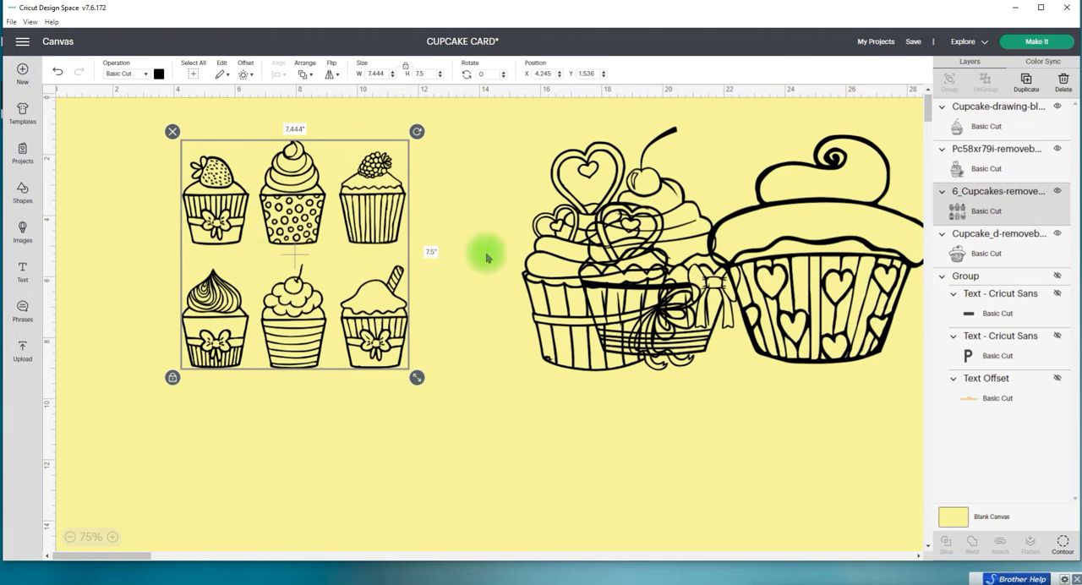
Step: Shift the six-cupcake image slightly right and add a square shape to the canvas
drag(387, 198, 417, 203)
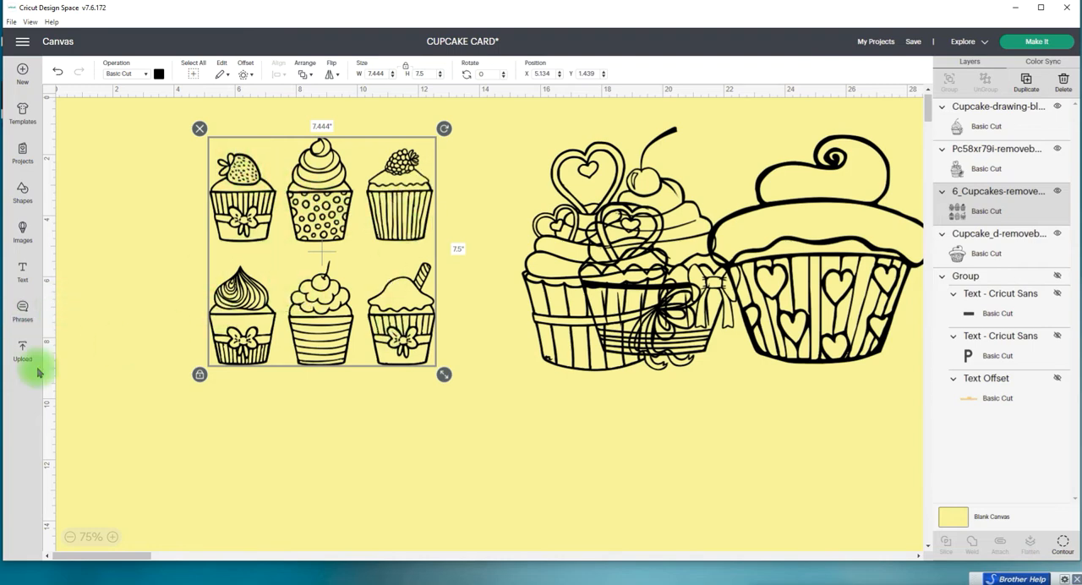
click(59, 217)
click(23, 193)
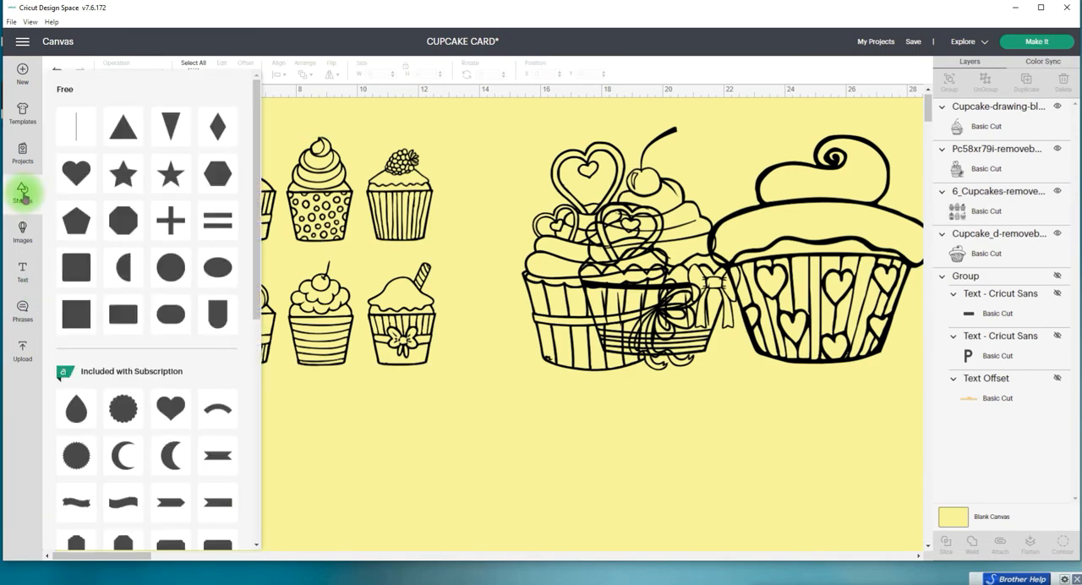
click(83, 325)
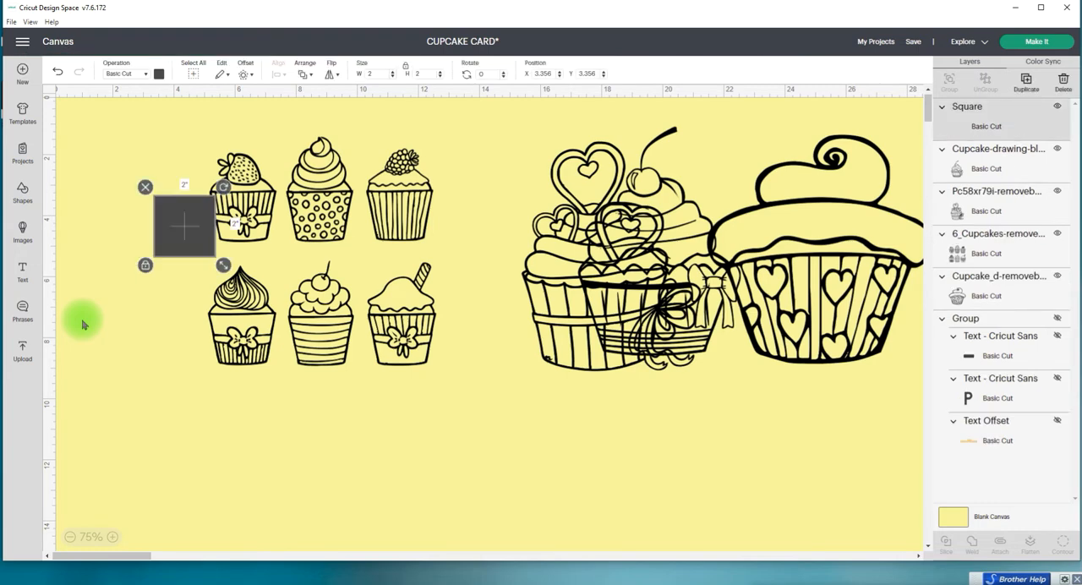
Step: Place the square behind the six-cupcake image and stretch it to about 2.944 by 8 in, covering the left column
drag(169, 225, 210, 173)
click(304, 74)
click(330, 134)
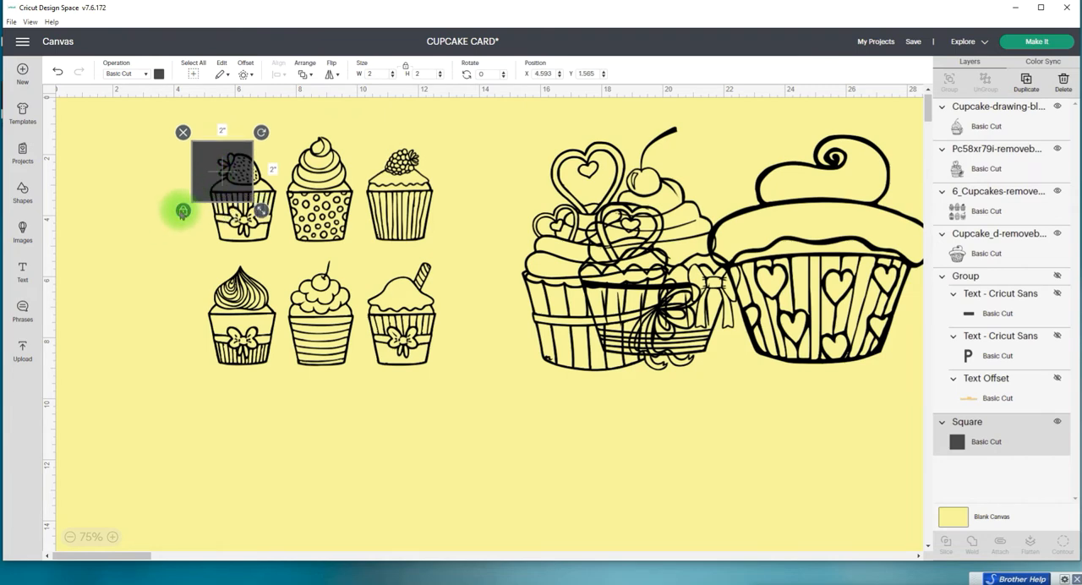
click(183, 212)
drag(261, 209, 289, 394)
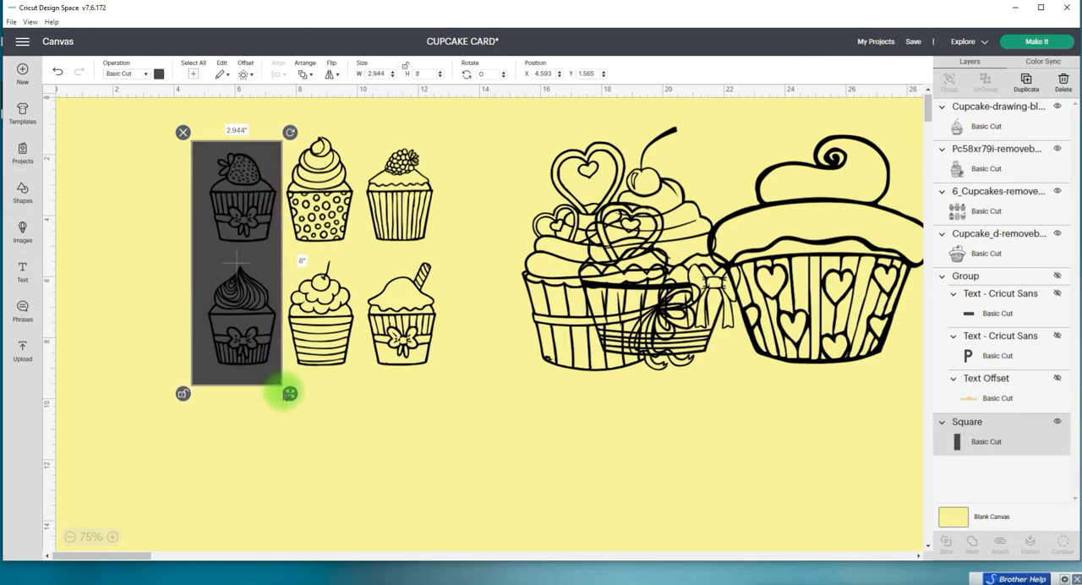
Step: Duplicate the tall rectangle and place the copy behind the middle column of cupcakes
click(1026, 83)
drag(254, 188, 335, 169)
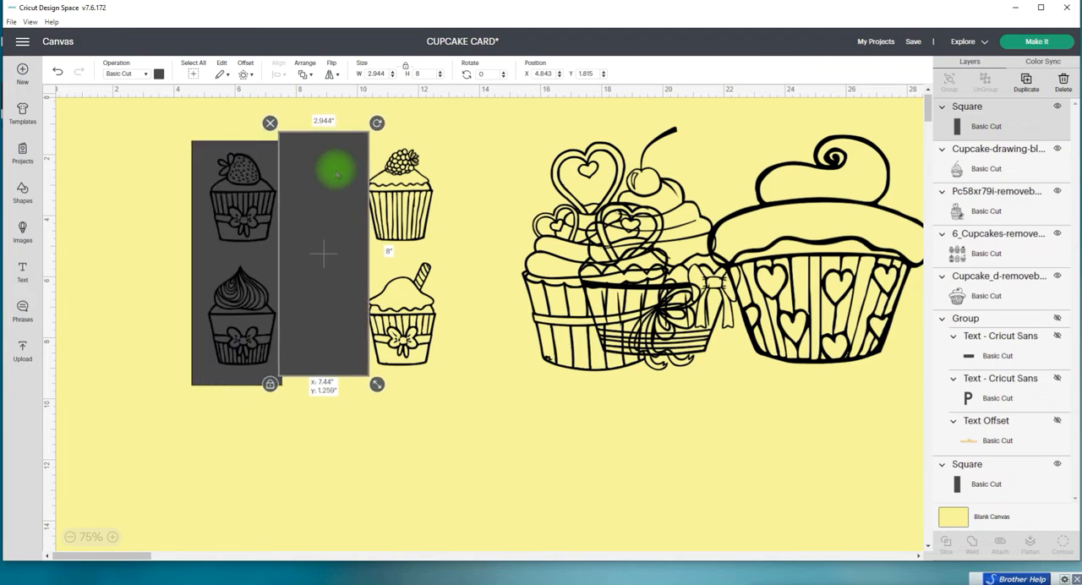
click(302, 71)
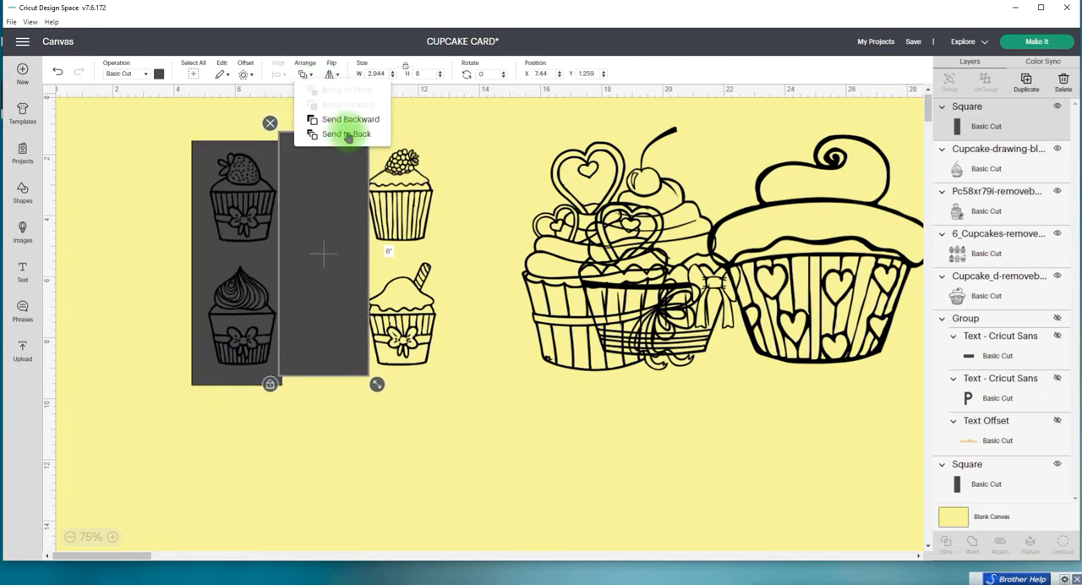
click(346, 131)
drag(353, 145, 355, 153)
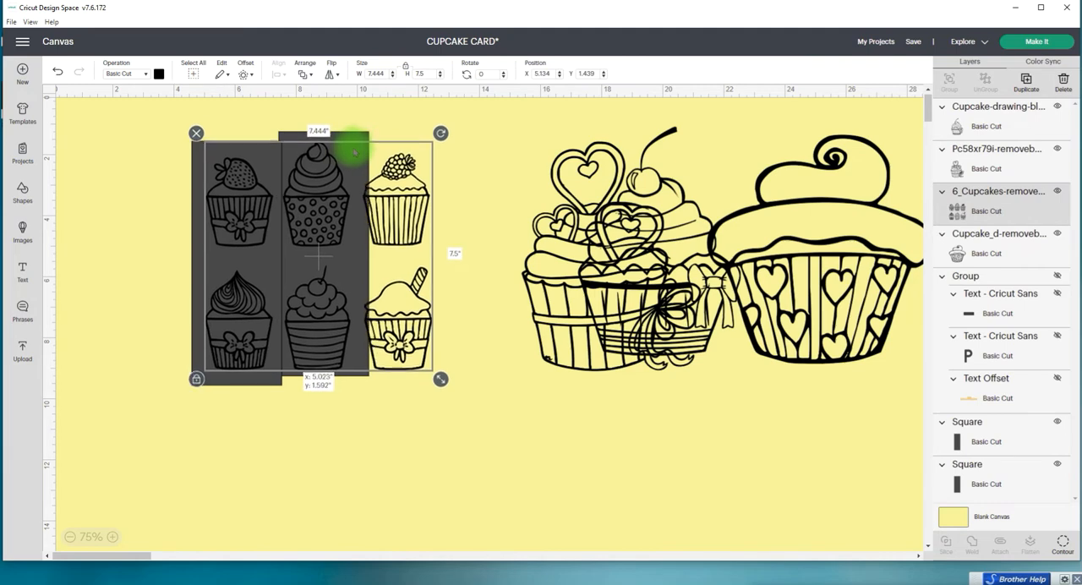
Step: Move the second rectangle away from the left one and slice the six-cupcake image with the left rectangle
click(1020, 443)
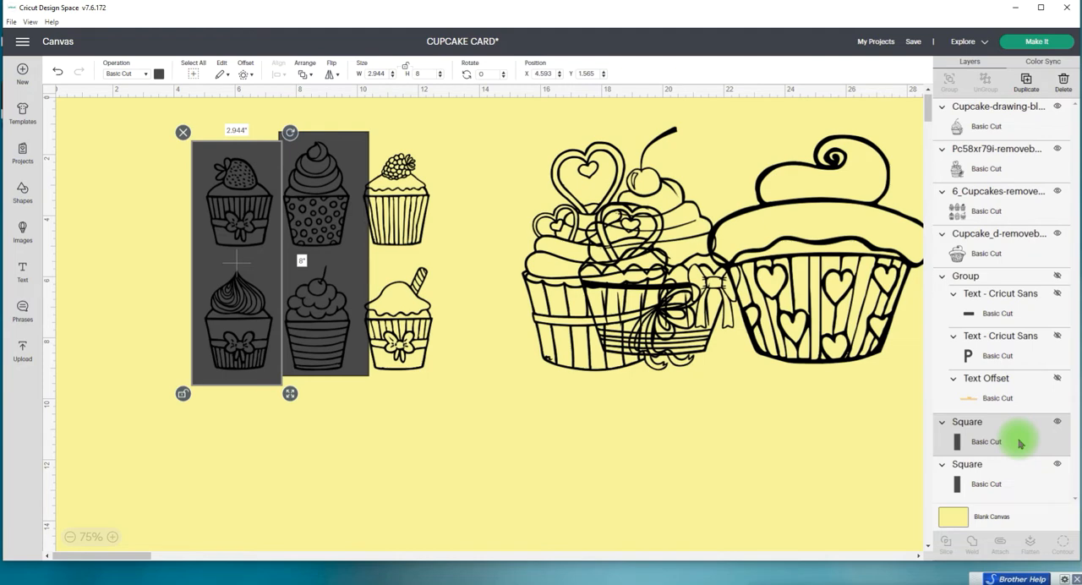
click(353, 145)
drag(359, 144, 395, 141)
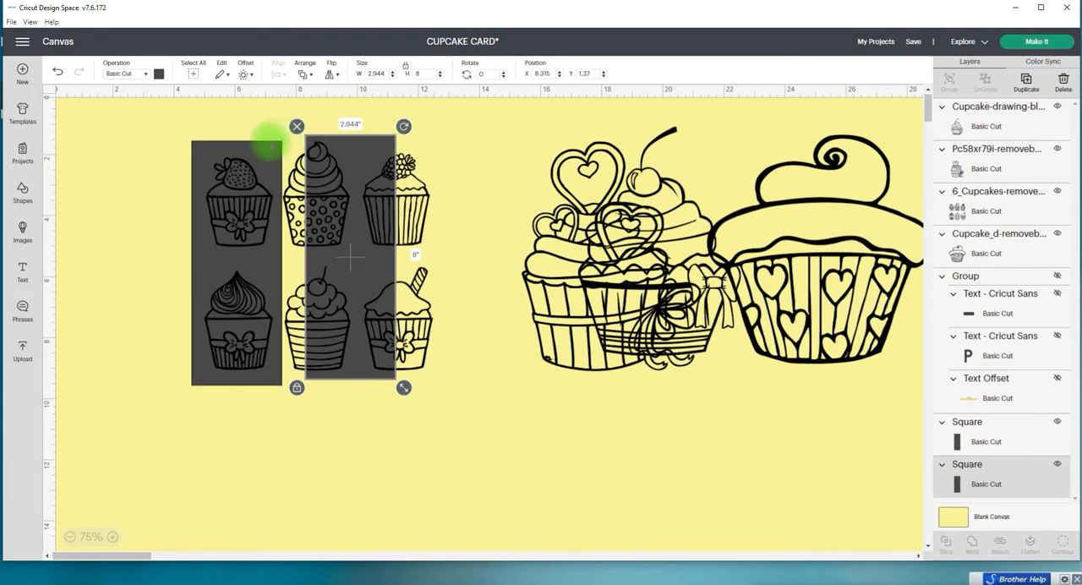
drag(169, 119, 234, 264)
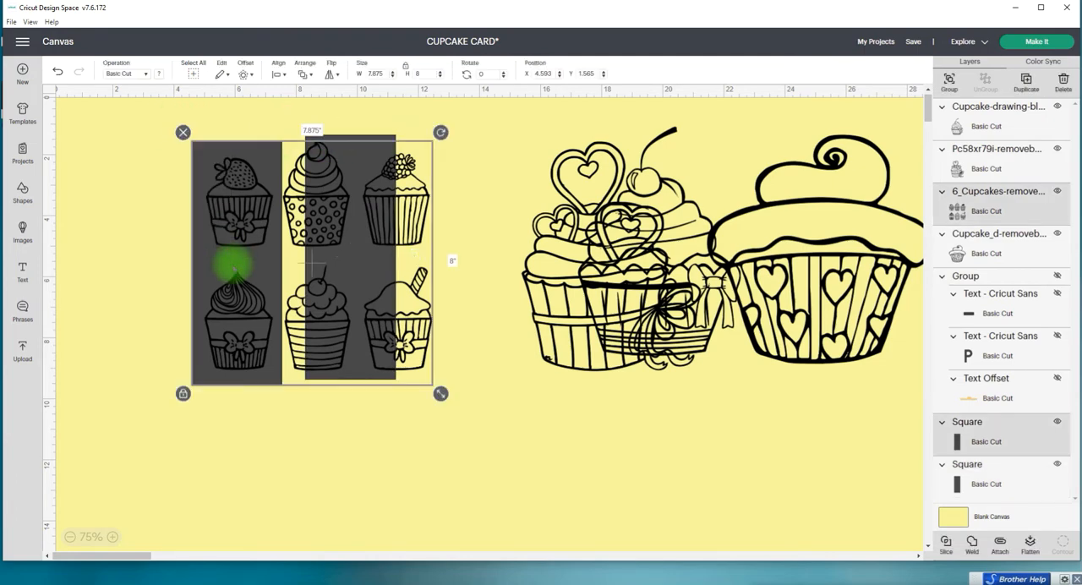
click(945, 545)
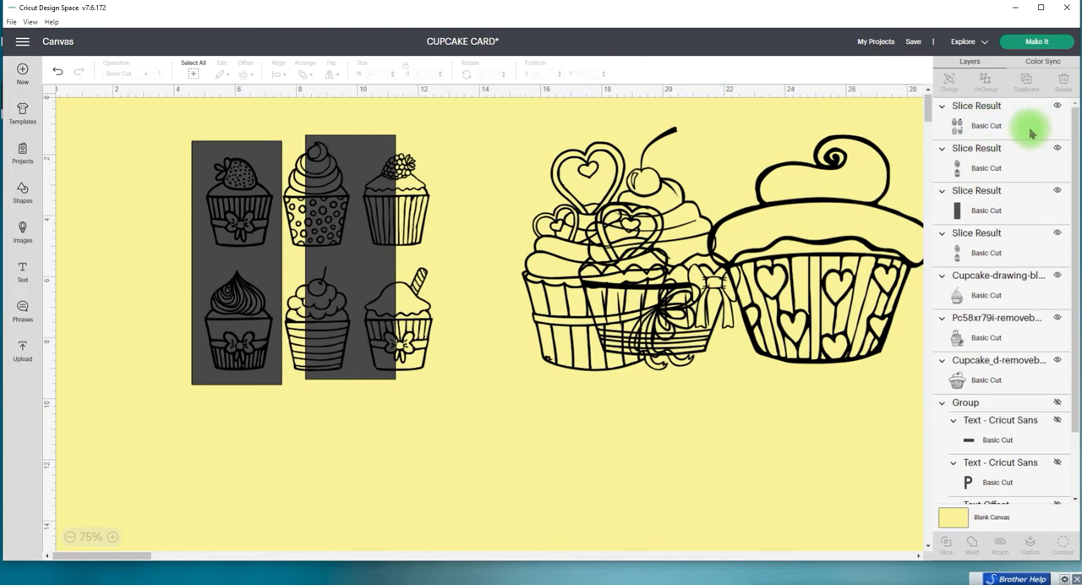
Step: Hide the sliced left rectangle and delete the black duplicate of the left cupcake column
click(976, 210)
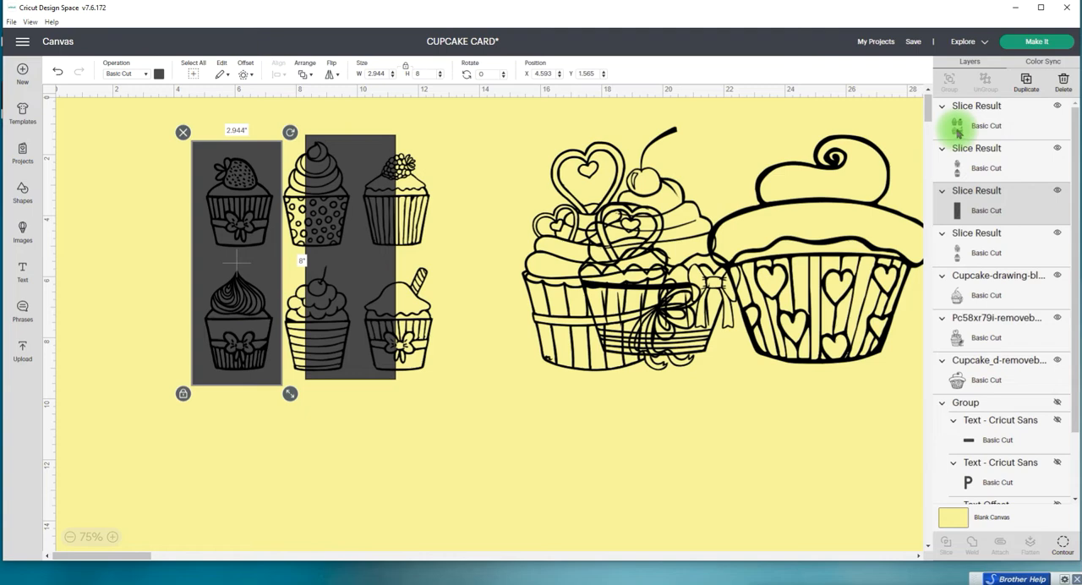
click(1057, 192)
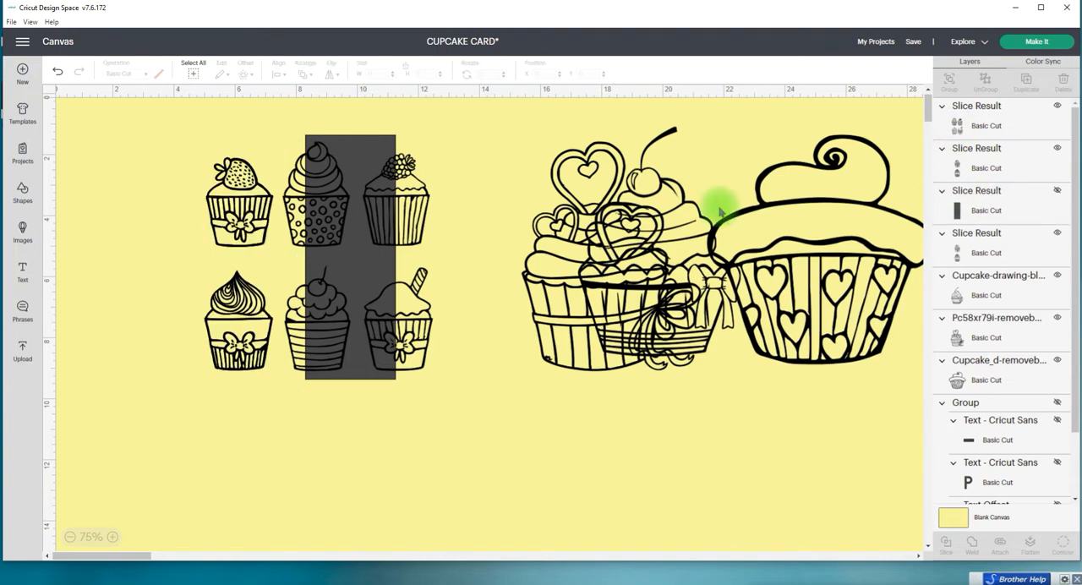
drag(241, 204, 134, 206)
drag(236, 191, 217, 206)
click(137, 174)
click(90, 151)
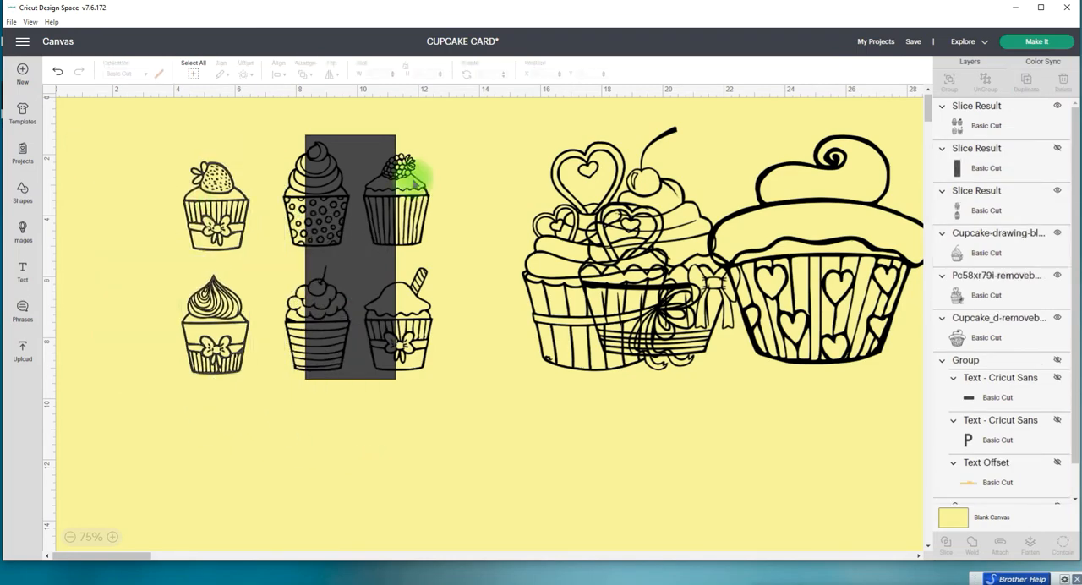
Step: Move the left column aside and slice the other four cupcakes with the remaining rectangle placed behind their first column
click(974, 206)
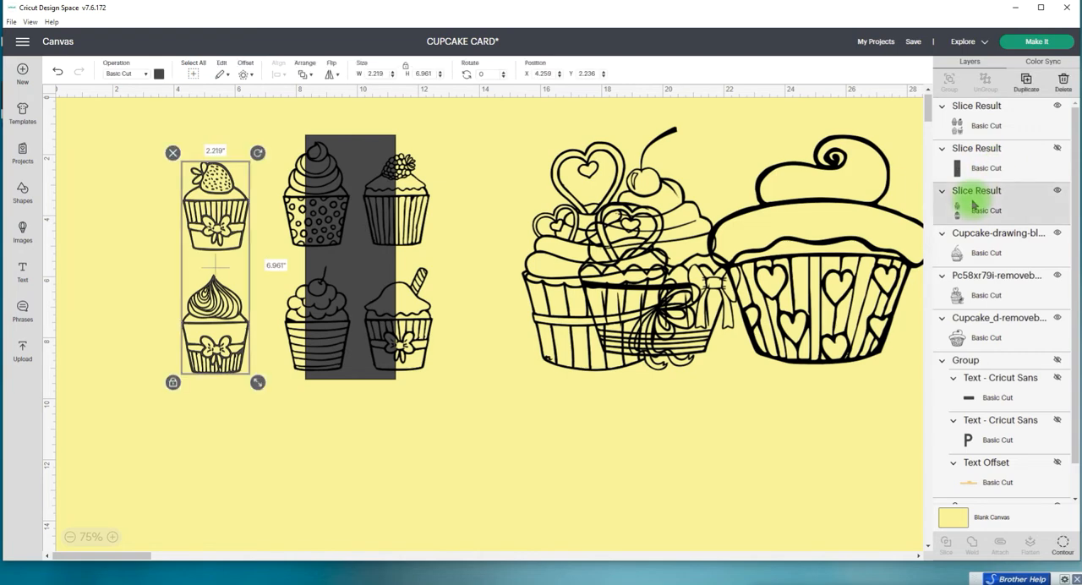
drag(216, 221, 120, 201)
drag(353, 242, 385, 243)
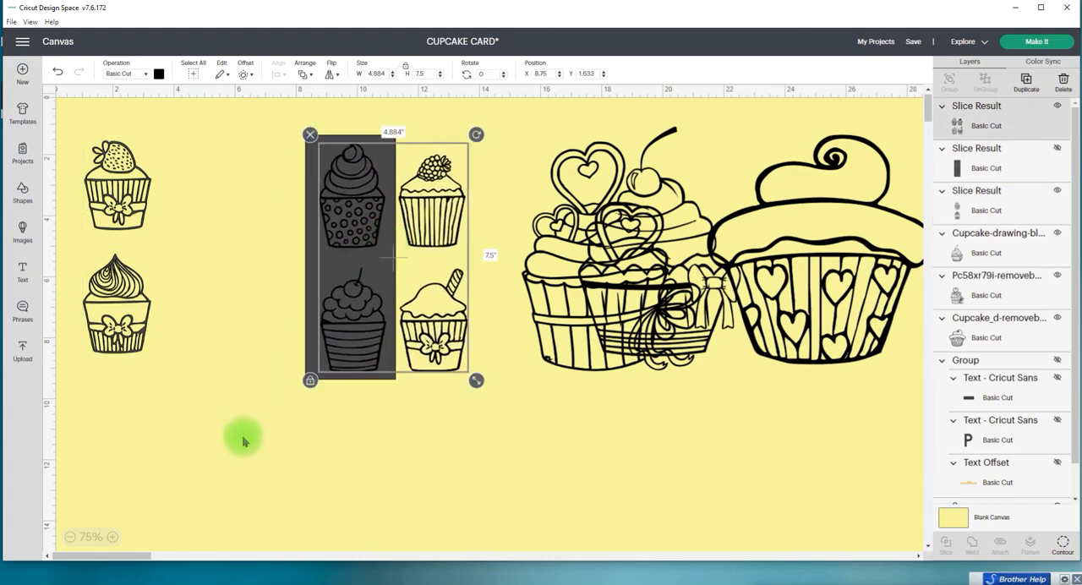
drag(266, 424, 404, 305)
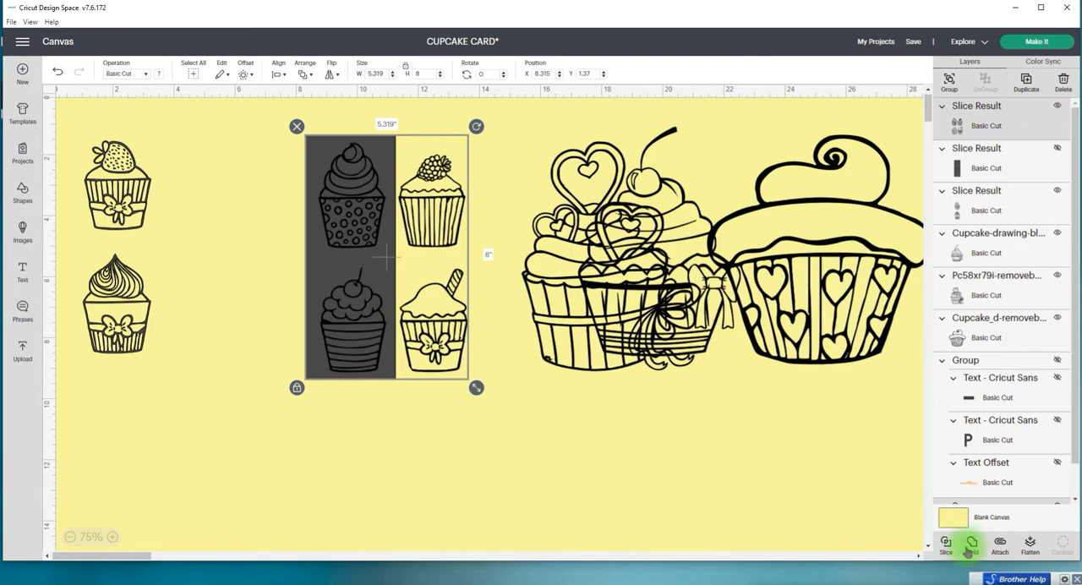
click(919, 530)
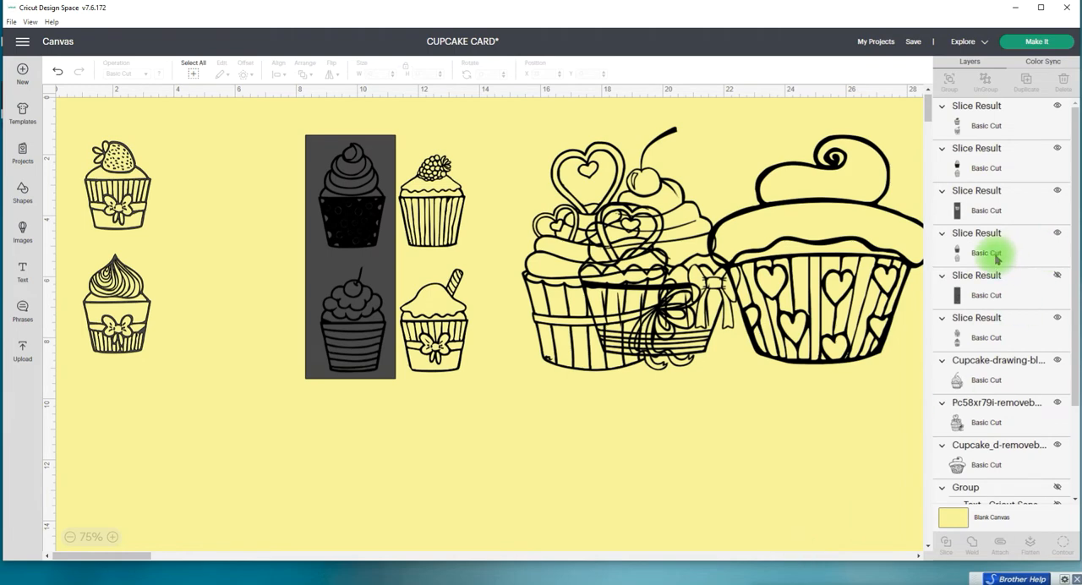
Step: Delete the sliced rectangle and the grey duplicate of the middle cupcake column, keeping the black copy
click(981, 213)
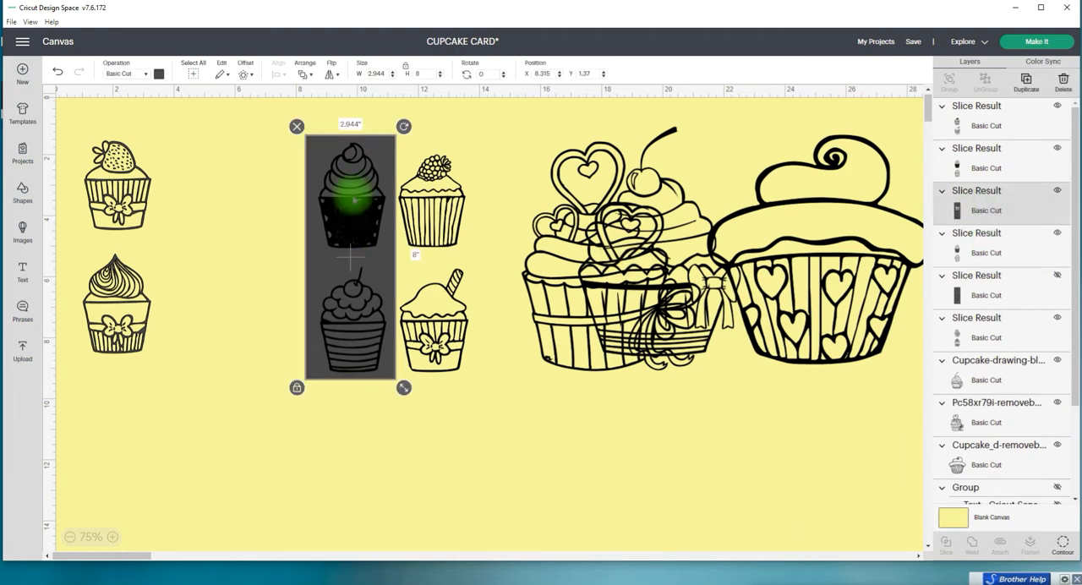
click(297, 126)
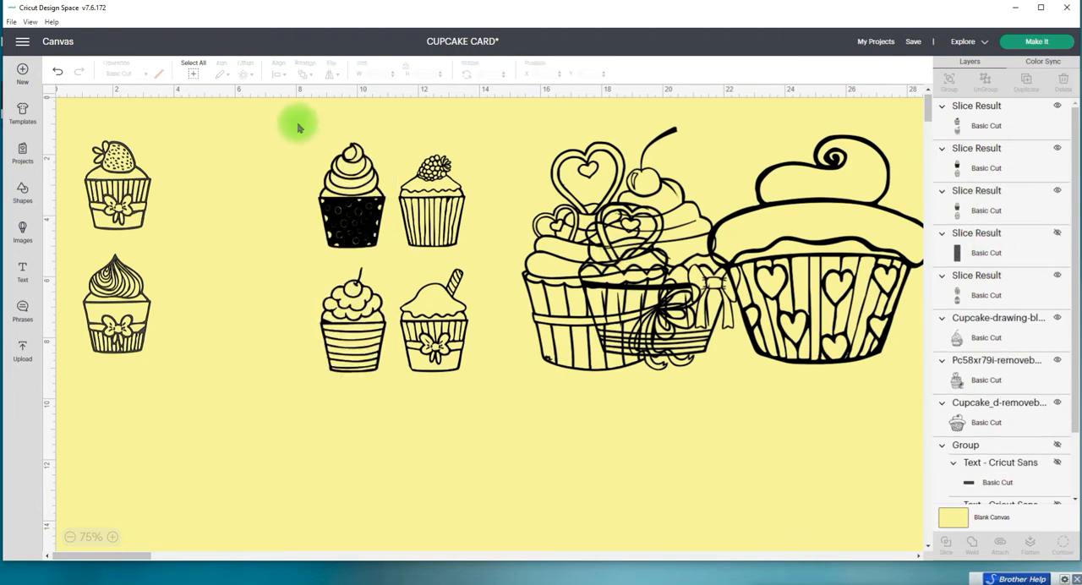
click(353, 211)
drag(353, 211, 250, 199)
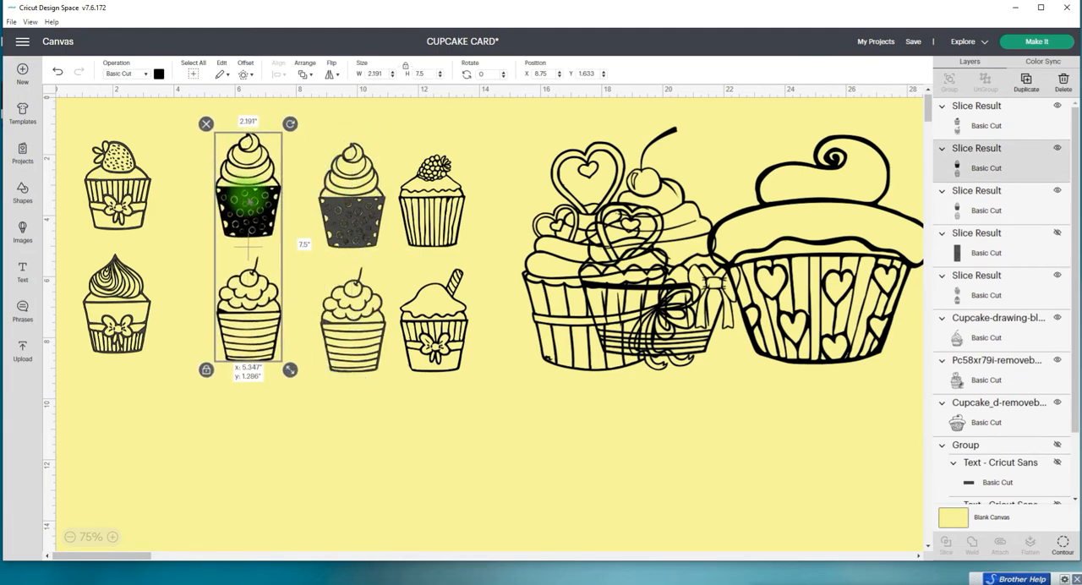
click(351, 218)
mouse_move(352, 218)
mouse_down()
mouse_move(350, 260)
mouse_move(342, 217)
mouse_up()
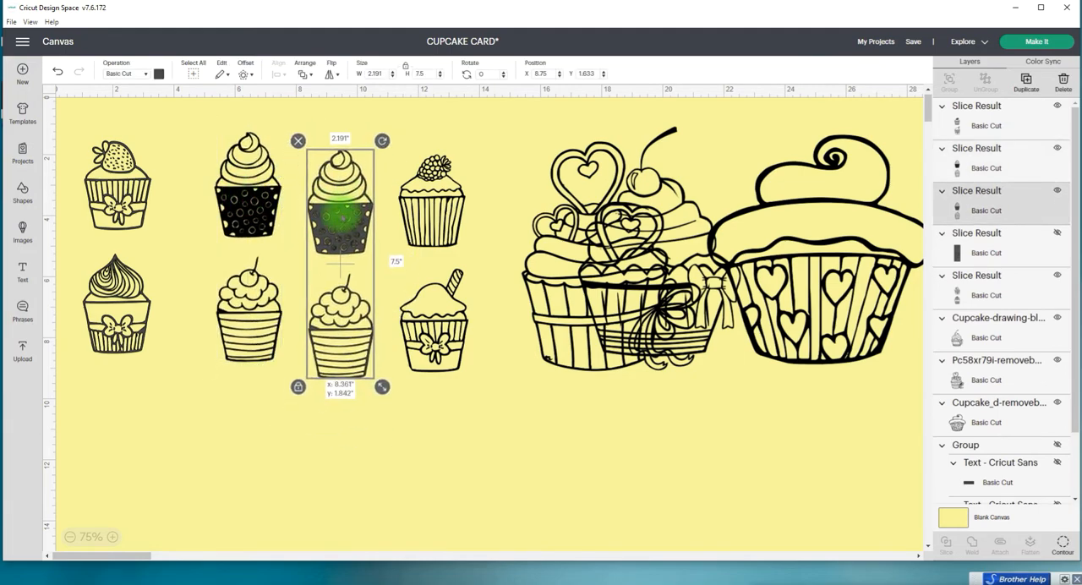
click(246, 196)
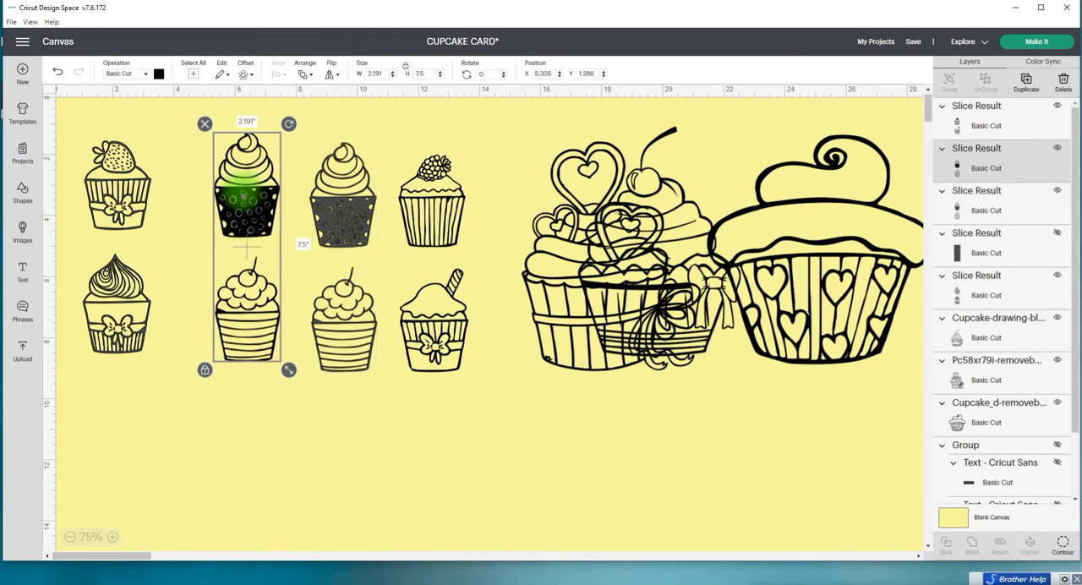
drag(245, 196, 196, 192)
click(340, 192)
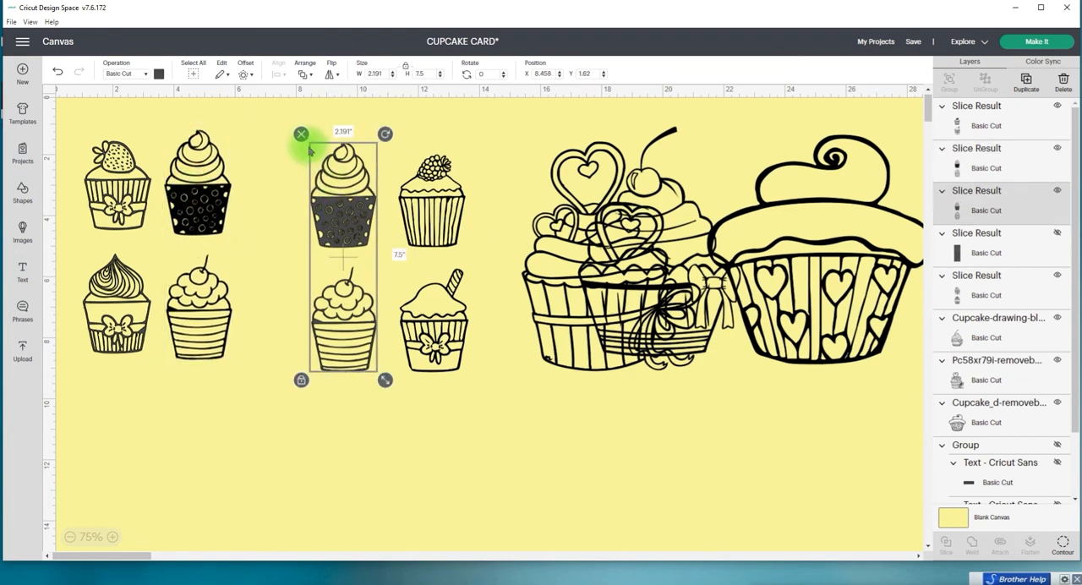
click(301, 134)
Step: Arrange the three separated cupcake columns side by side in their original order
drag(444, 167, 363, 154)
drag(236, 168, 296, 173)
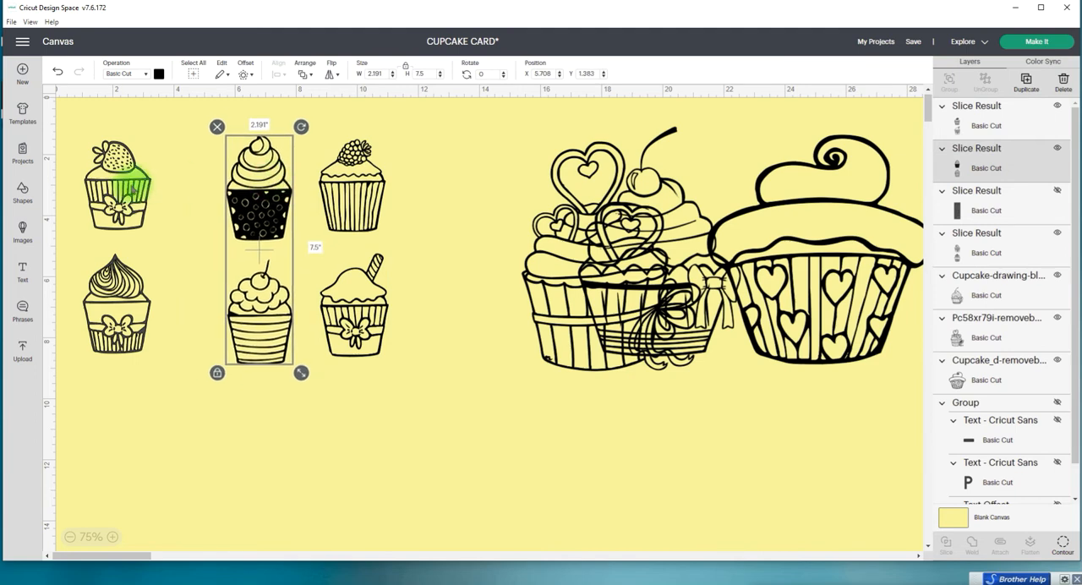
drag(131, 181, 239, 187)
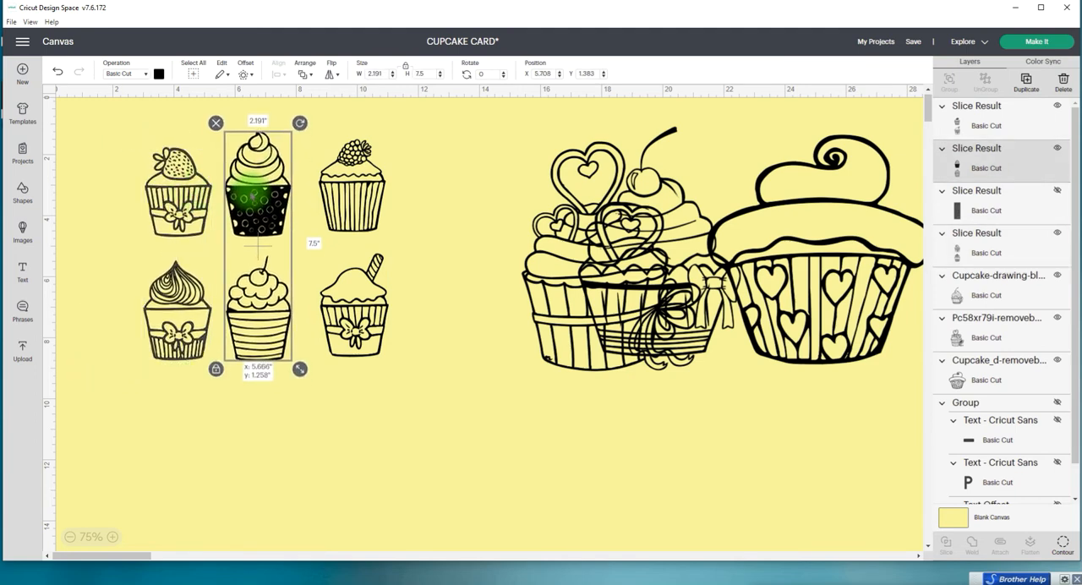
click(356, 209)
drag(356, 209, 338, 209)
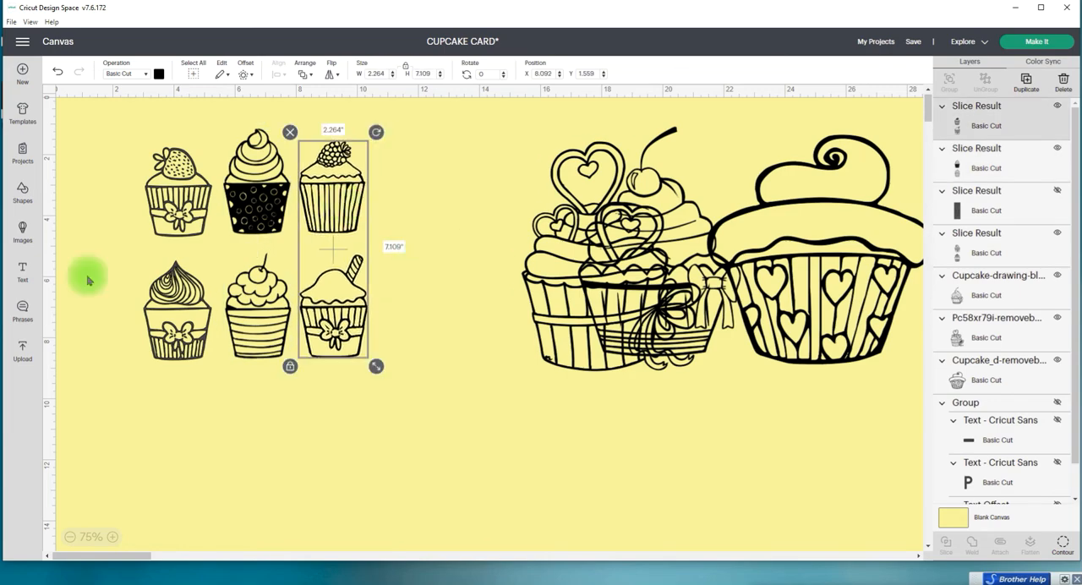
Step: Add another square shape and send it behind all the cupcakes
click(23, 199)
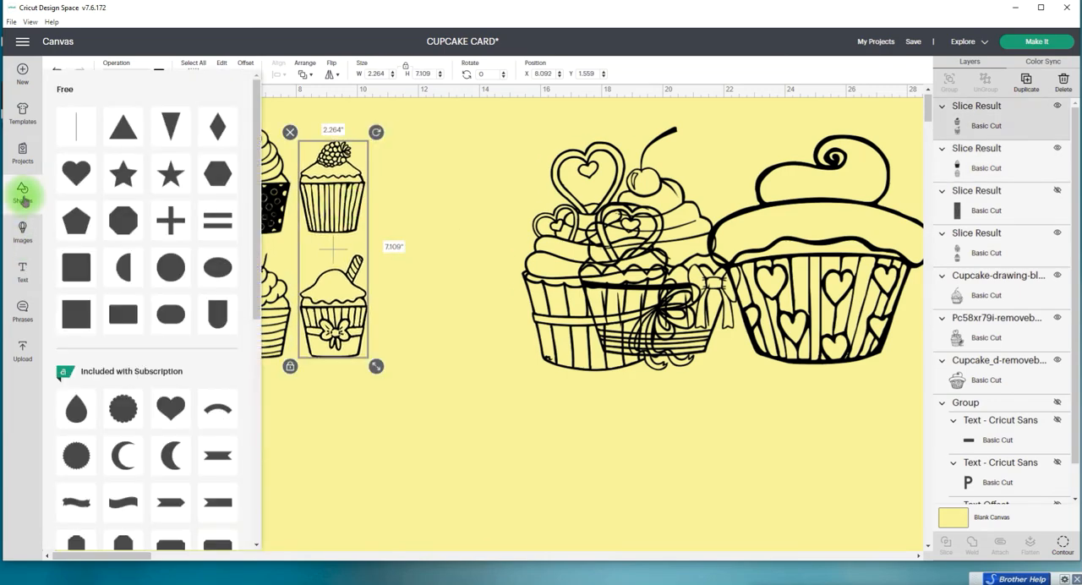
click(75, 311)
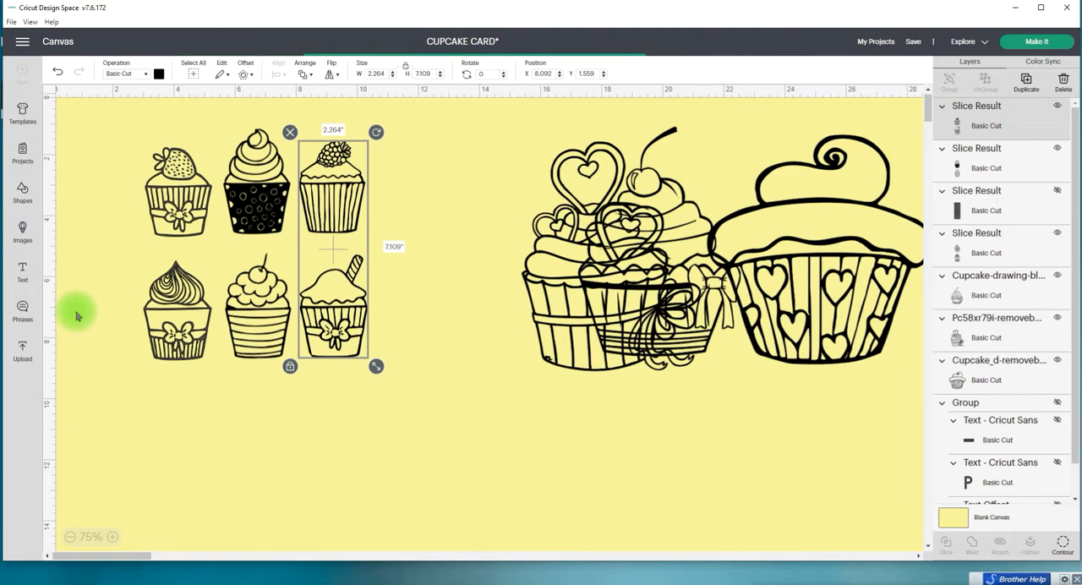
click(305, 73)
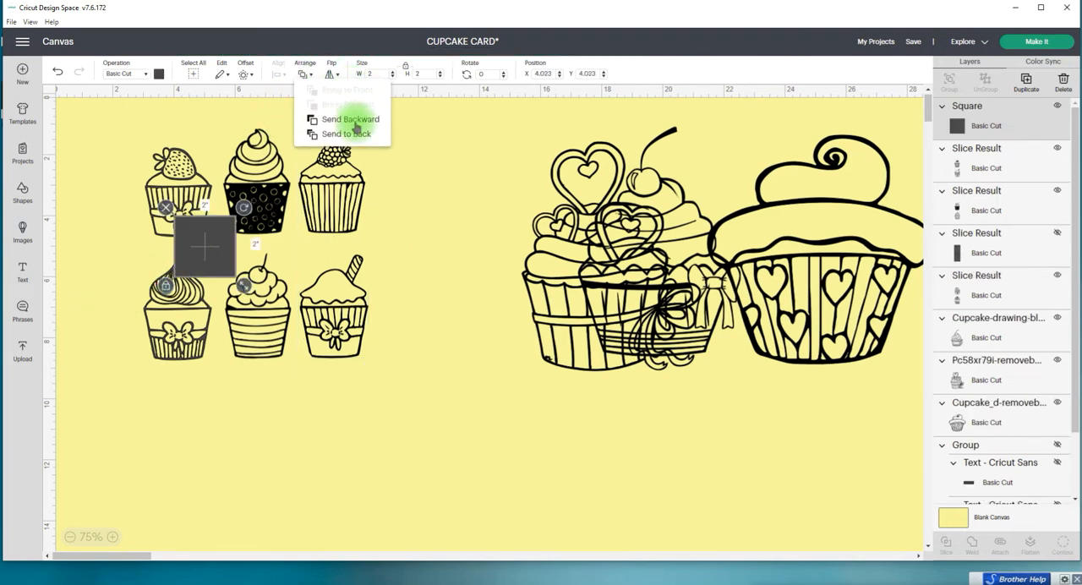
click(346, 133)
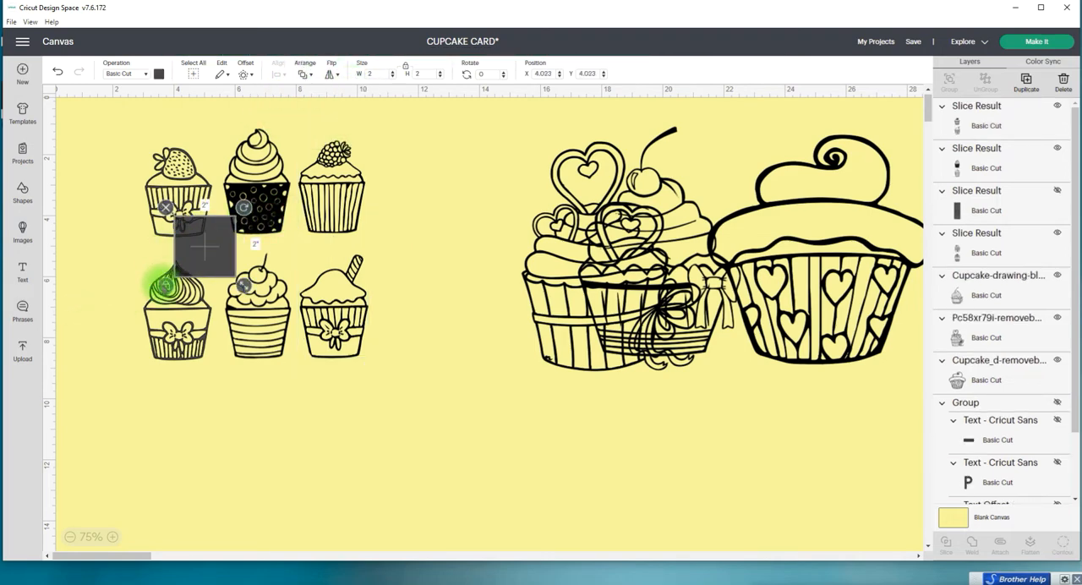
Step: Place the square behind the top row of three cupcakes and stretch it to about 8.847 by 4.056 in
drag(200, 248, 154, 344)
drag(213, 252, 338, 448)
drag(108, 292, 163, 193)
drag(330, 446, 154, 168)
drag(196, 199, 405, 247)
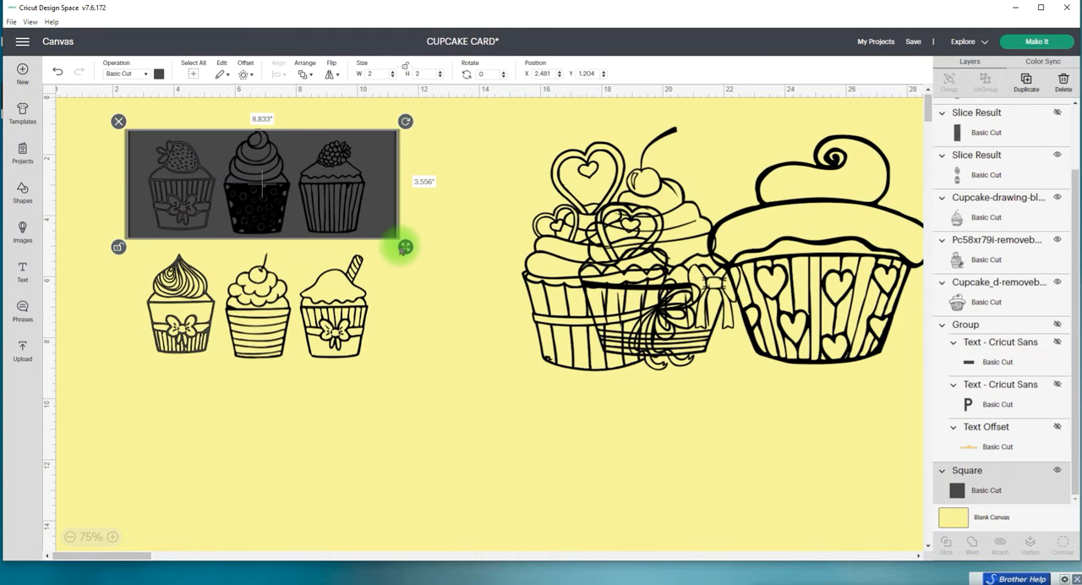
drag(389, 200, 390, 191)
drag(405, 239, 405, 253)
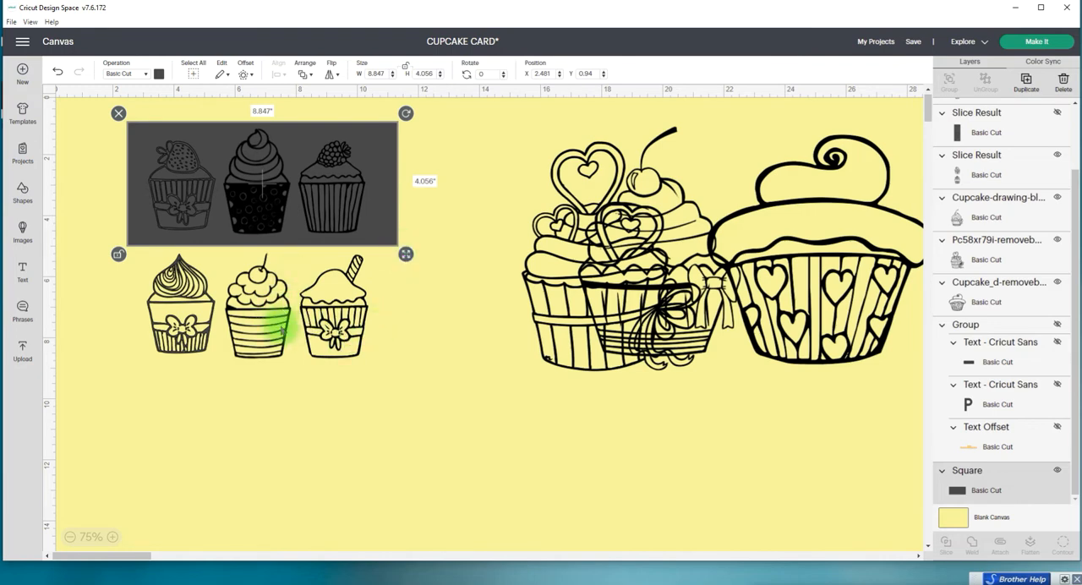
Step: Duplicate the wide rectangle and place the copy over the bottom row of cupcakes
click(1031, 88)
drag(251, 193, 247, 319)
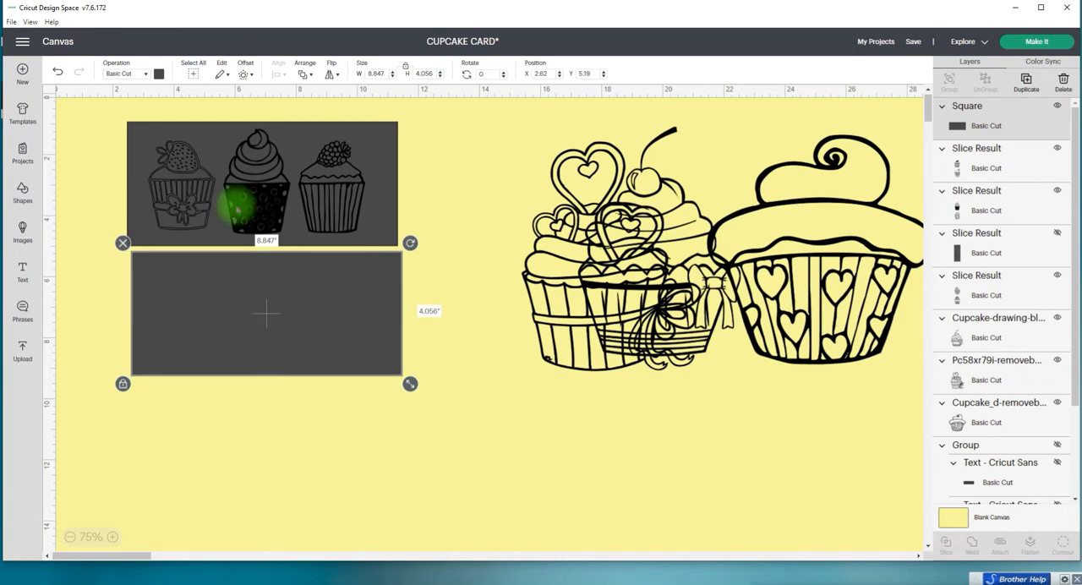
Step: Move the lower wide rectangle off the bottom row of cupcakes into the empty area further down the canvas
drag(92, 123, 447, 197)
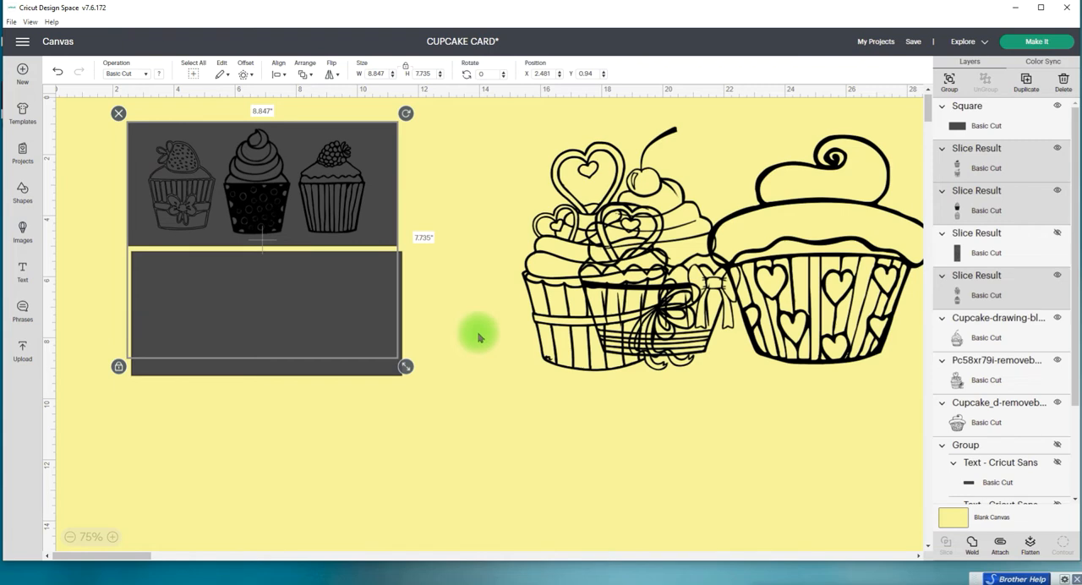
click(458, 210)
drag(313, 365, 551, 584)
Step: Nudge the leftmost cupcake column up slightly and slice it with the wide rectangle behind the top row
mouse_move(188, 322)
mouse_down()
mouse_move(205, 314)
mouse_move(181, 314)
mouse_move(191, 313)
mouse_up()
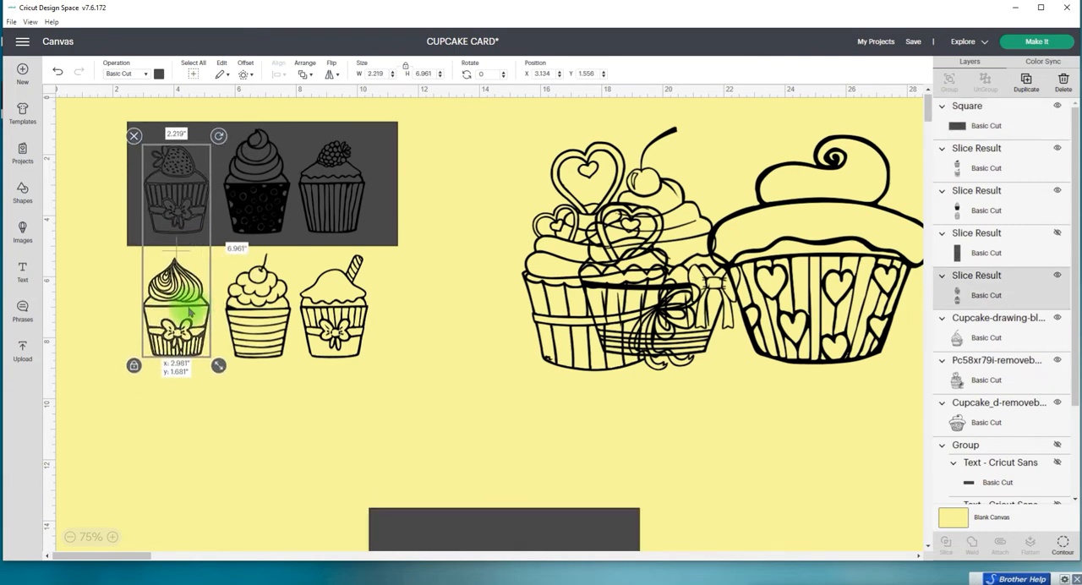
drag(190, 311, 190, 311)
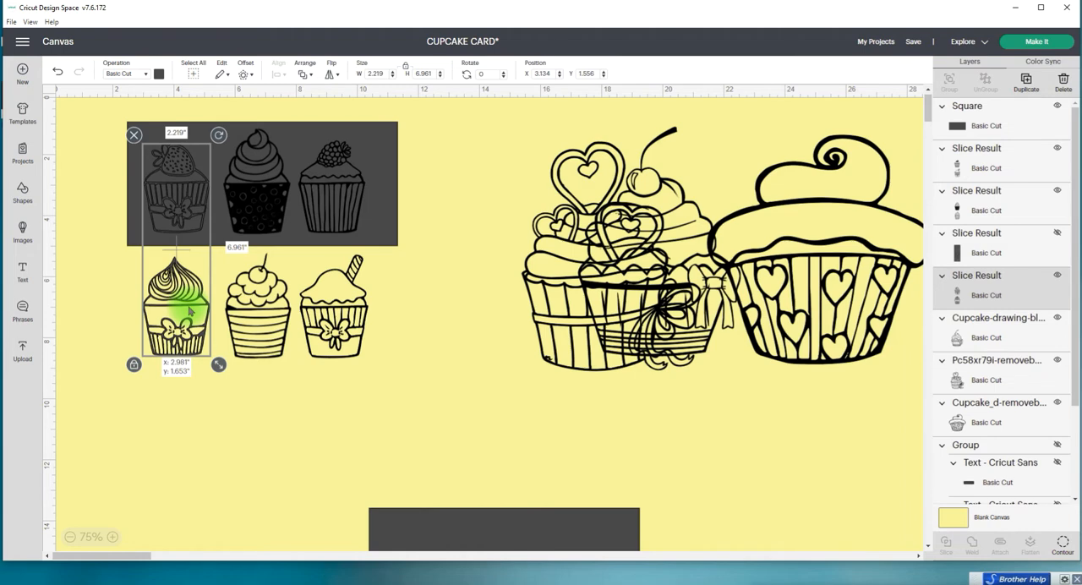
drag(190, 312, 191, 312)
drag(99, 157, 176, 210)
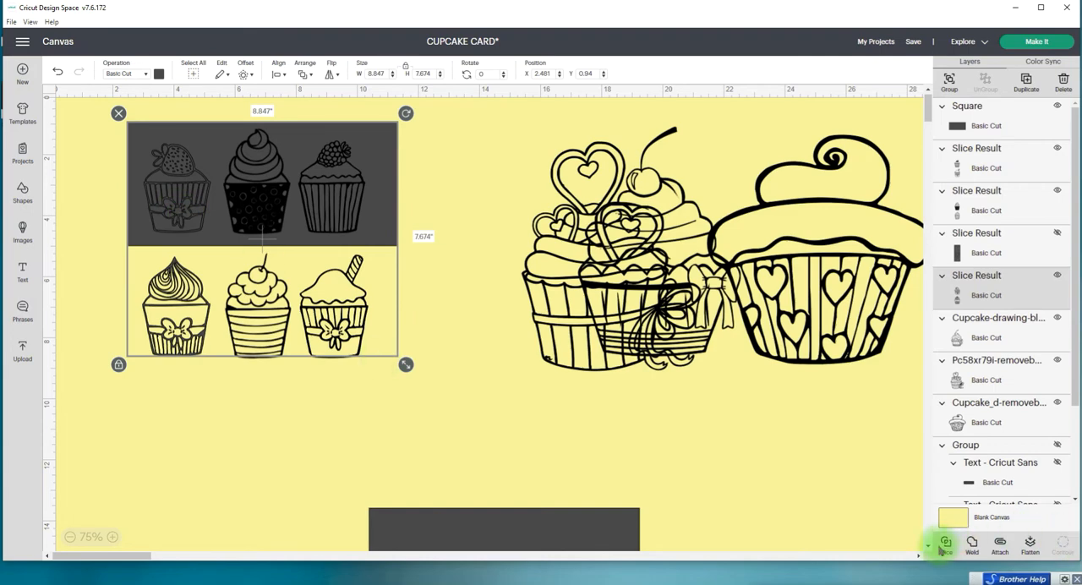
click(946, 544)
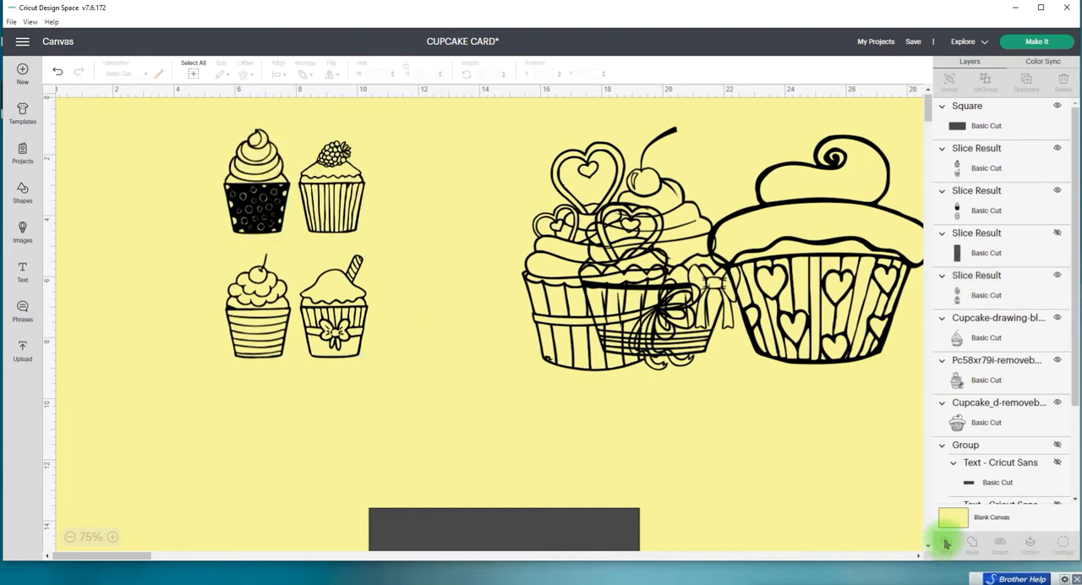
Step: Pull the sliced rectangle and extra strawberry cupcake aside, and stack the separated strawberry and swirl cupcakes near the canvas's left edge
drag(276, 188, 401, 172)
drag(179, 190, 453, 390)
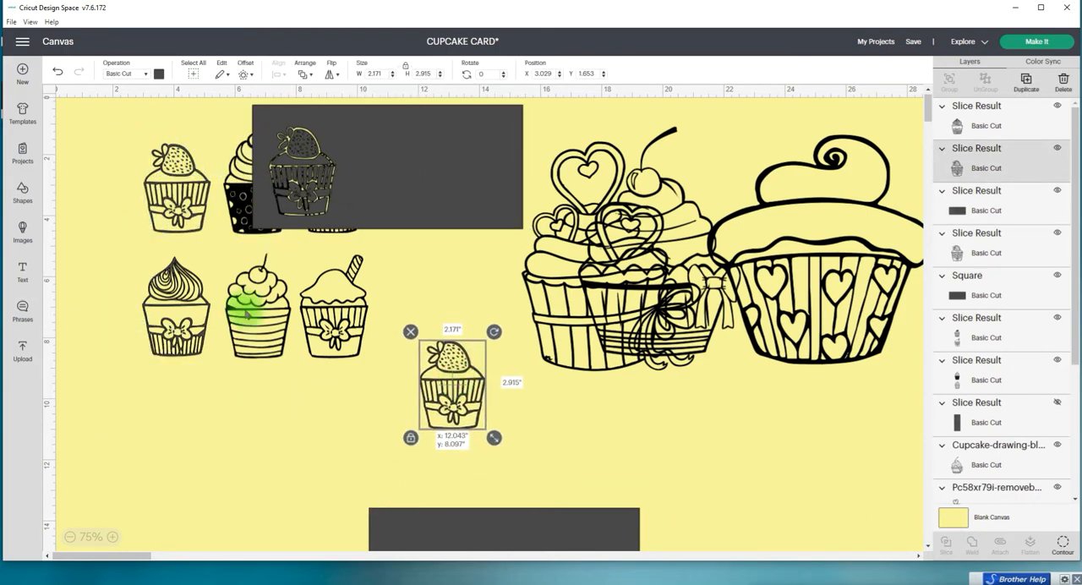
drag(179, 190, 125, 173)
drag(167, 312, 100, 277)
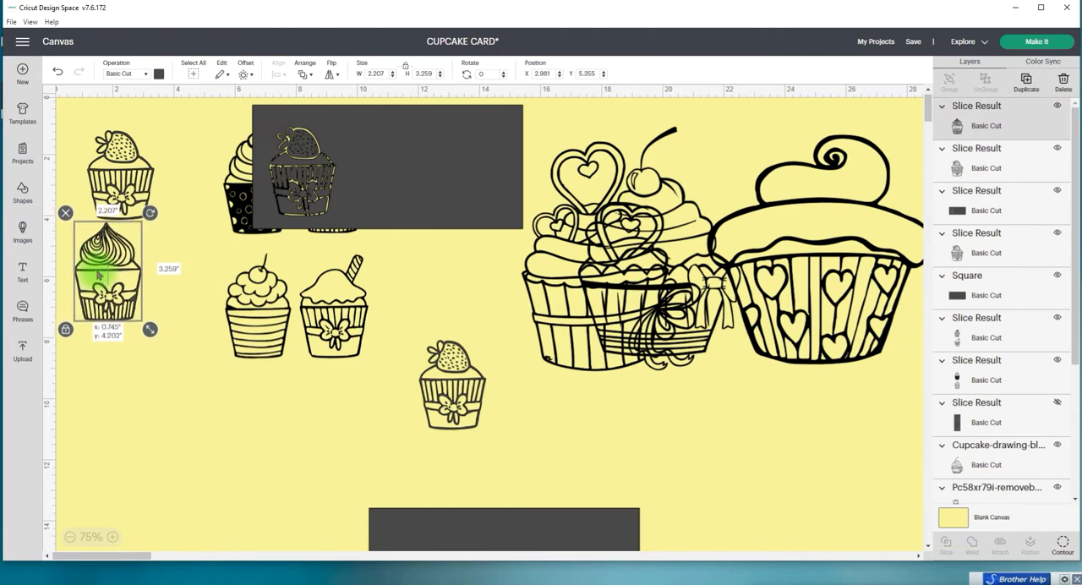
Step: Move the middle cupcake column over the sliced wide rectangle and delete the duplicate strawberry cupcake
drag(254, 314, 423, 310)
drag(447, 385, 210, 325)
click(170, 252)
Step: Position the middle column so only its upper cupcake overlaps the wide rectangle, and slice the two
drag(431, 337, 427, 367)
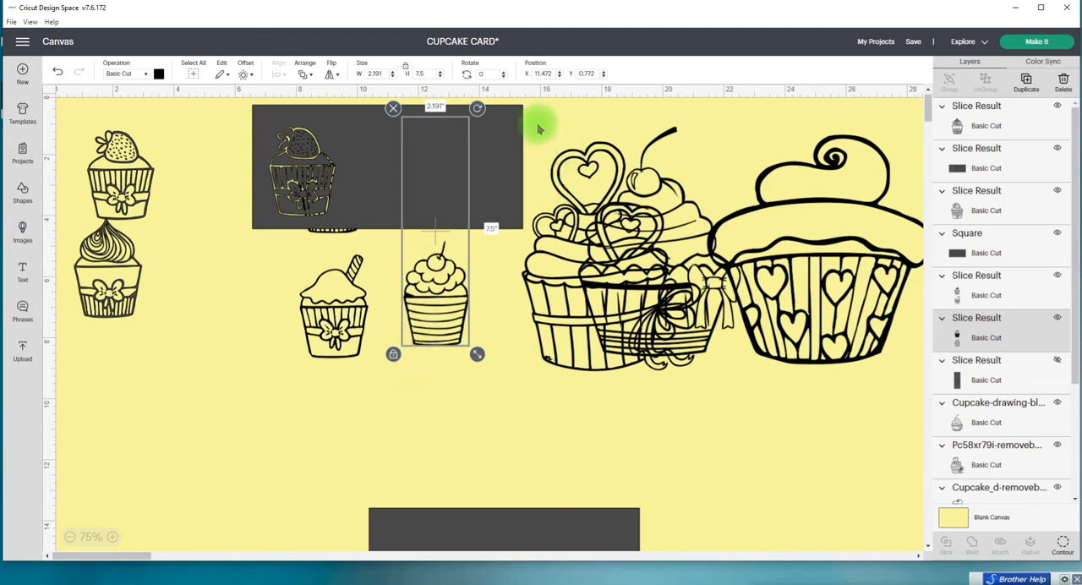
drag(431, 398, 461, 199)
click(947, 545)
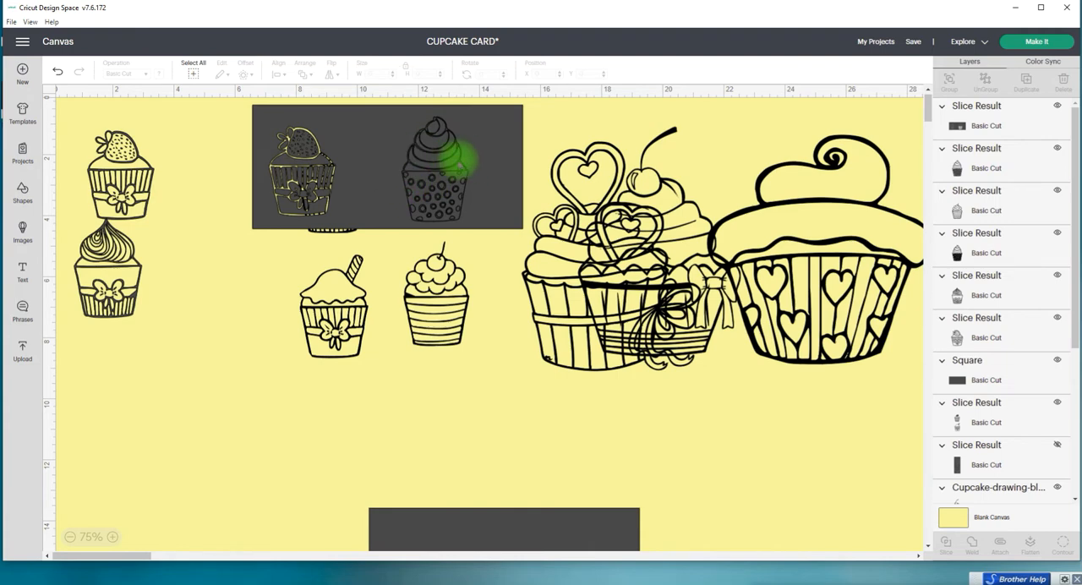
Step: Delete the sliced rectangle and both copies of the polka-dot cupcake, and place the striped cherry cupcake below the swirl cupcake
click(481, 160)
key(Delete)
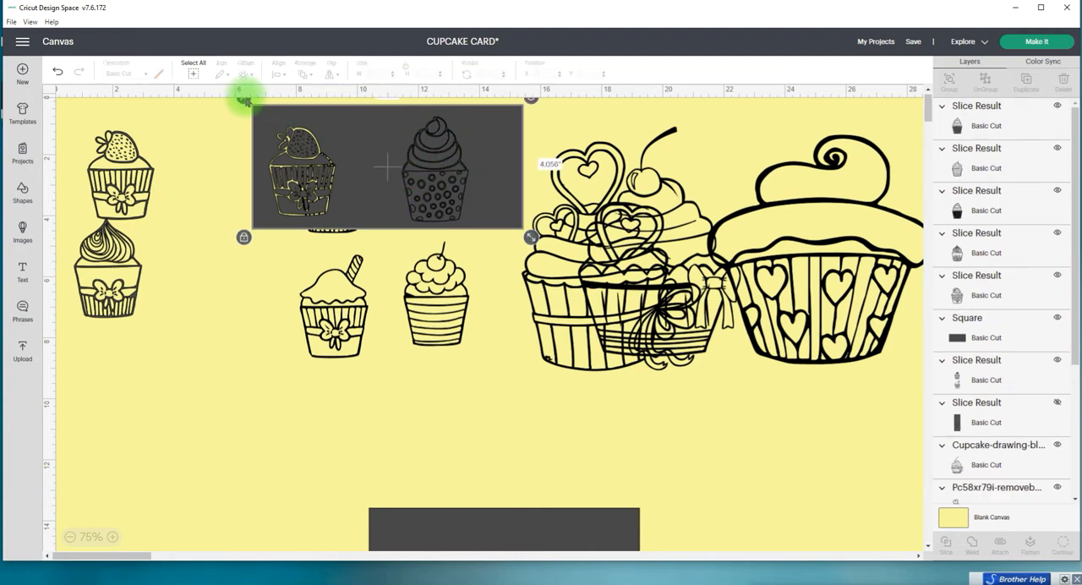
click(432, 181)
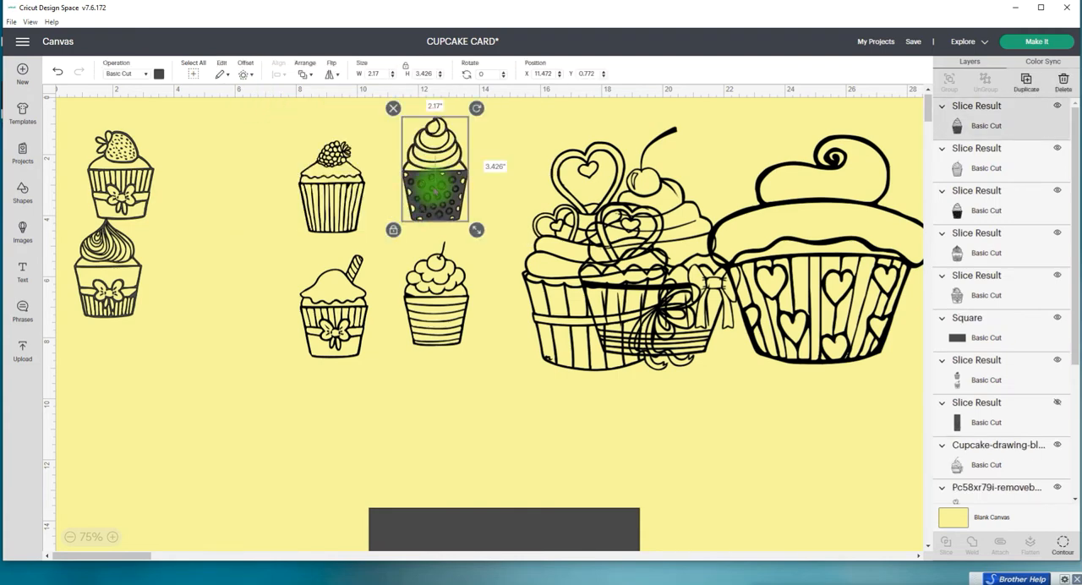
click(393, 108)
drag(393, 108, 405, 131)
click(405, 131)
drag(436, 290, 109, 359)
Step: Place the remaining wide rectangle over the upper cupcake of the last column and slice the two
drag(327, 306, 361, 300)
drag(487, 510, 321, 147)
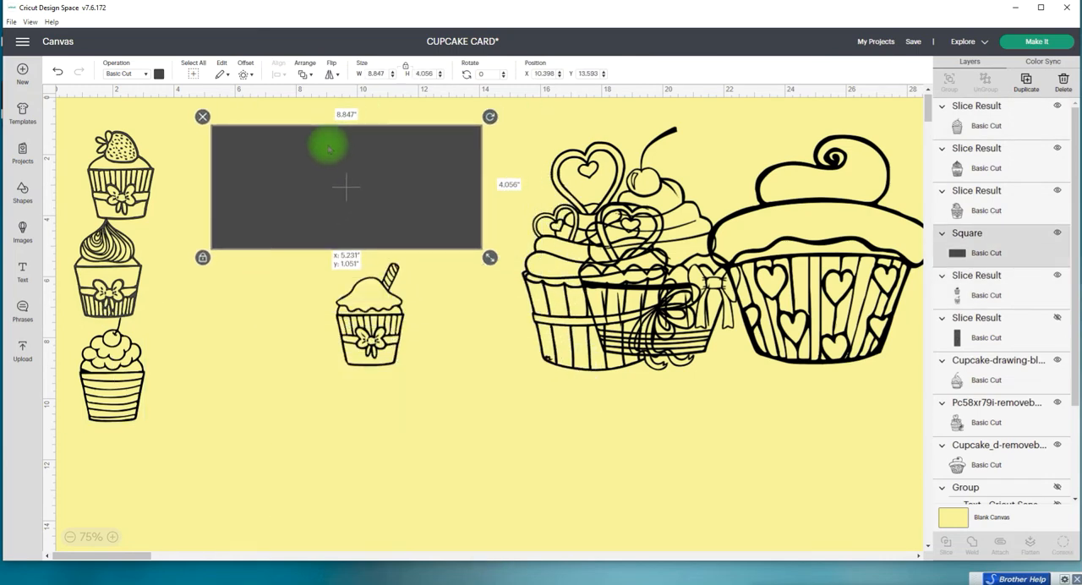
drag(310, 374, 363, 175)
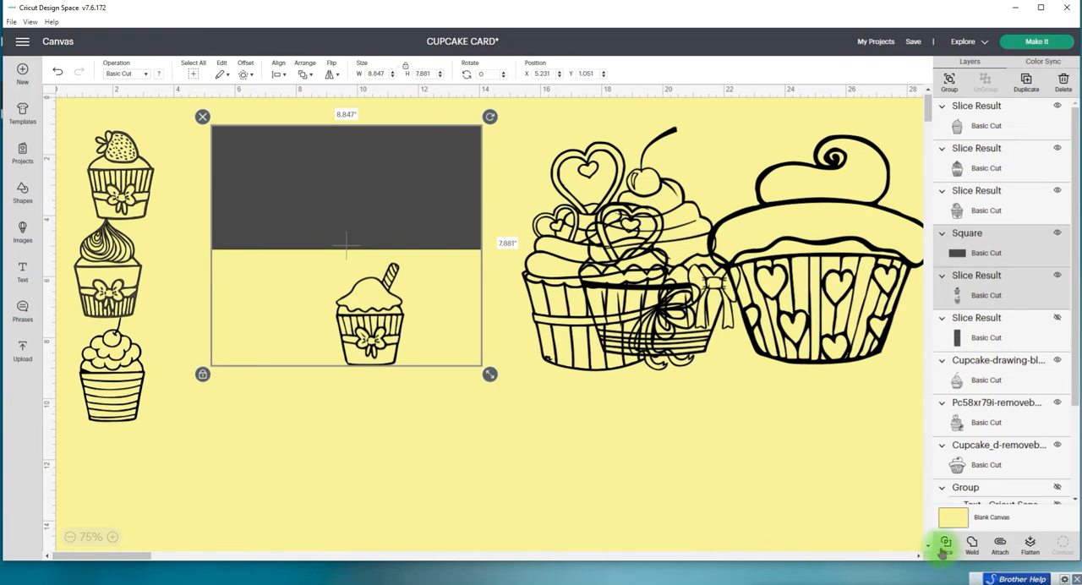
click(942, 551)
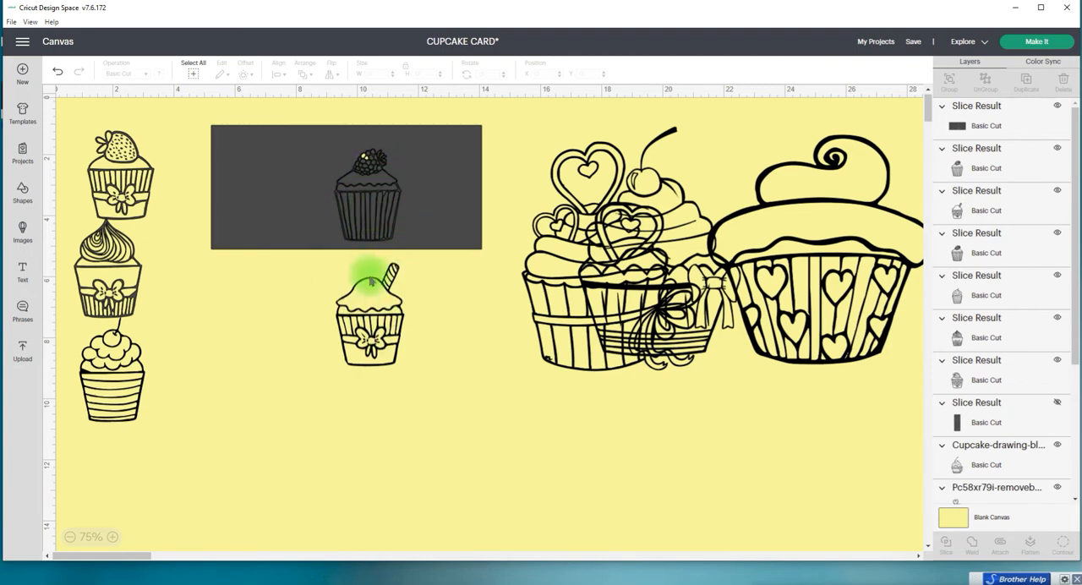
Step: Delete the sliced rectangle and the duplicate raspberry cupcake, and move the remaining raspberry cupcake beside the strawberry one
drag(414, 177, 380, 459)
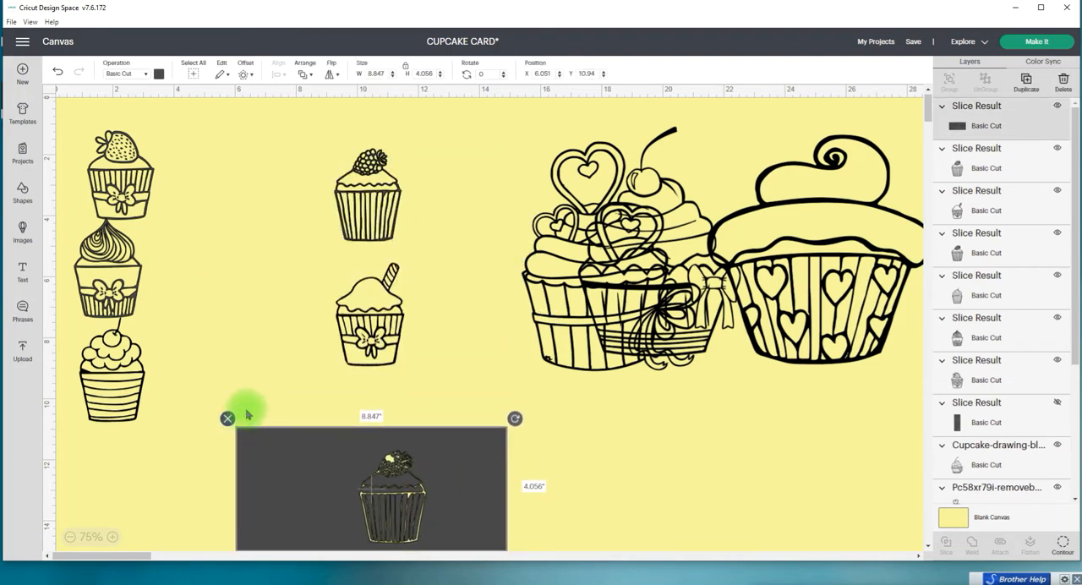
click(227, 417)
drag(358, 174, 206, 161)
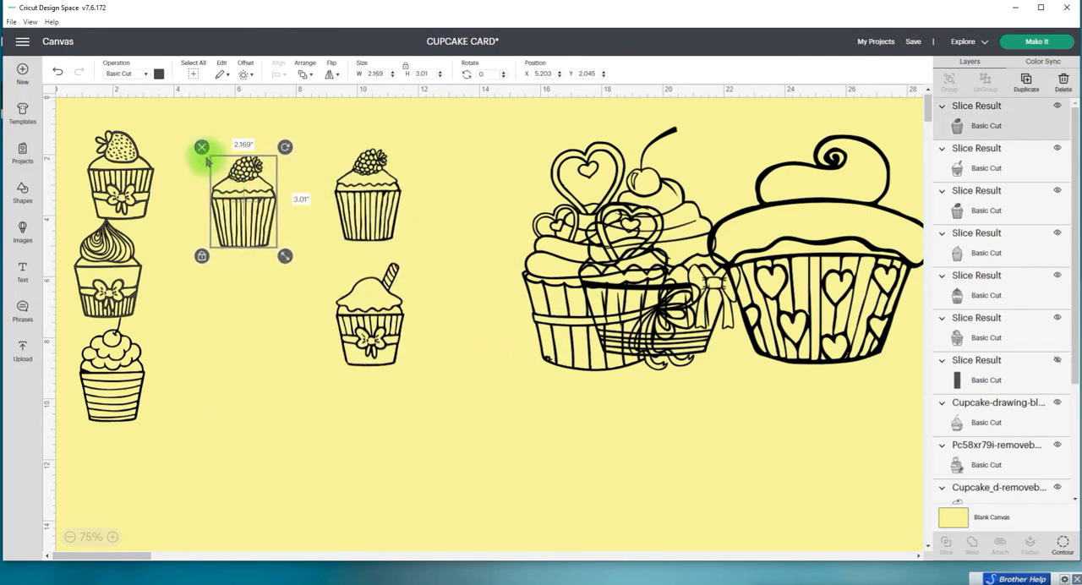
click(201, 147)
drag(377, 182, 213, 168)
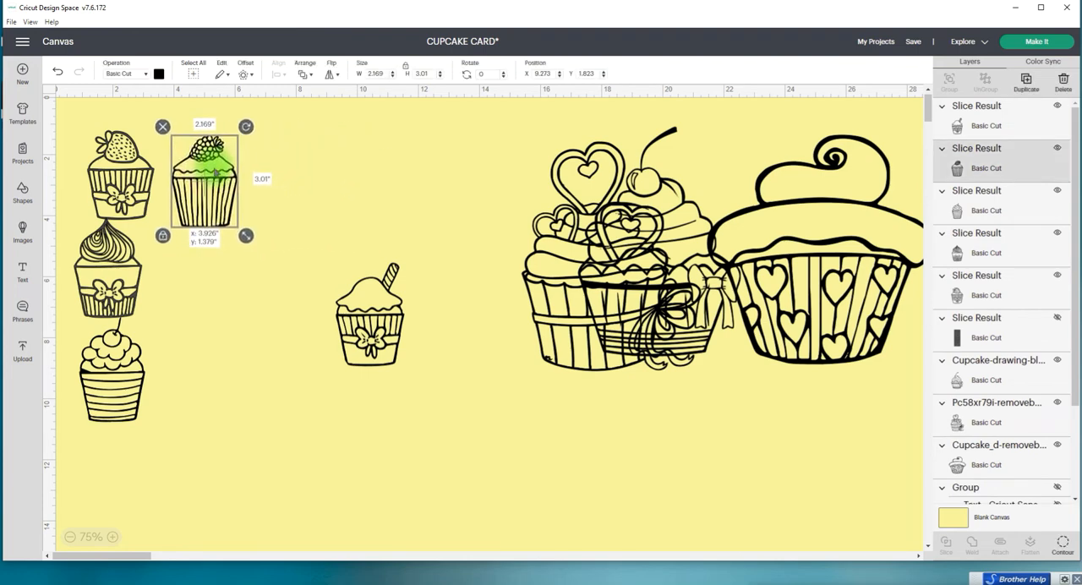
Step: Move the straw-topped cupcake up and to the right, and bring the large cherry cupcake with a side bow below it
drag(350, 309, 317, 269)
drag(397, 240, 382, 218)
drag(587, 251, 332, 372)
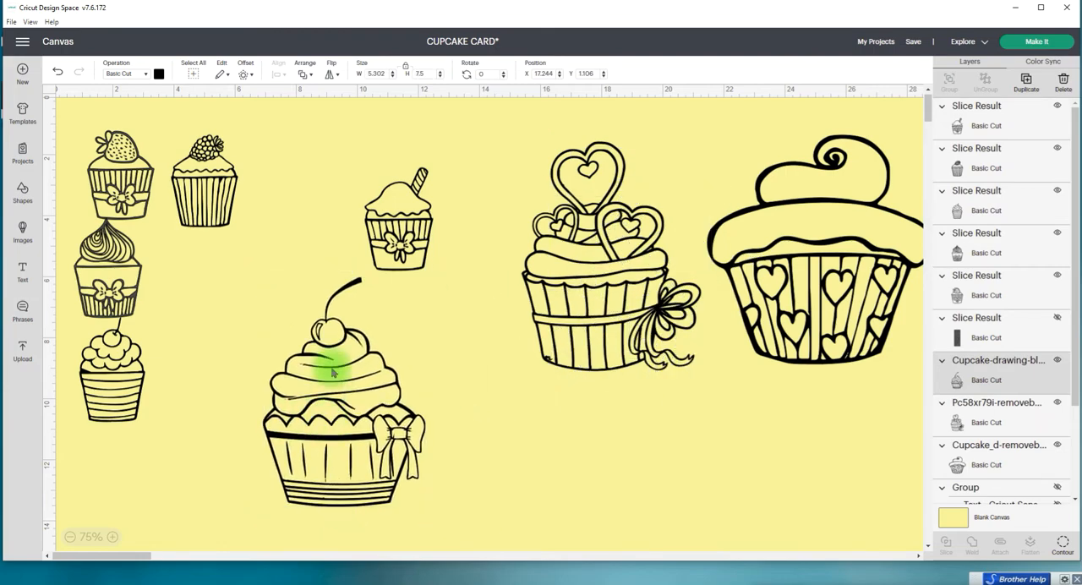
Step: Set the large cherry-and-bow cupcake's height to 3.3 in and place it beside the raspberry cupcake
click(408, 208)
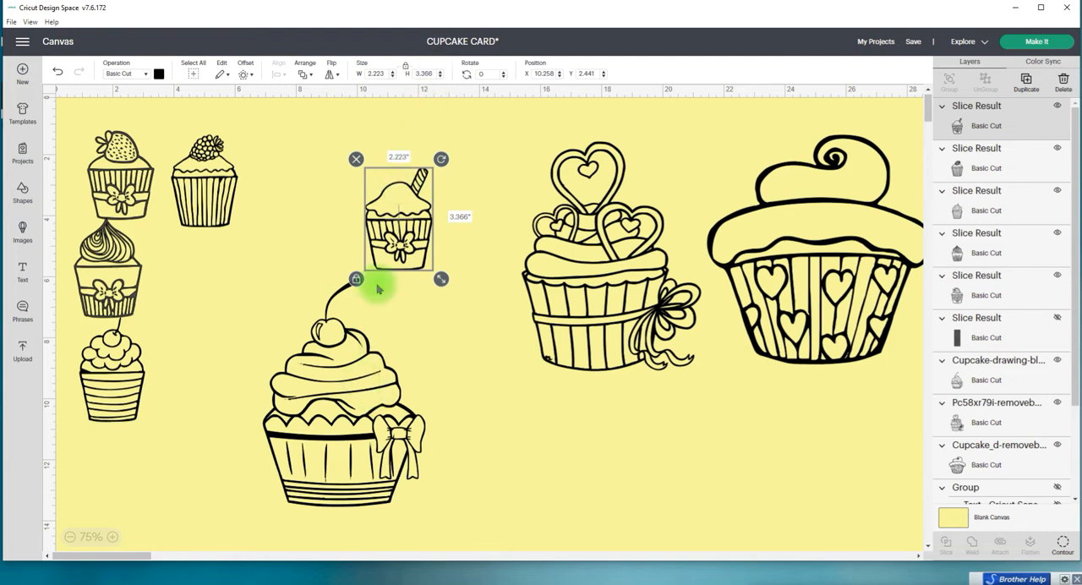
click(348, 360)
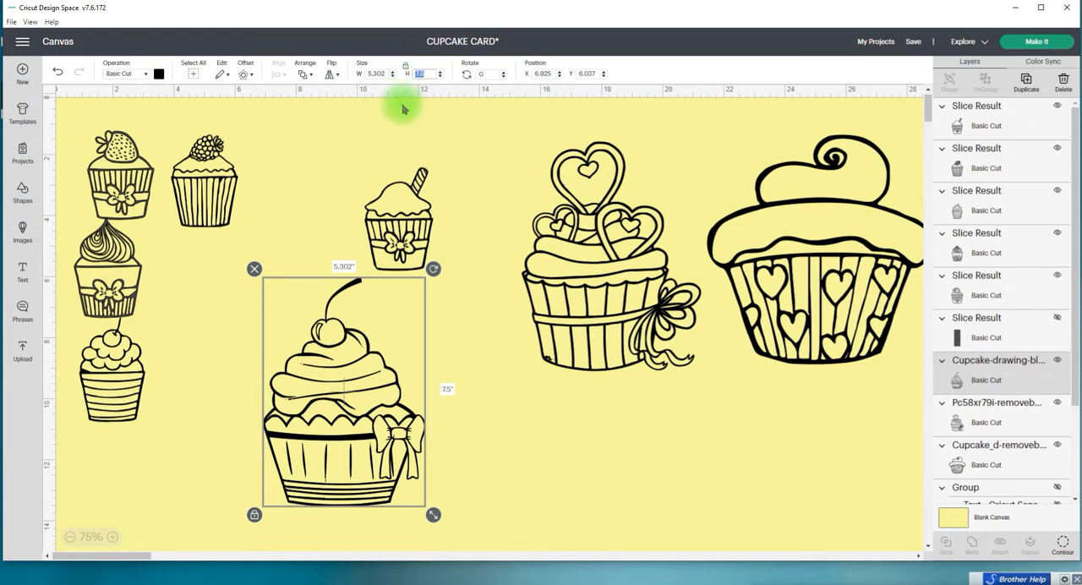
text(3.3)
key(Return)
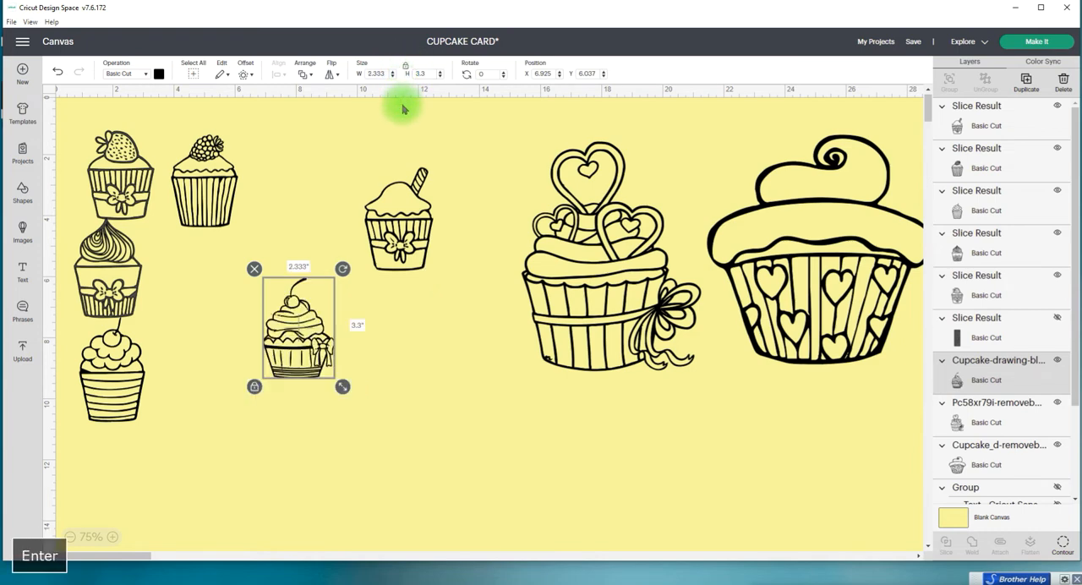
drag(287, 325, 307, 190)
Step: Set the straw-topped and raspberry cupcakes to 3.3 in high and line them up after the cherry-and-bow cupcake
drag(411, 228, 397, 188)
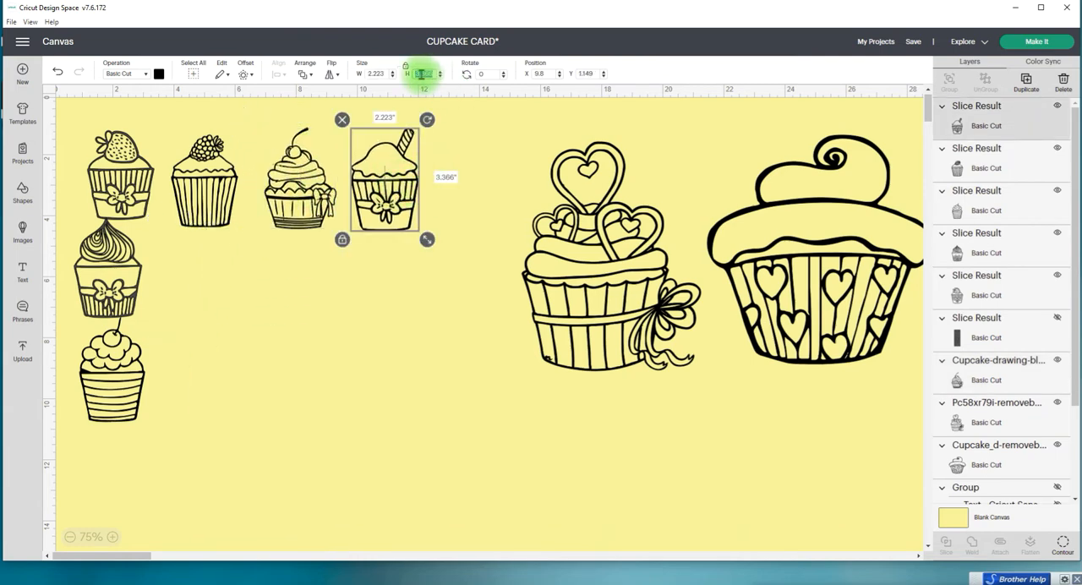
key(Return)
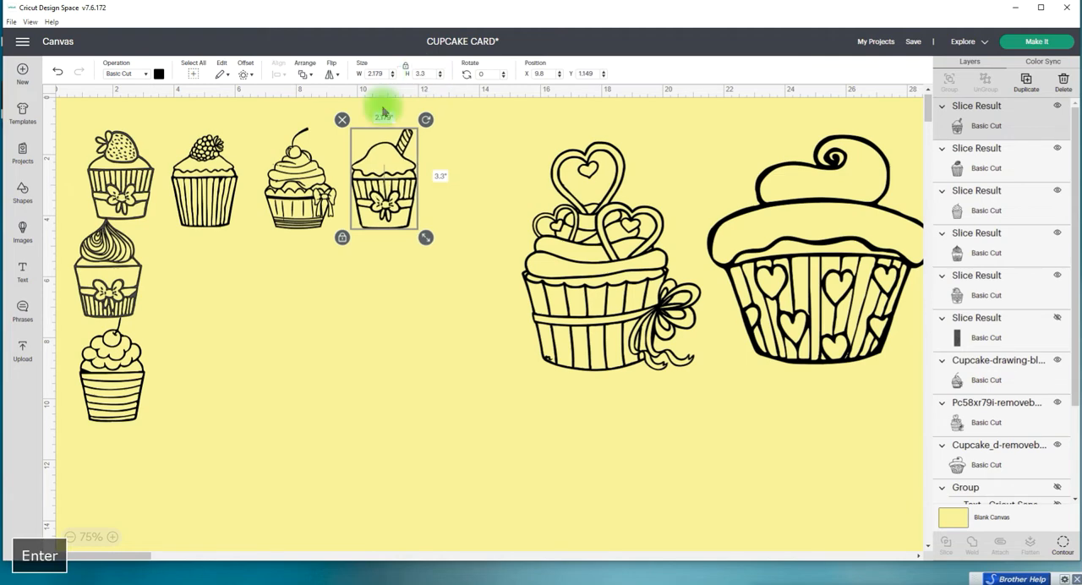
click(196, 186)
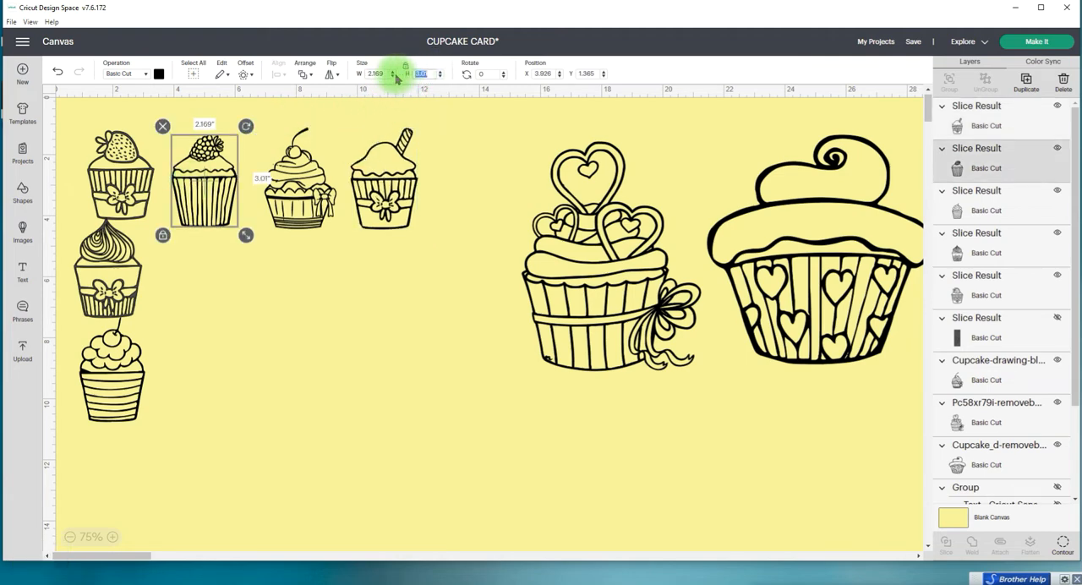
key(Return)
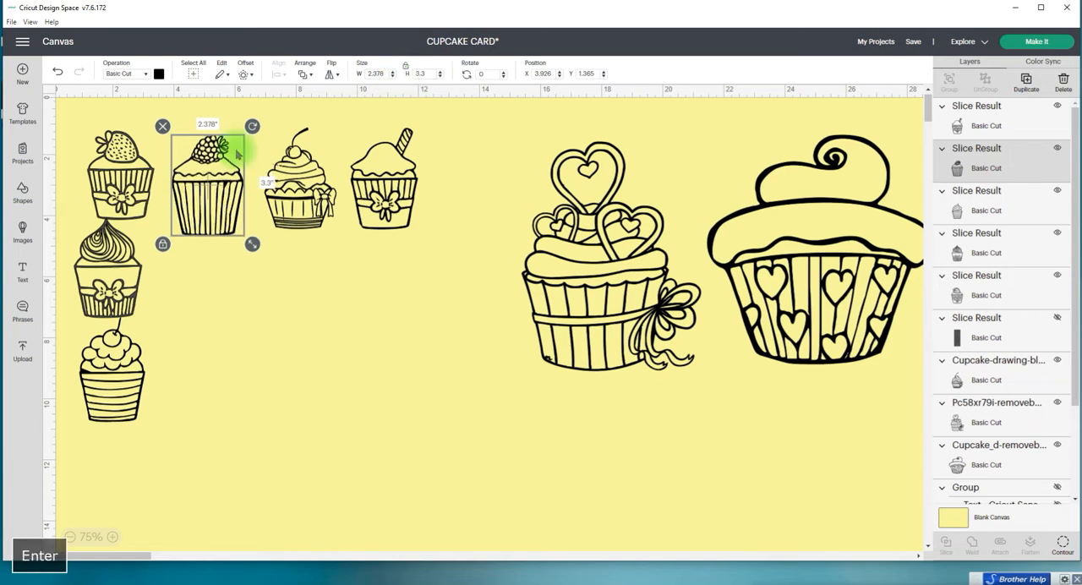
drag(193, 169, 448, 179)
Step: Move the strawberry and swirl cupcakes into the start of the top row and set each height to 3.3 in
drag(146, 172, 242, 181)
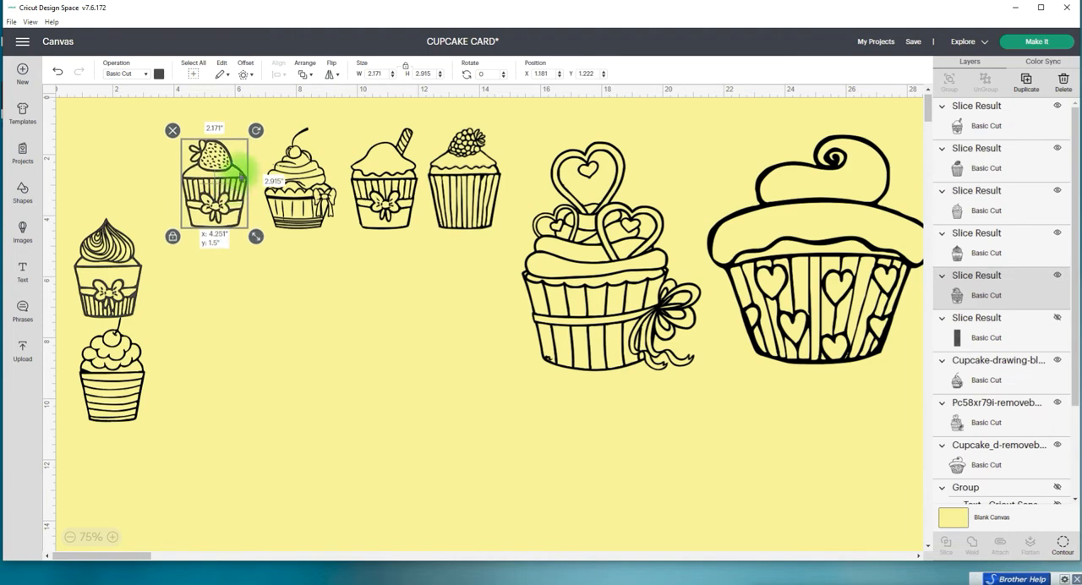
click(418, 74)
key(Return)
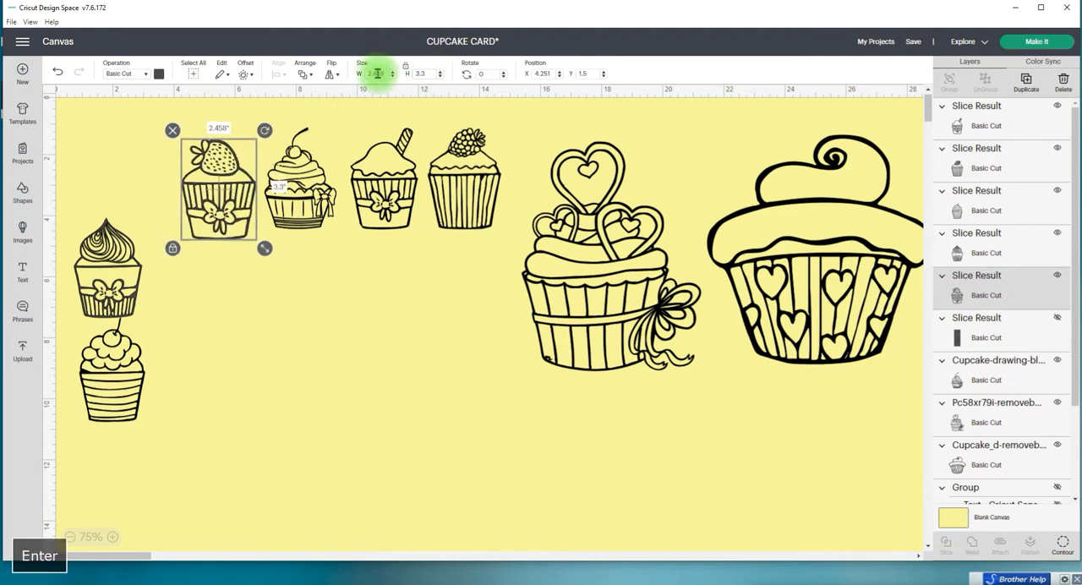
drag(101, 278, 126, 209)
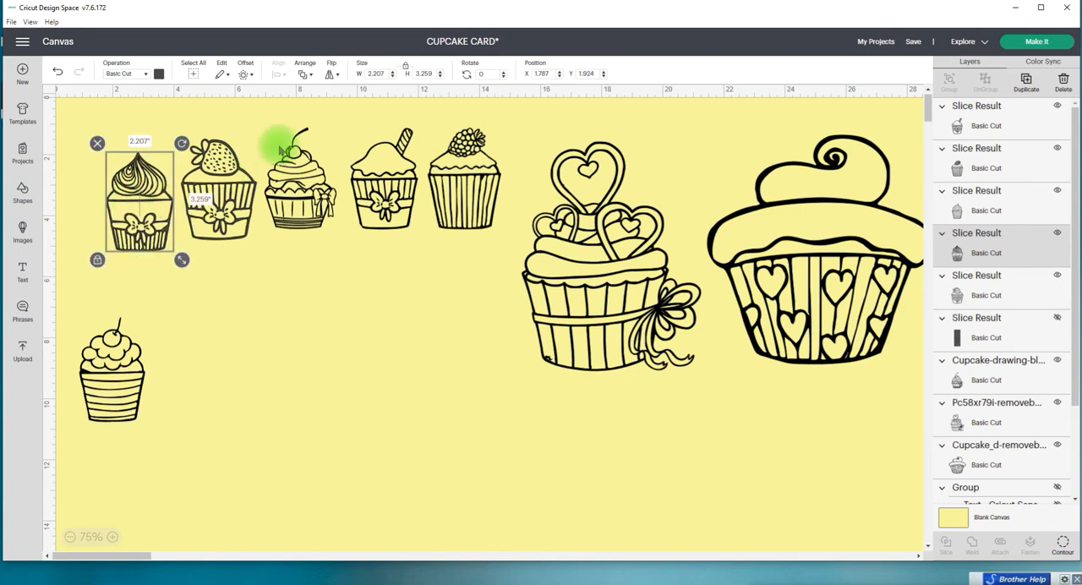
click(418, 74)
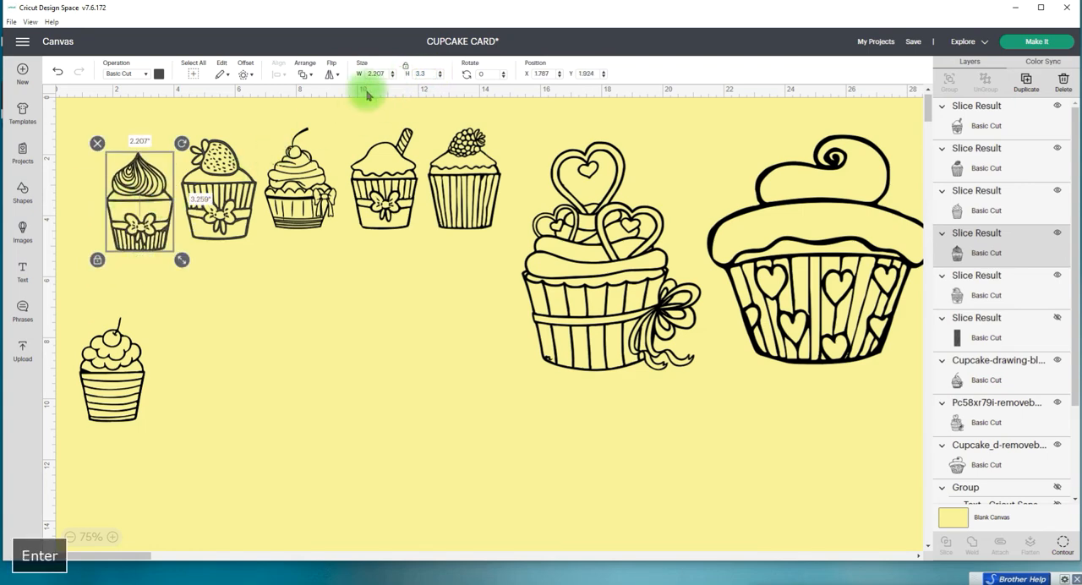
Step: Move the striped cherry cupcake and the heart-topped cupcake into a second row and set each height to 3.3 in
drag(123, 362, 152, 321)
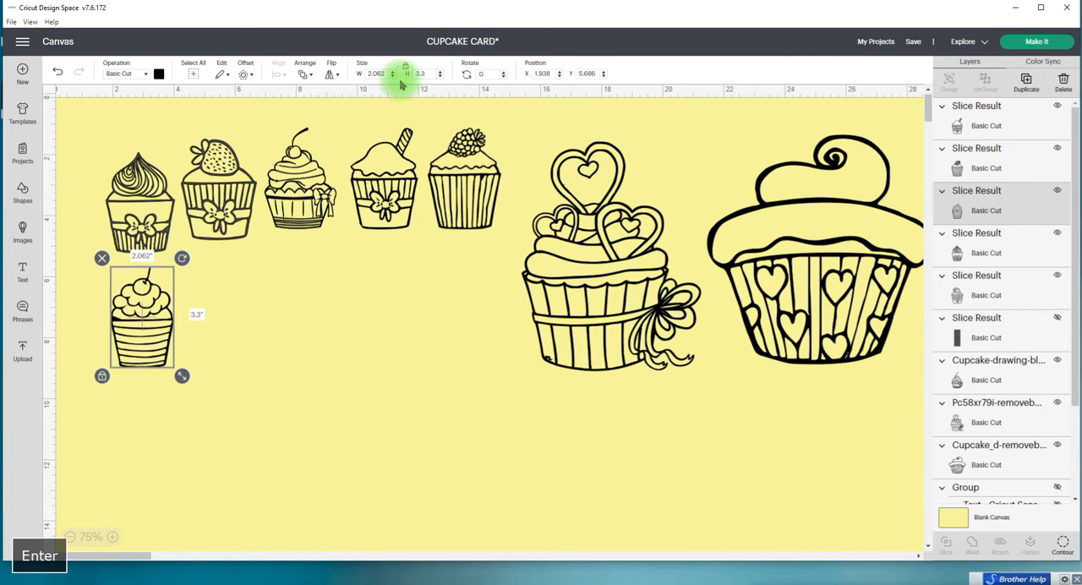
drag(614, 263, 330, 404)
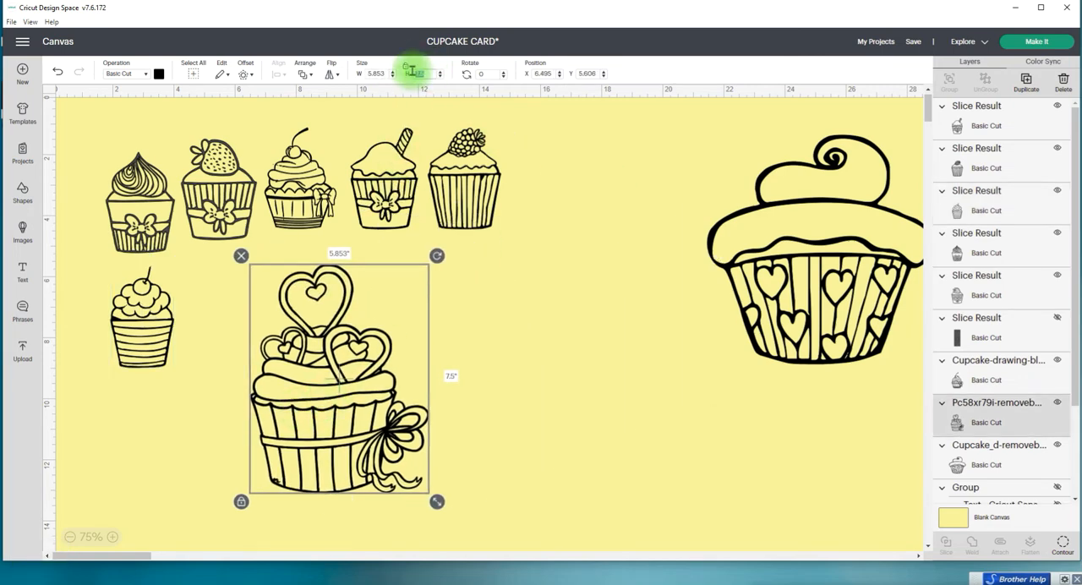
key(Return)
Step: Bring the large cupcake with hearts on its wrapper beside the second row and set its height to 3.3 in
drag(824, 224, 533, 361)
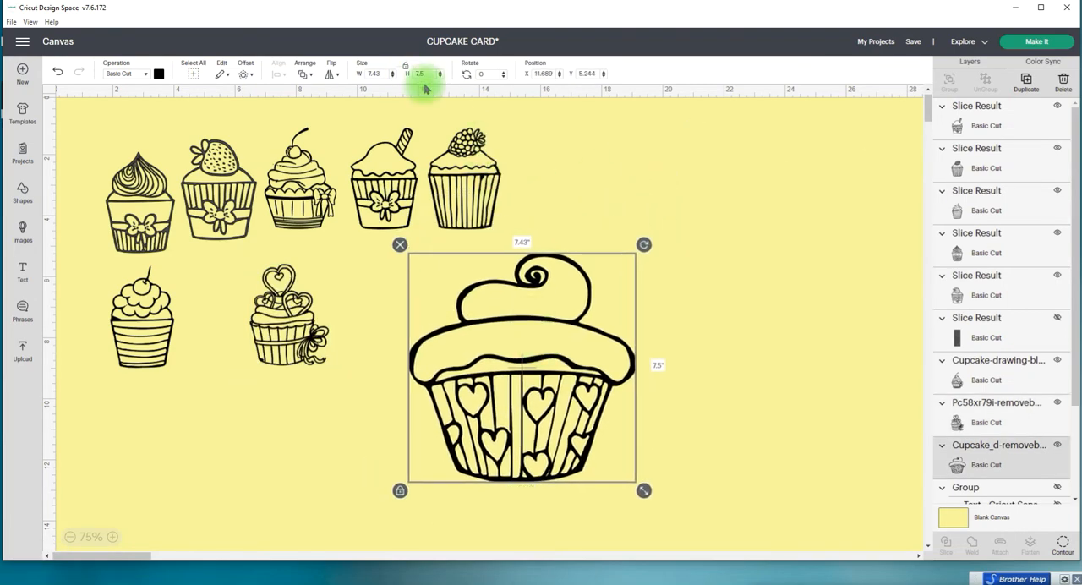
text(3)
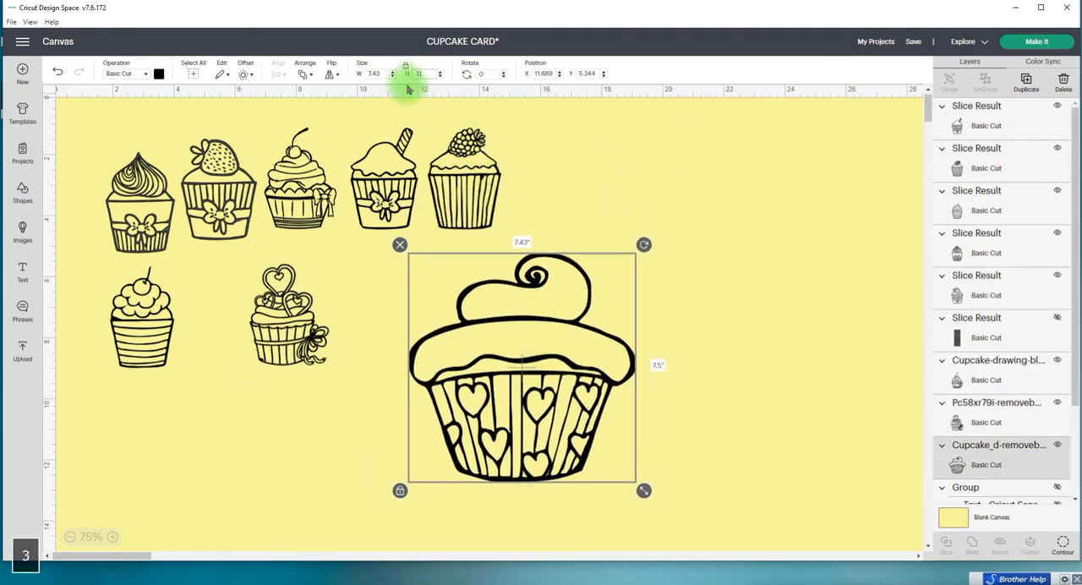
text(.3)
key(Return)
Step: Close up the second row's spacing and narrow the cupcake with the heart-patterned wrapper without changing its height
drag(425, 300, 355, 311)
drag(265, 313, 218, 310)
drag(389, 313, 337, 302)
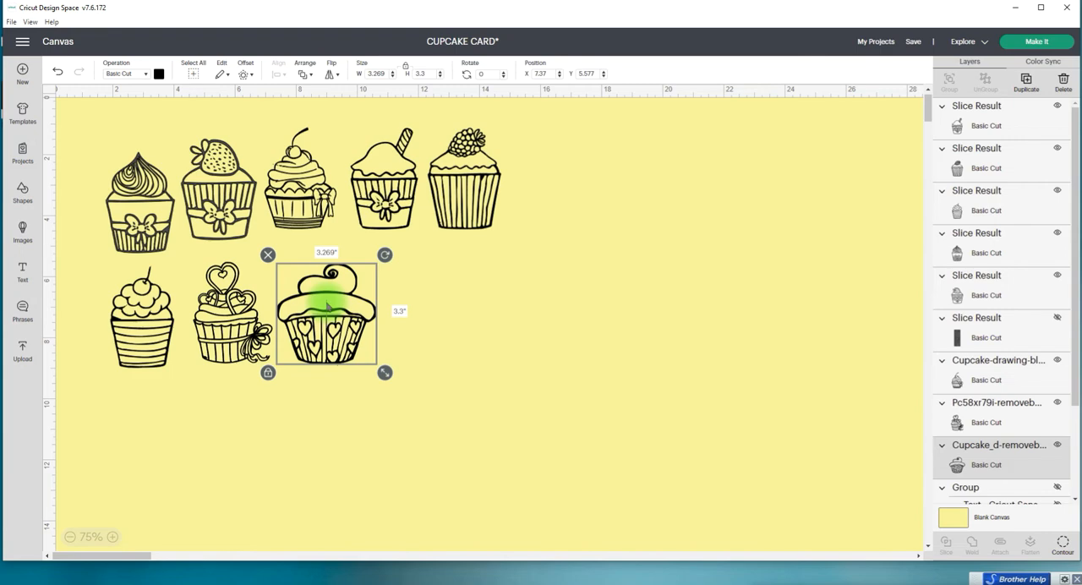
drag(385, 372, 355, 366)
click(391, 368)
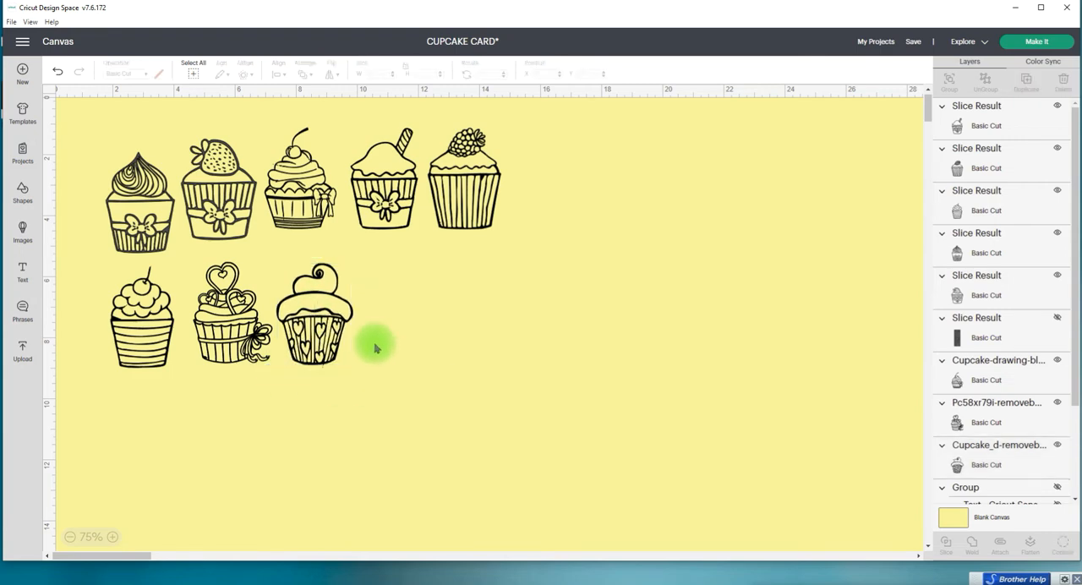
Step: Start a third row below the others with the straw-topped cupcake and the berry-topped cupcake
click(313, 292)
drag(375, 188, 137, 434)
drag(447, 162, 223, 411)
click(92, 314)
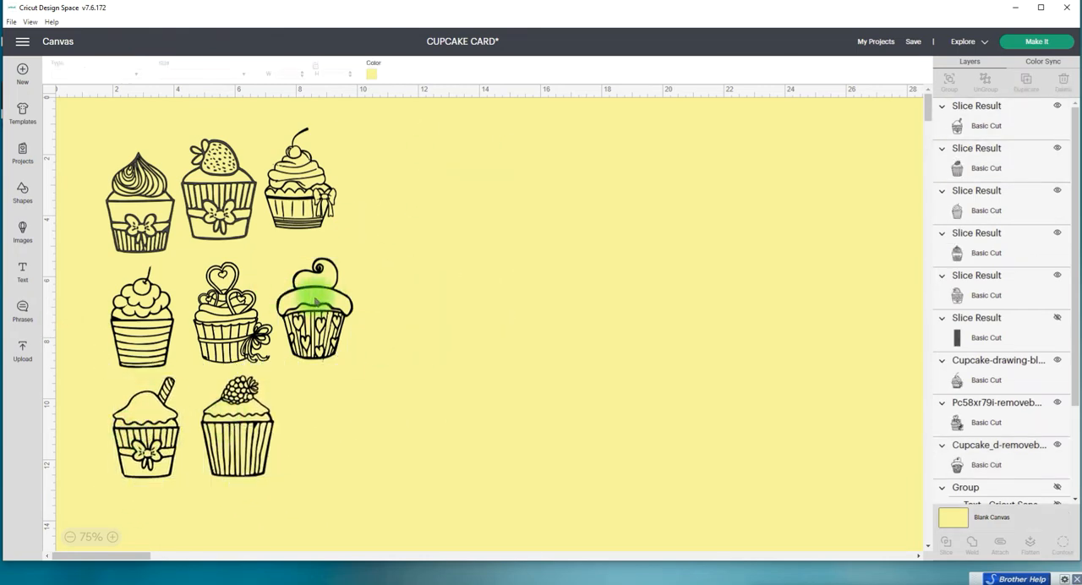
Step: Duplicate the heart-wrapper cupcake, move the swirl cupcake to the end of the third row and put the copy at the start of the top row
click(296, 301)
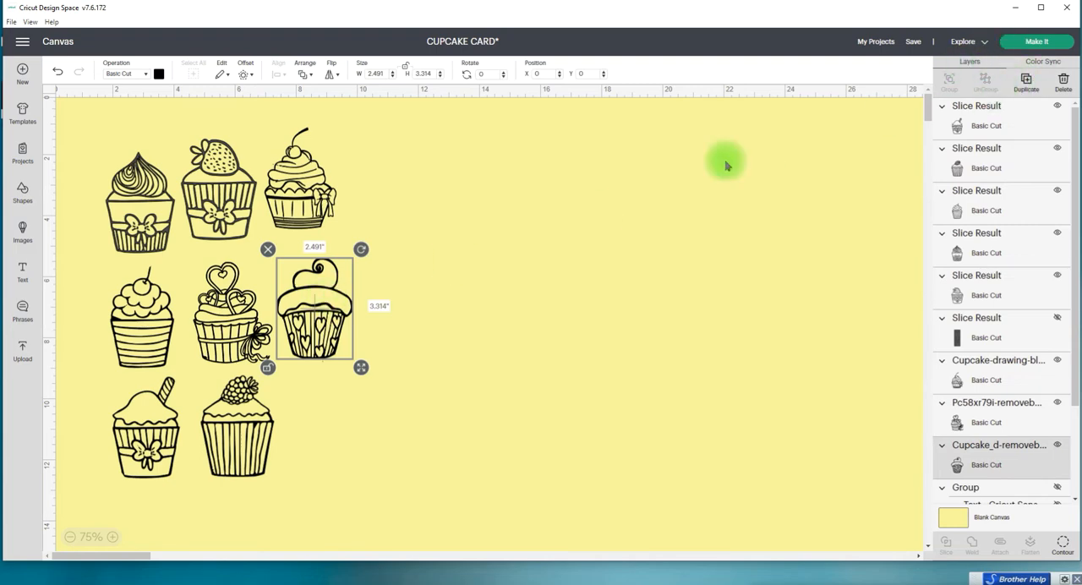
key(ctrl+d)
drag(325, 292, 500, 217)
drag(154, 186, 334, 411)
drag(494, 249, 147, 199)
Step: Tighten the cupcake grid by shifting the second and third rows up and closer together
drag(149, 314, 144, 305)
drag(236, 327, 225, 313)
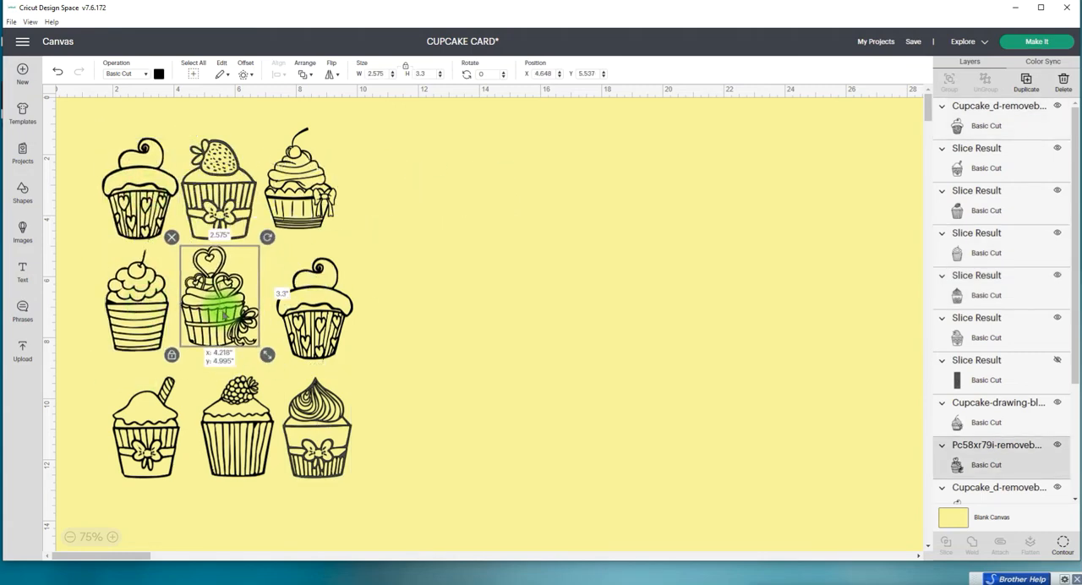
drag(291, 320, 288, 306)
drag(131, 397, 115, 381)
drag(221, 431, 204, 418)
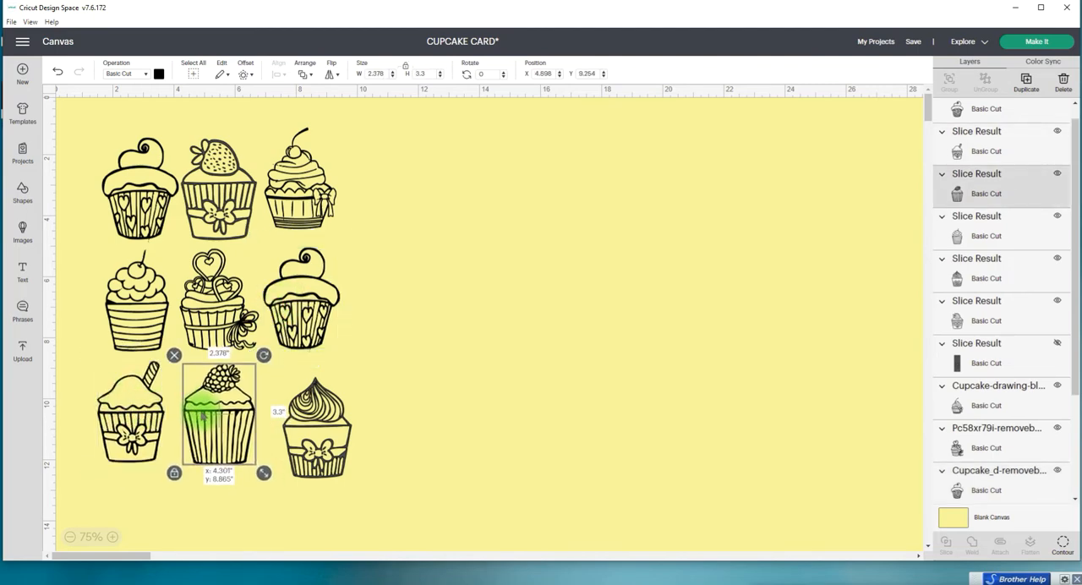
drag(315, 446, 300, 431)
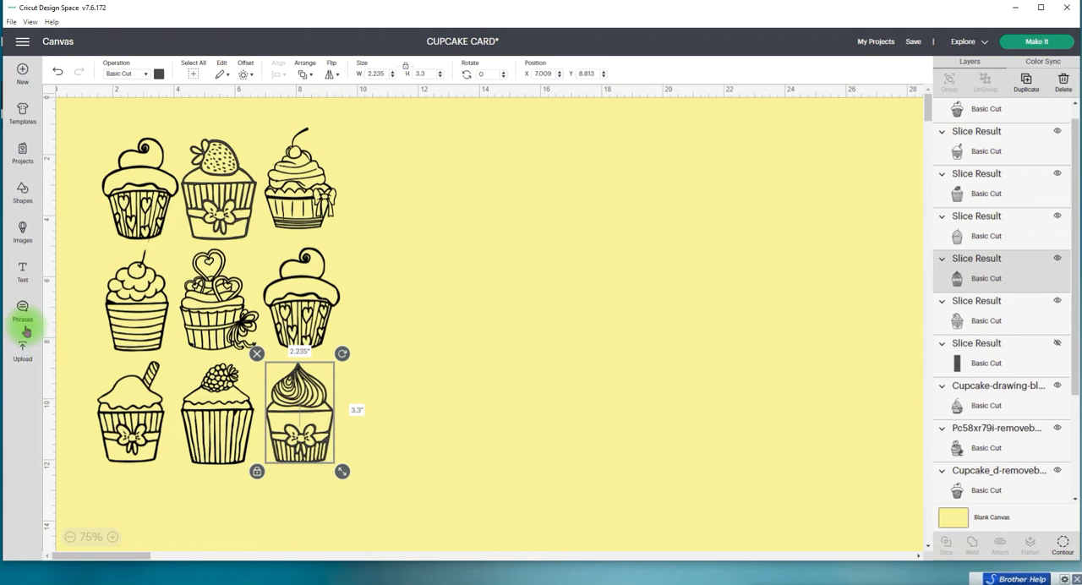
Step: Add a square in the empty area beside the cupcakes and resize it to 8 in wide by 6 in high
click(22, 192)
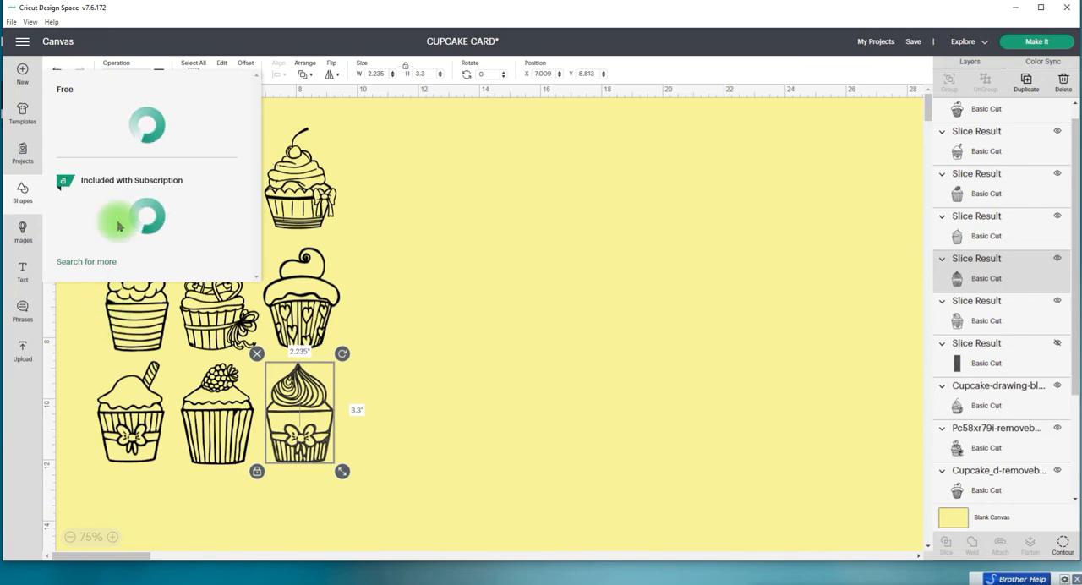
click(80, 306)
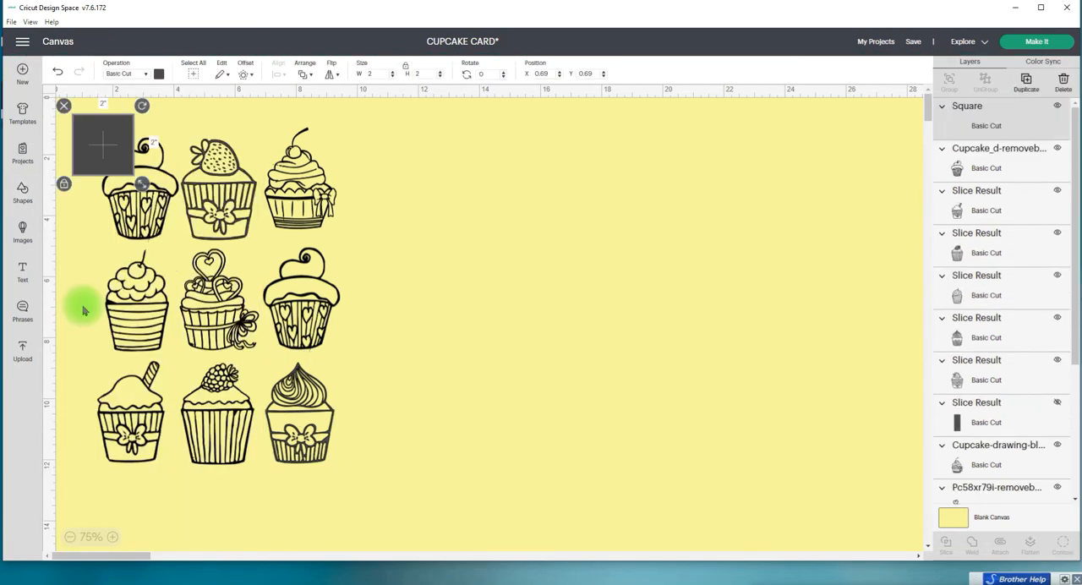
drag(96, 153, 536, 213)
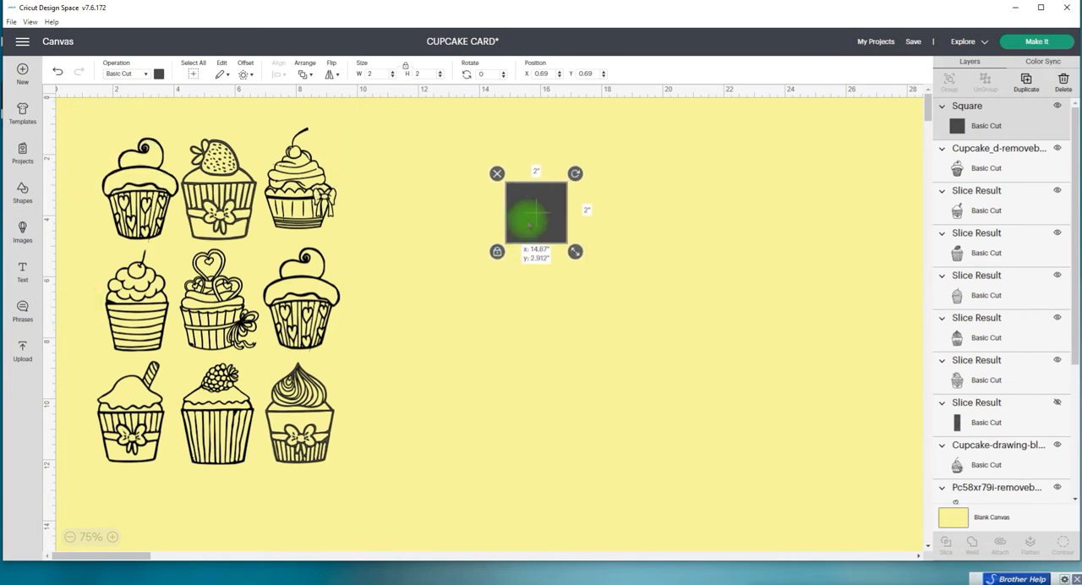
click(406, 70)
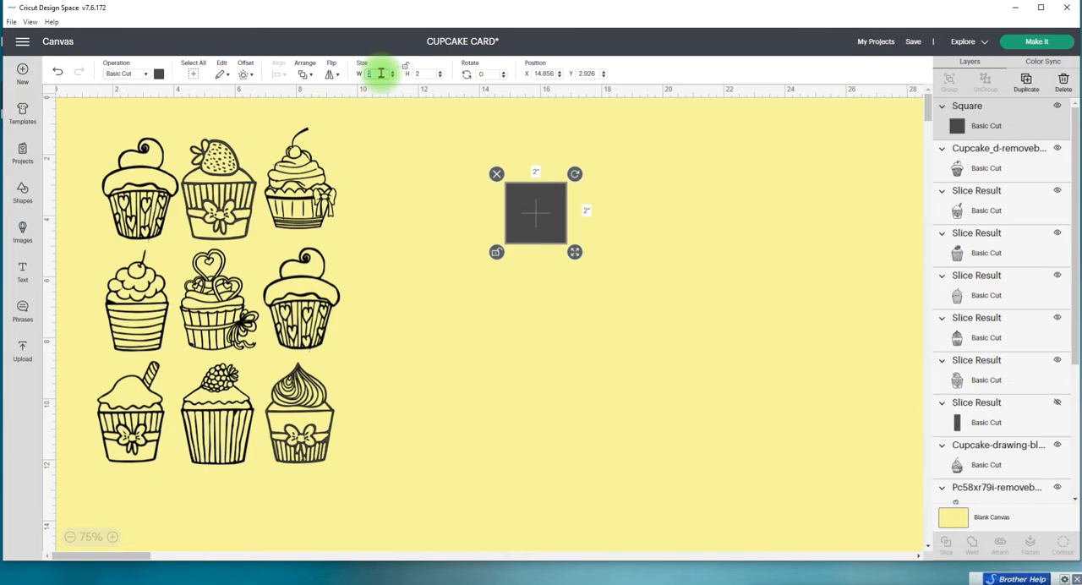
text(8)
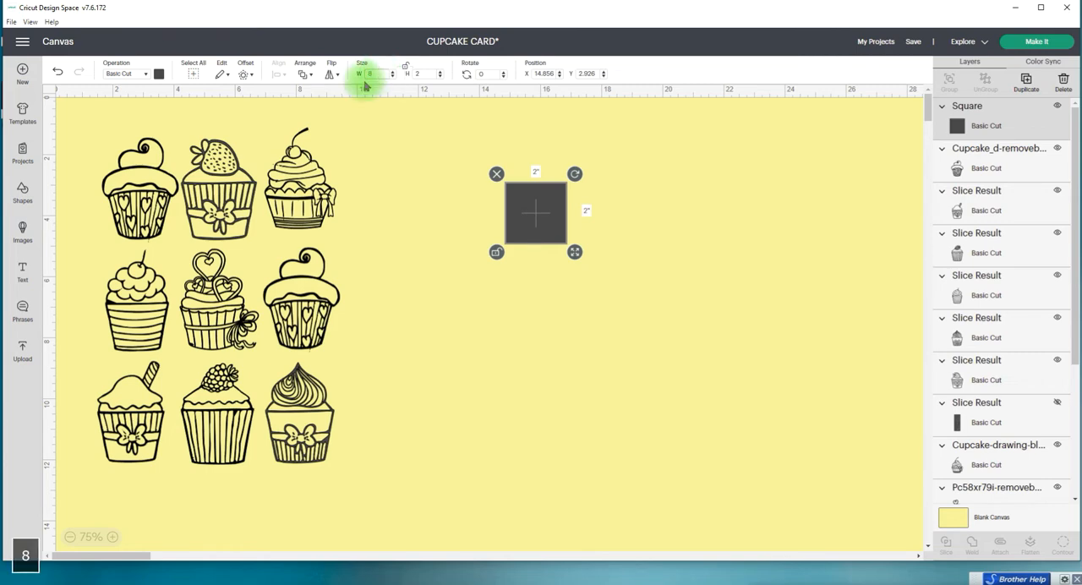
key(Return)
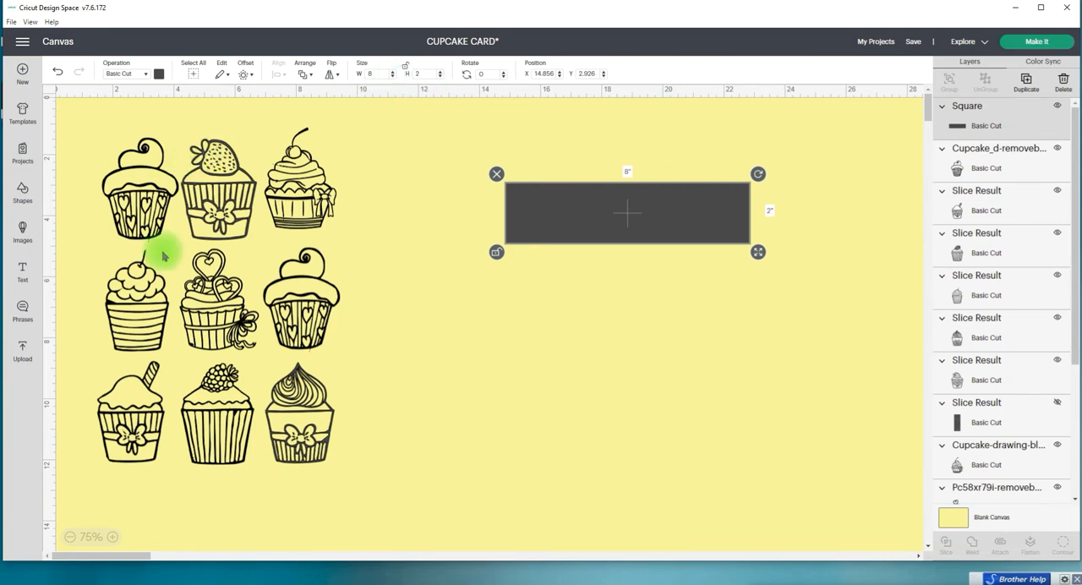
click(420, 75)
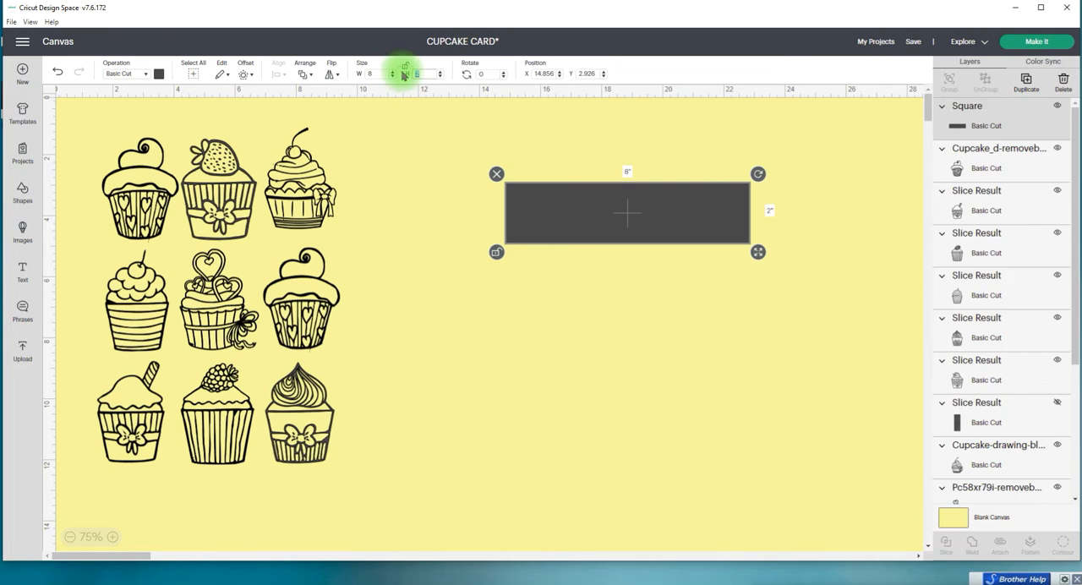
text(6)
key(Return)
Step: Colour the 8 by 6 in card base light green and shift it slightly closer to the cupcakes
click(159, 74)
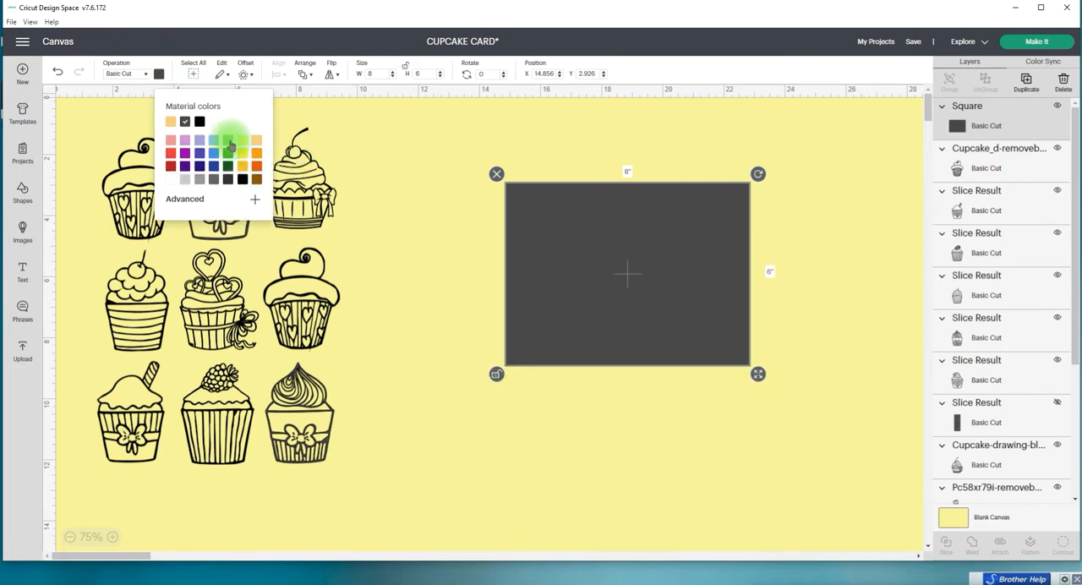
click(229, 141)
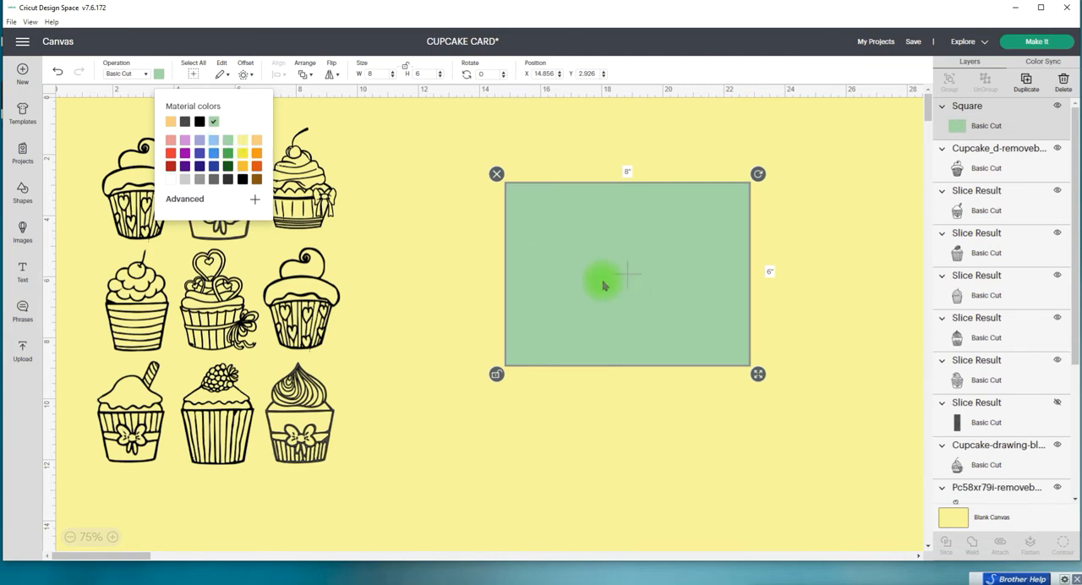
drag(603, 285, 551, 265)
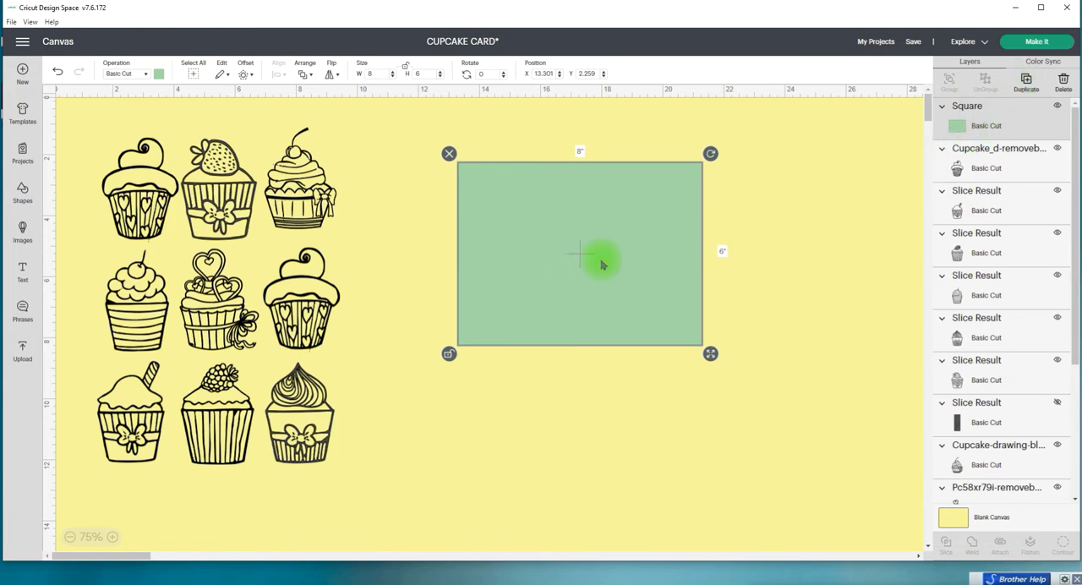
Step: Duplicate the green card base, colour the copy light red and offset it toward the base's right side
key(ctrl+d)
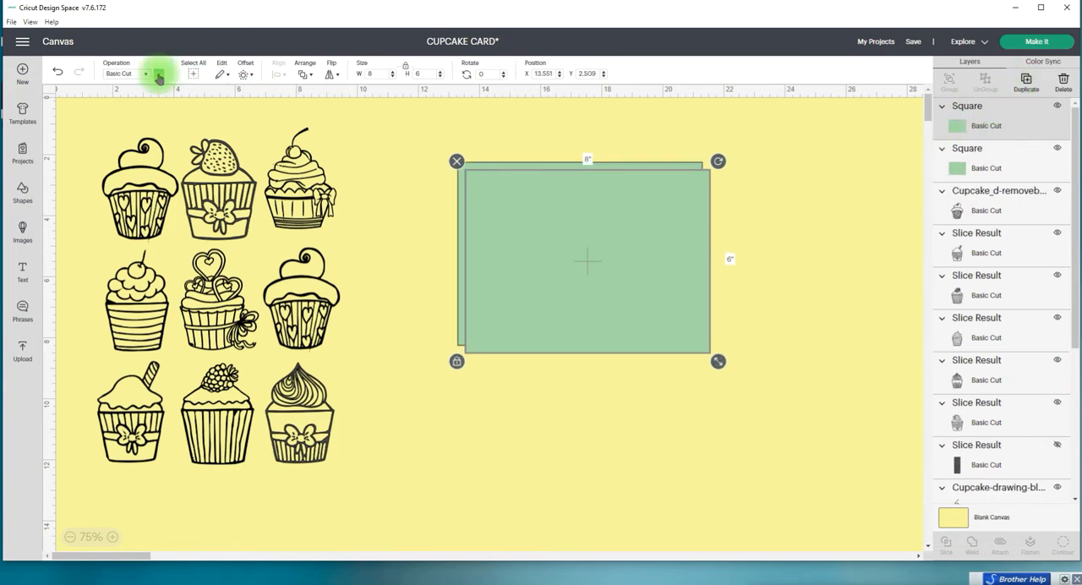
click(158, 75)
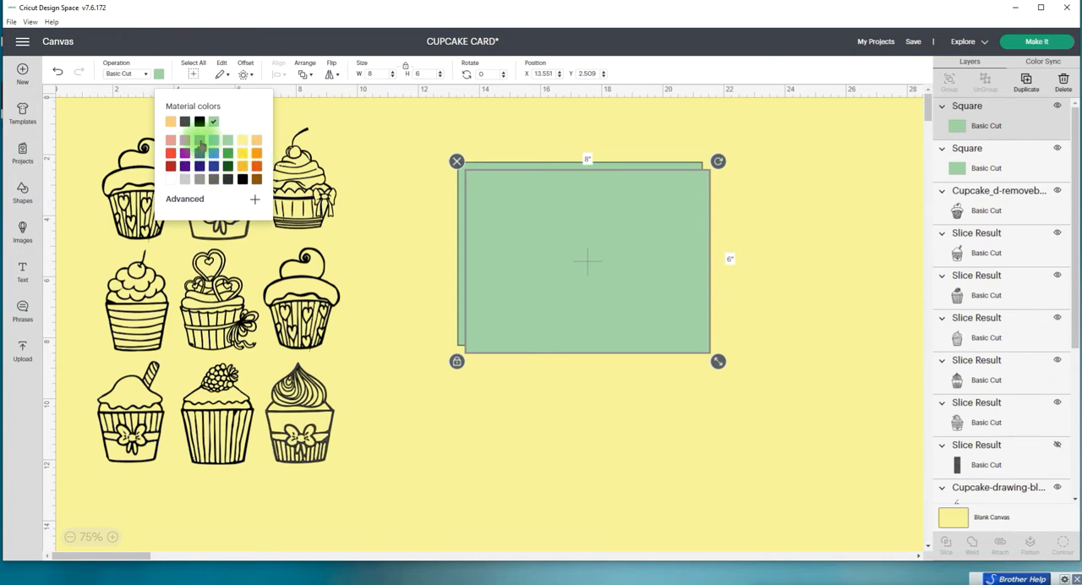
click(171, 140)
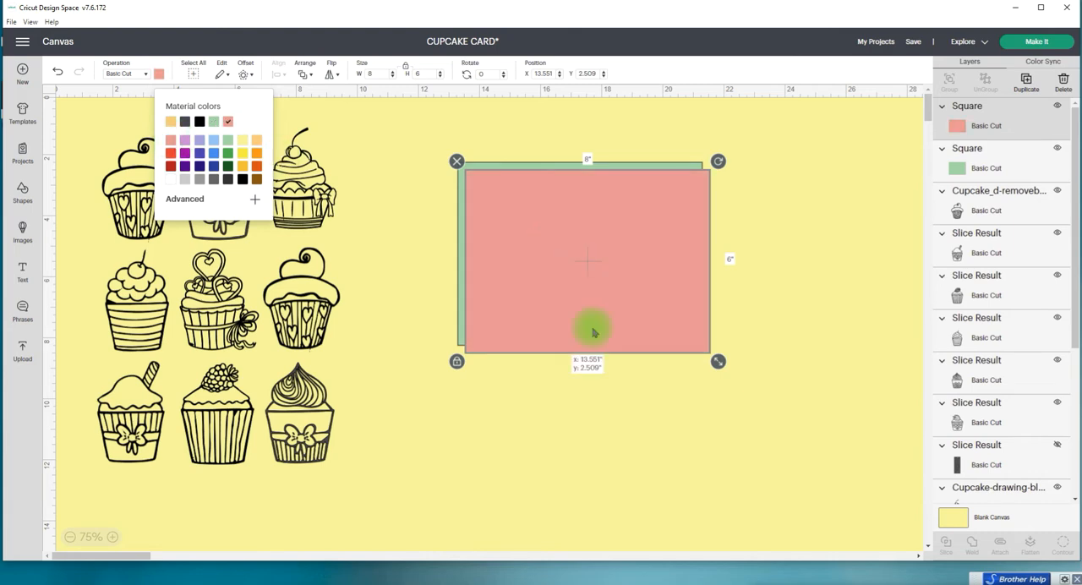
drag(594, 332, 604, 443)
drag(586, 279, 527, 361)
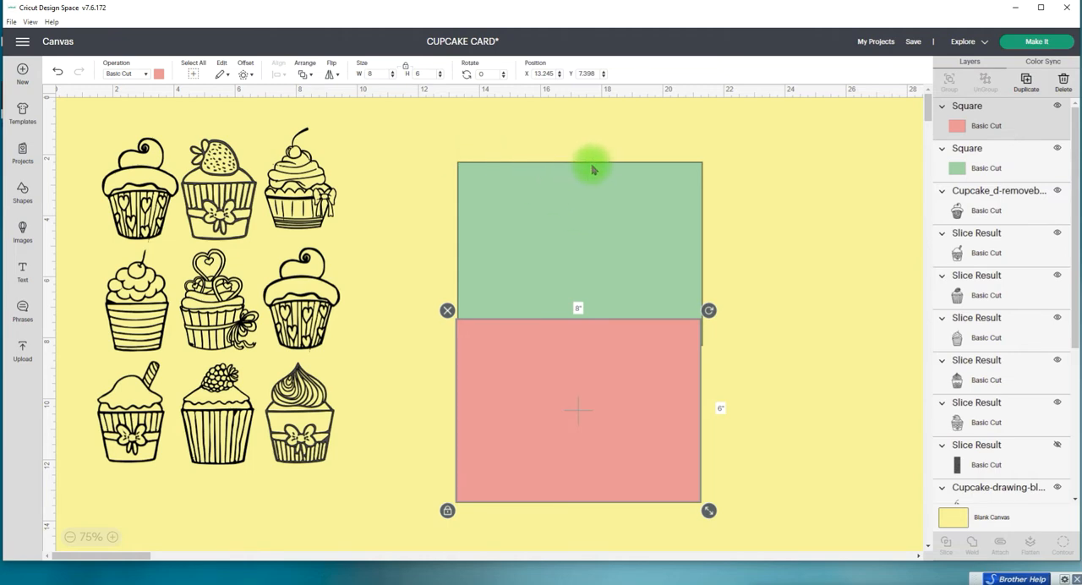
drag(577, 312, 624, 230)
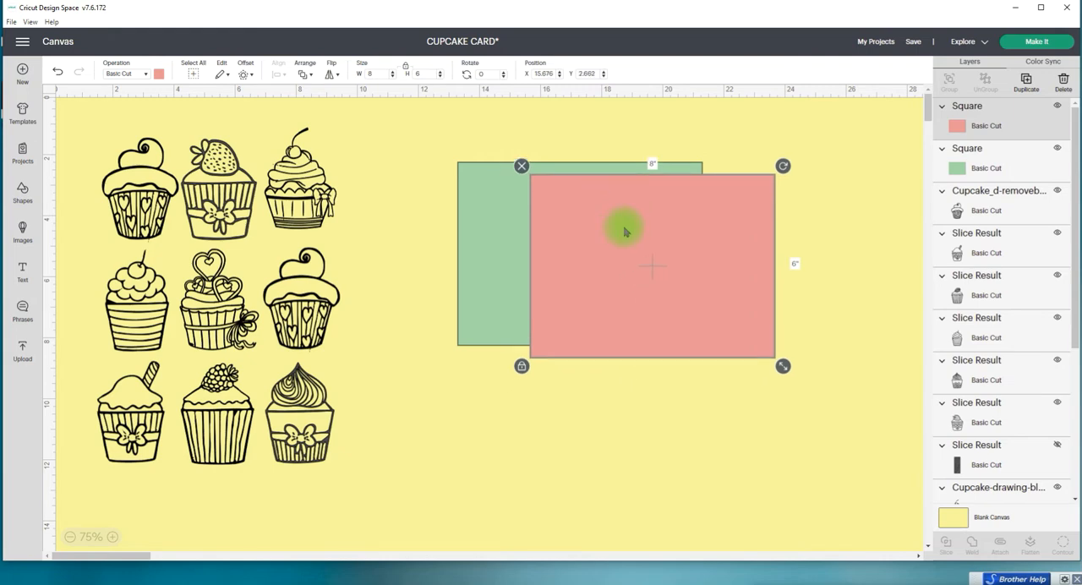
Step: Resize the red panel to 3.75 in wide by 5.75 in high and position it inside the right half of the green card base
click(405, 71)
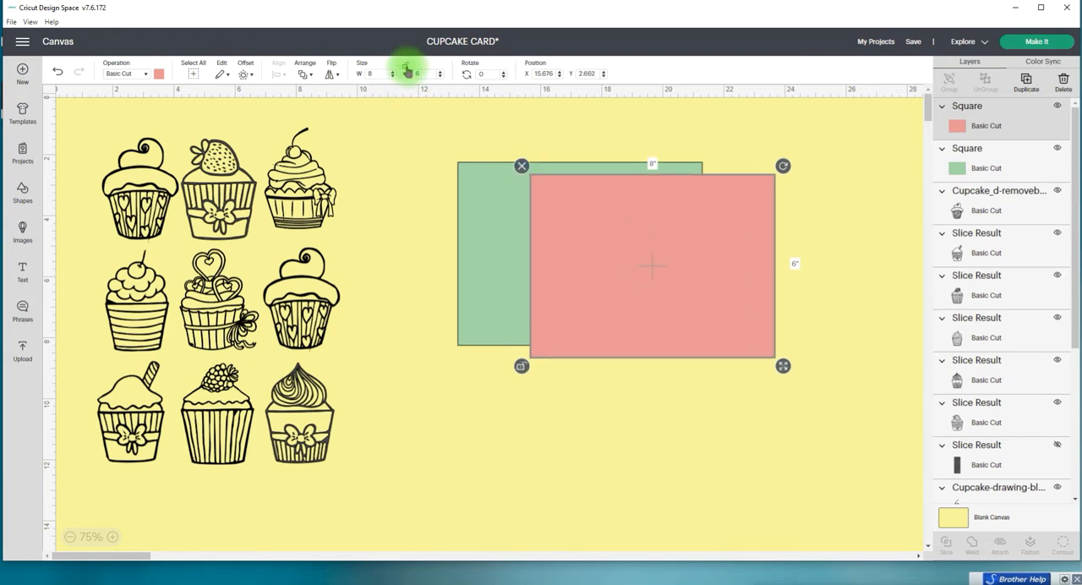
click(366, 74)
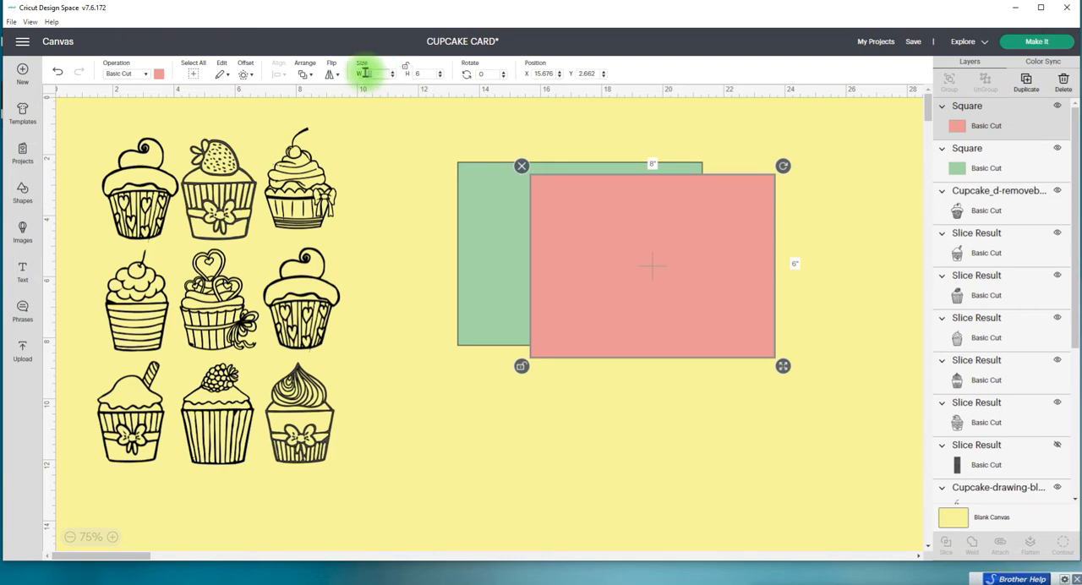
text(3.75)
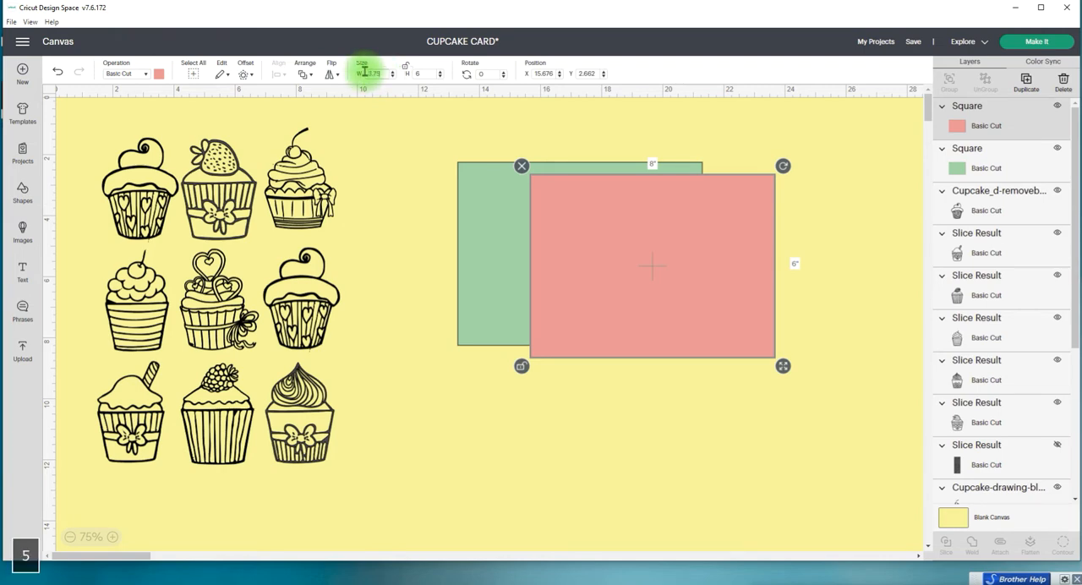
key(Return)
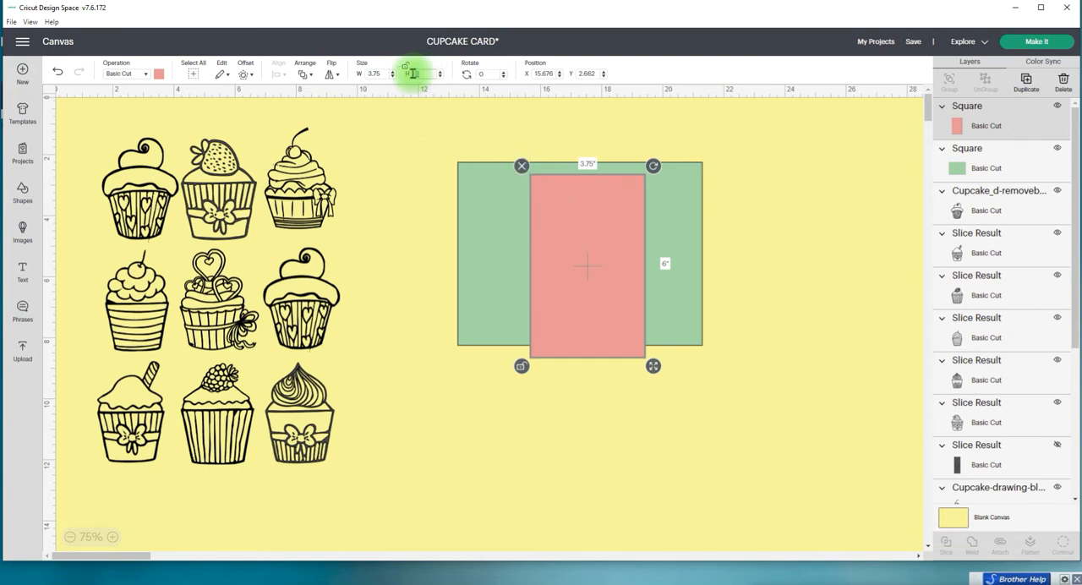
text(5.75)
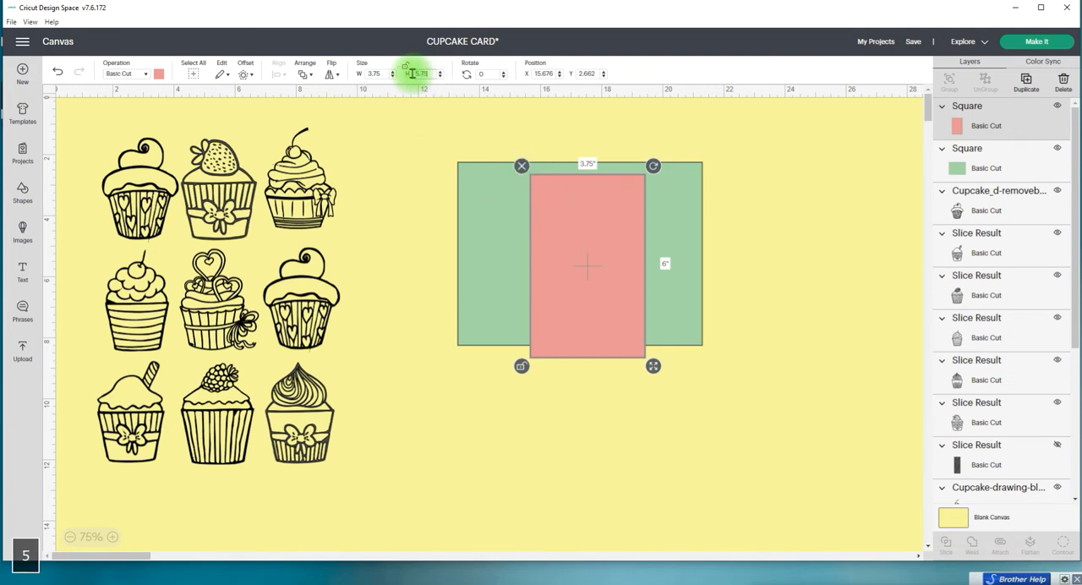
key(Return)
drag(550, 268, 621, 246)
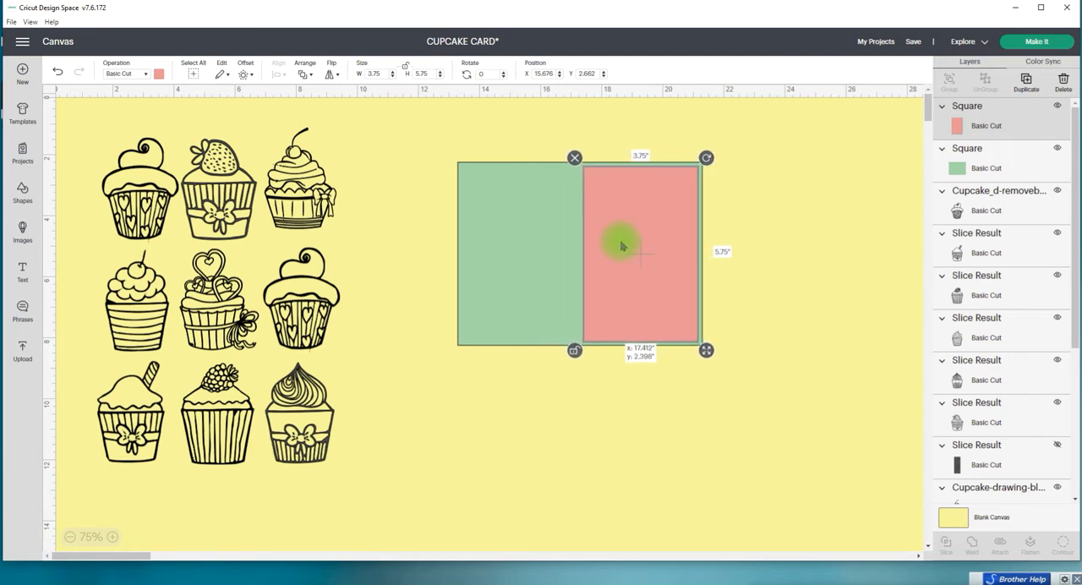
drag(622, 246, 621, 246)
click(494, 144)
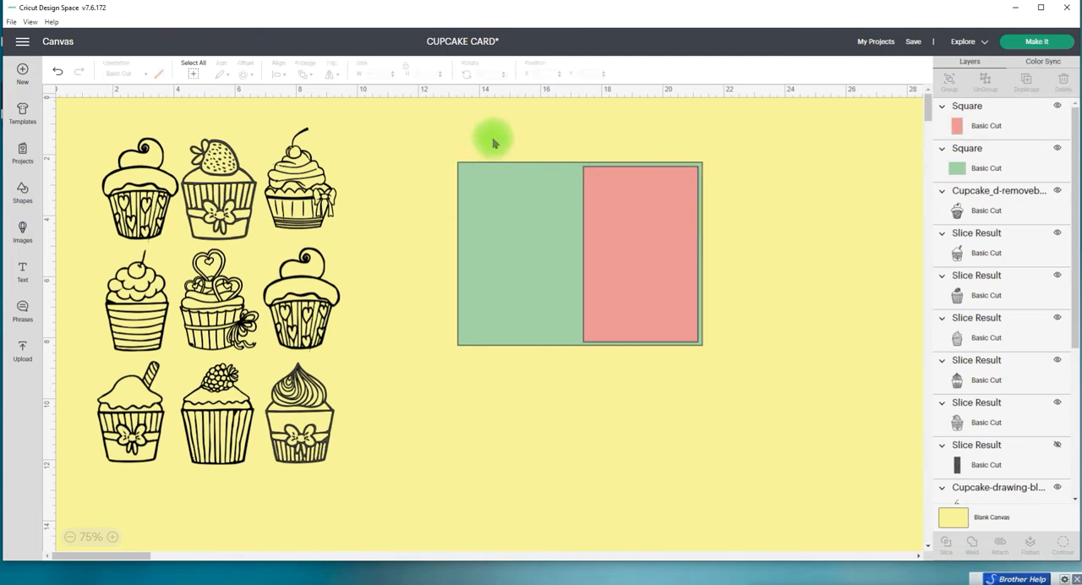
Step: Insert a score line and move it onto the green card base, just left of the red panel
click(23, 201)
click(70, 125)
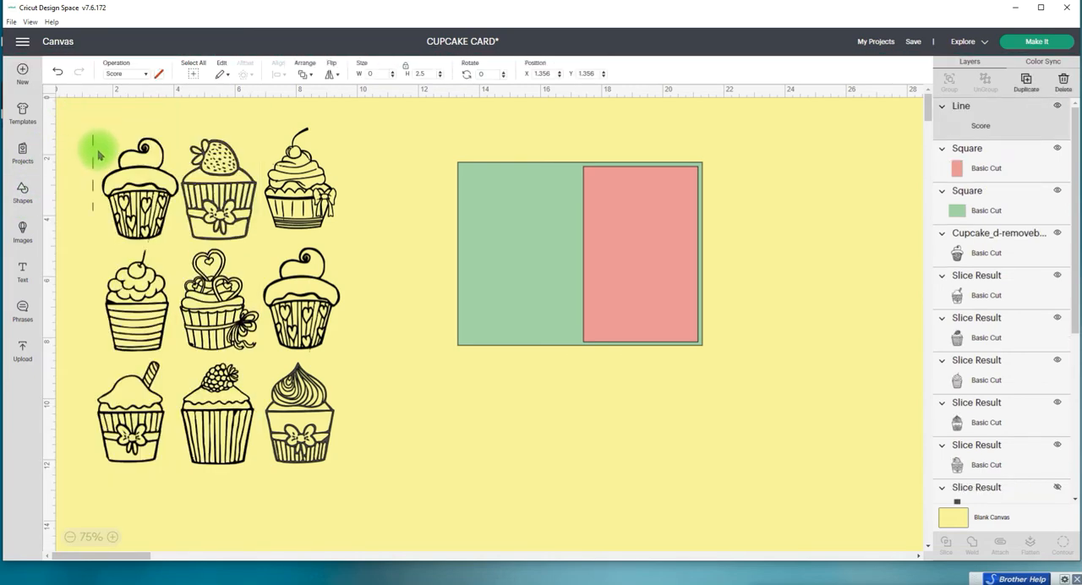
click(98, 152)
drag(97, 150, 403, 191)
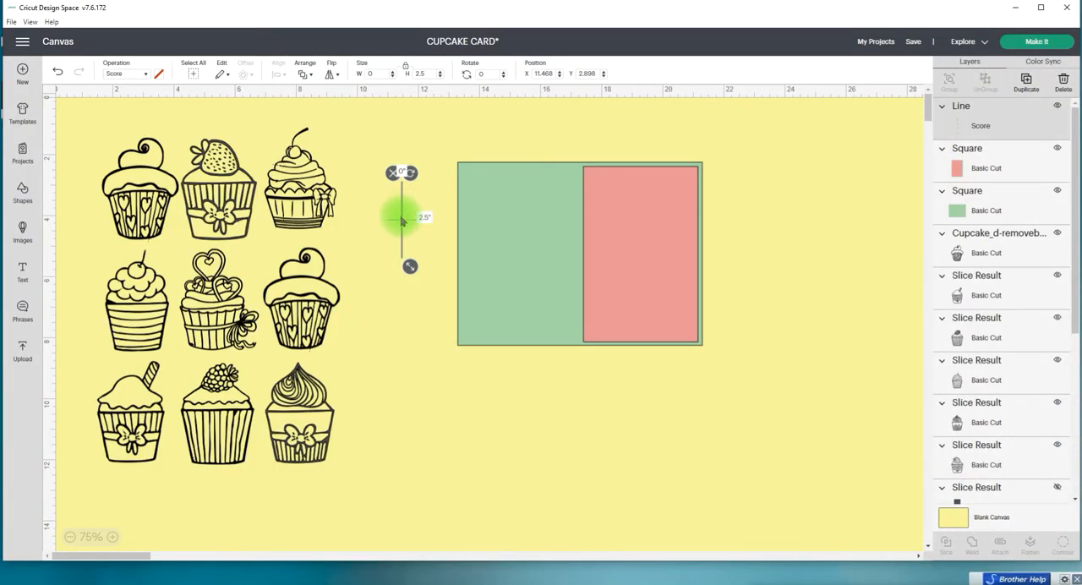
drag(401, 220, 560, 206)
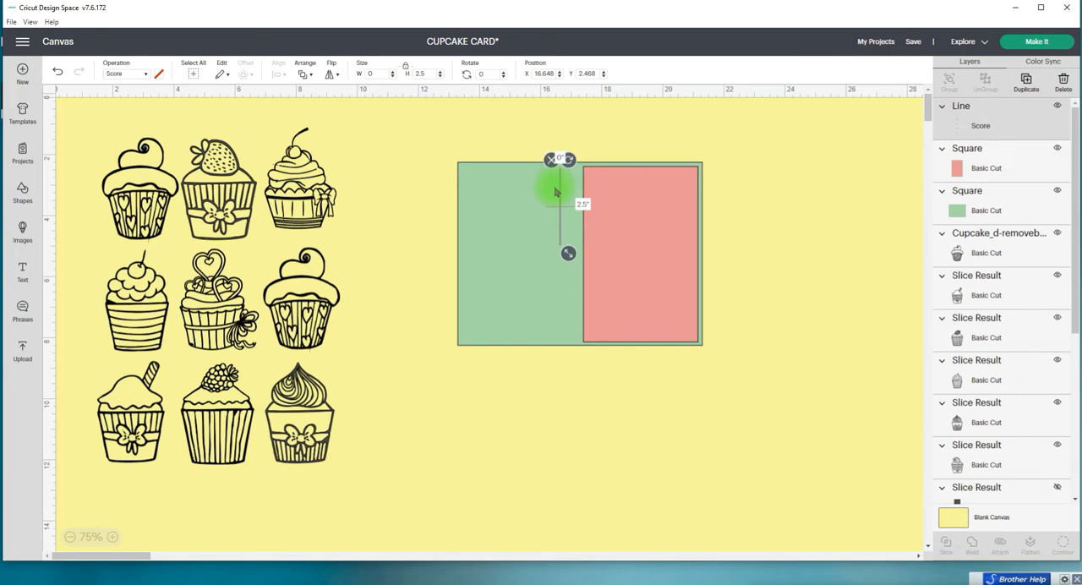
Step: Center the score line on the green card base both horizontally and vertically
shift+click(502, 219)
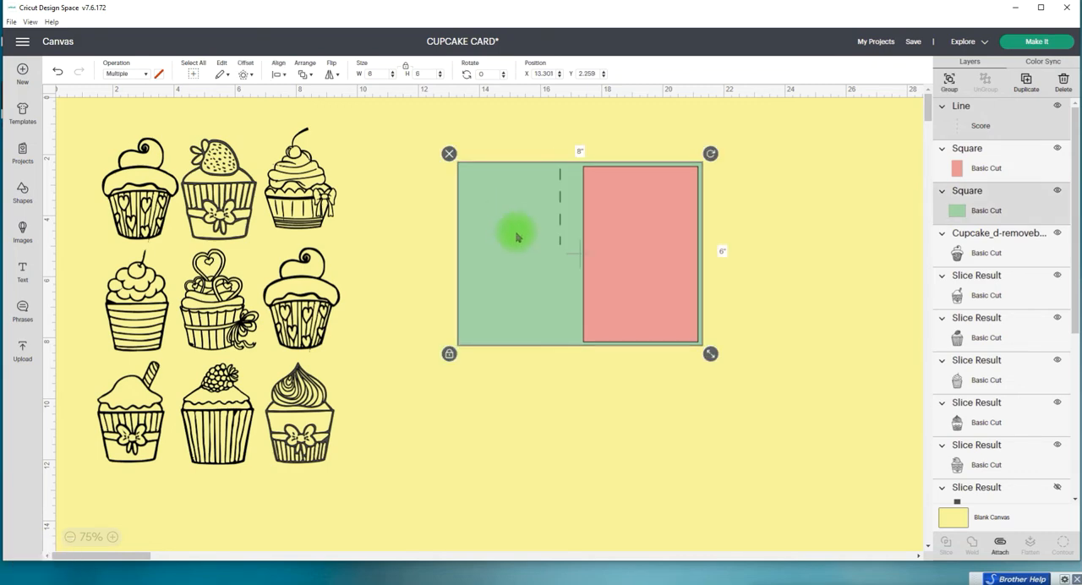
click(287, 73)
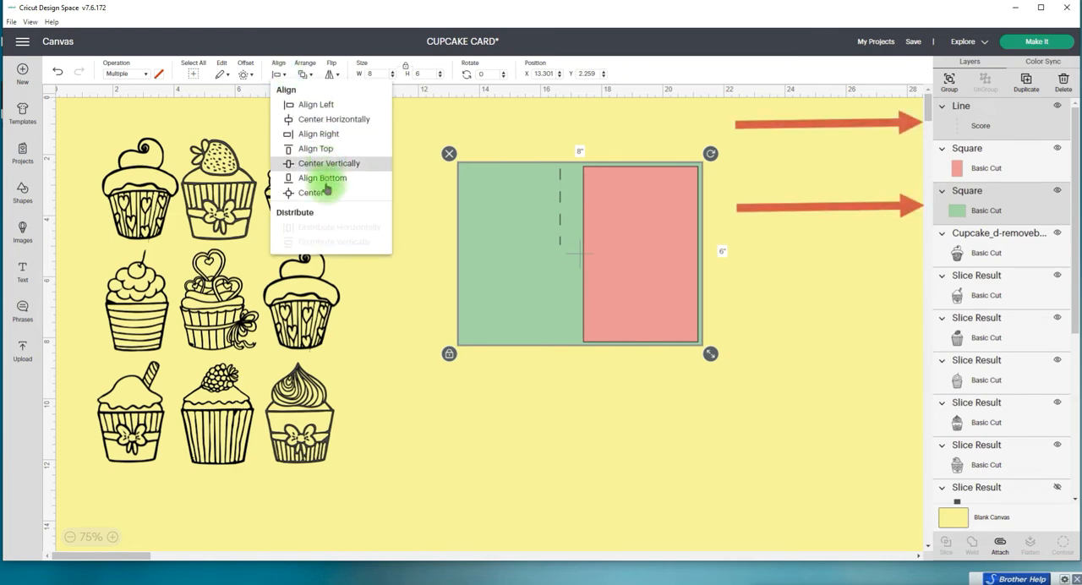
click(324, 192)
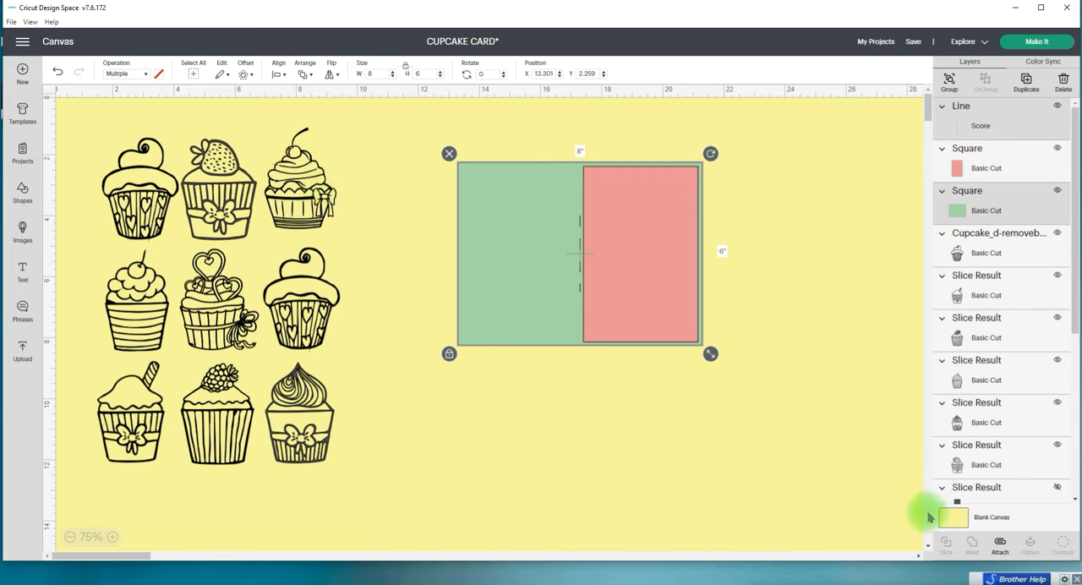
Step: Set the height of the score line on the card base to 6 in
click(976, 125)
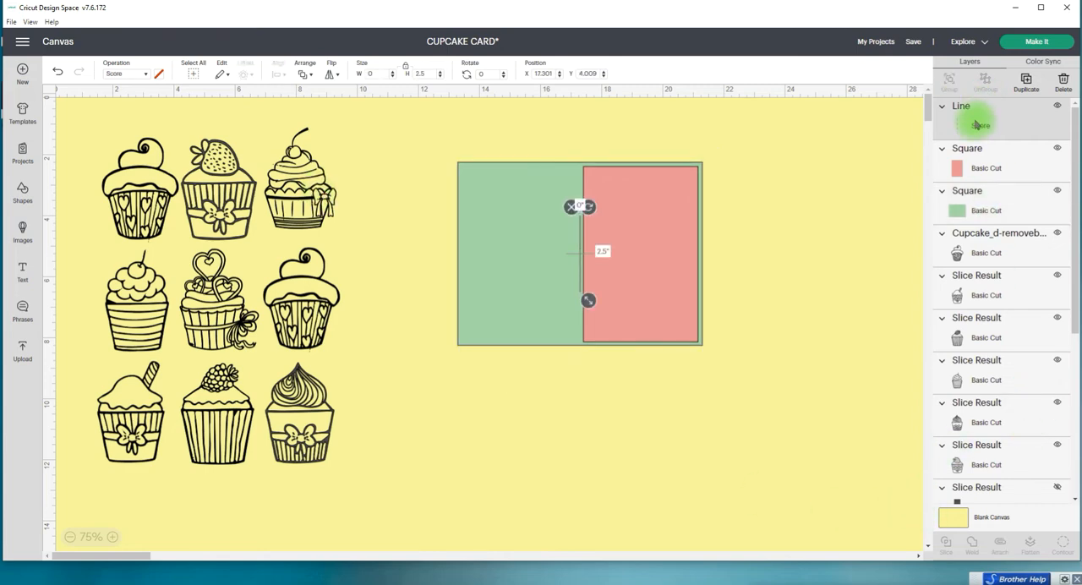
click(427, 74)
text(6)
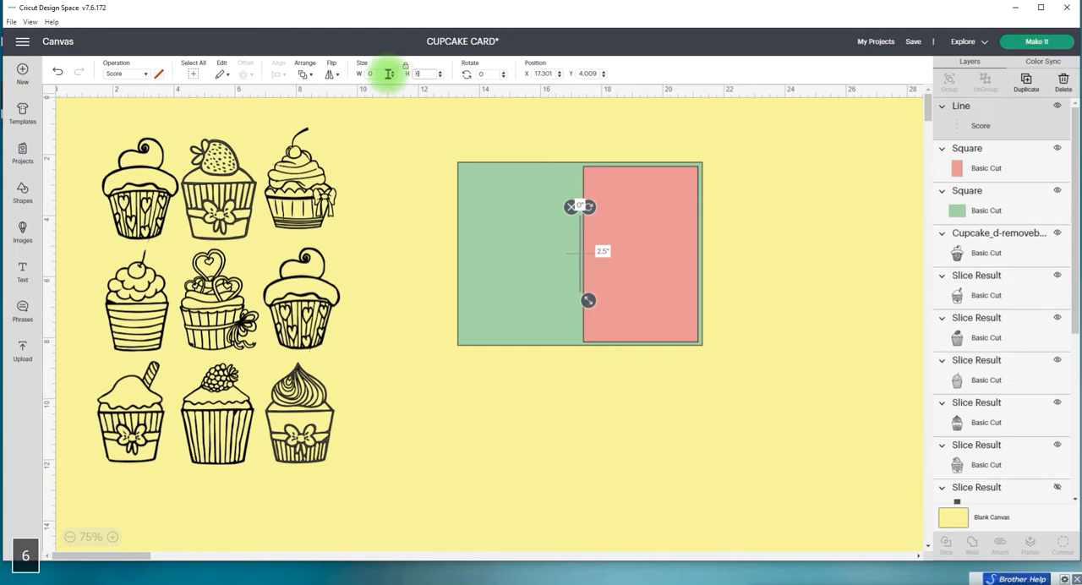
key(Return)
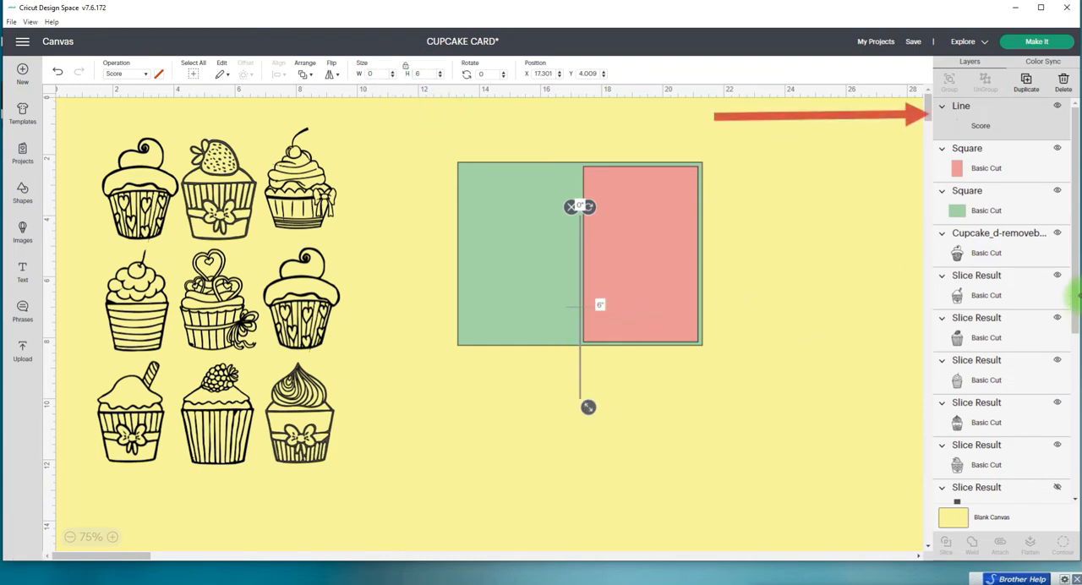
Step: Nudge the score line up to about Y 2.27 in so it spans the full height of the green card base
key(Up)
key(Up)
key(Up)
key(Up)
key(Up)
key(Up)
key(Up)
key(Up)
key(Up)
key(Up)
key(Up)
key(Up)
key(Up)
key(Up)
key(Up)
key(Up)
key(Up)
key(Up)
key(Up)
key(Up)
key(Up)
key(Up)
key(Up)
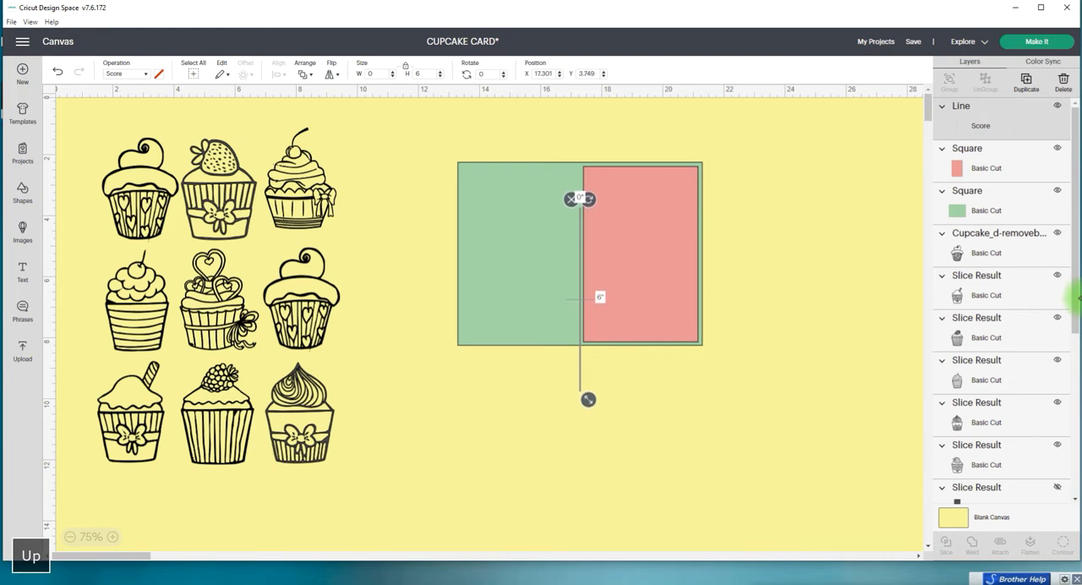
key(Up)
key(Up)
key(Up)
key(Up)
key(Up)
key(Up)
key(Up)
key(Up)
key(Up)
key(Up)
key(Up)
key(Up)
key(Up)
key(Up)
key(Up)
key(Up)
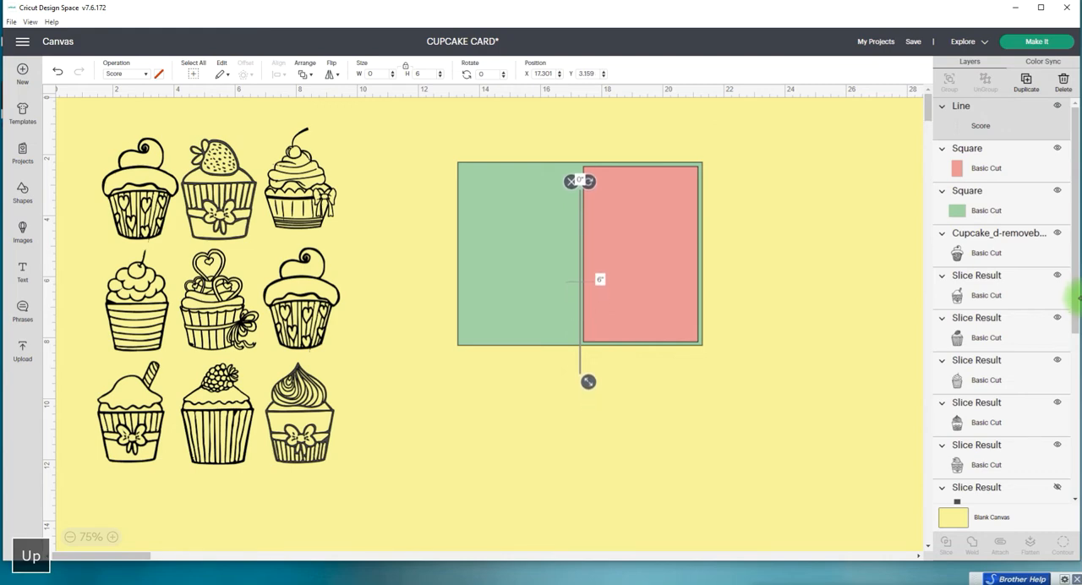
key(Up)
key(Up)
key(Up)
key(Up)
key(Up)
key(Up)
key(Up)
key(Up)
key(Up)
key(Up)
key(Up)
key(Up)
key(Up)
key(Up)
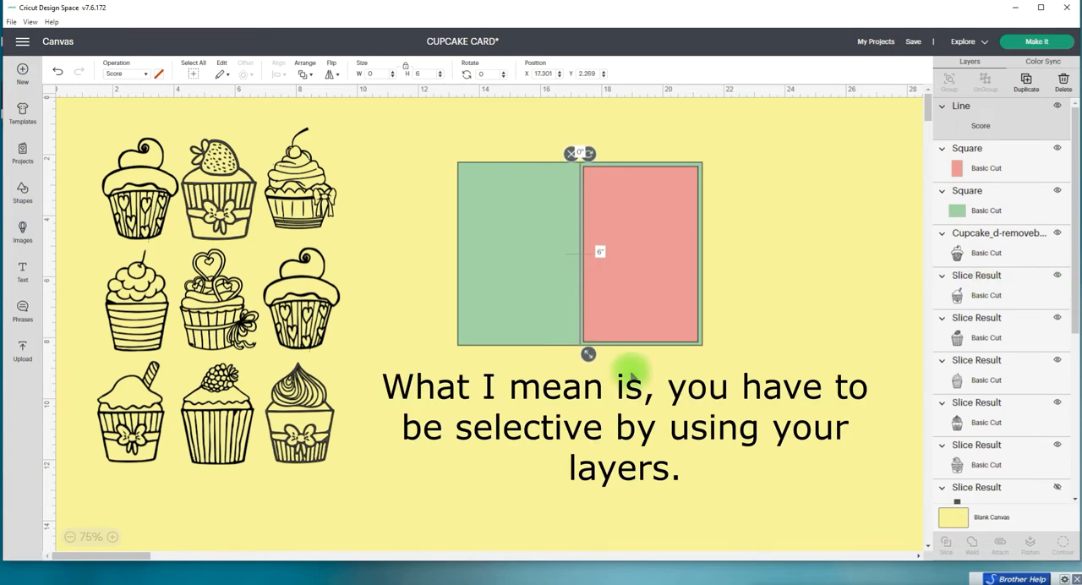
click(858, 246)
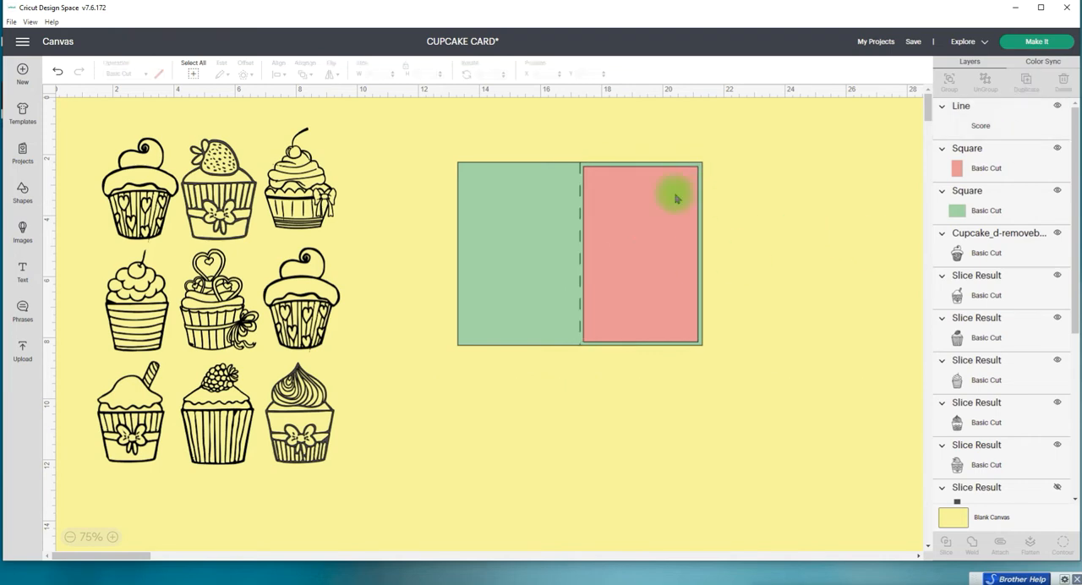
Step: Center the red panel vertically on the green card base, leaving the score line out of the alignment
click(633, 224)
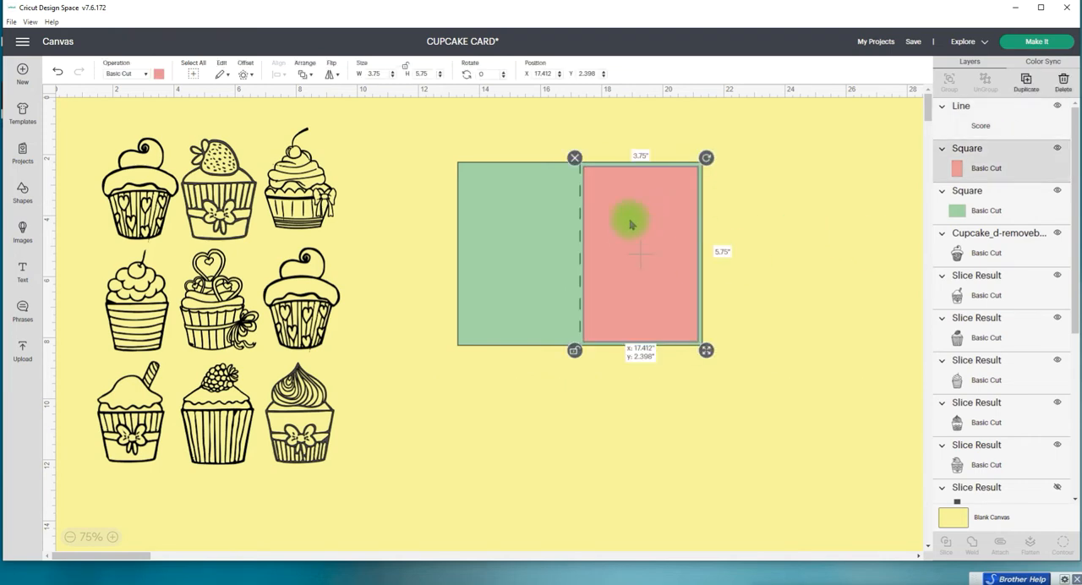
drag(630, 224, 632, 224)
drag(544, 118, 691, 383)
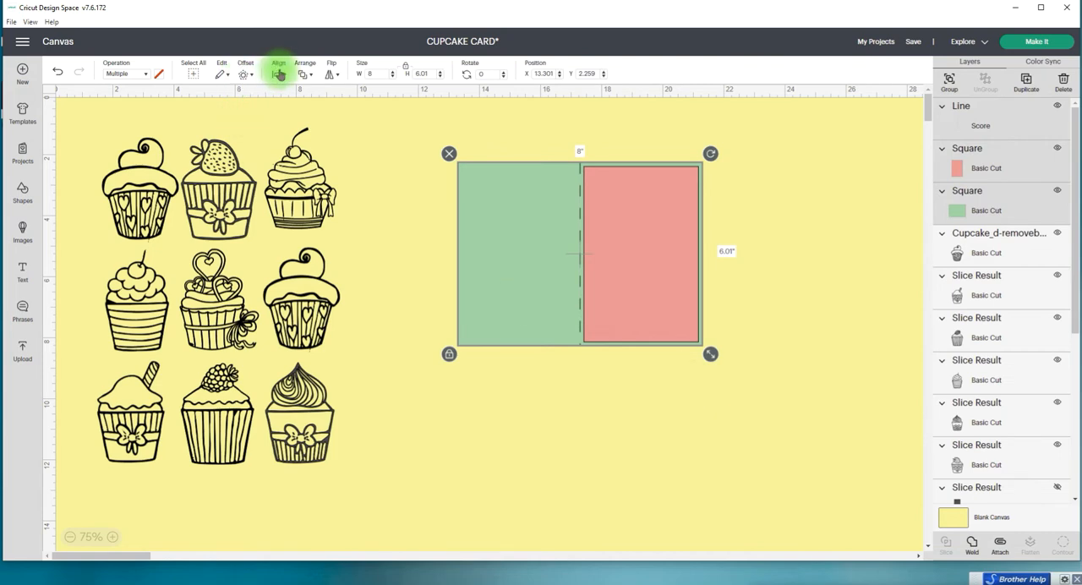
click(801, 248)
click(652, 203)
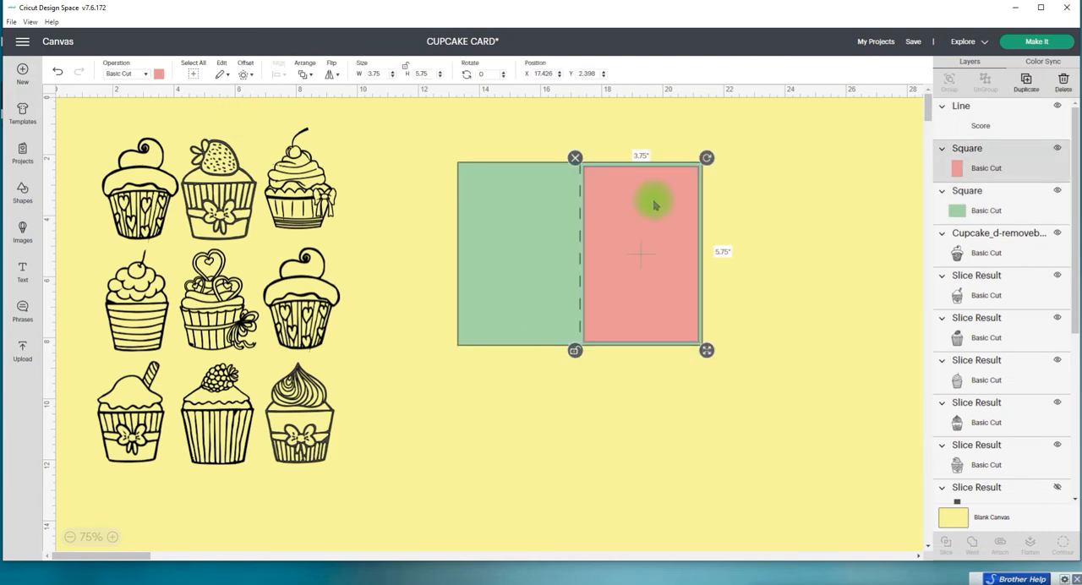
shift+click(483, 212)
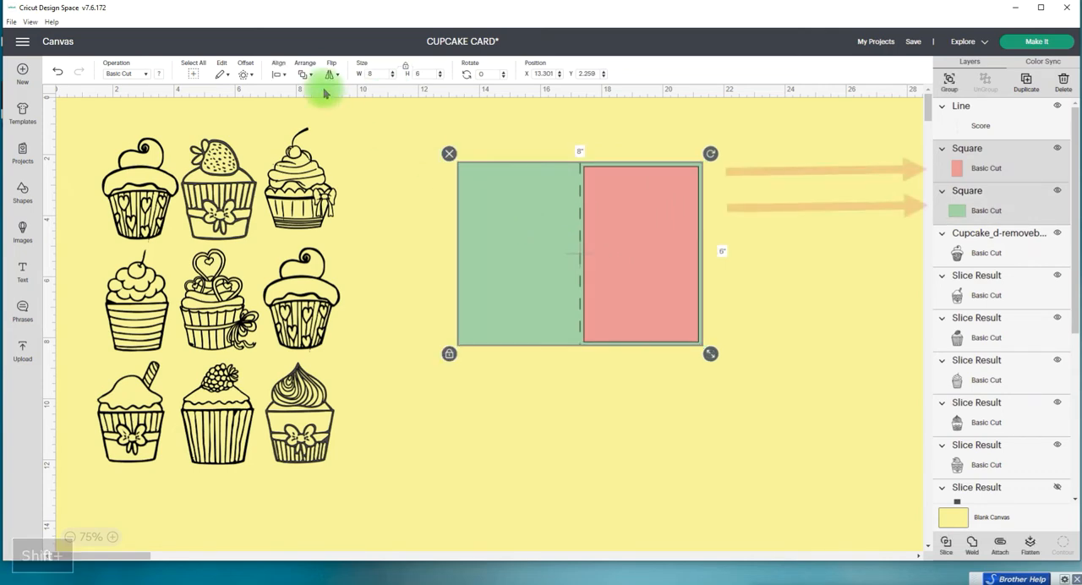
click(278, 72)
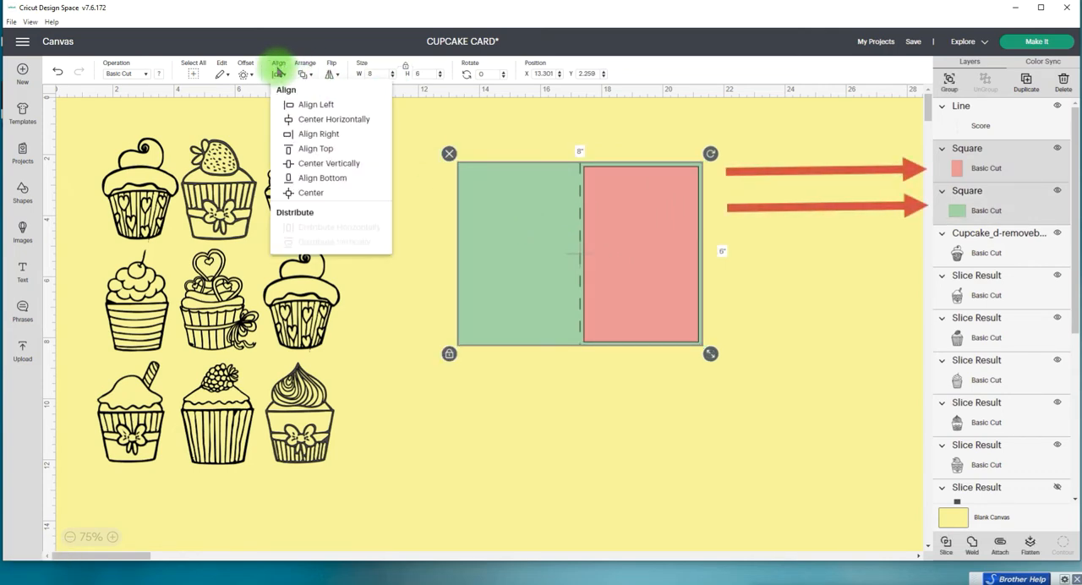
click(348, 165)
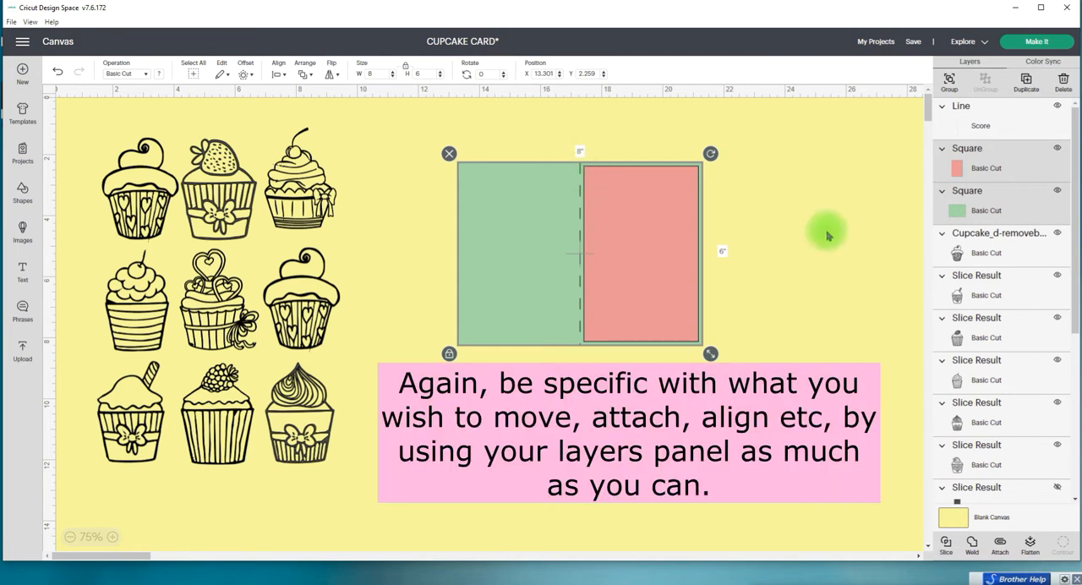
Step: Attach the score line to the green card base and send the attached pair behind the red panel
click(957, 122)
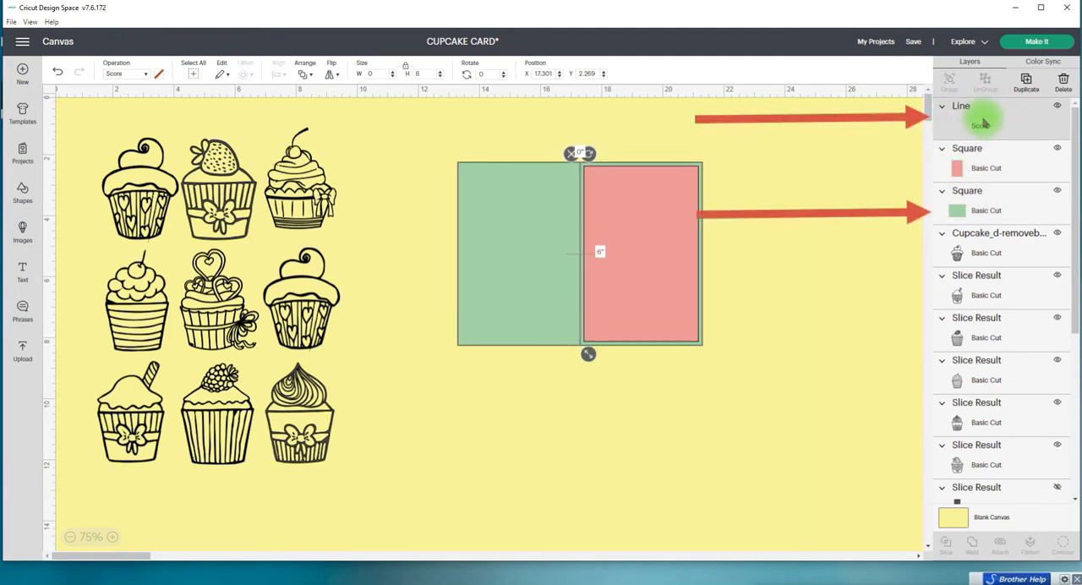
shift+click(970, 207)
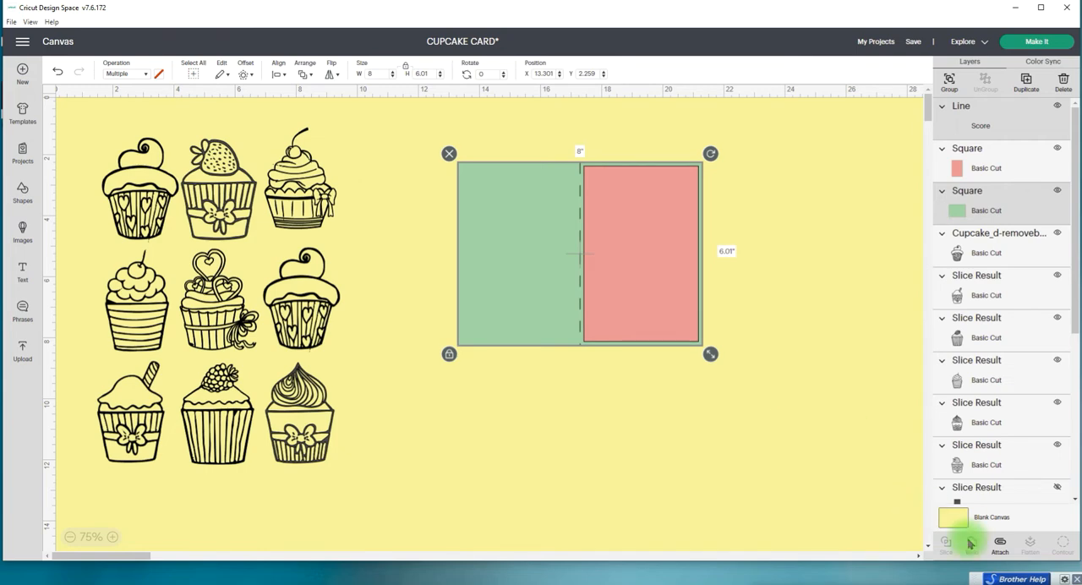
click(999, 546)
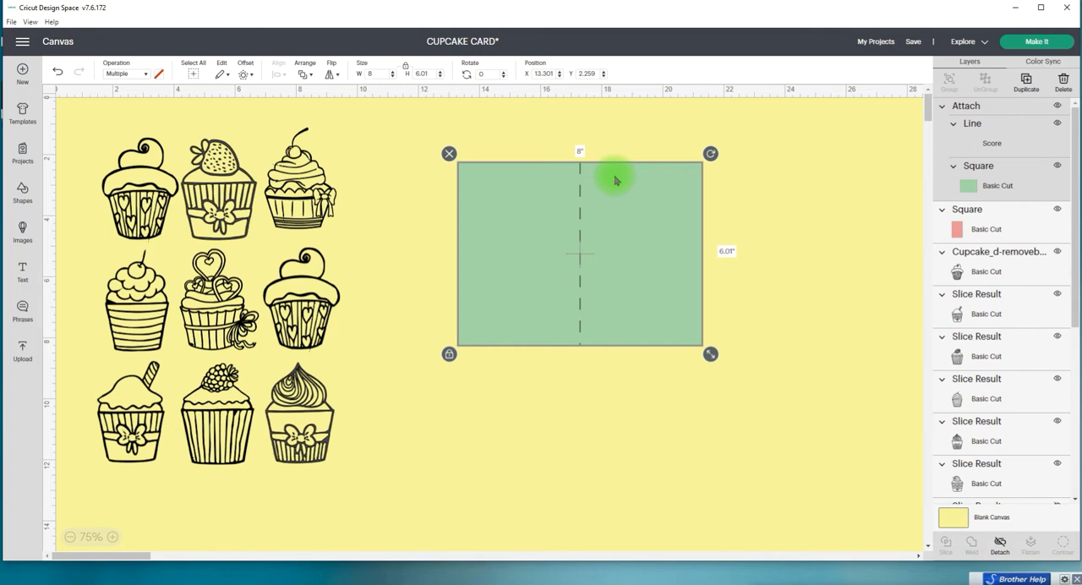
click(304, 73)
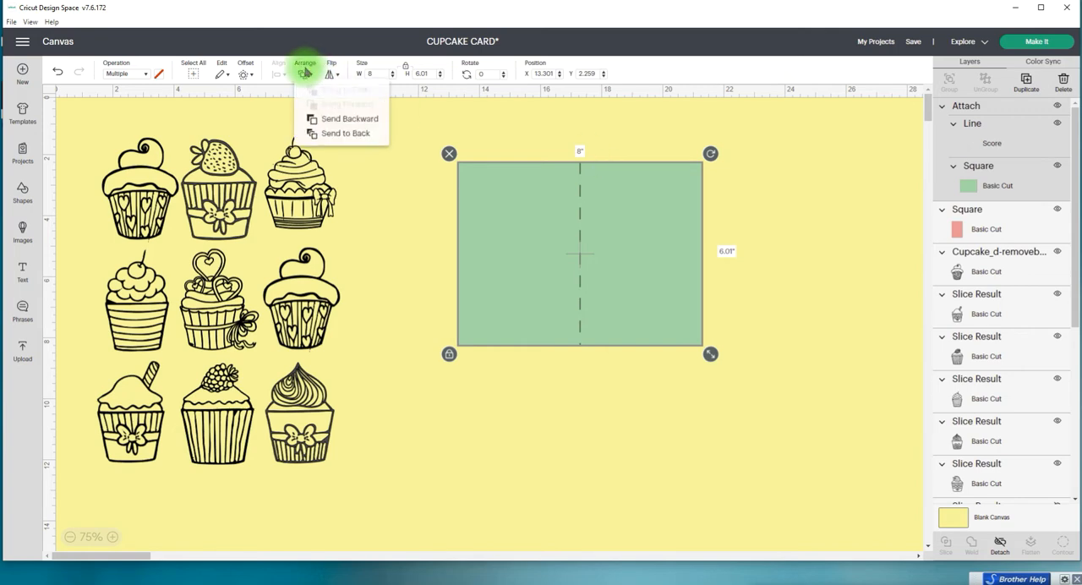
click(345, 136)
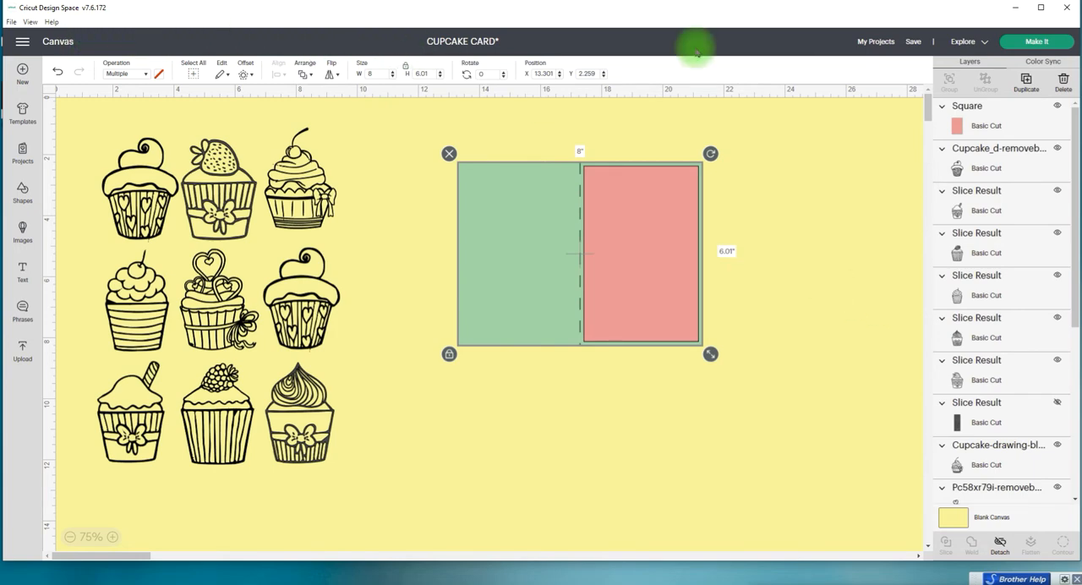
Step: Save the CUPCAKE CARD project, accepting that it is turned off for sharing
click(914, 42)
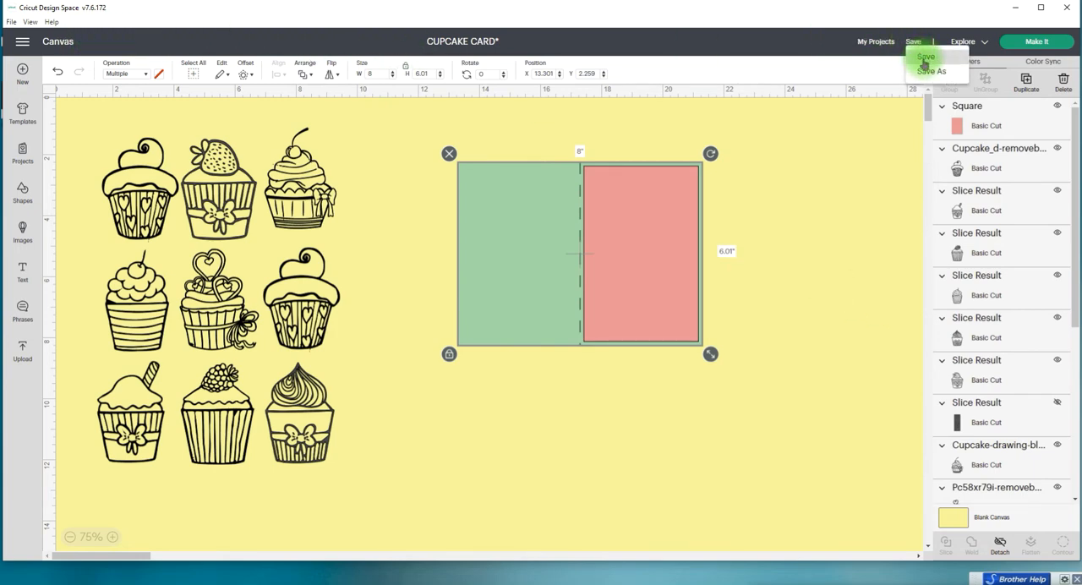
click(925, 58)
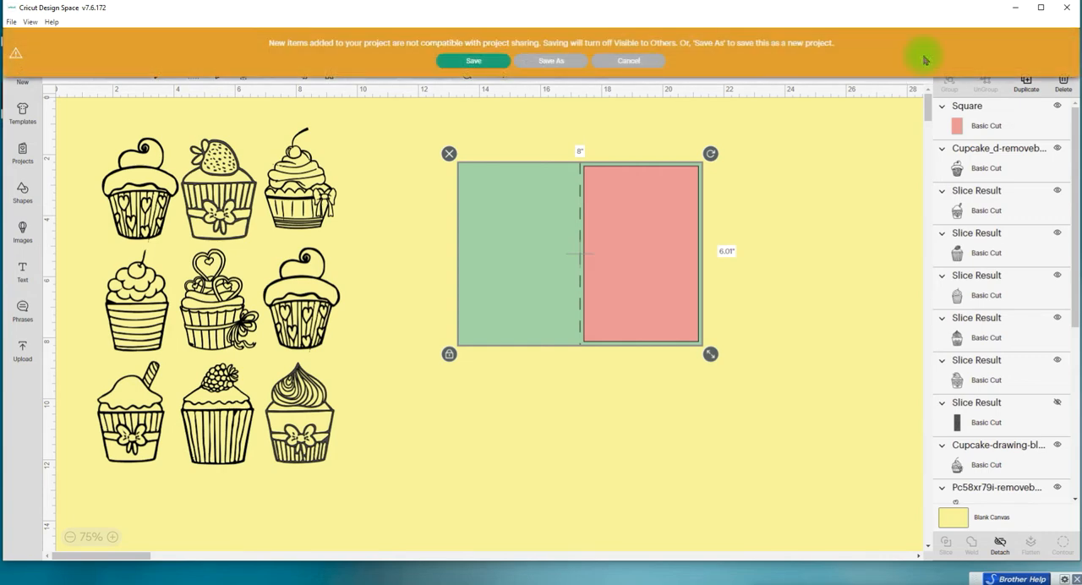
click(475, 62)
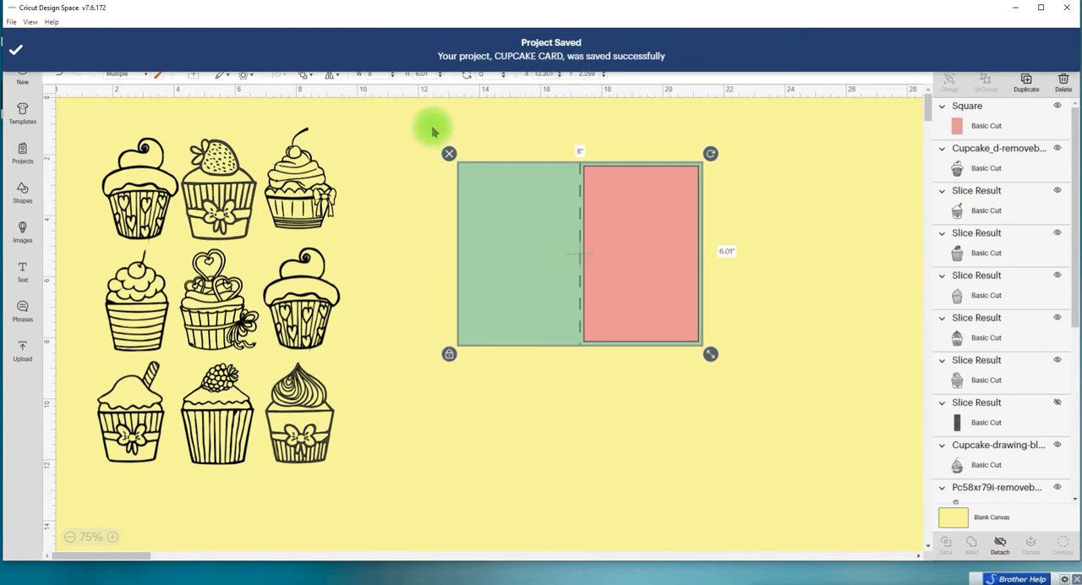
Step: Group the red panel with the attached card base and move the group away from the cupcakes to about X 20.45, Y 0.43 in
drag(414, 137, 748, 389)
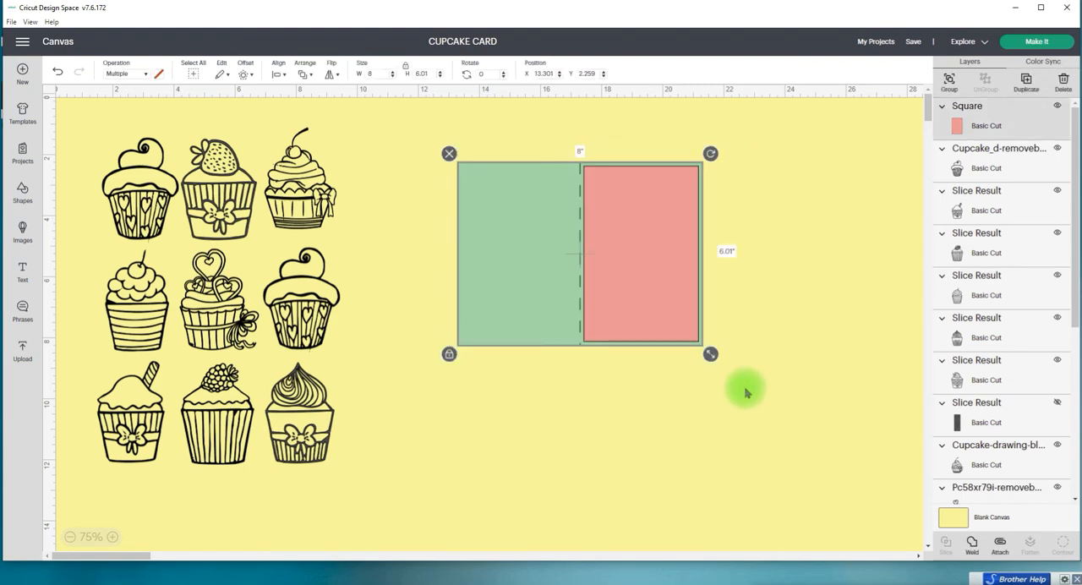
click(948, 85)
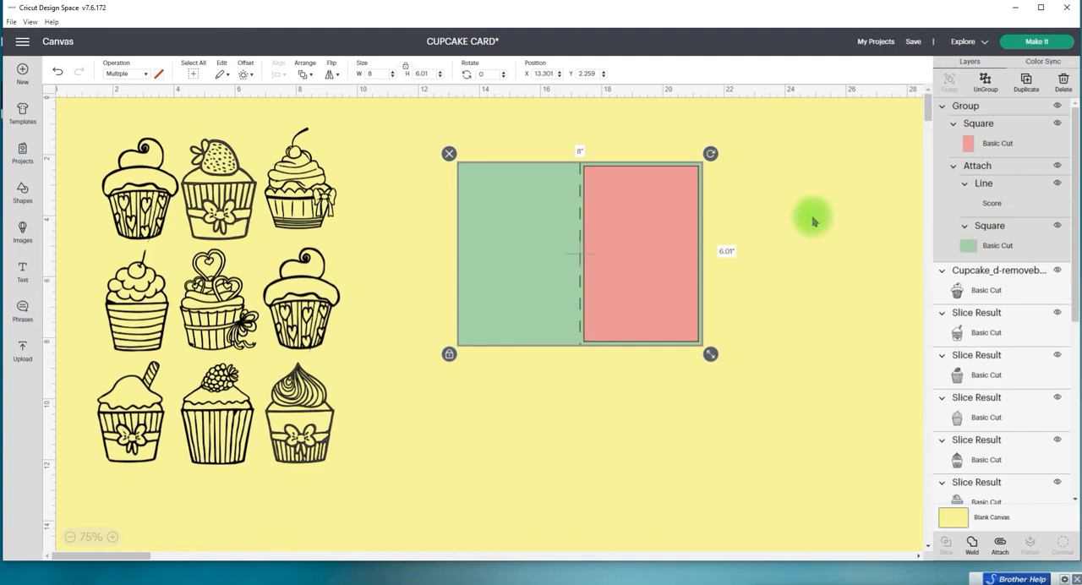
click(150, 227)
click(485, 391)
drag(82, 114, 354, 245)
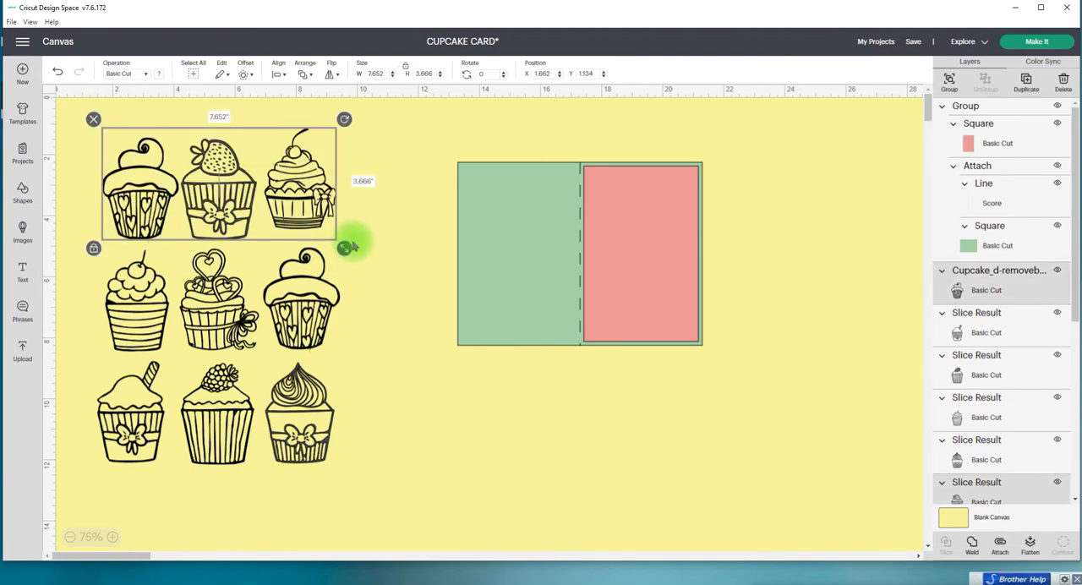
click(446, 169)
drag(557, 271, 783, 218)
click(570, 358)
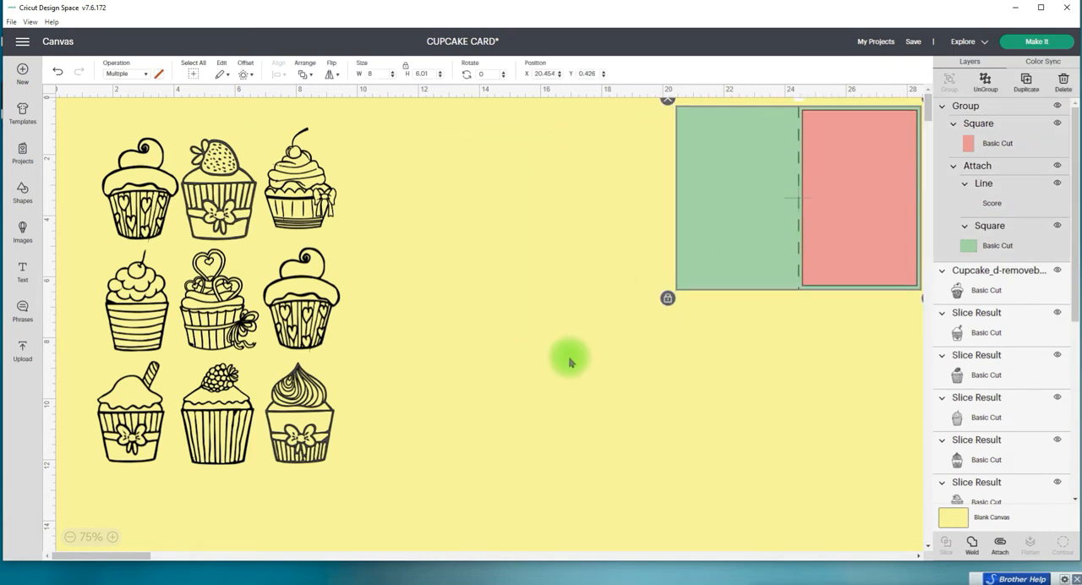
Step: Pull the cherry cupcake with the bow out of the third column and raise the three middle-column cupcakes to stagger the grid
drag(299, 194, 405, 208)
drag(130, 196, 129, 207)
drag(201, 200, 202, 173)
drag(211, 297, 213, 268)
click(144, 306)
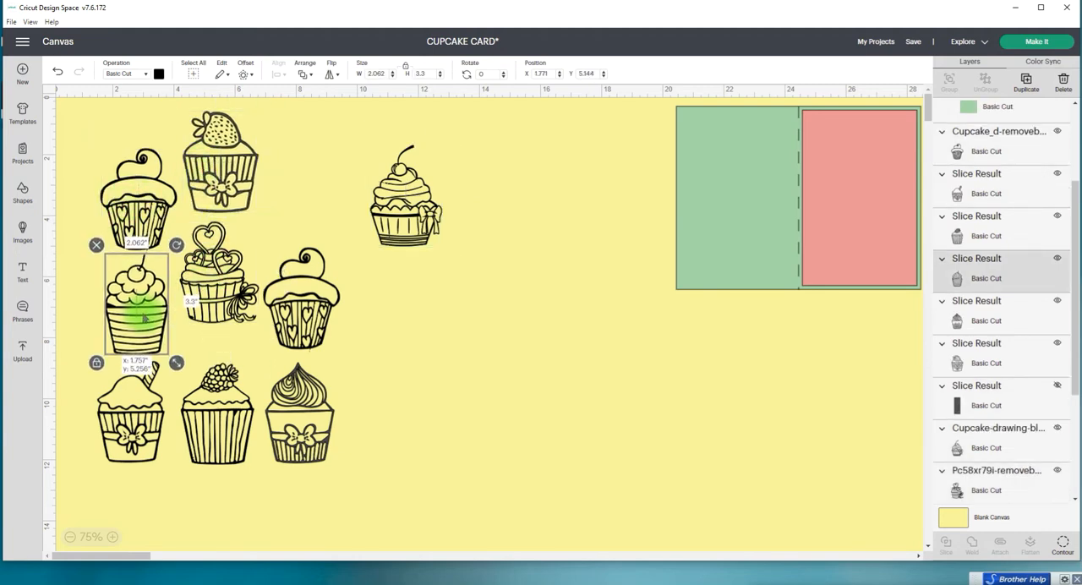
click(133, 397)
drag(212, 381, 211, 346)
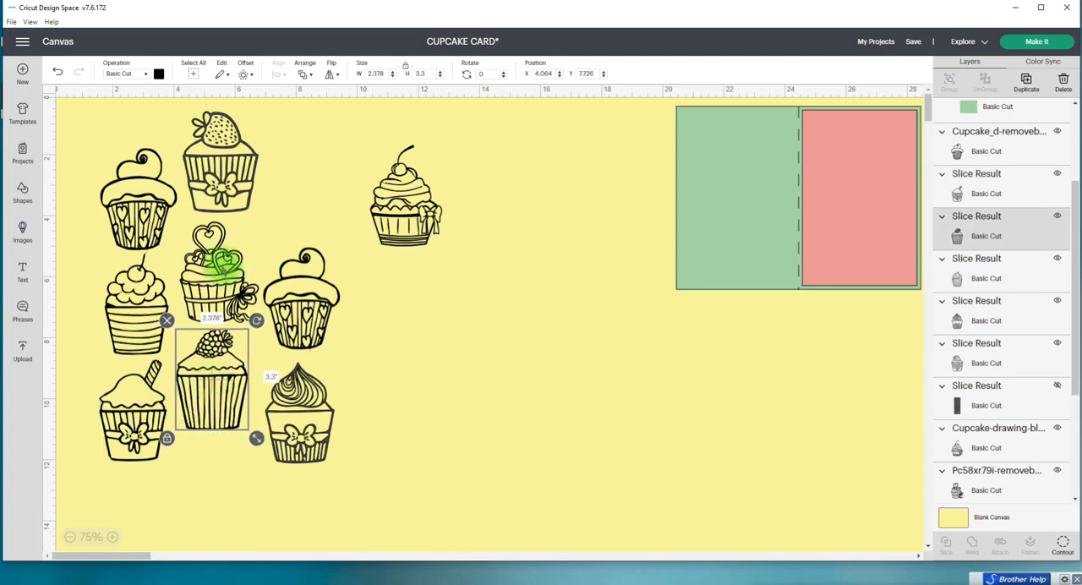
drag(224, 262, 220, 256)
Step: Rebuild the third column with the heart-wrapper cupcake on top, the cherry cupcake with the bow below it and the swirl cupcake last
drag(285, 289, 290, 222)
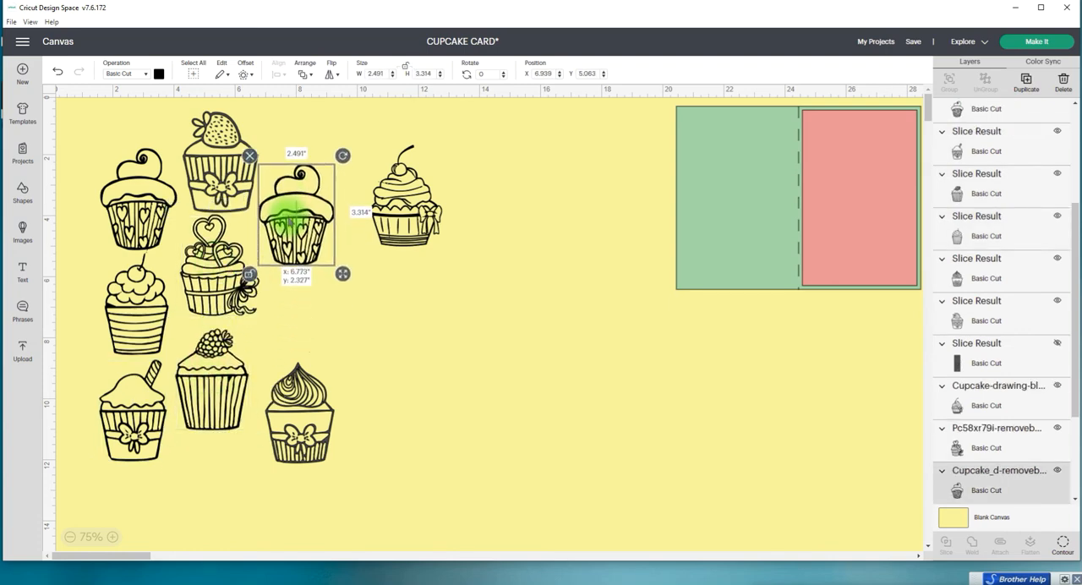
drag(379, 213, 282, 323)
click(275, 435)
drag(277, 436, 255, 452)
drag(290, 237, 292, 218)
drag(287, 329, 289, 321)
Step: Bottom-align the two heart-wrapper cupcakes in the top row and nudge both upward
click(295, 206)
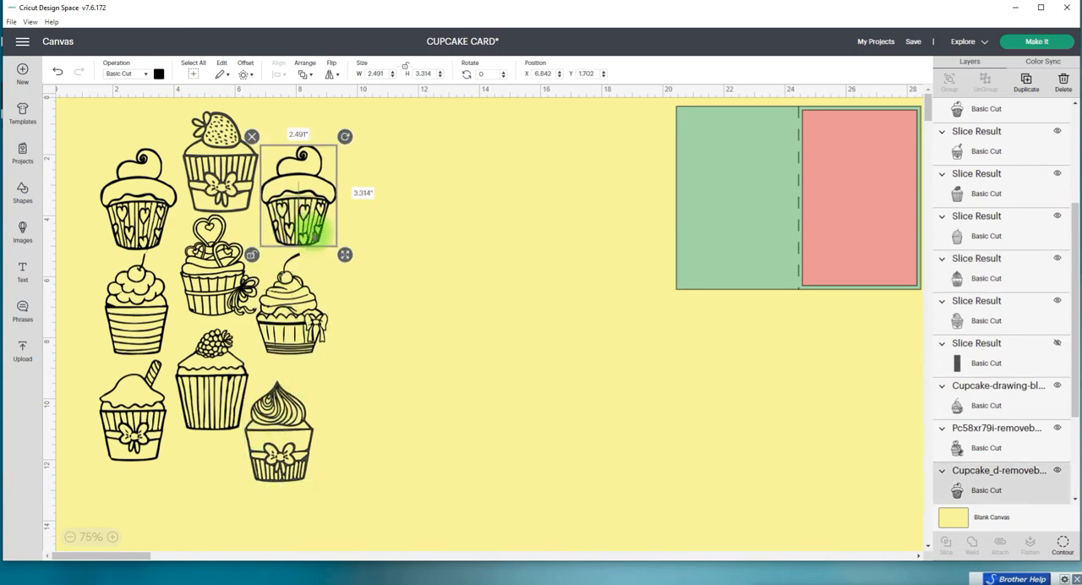
shift+click(133, 181)
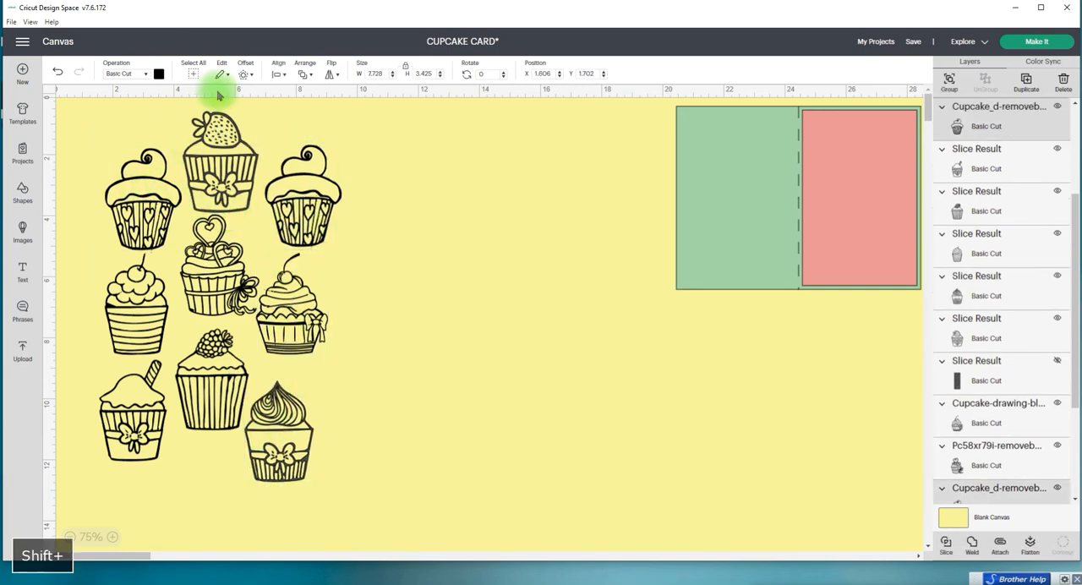
click(278, 68)
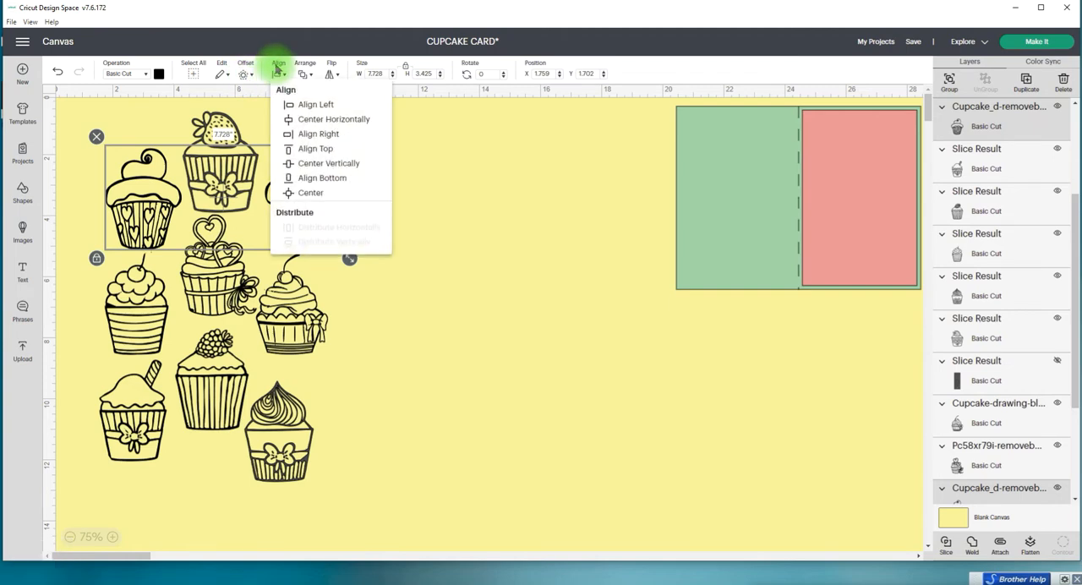
click(302, 178)
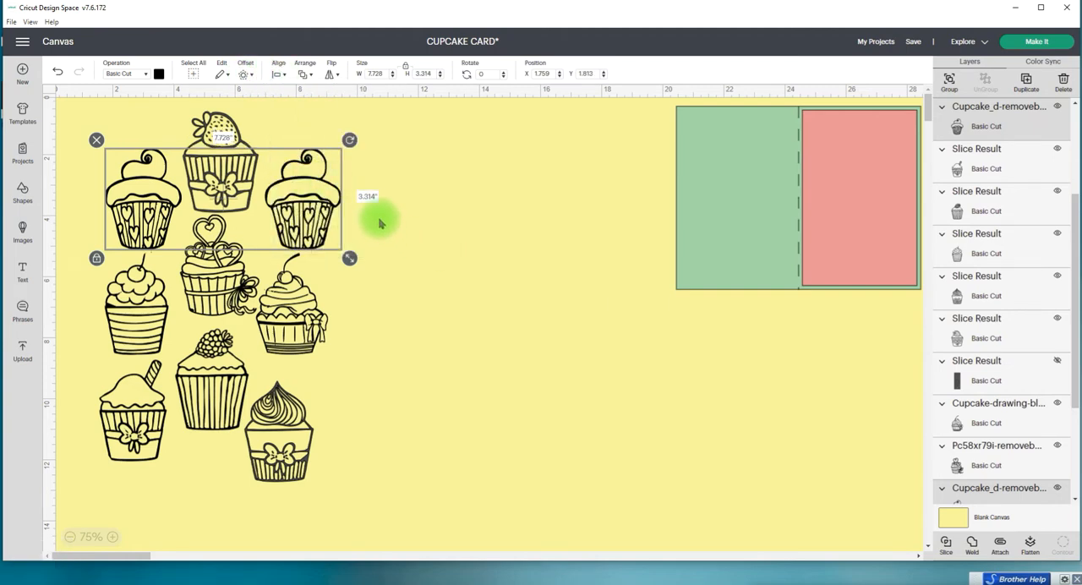
key(Up)
key(Up)
key(Up)
key(Up)
key(Up)
key(Up)
key(Up)
key(Up)
key(Up)
key(Up)
Step: Bottom-align the two outer cherry-topped cupcakes in the middle row
click(288, 309)
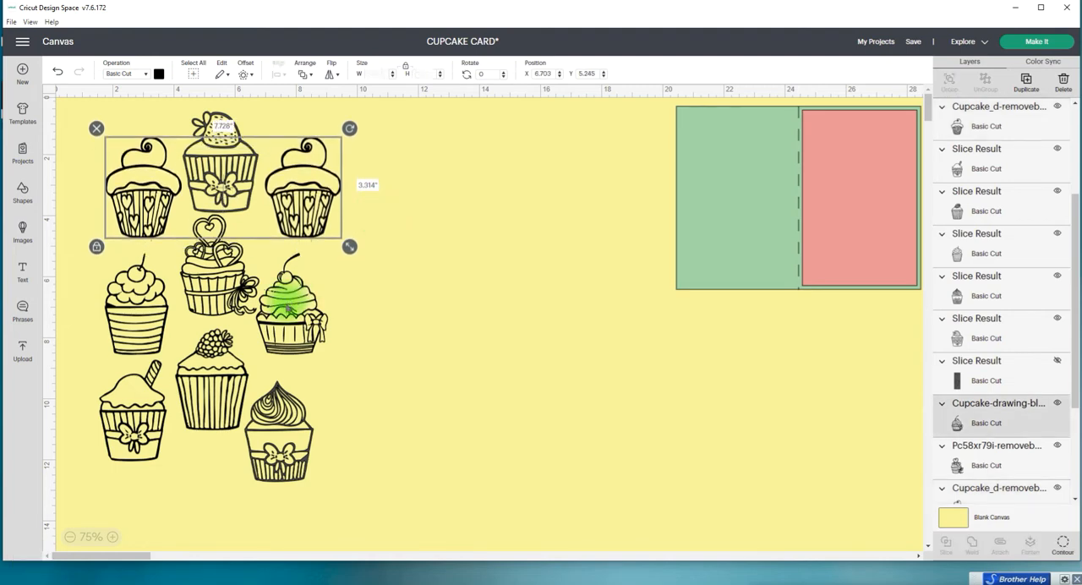
shift+click(127, 309)
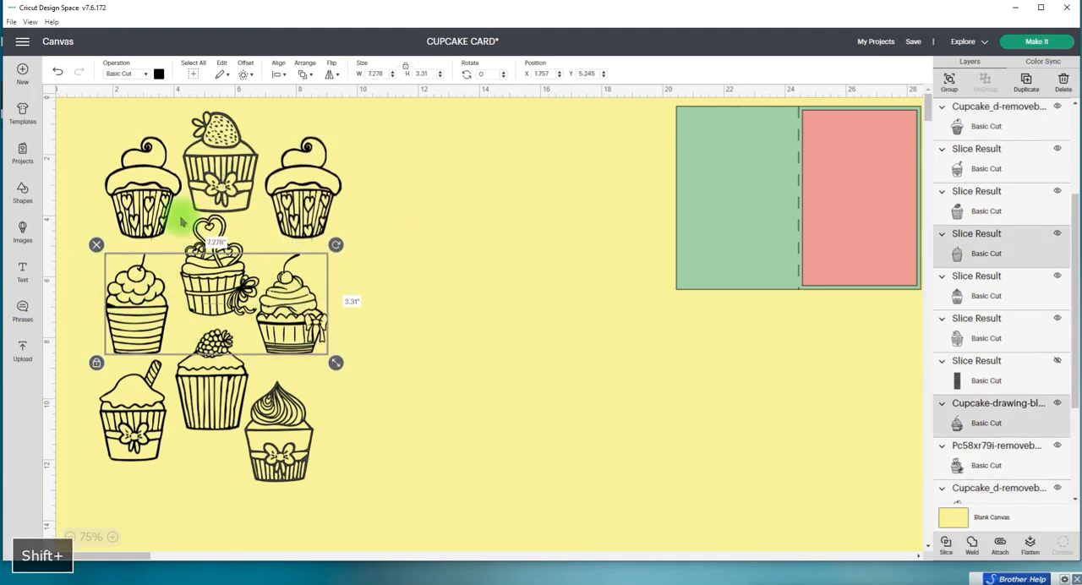
click(279, 68)
click(317, 180)
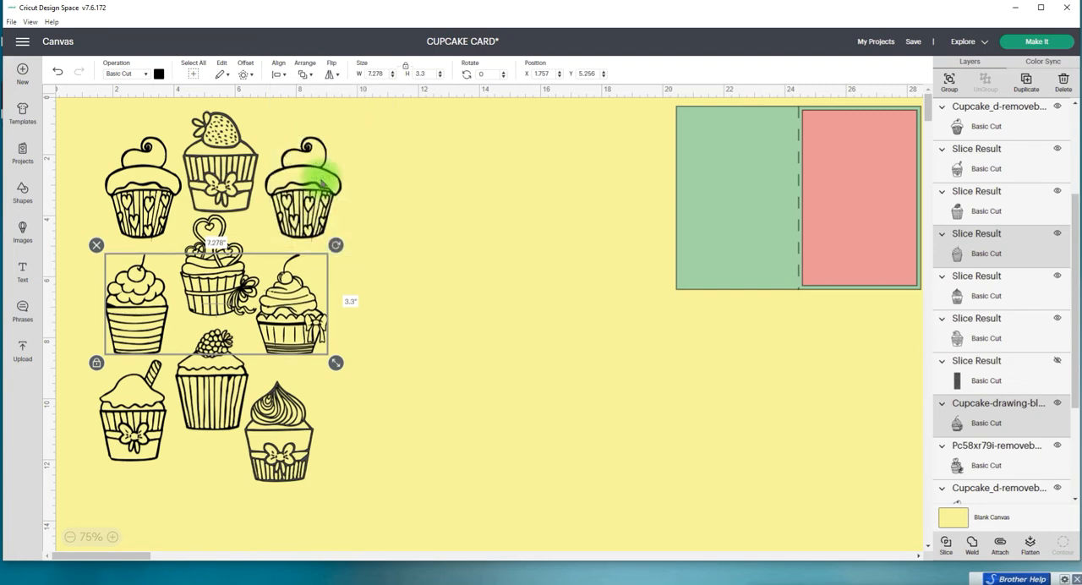
Step: Nudge the two outer cherry-topped cupcakes in the middle row up to a Y position of 4.916
key(Up)
key(Up)
key(Up)
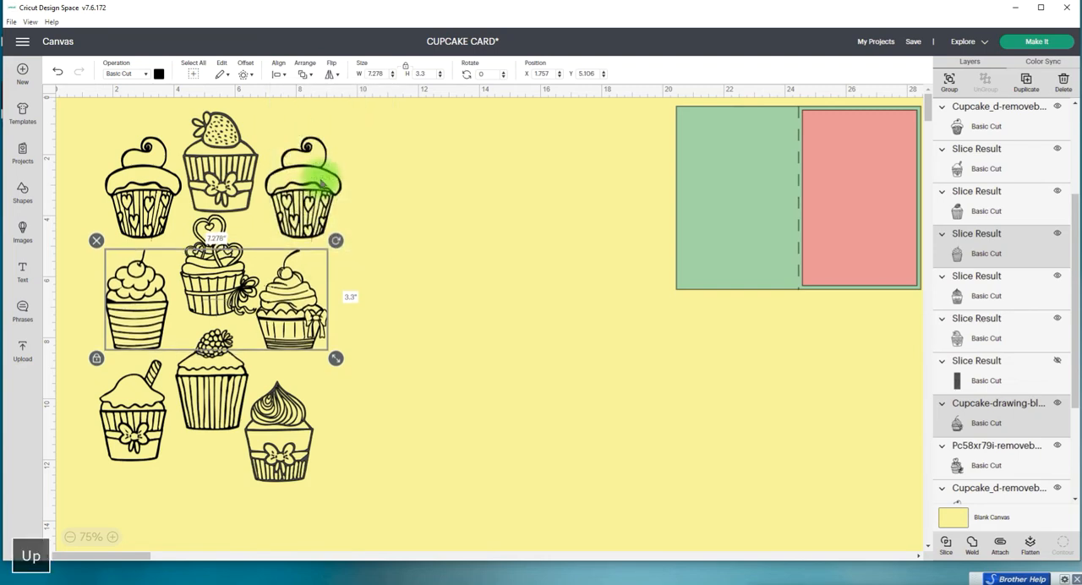
key(Up)
key(Up)
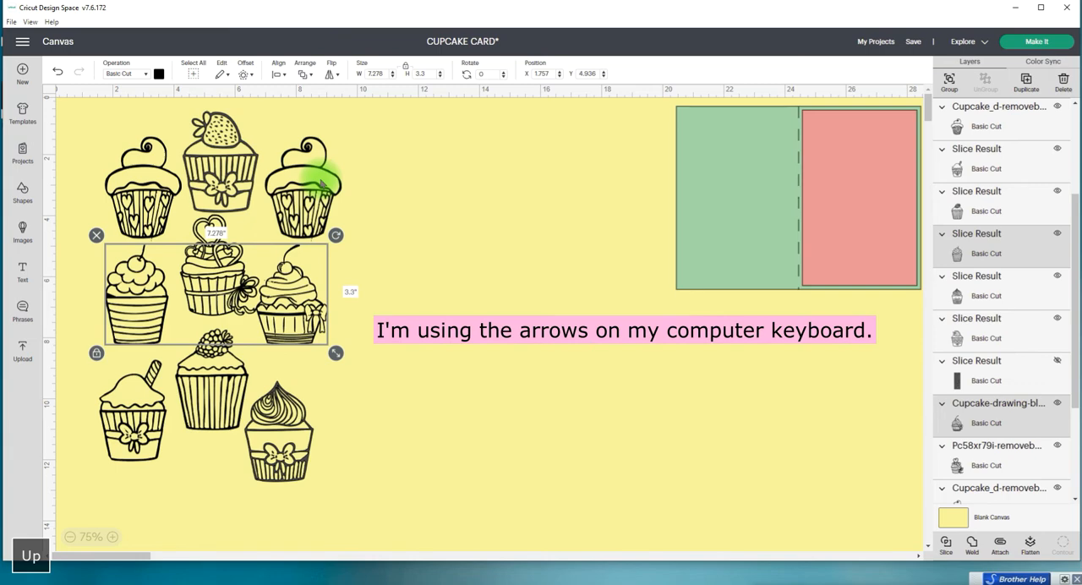
key(Up)
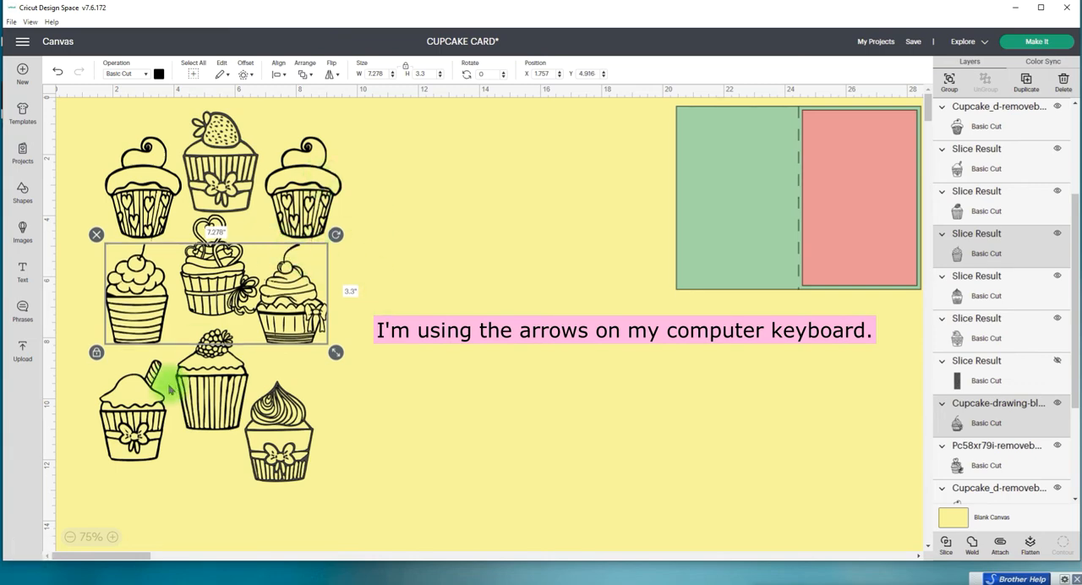
Step: Raise the swirl cupcake and the straw cupcake in the bottom row closer to the cherry-topped cupcakes above them
drag(269, 444, 275, 418)
click(150, 416)
drag(151, 414, 153, 409)
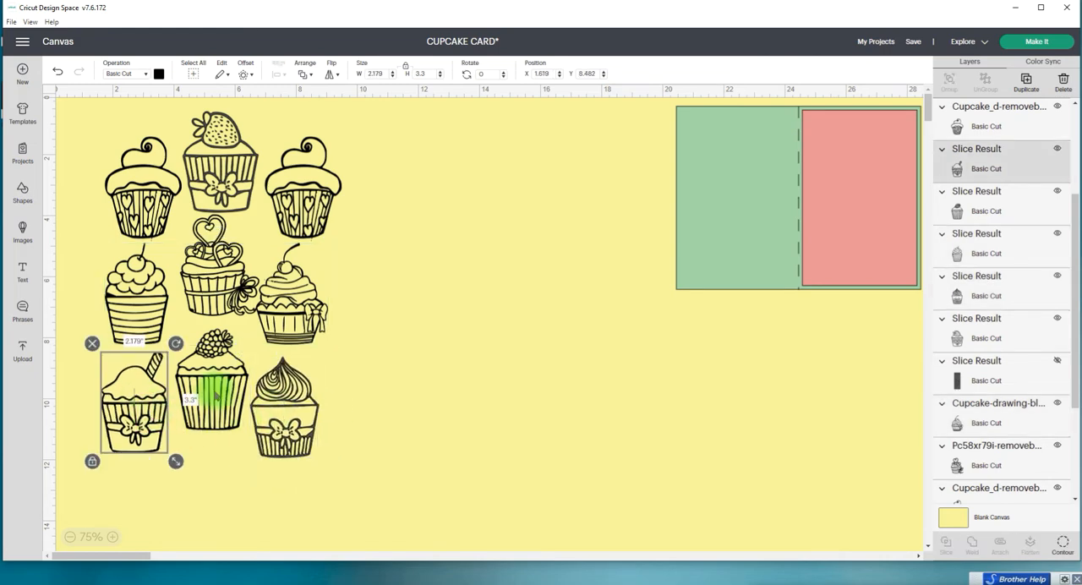
click(216, 396)
click(425, 463)
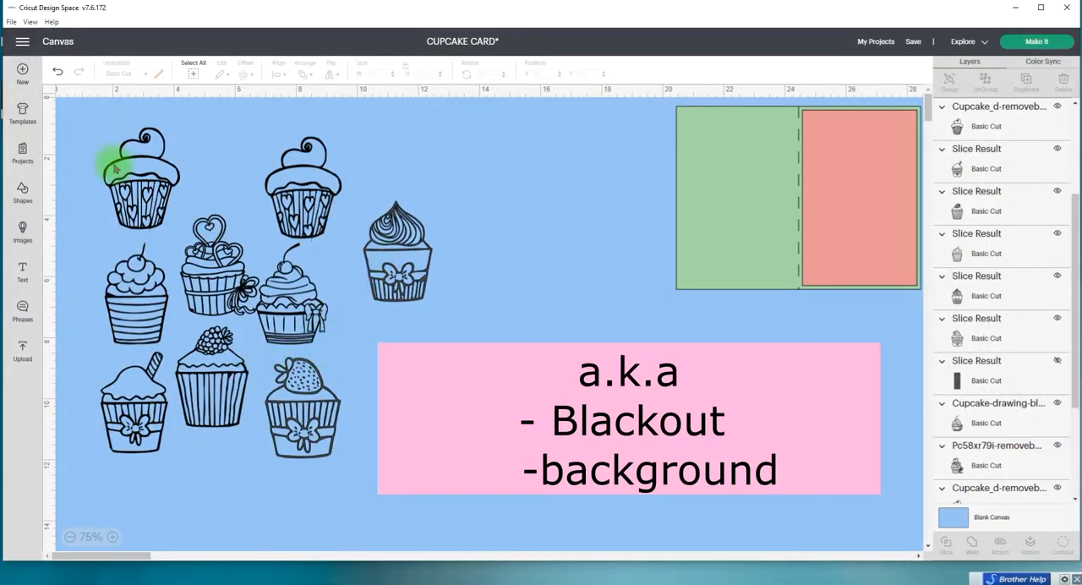
Step: Create a 0.060 in rounded-corner offset around the first column's heart-wrapper cupcake and color the offset dark orange
click(145, 175)
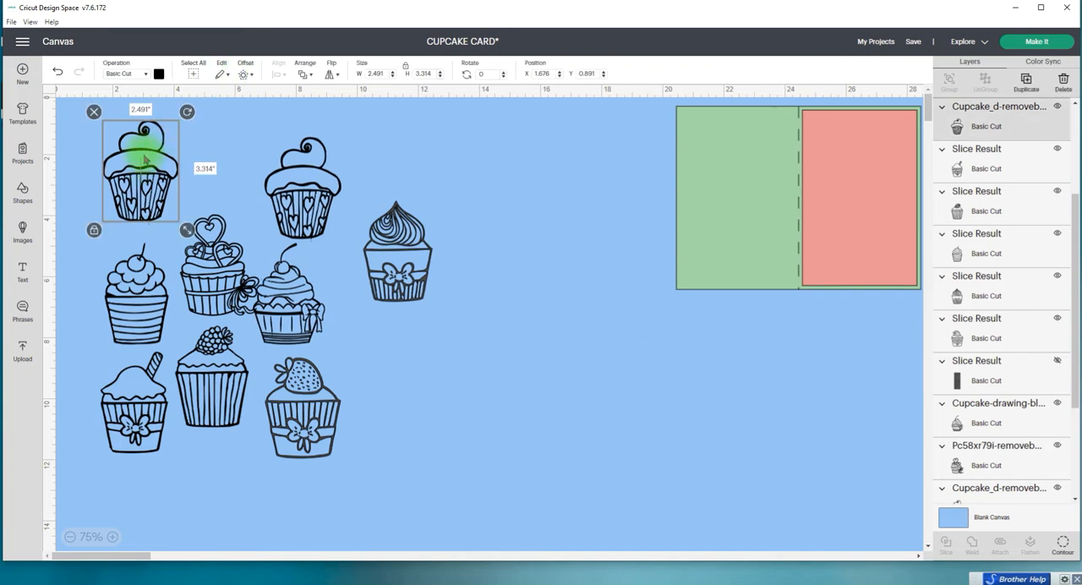
click(246, 74)
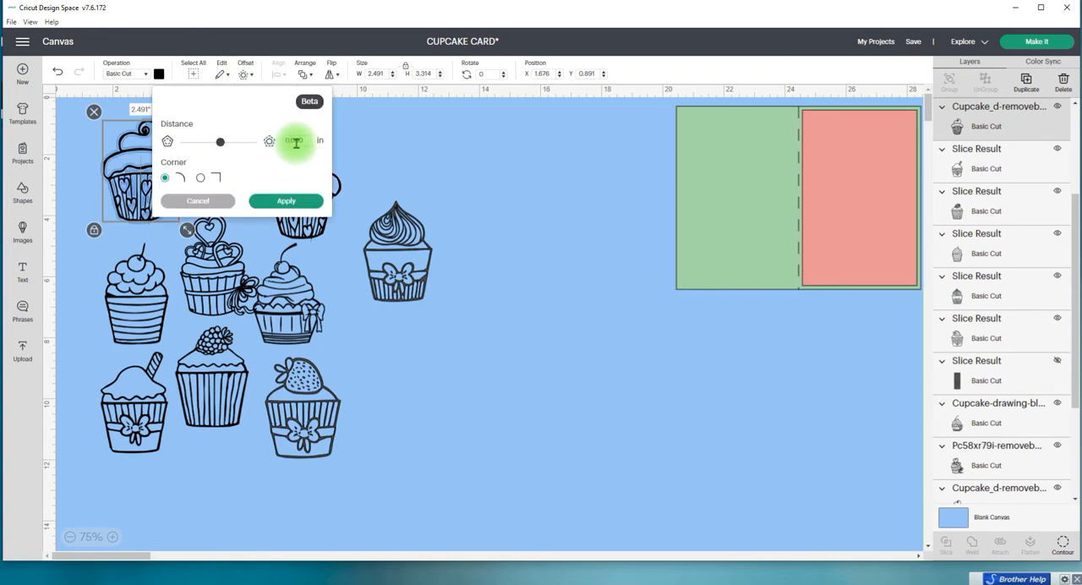
click(288, 201)
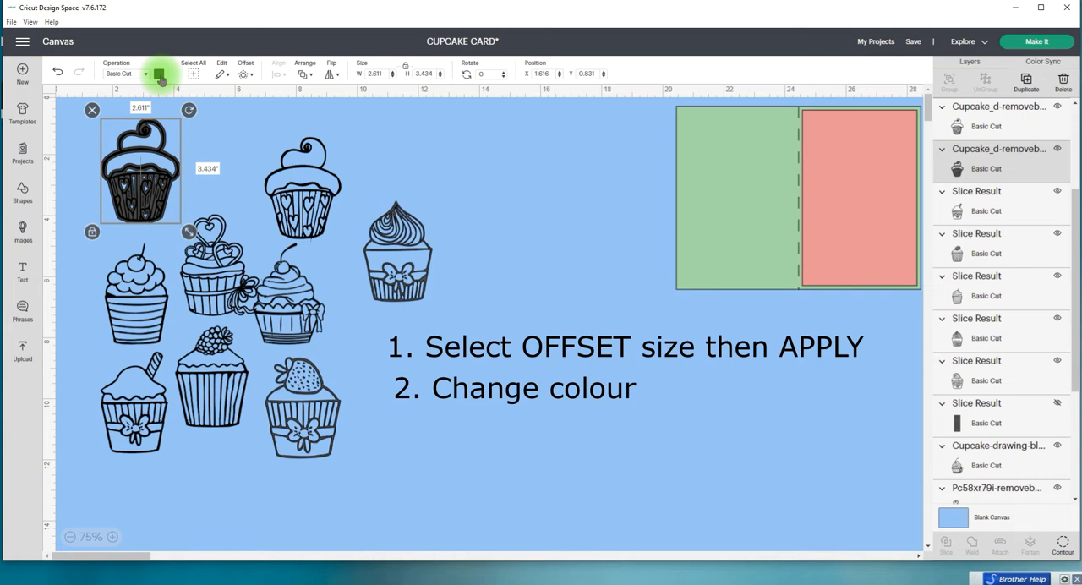
click(159, 74)
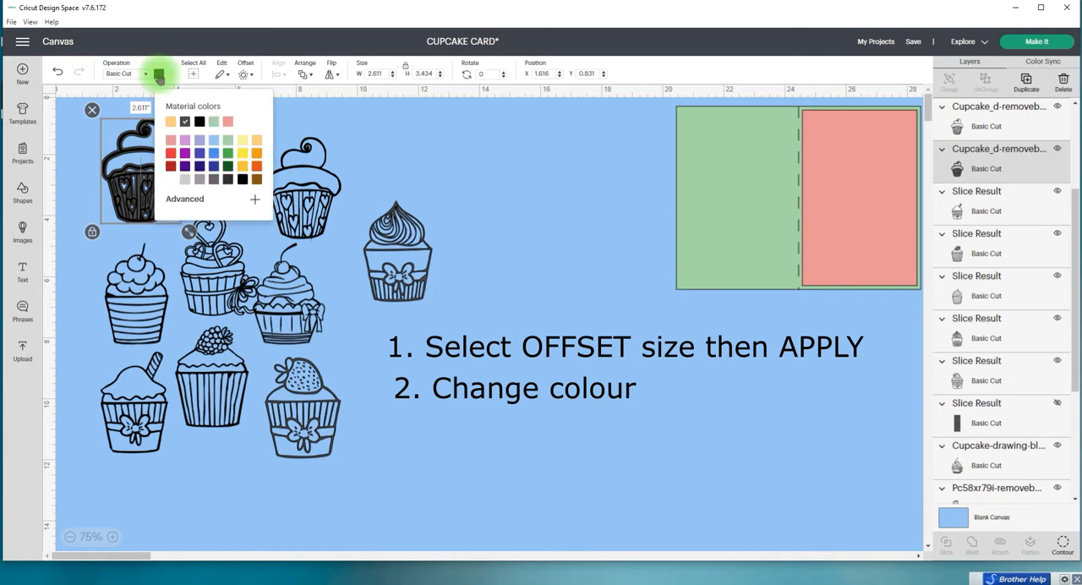
click(258, 173)
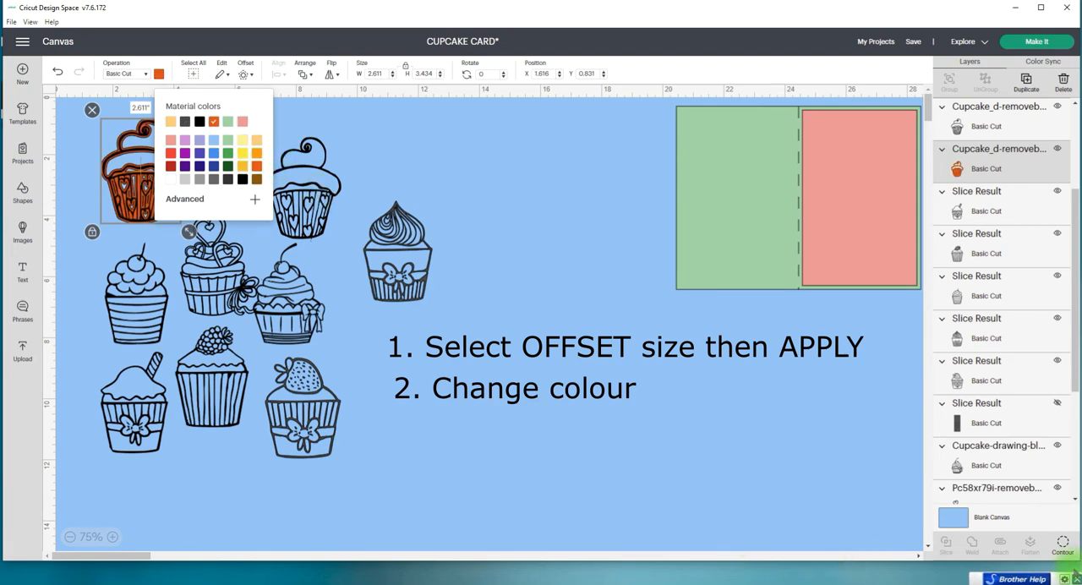
Step: Hide all contours of the first heart-wrapper cupcake's orange offset and group the solid backing with its cupcake
click(1063, 545)
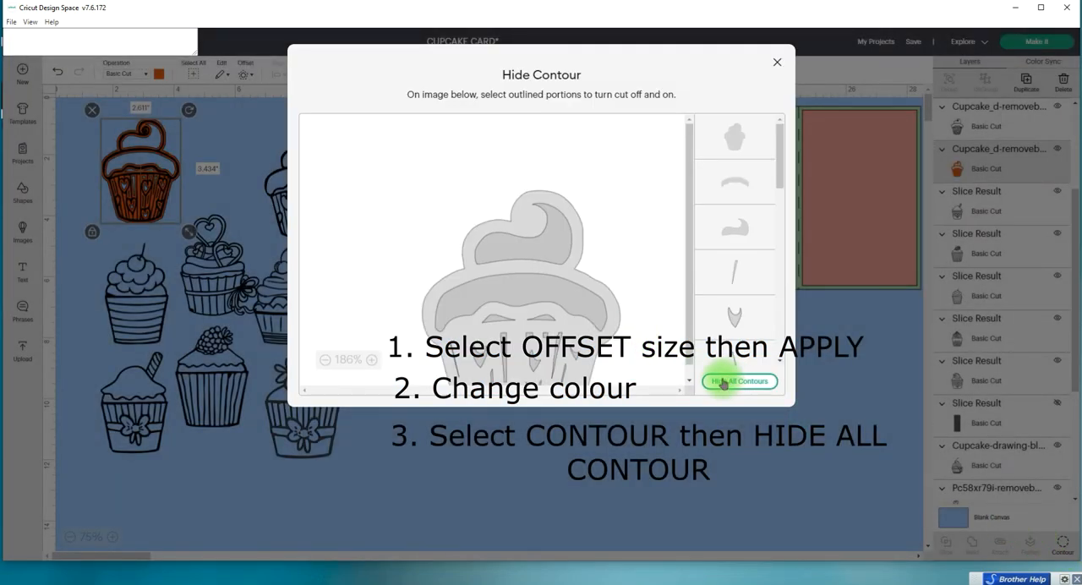
click(723, 383)
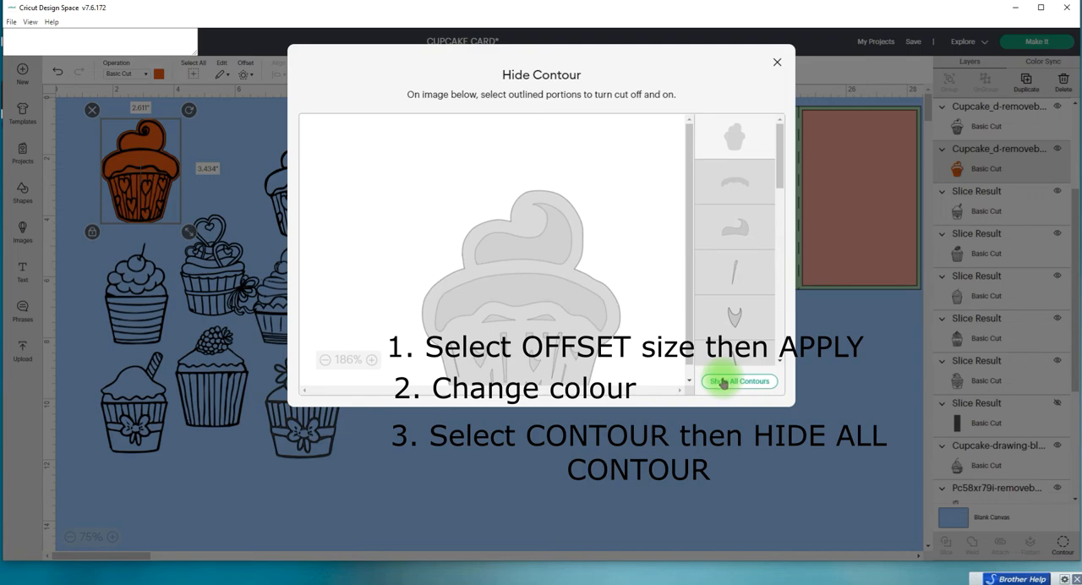
click(776, 64)
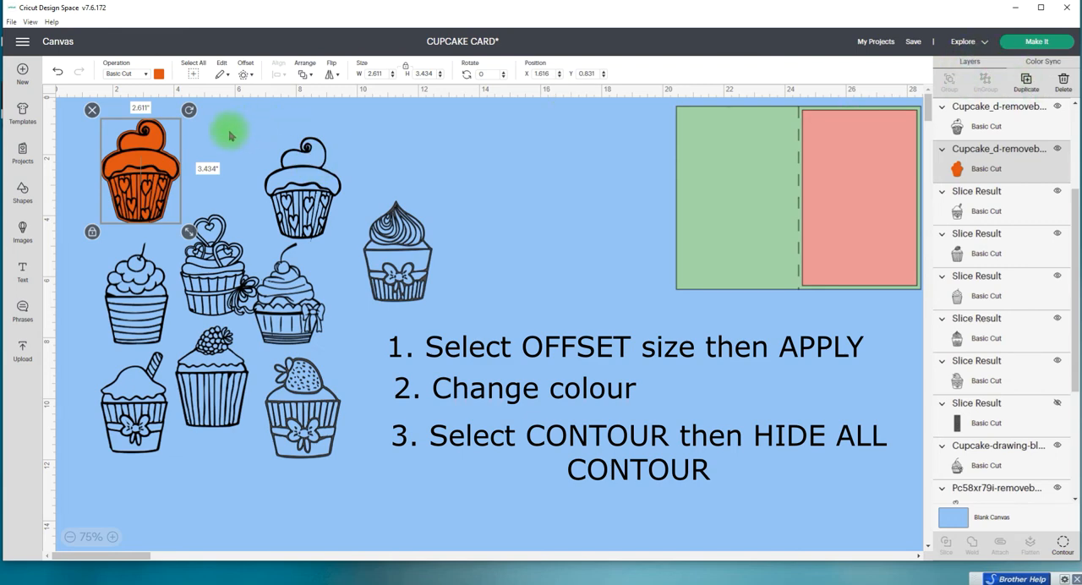
shift+click(142, 147)
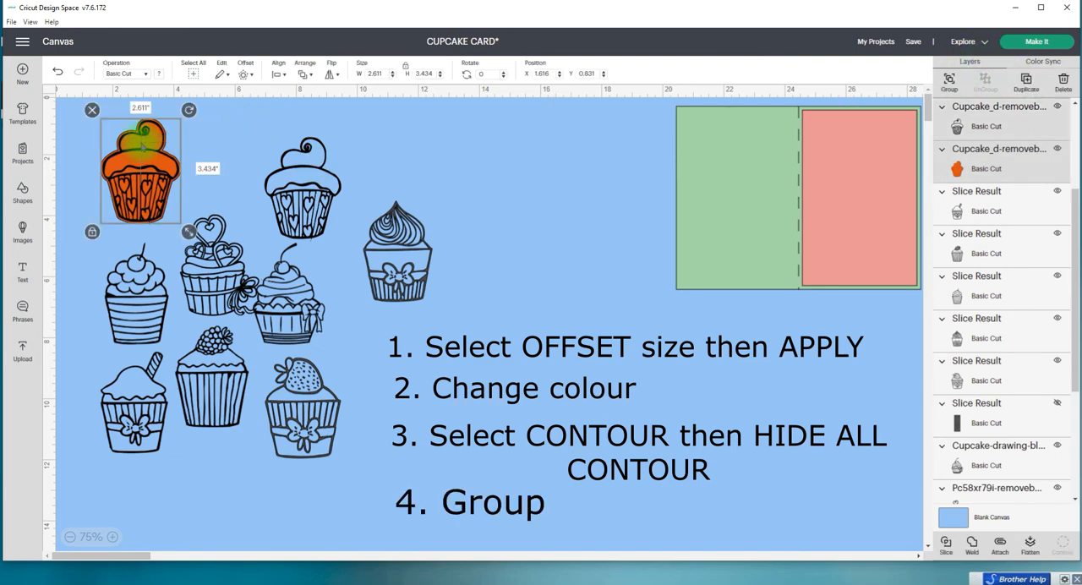
click(243, 141)
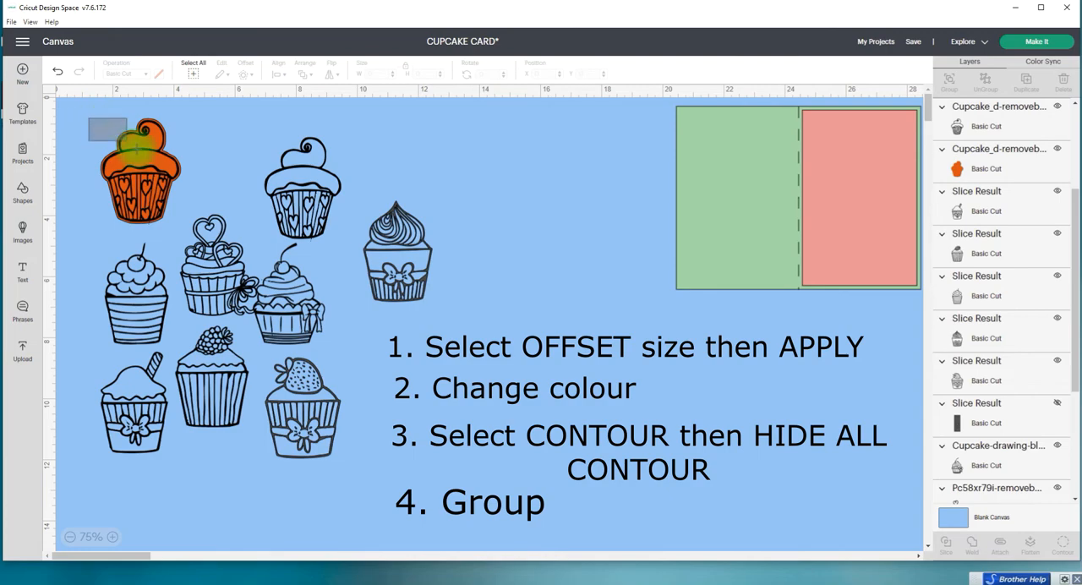
drag(125, 139, 143, 159)
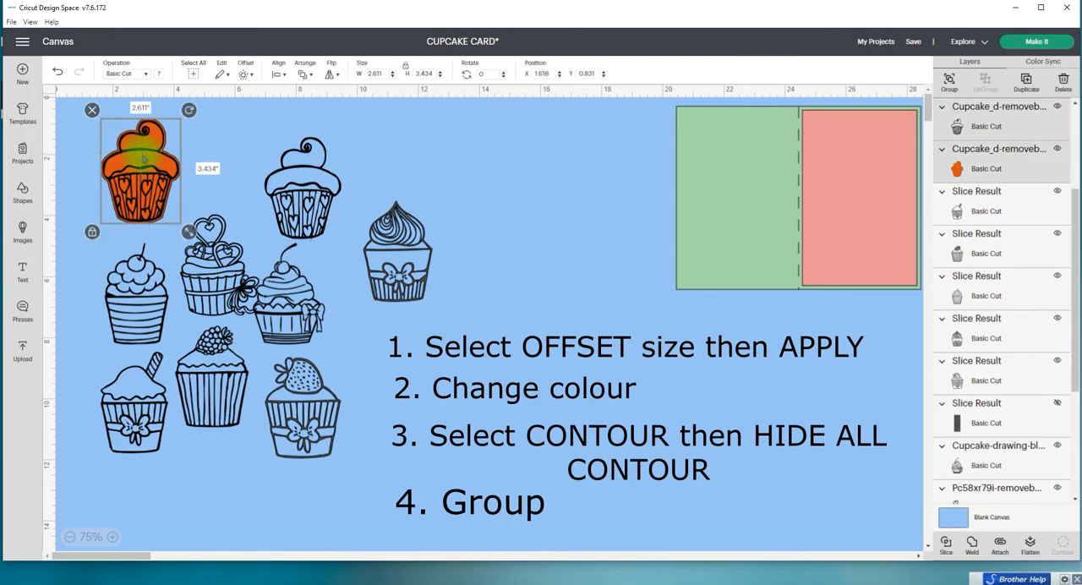
click(950, 82)
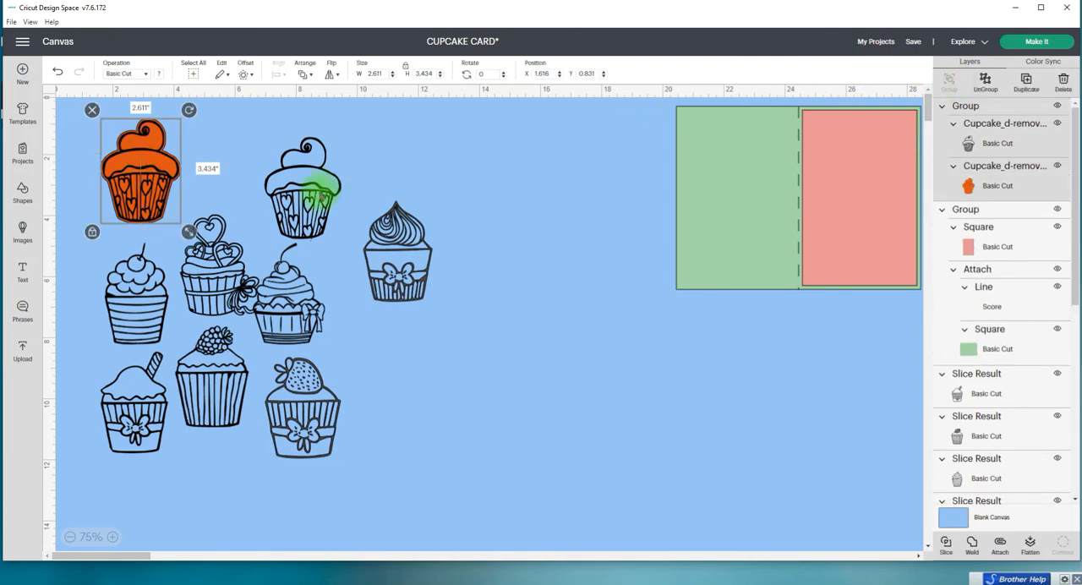
Step: Shift the third column's heart-wrapper cupcake slightly up, add a 0.060 in rounded-corner offset and color it the same orange
click(321, 196)
drag(319, 198, 316, 192)
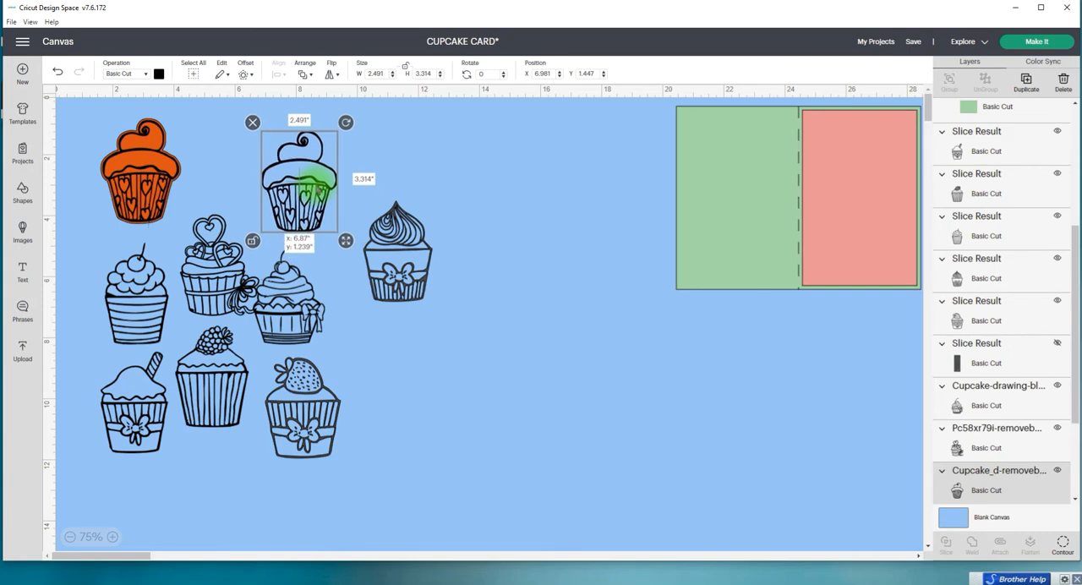
click(243, 73)
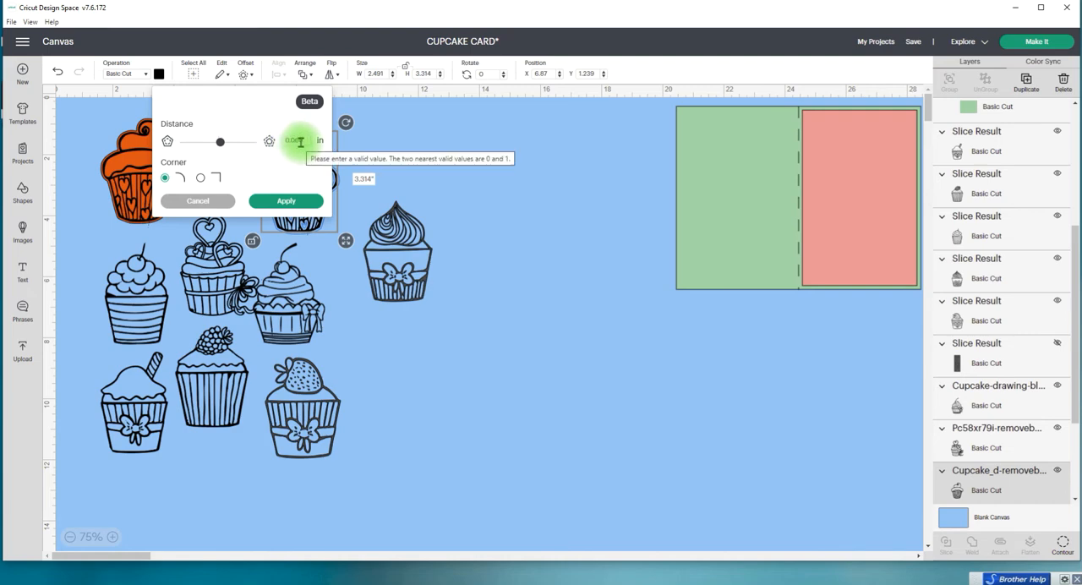
click(287, 201)
click(159, 76)
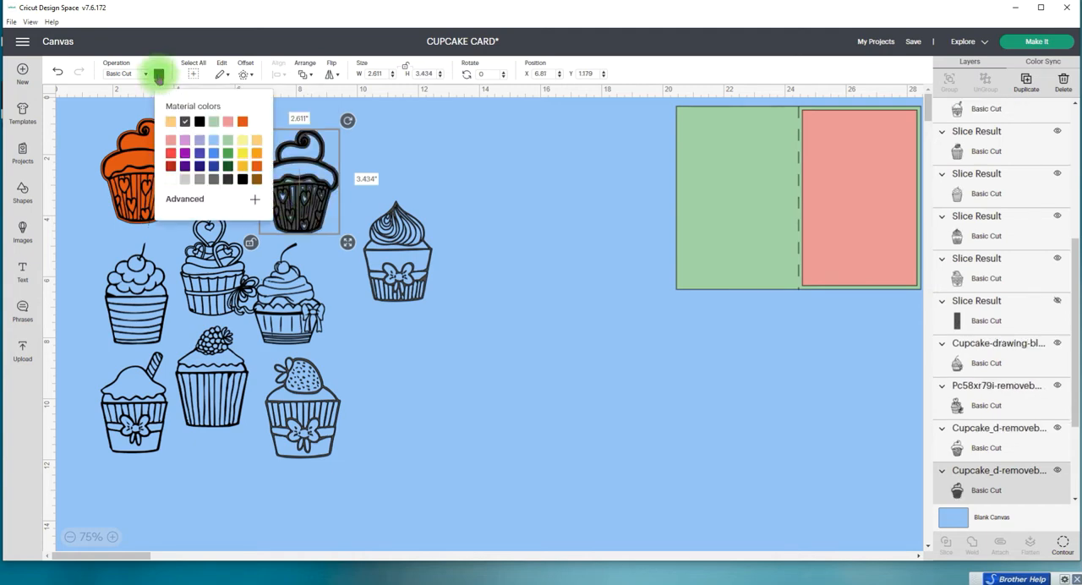
click(242, 121)
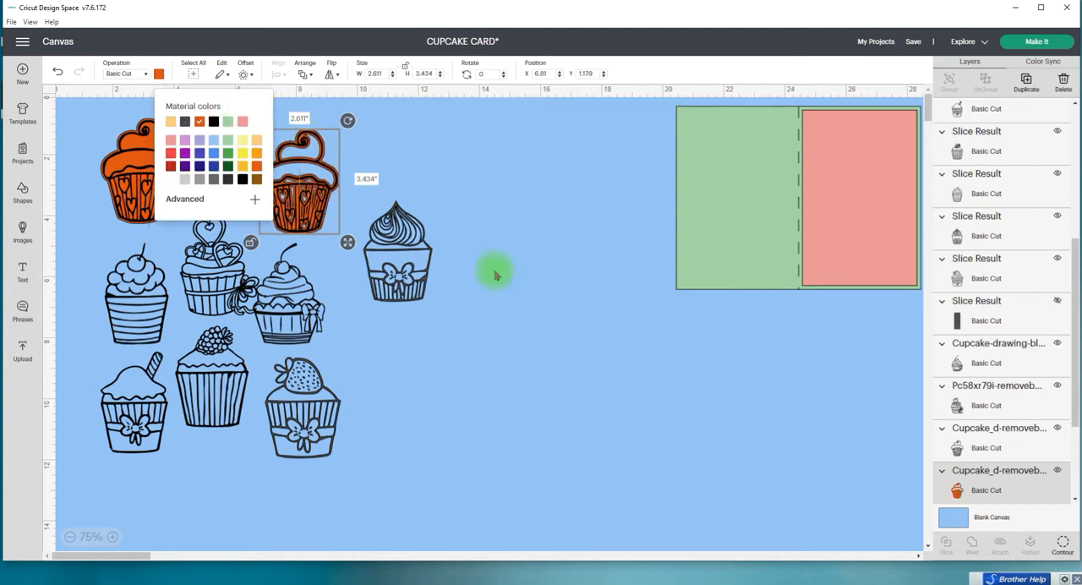
Step: Hide all contours of the third column's heart-wrapper offset and group the solid orange backing with its cupcake
click(1067, 551)
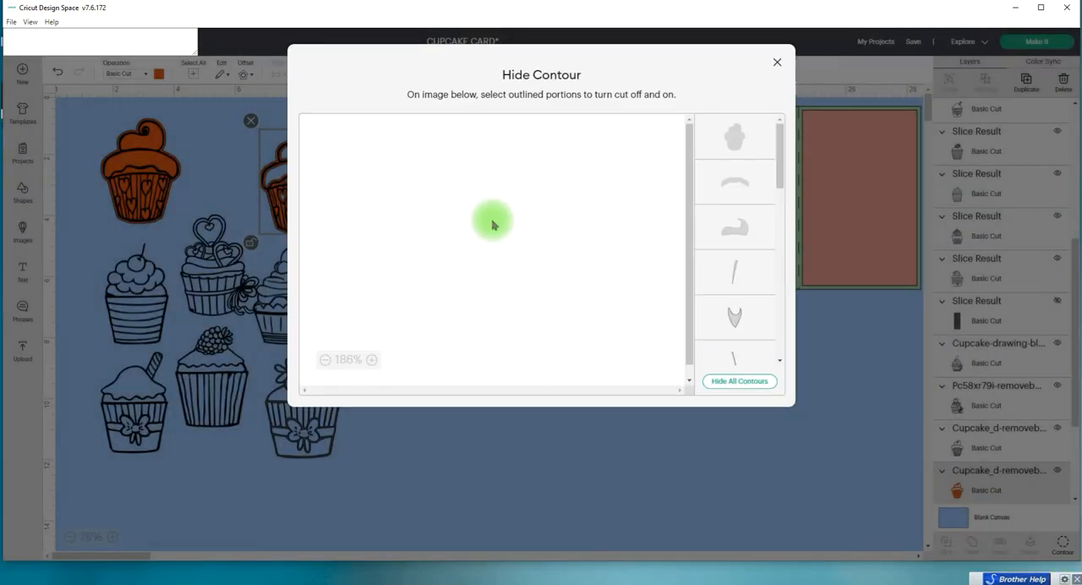
click(733, 385)
click(737, 137)
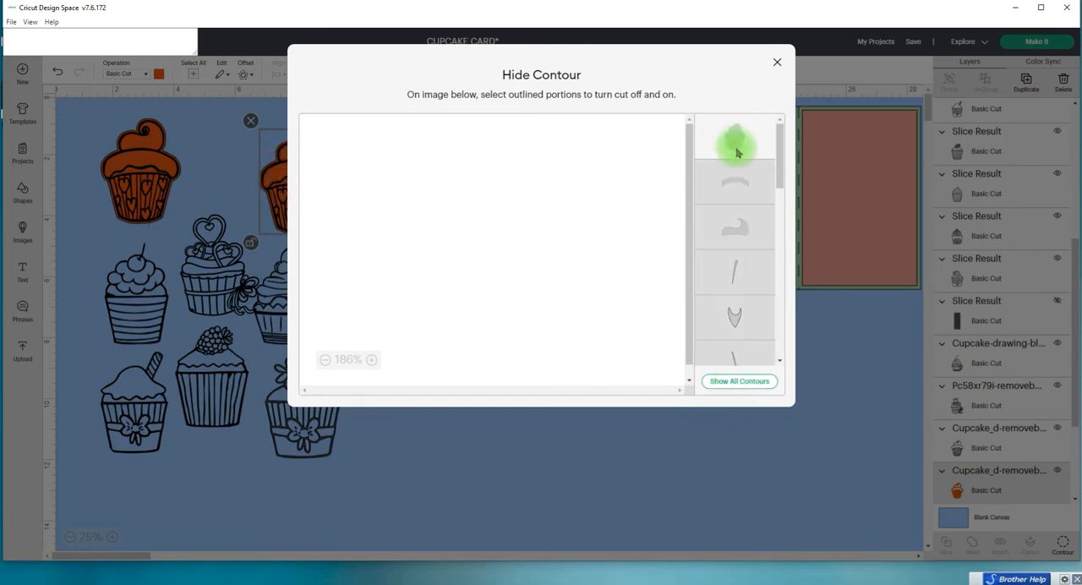
click(779, 65)
click(428, 144)
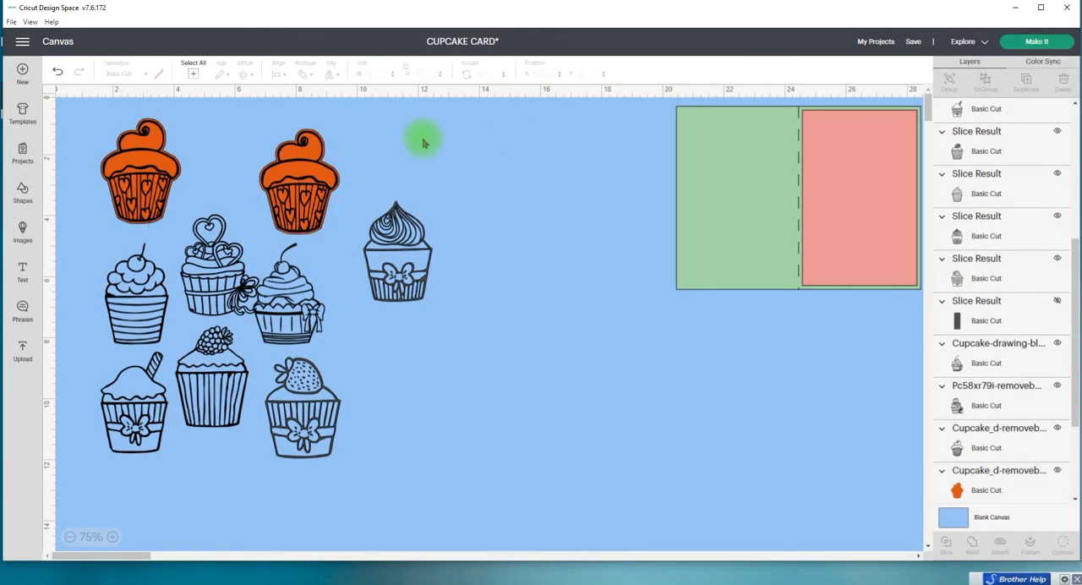
drag(372, 132, 307, 151)
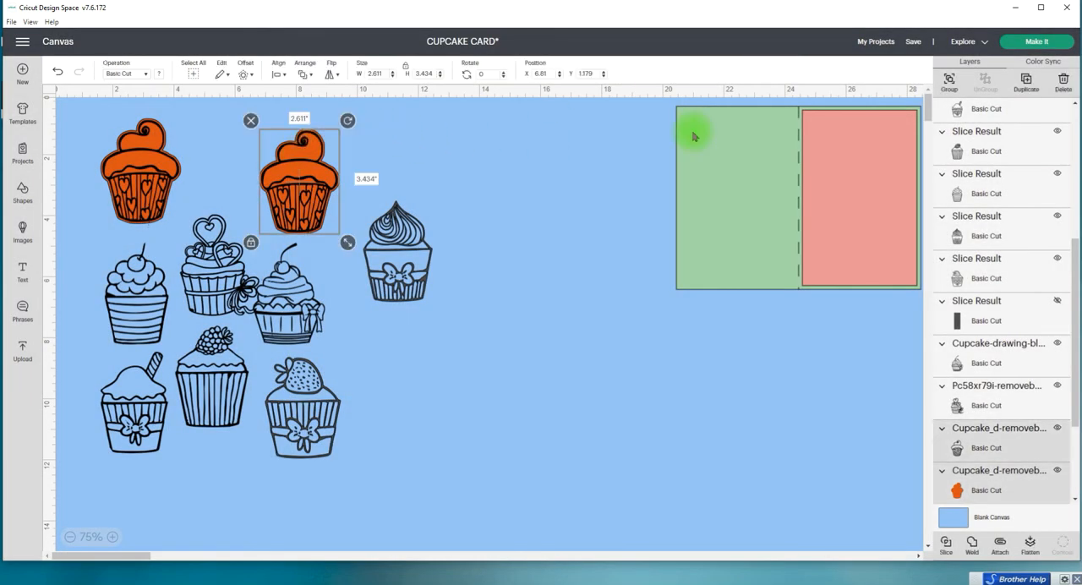
click(948, 82)
Step: Create a 0.060 in rounded-corner offset around the swirl cupcake with the bow and color the offset the same orange
click(414, 258)
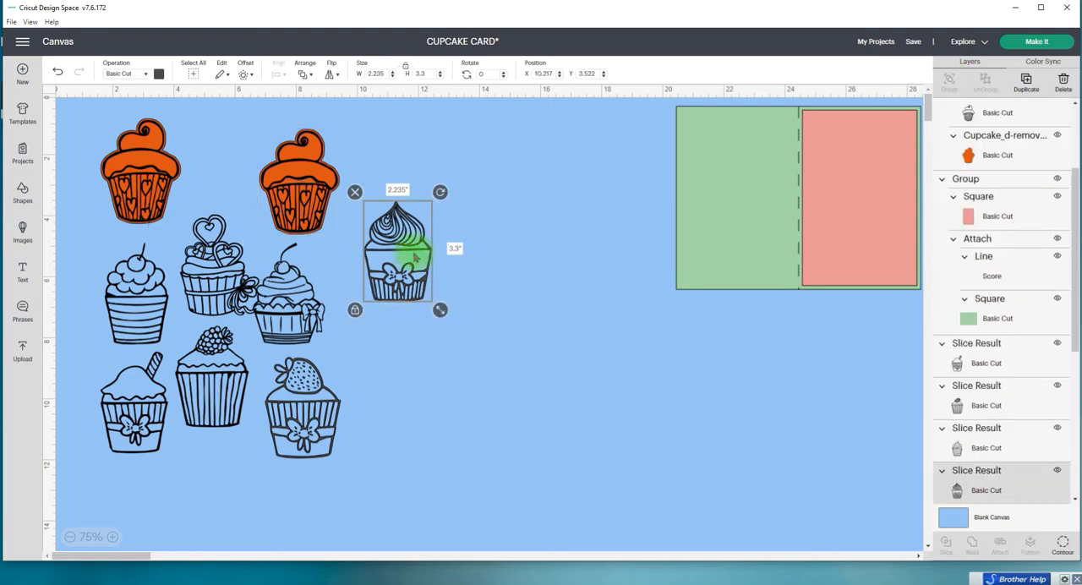
click(244, 76)
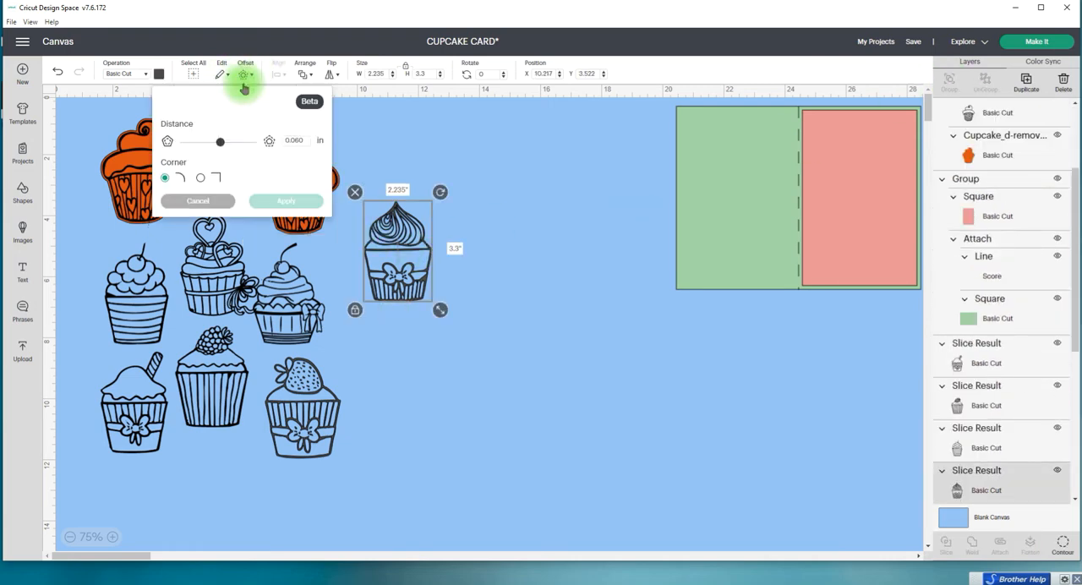
click(287, 201)
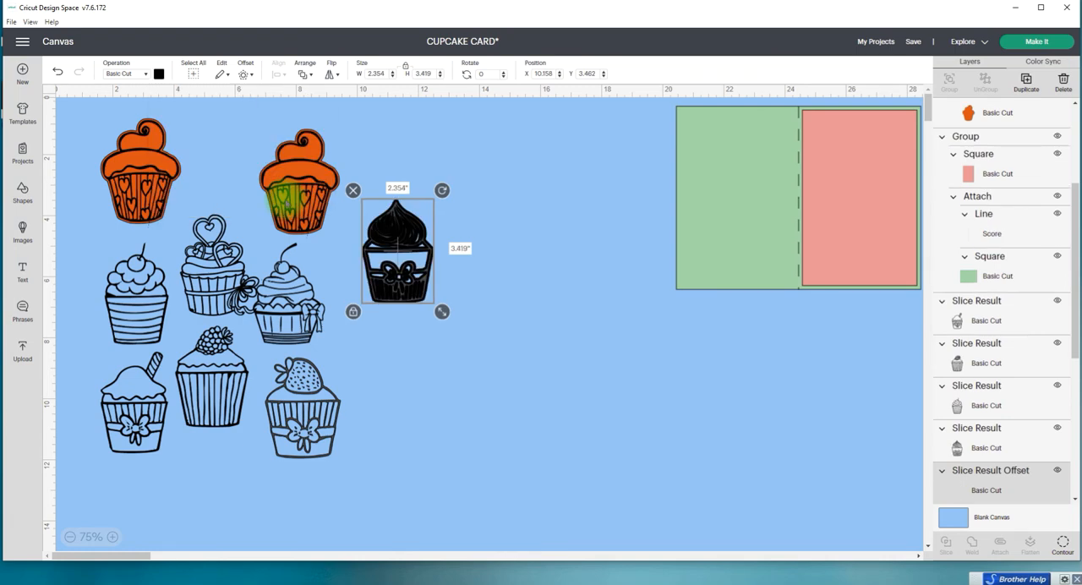
click(159, 75)
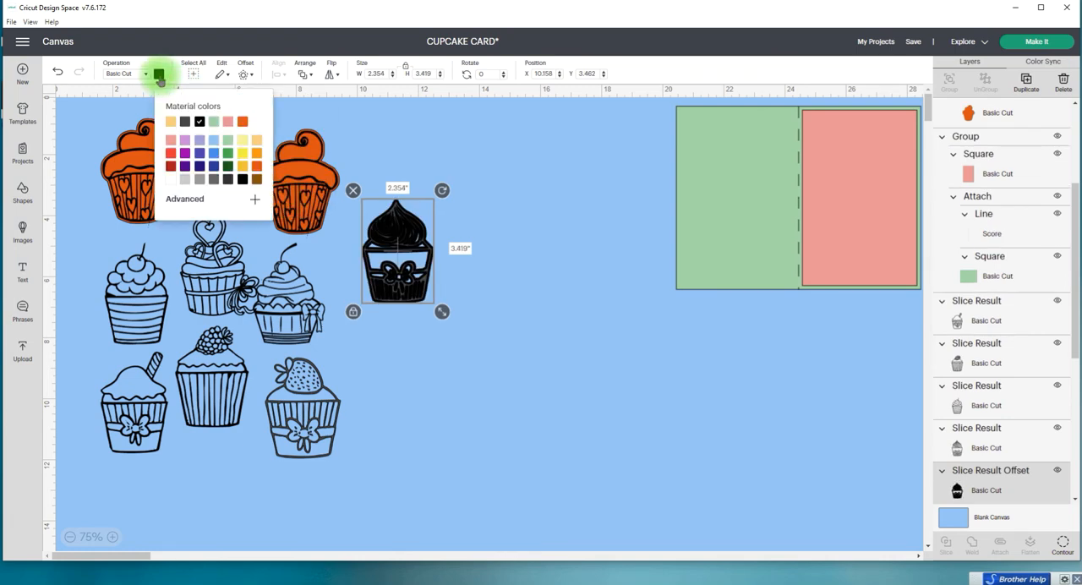
click(242, 123)
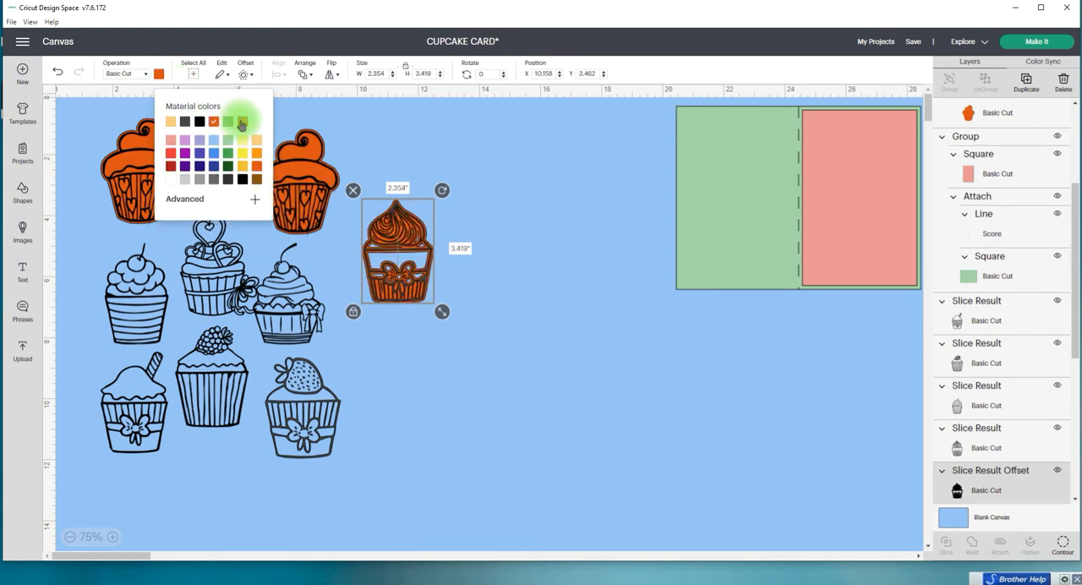
Step: Hide all contours of the swirl cupcake's orange offset and group the solid backing with the swirl cupcake
click(1060, 546)
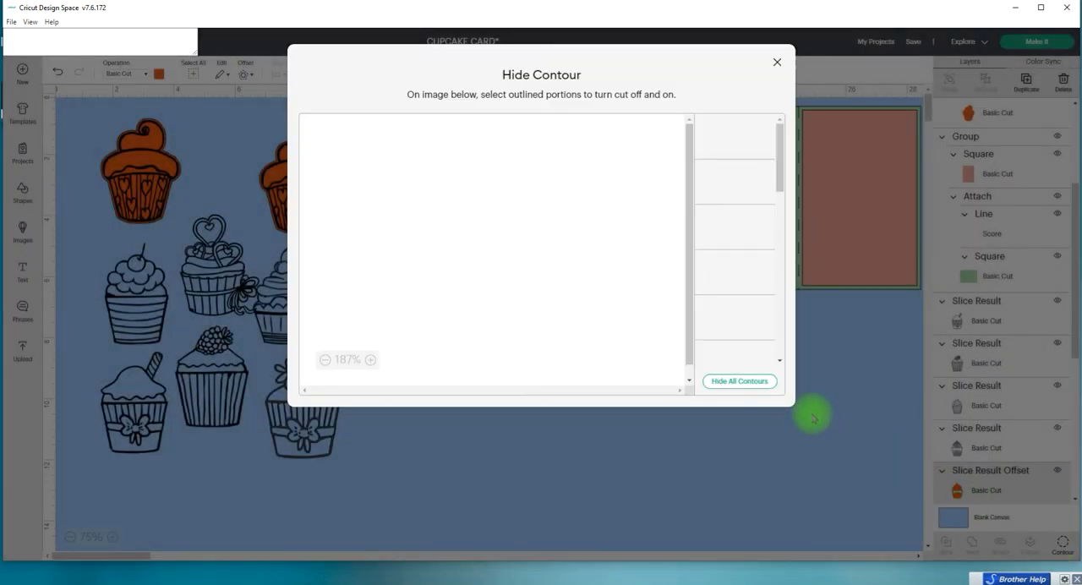
click(743, 383)
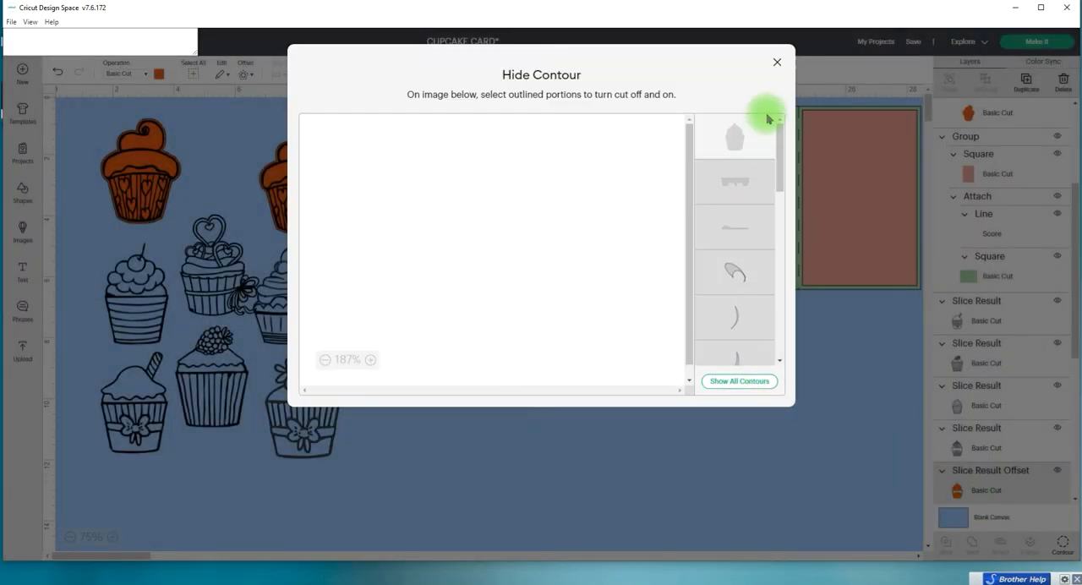
click(775, 62)
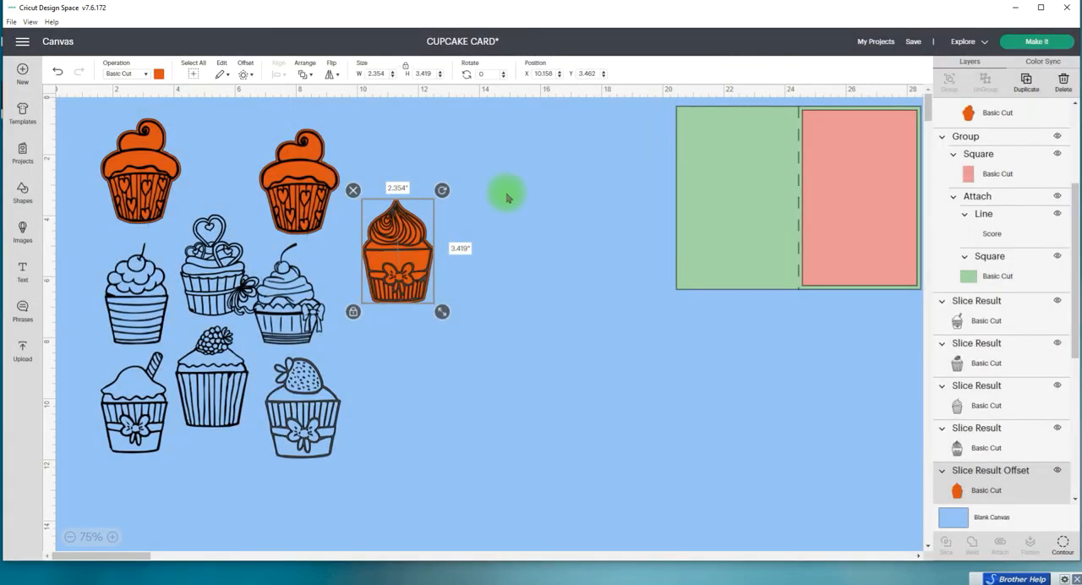
click(507, 198)
drag(415, 175, 439, 289)
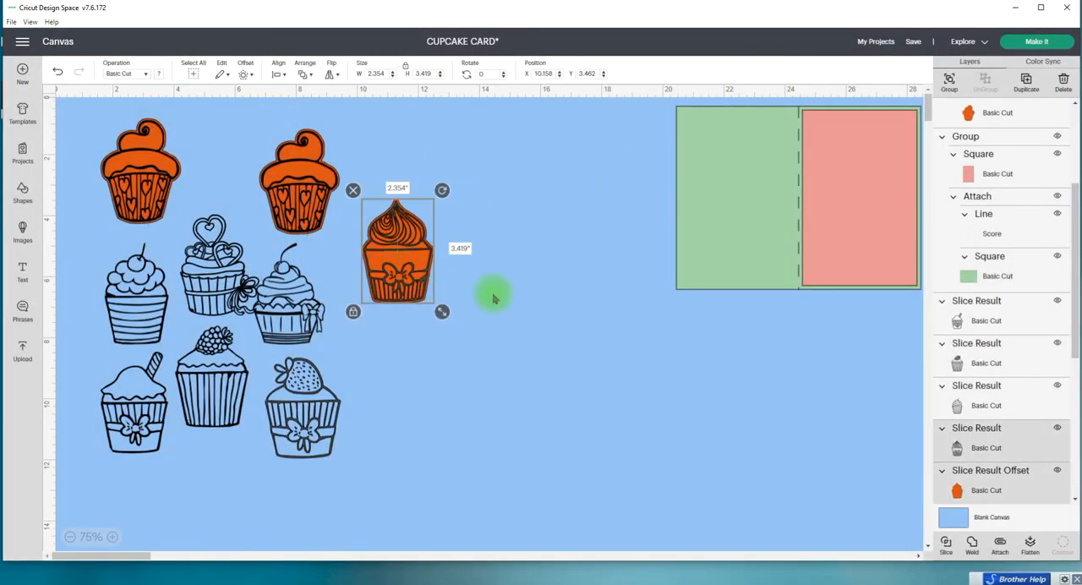
click(948, 79)
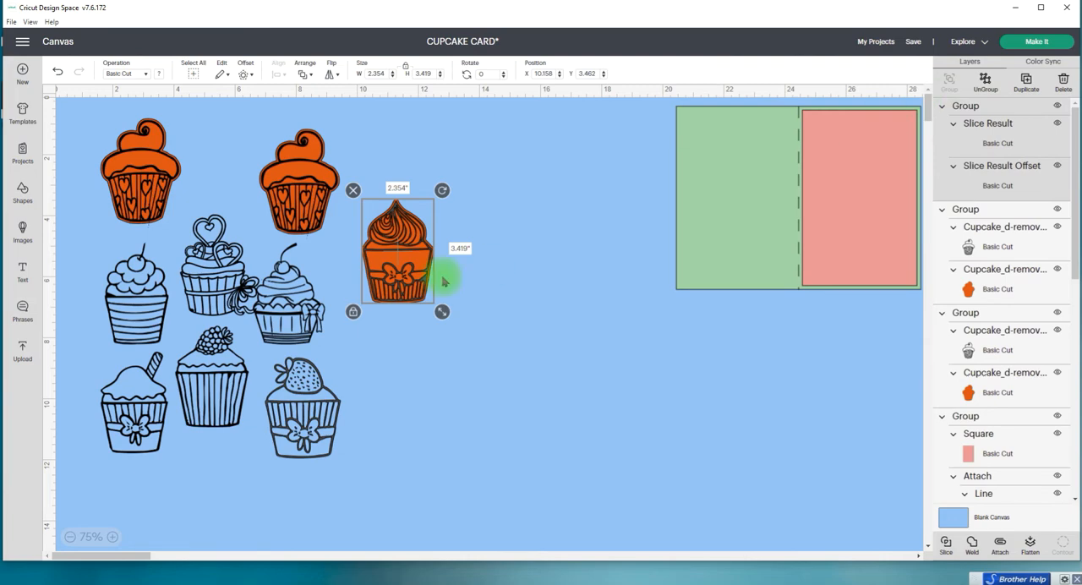
Step: Shift the cherry swirl cupcake clear of its middle-row neighbour and place the second heart-wrapper and bow swirl cupcakes along the top row
click(494, 241)
drag(305, 296, 321, 270)
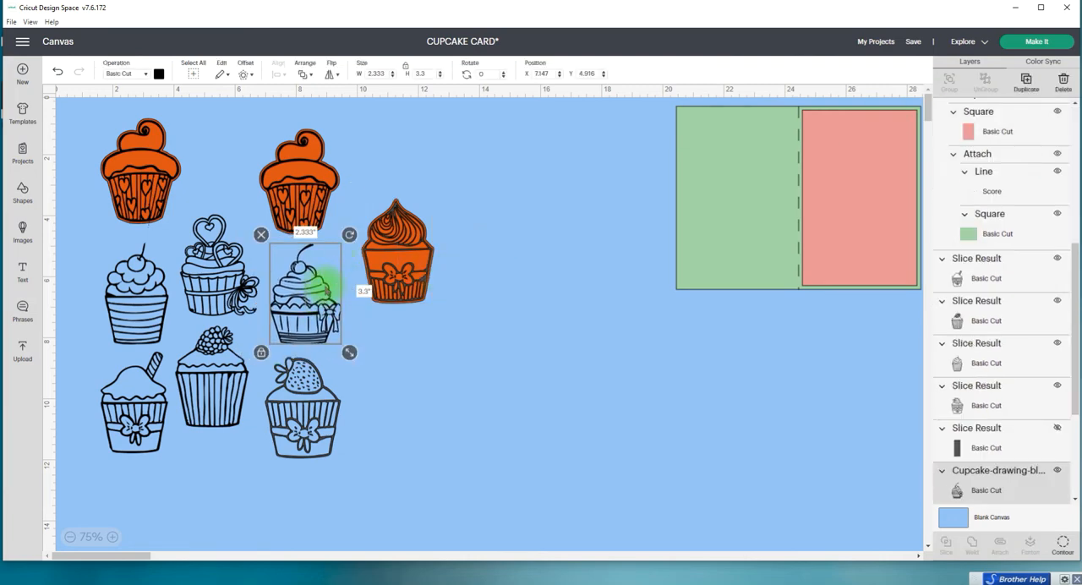
drag(309, 203, 313, 200)
drag(387, 248, 395, 181)
drag(287, 181, 254, 181)
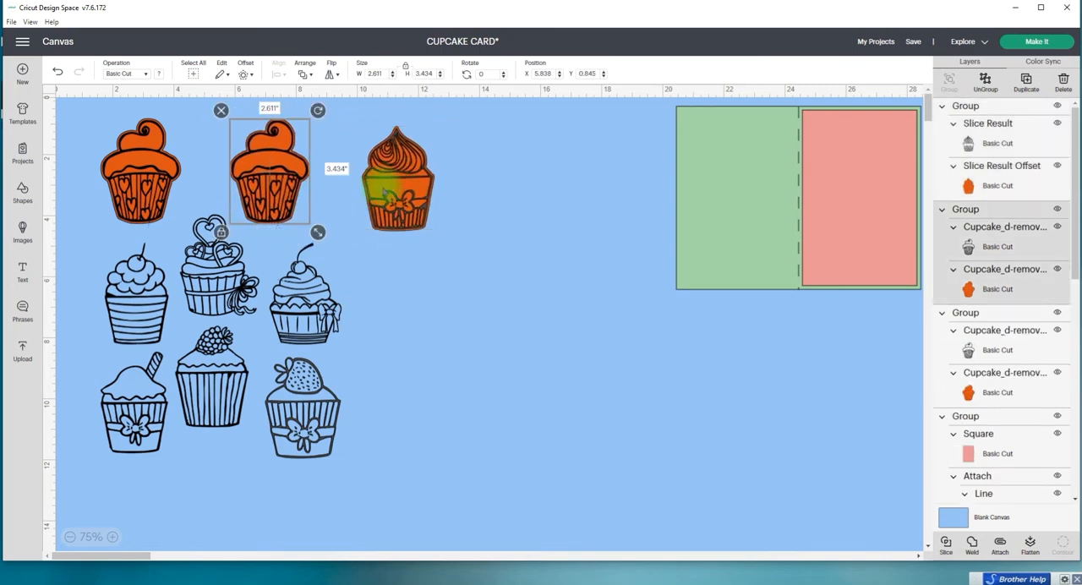
drag(381, 189, 357, 180)
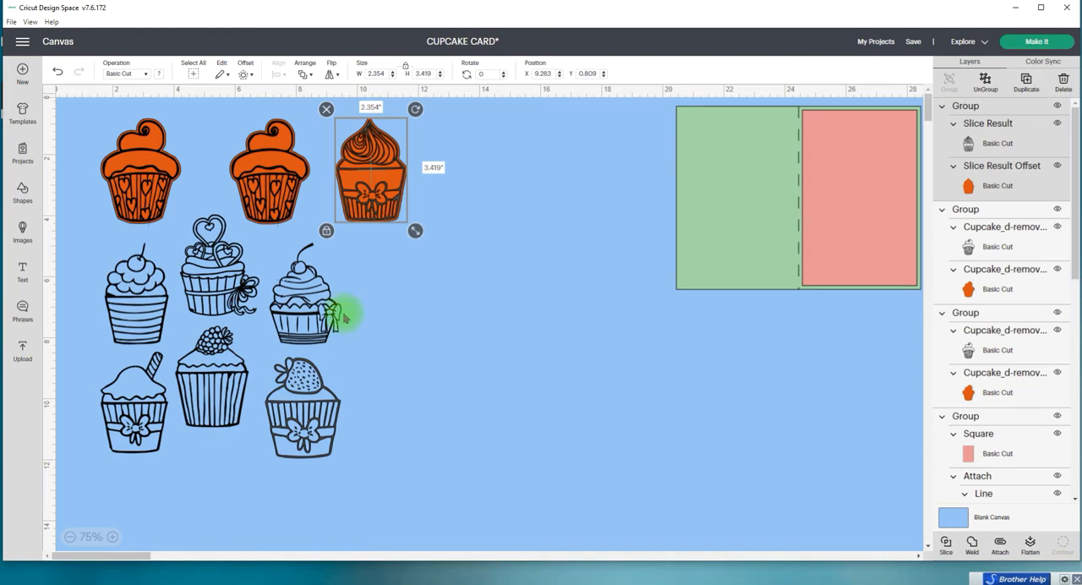
Step: Create a 0.060 in rounded-corner offset around the striped-wrapper cherry cupcake and hide all of the offset's contours
click(131, 313)
click(247, 70)
click(286, 200)
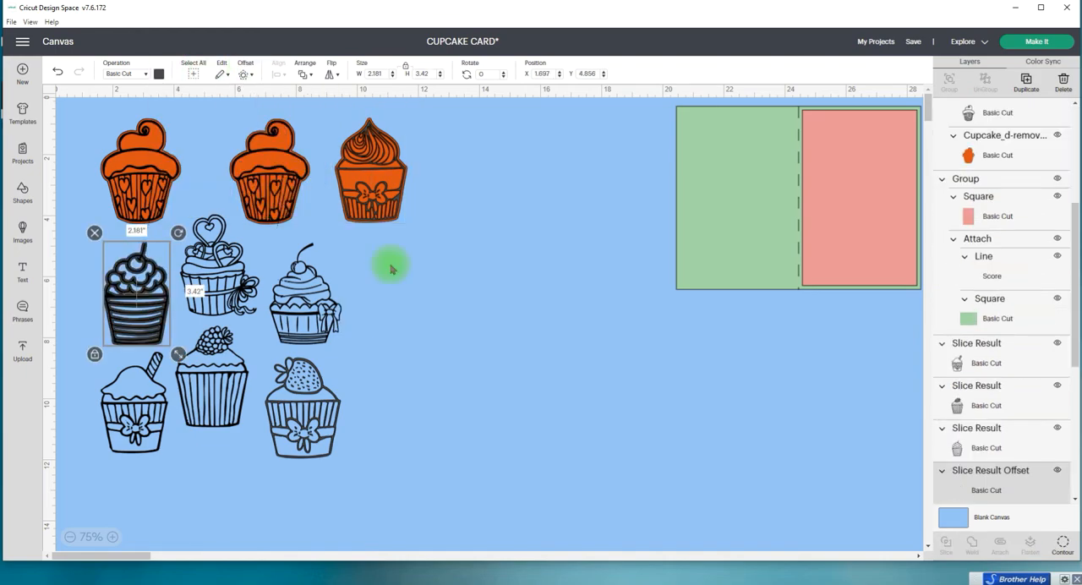
click(1065, 547)
click(776, 63)
Step: Color the striped-wrapper cupcake's solid offset the same orange and group it with its cupcake
click(158, 74)
click(242, 122)
drag(90, 266, 148, 296)
click(950, 83)
Step: Create a 0.060 in rounded-corner offset around the heart-topped cupcake and color the offset the same orange
click(218, 275)
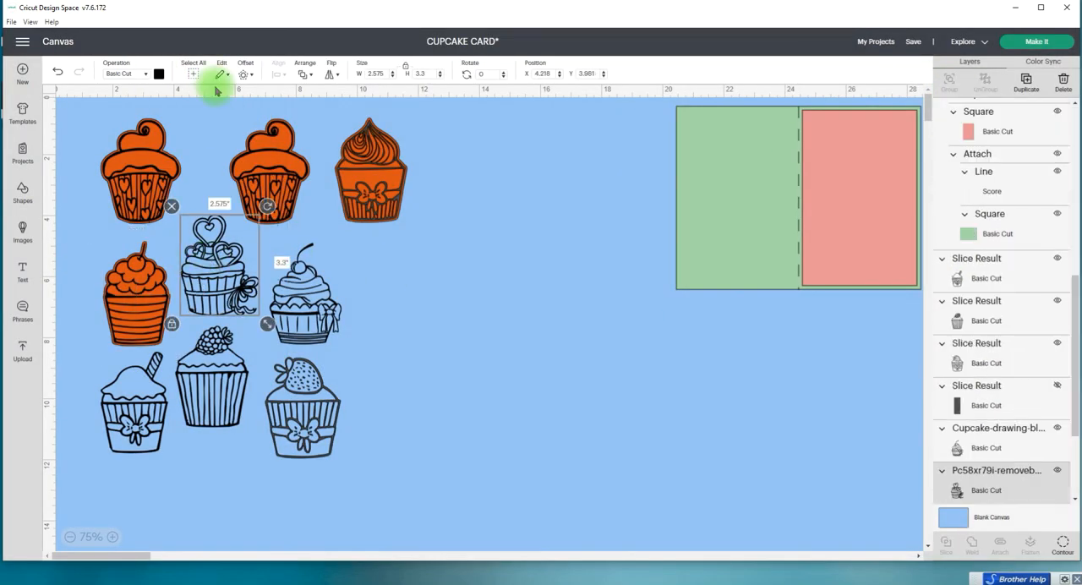
click(159, 73)
click(243, 122)
click(244, 73)
click(282, 197)
click(159, 73)
click(242, 121)
Step: Hide all contours of the heart-topped cupcake's offset and group the solid orange backing with its cupcake
click(1057, 545)
click(738, 380)
click(776, 63)
drag(205, 199, 250, 270)
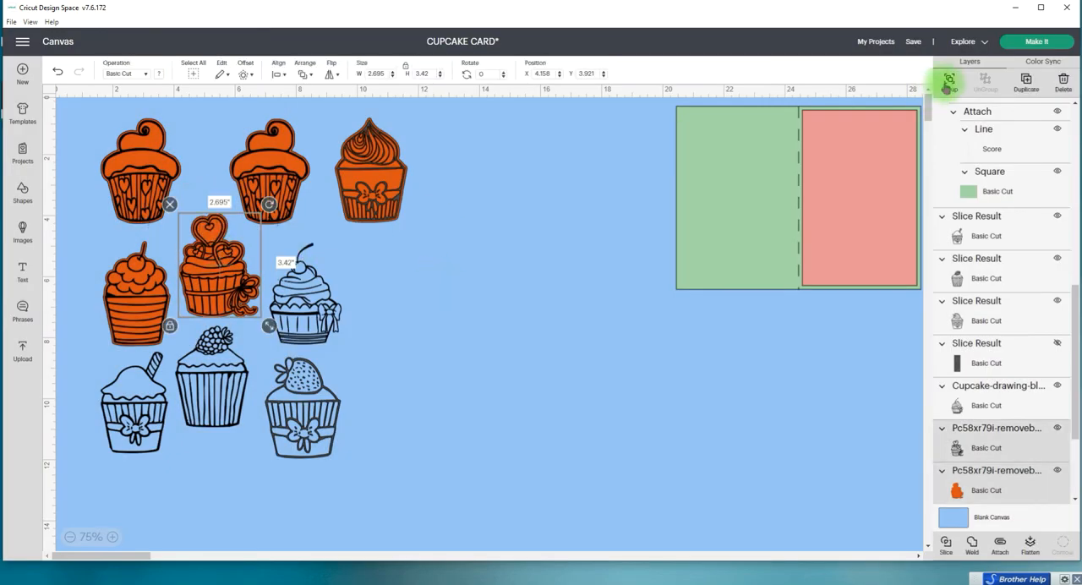
click(948, 82)
Step: Create a 0.060 in rounded-corner offset around the cherry swirl cupcake with the side bow and color it orange
click(303, 291)
click(243, 74)
click(272, 197)
click(159, 73)
click(299, 133)
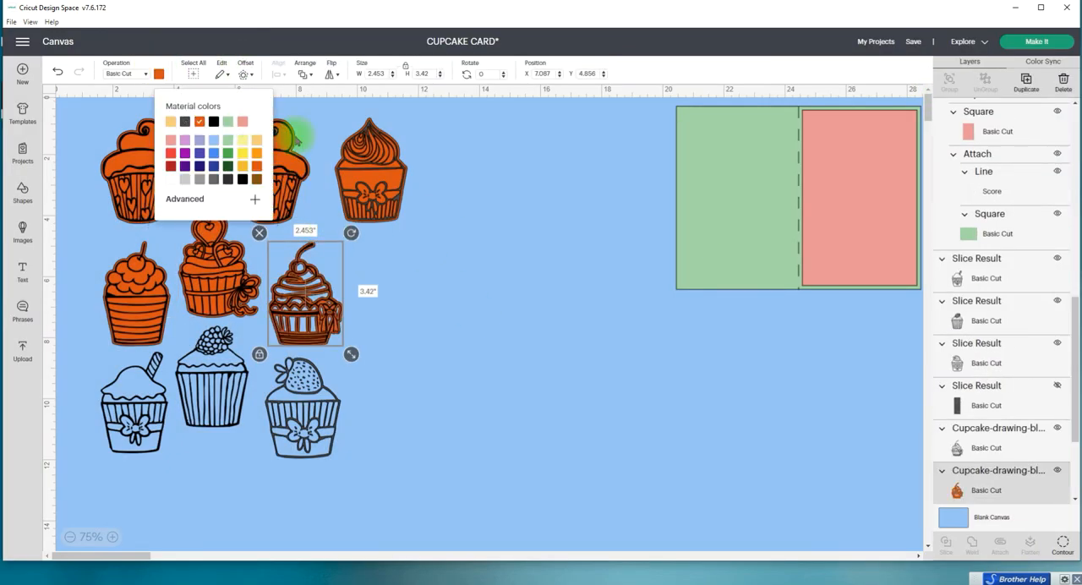
Step: Hide all contours of the cherry swirl cupcake's offset and group the solid orange backing with its cupcake
click(1063, 544)
click(738, 380)
click(776, 63)
drag(371, 276, 312, 318)
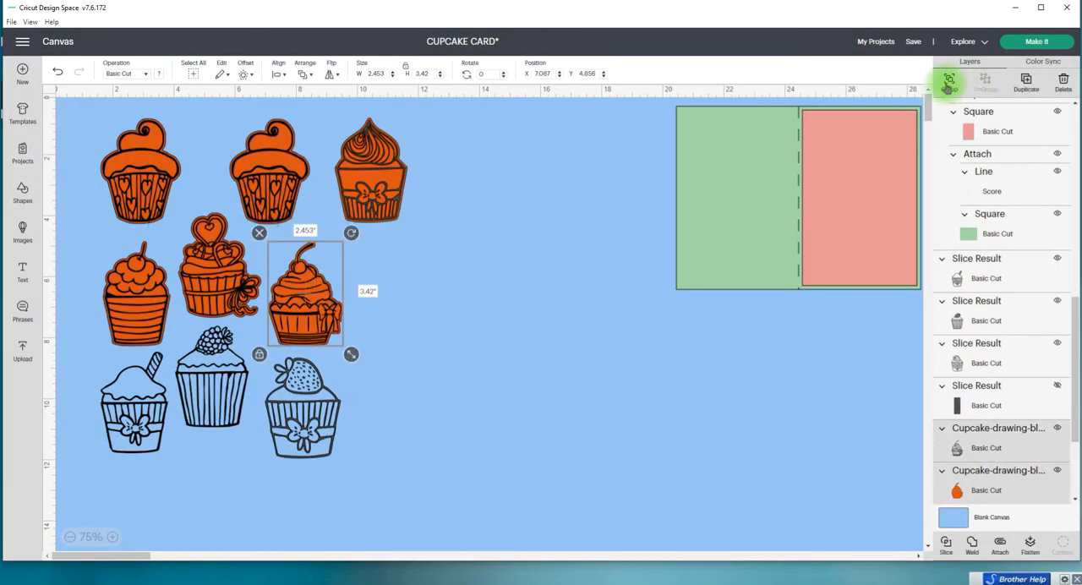
click(948, 83)
Step: Create a 0.060 in rounded-corner offset around the bottom-row cupcake with the striped wafer stick and color the offset orange
click(145, 396)
click(243, 73)
click(253, 199)
click(159, 74)
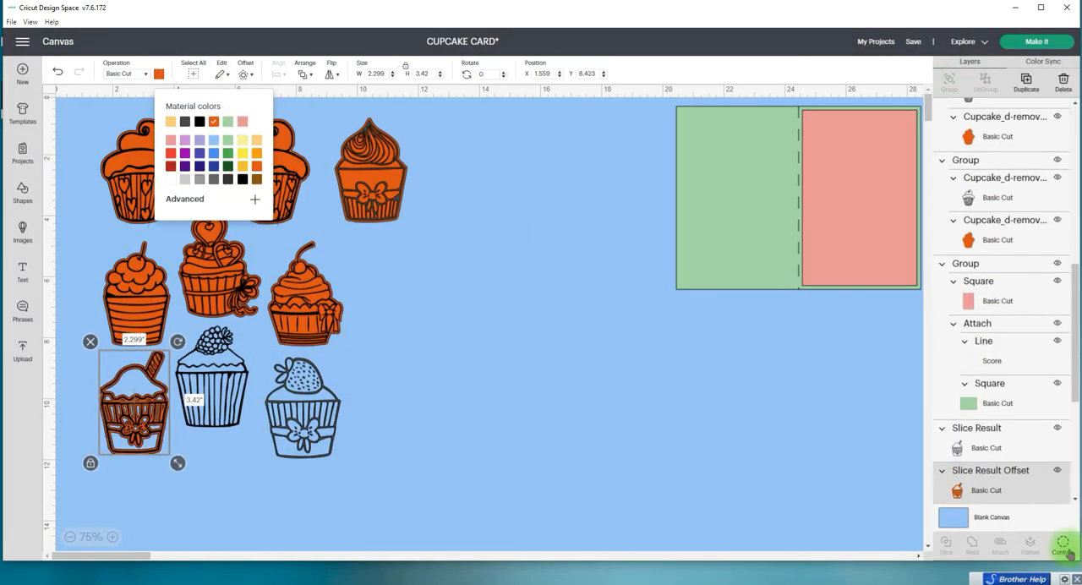
click(296, 127)
Step: Hide all contours of the wafer-stick cupcake's offset and group the solid orange backing with its cupcake
click(1063, 545)
click(736, 380)
click(777, 63)
drag(116, 492, 138, 430)
click(948, 83)
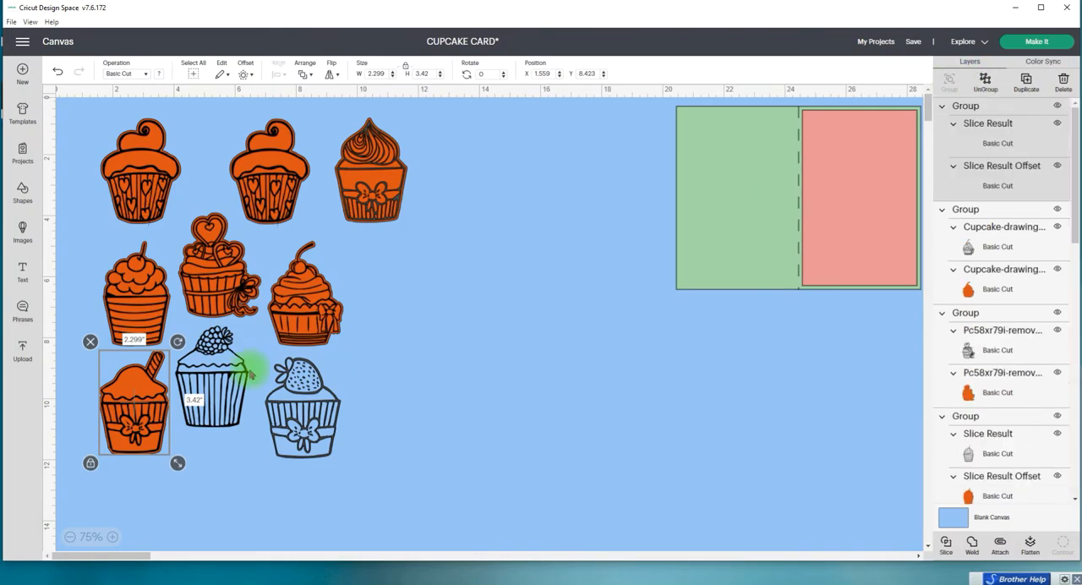
Step: Create a 0.060 in rounded-corner offset around the raspberry-topped cupcake and hide all of the offset's contours
click(215, 381)
click(244, 73)
click(277, 199)
click(1063, 544)
click(777, 63)
Step: Color the raspberry-topped cupcake's solid offset the same orange and group it with its cupcake
click(159, 74)
click(199, 121)
drag(194, 464, 216, 412)
click(950, 85)
click(291, 410)
click(159, 74)
click(242, 121)
click(58, 71)
Step: Create a 0.060 in rounded-corner offset around the strawberry cupcake and hide all of the offset's contours
click(298, 414)
click(246, 73)
click(279, 199)
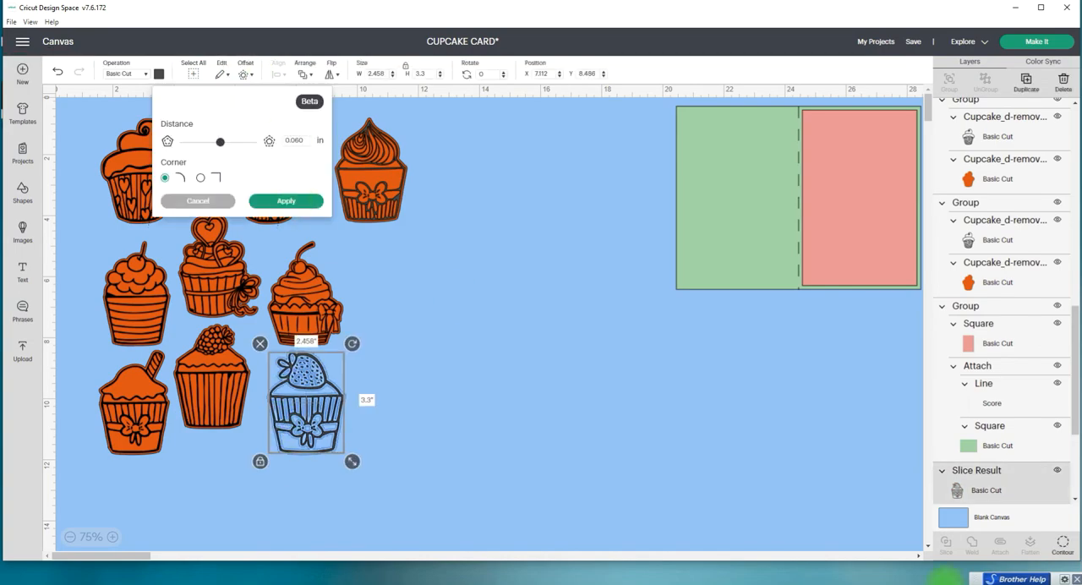
click(1062, 544)
click(777, 63)
Step: Color the strawberry cupcake's solid offset the same orange and group it with its cupcake
click(159, 73)
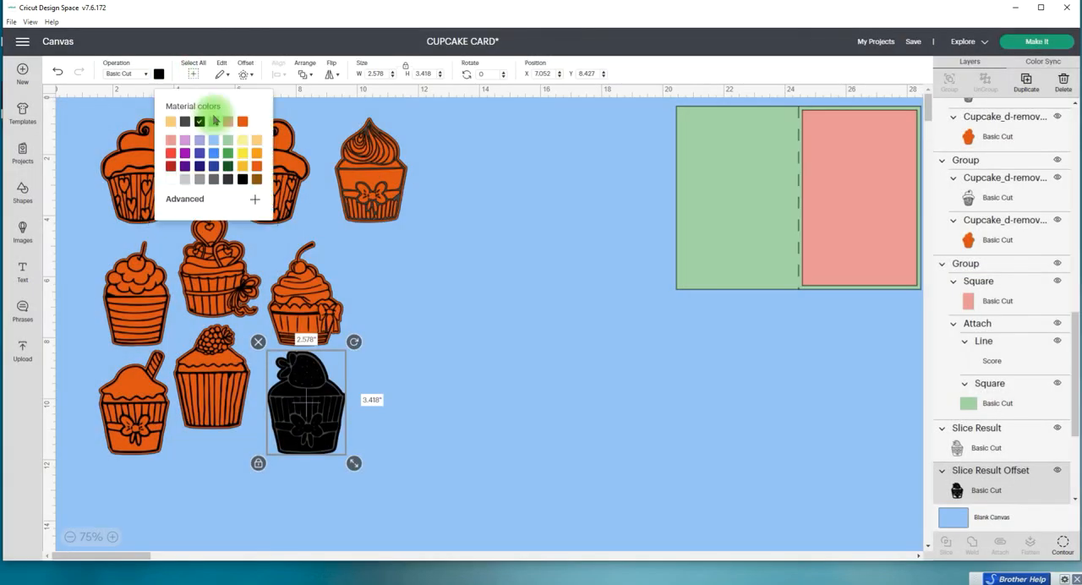
click(242, 121)
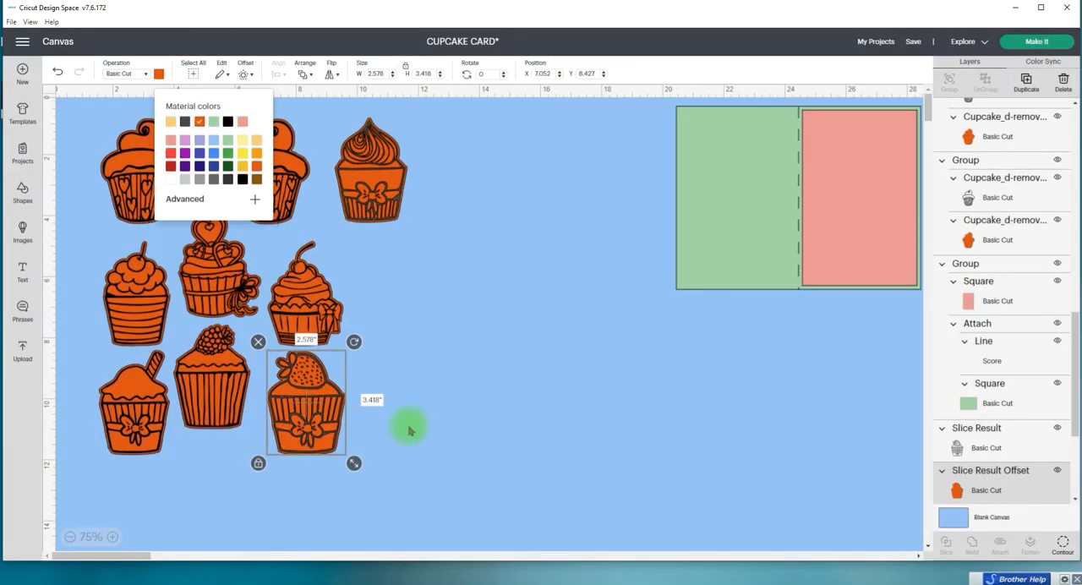
drag(415, 435, 324, 400)
click(949, 83)
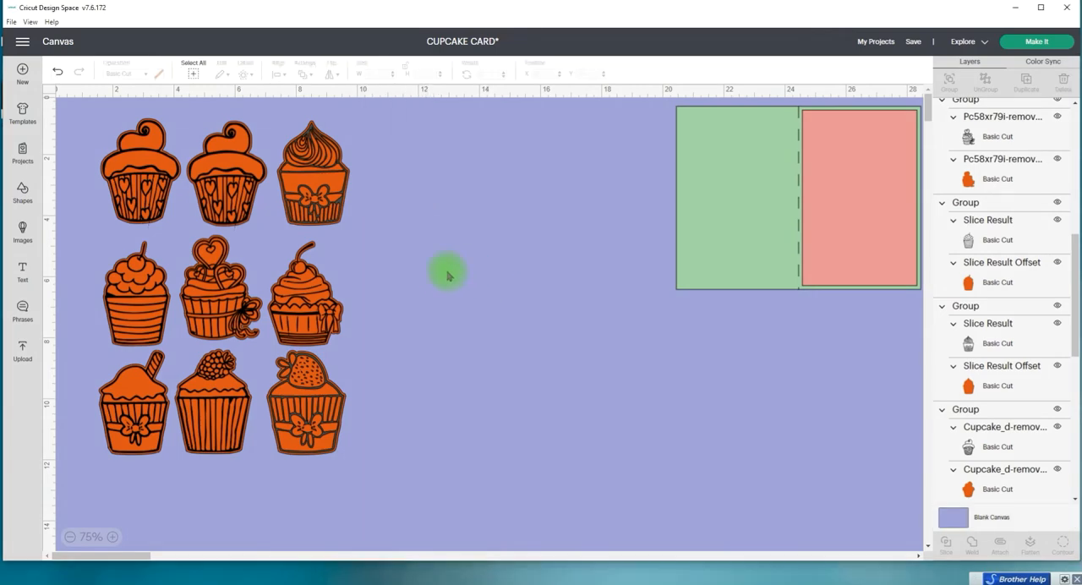
Step: Move the three top-row cupcakes farther right on the canvas and align their bottoms
drag(309, 180, 421, 183)
drag(230, 178, 323, 179)
drag(169, 169, 238, 173)
drag(152, 142, 452, 199)
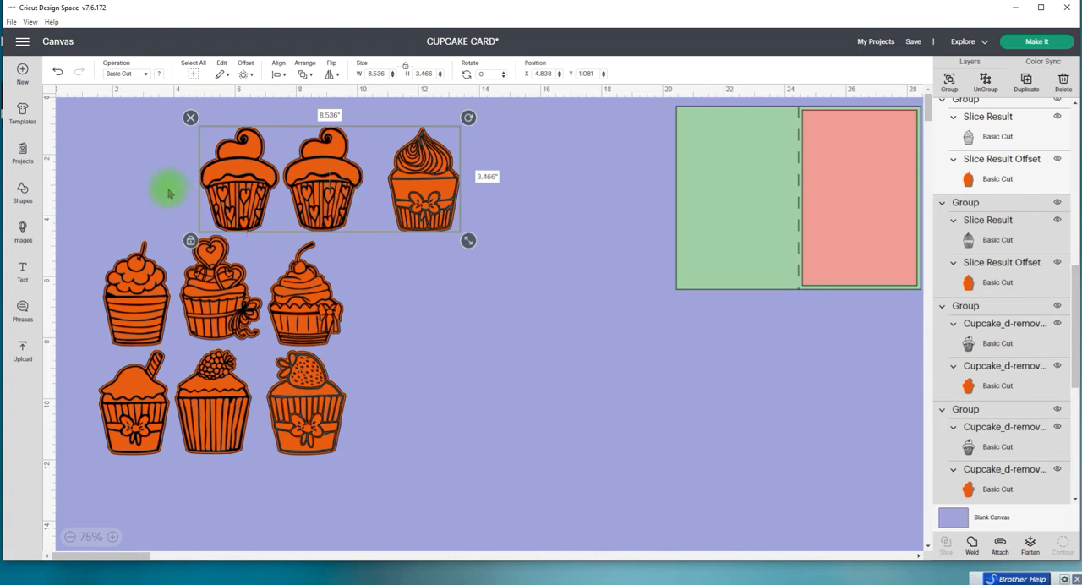
mouse_move(266, 169)
mouse_down()
mouse_move(144, 166)
mouse_move(300, 174)
mouse_move(286, 177)
mouse_up()
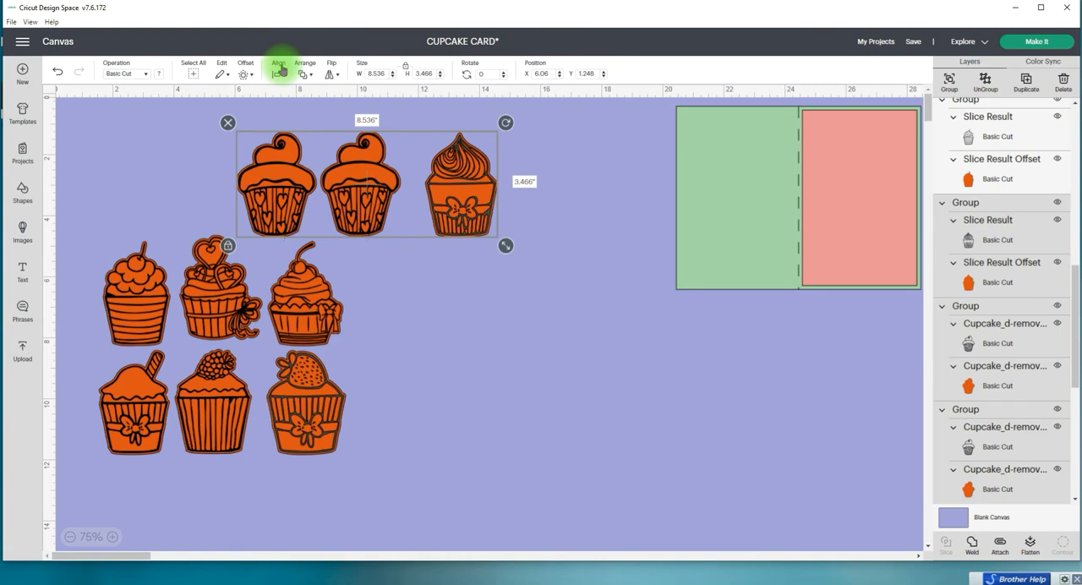
click(281, 69)
click(328, 178)
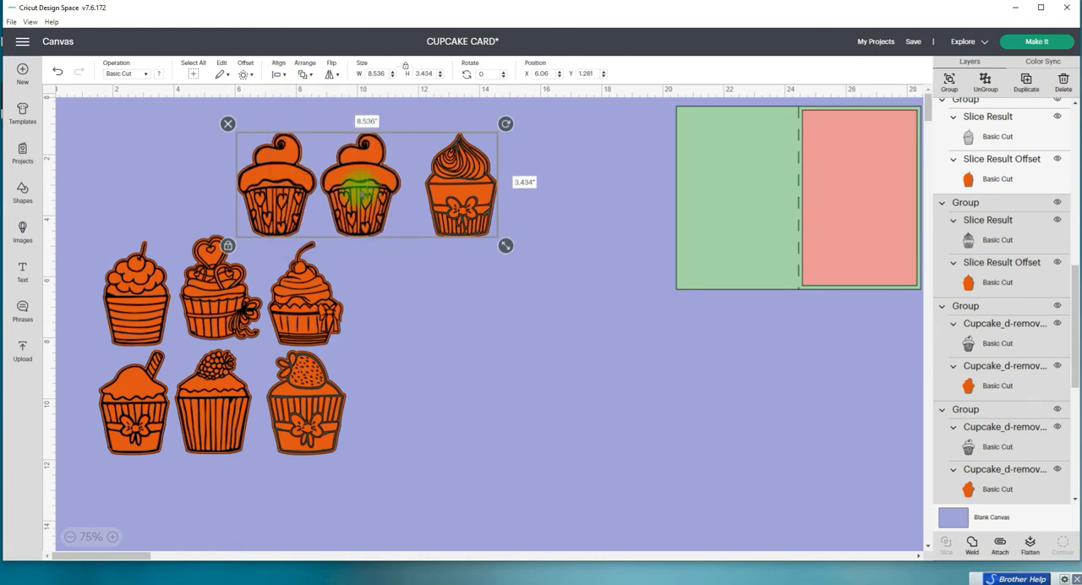
Step: Close the gap in the top row by moving the bow swirl cupcake left and nudging the middle heart-wrapper cupcake
click(550, 188)
click(478, 189)
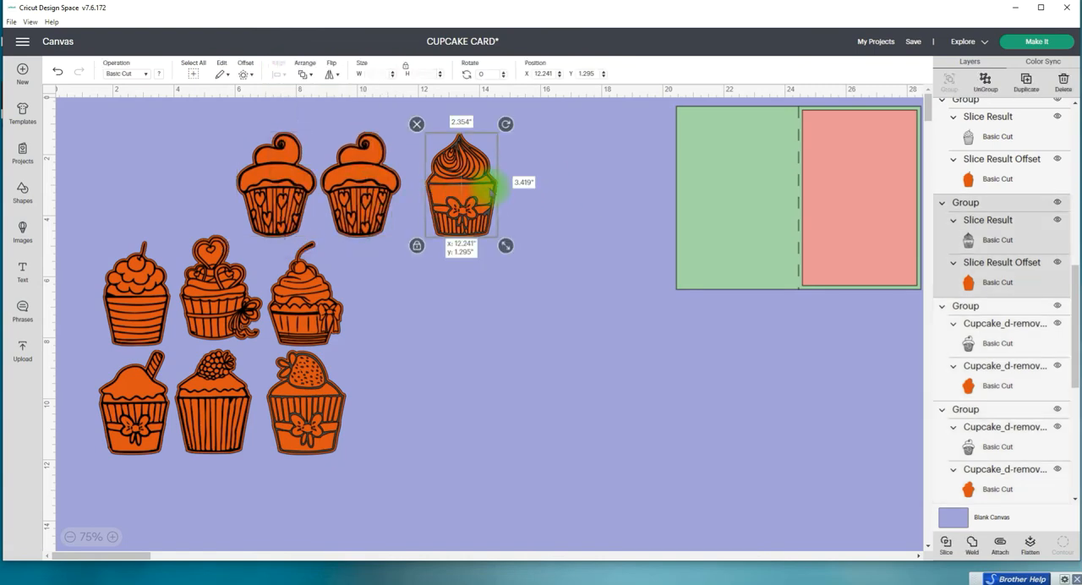
drag(480, 189, 474, 189)
click(361, 191)
drag(362, 191, 360, 190)
Step: Place the three middle-row cupcakes below the top row and align their bottoms
drag(88, 294, 397, 311)
click(279, 73)
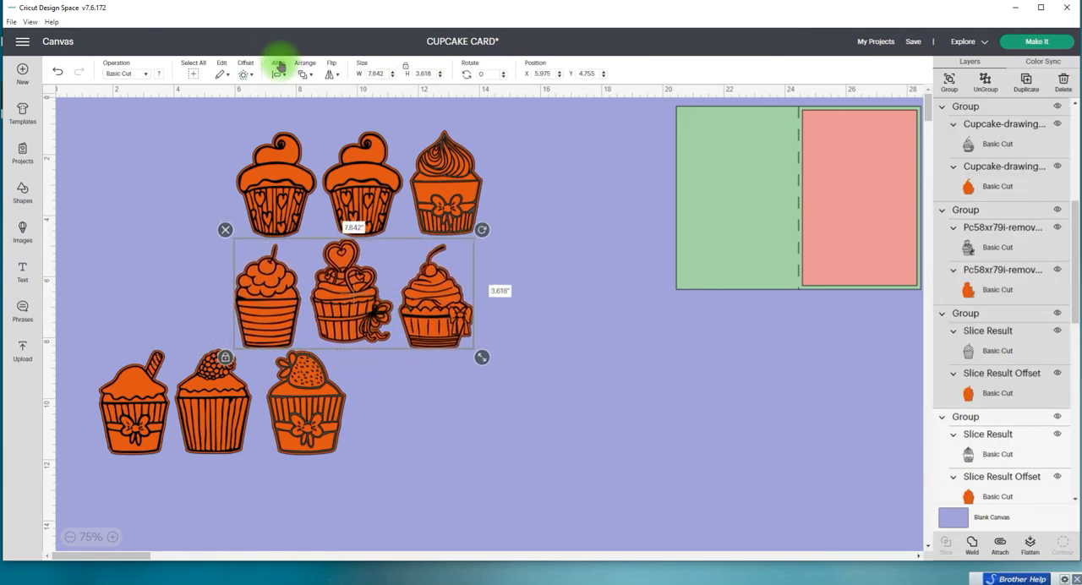
click(365, 200)
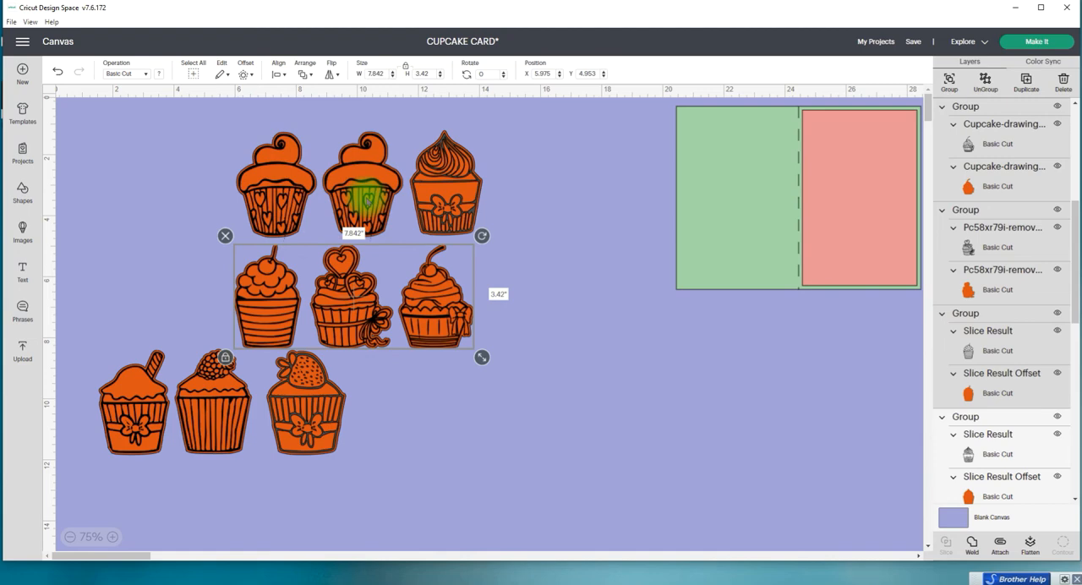
Step: Align the bottoms of the three bottom-row cupcakes and move the row beneath the middle row
drag(68, 409, 353, 453)
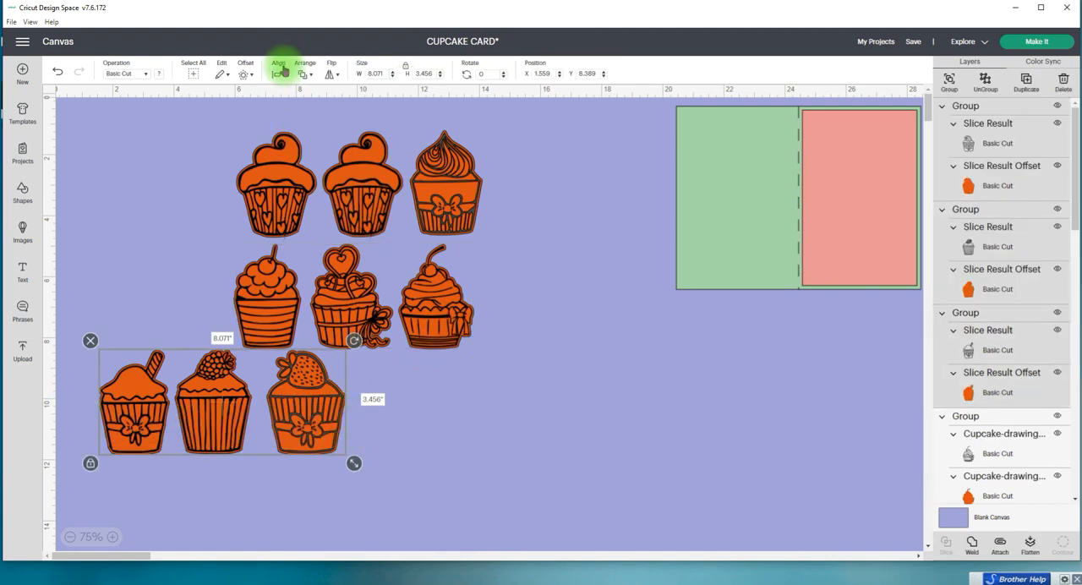
click(283, 71)
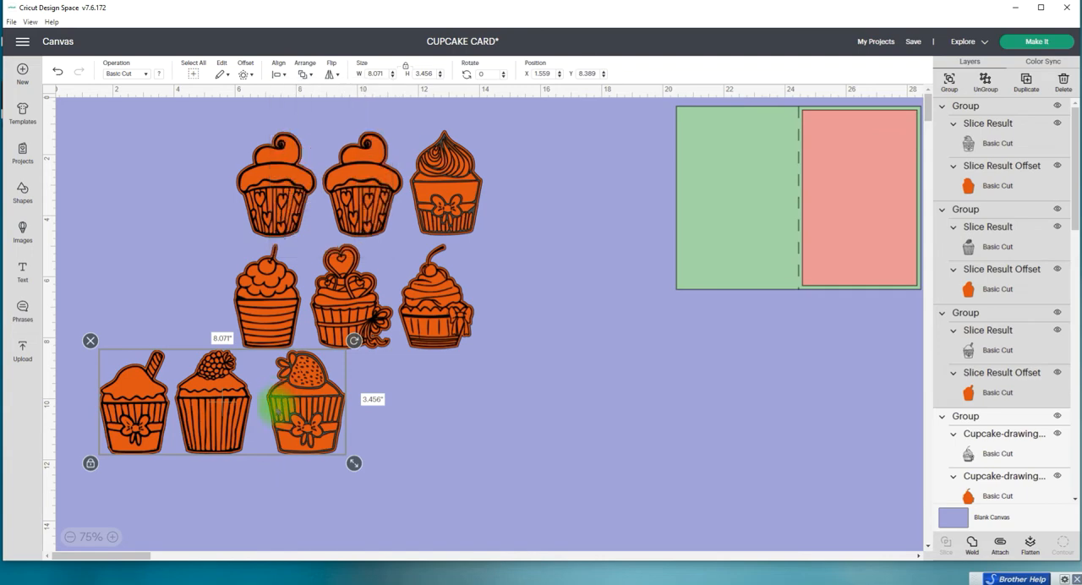
drag(283, 405, 413, 416)
click(579, 452)
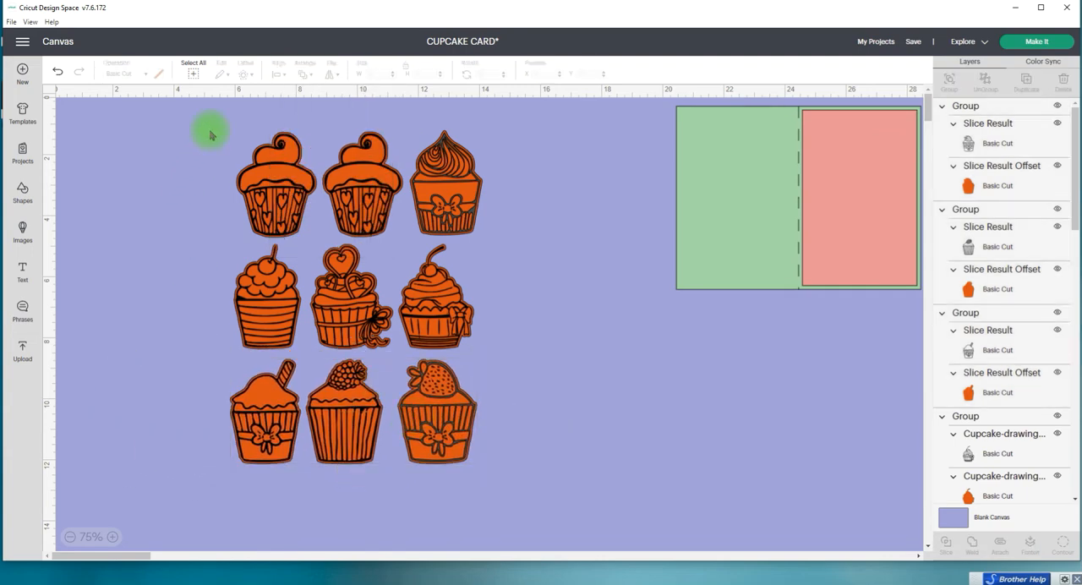
Step: Center the three cupcakes of the first column horizontally on each other
drag(213, 145, 288, 473)
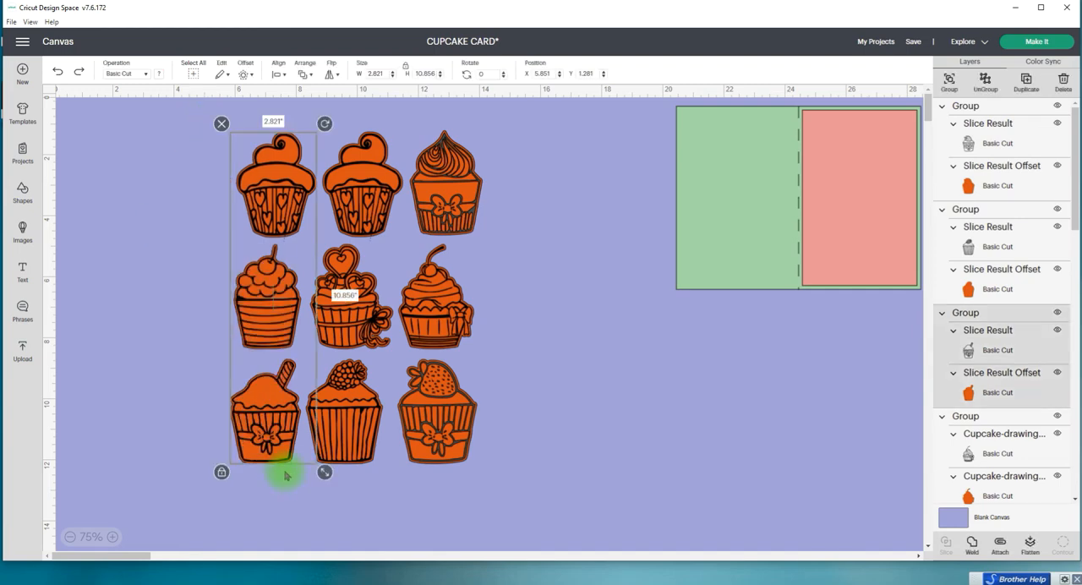
click(280, 73)
click(332, 125)
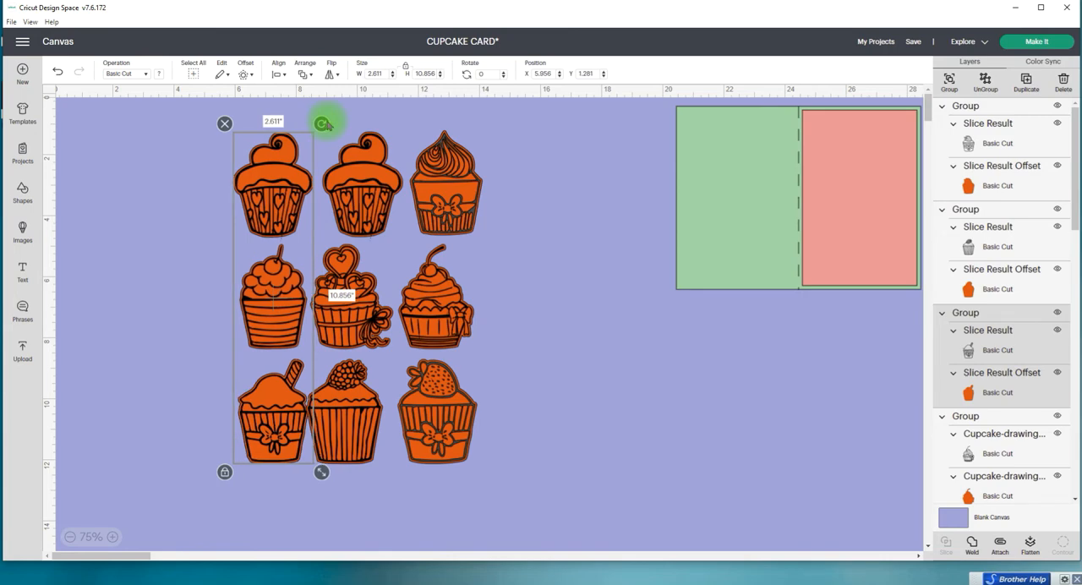
click(581, 478)
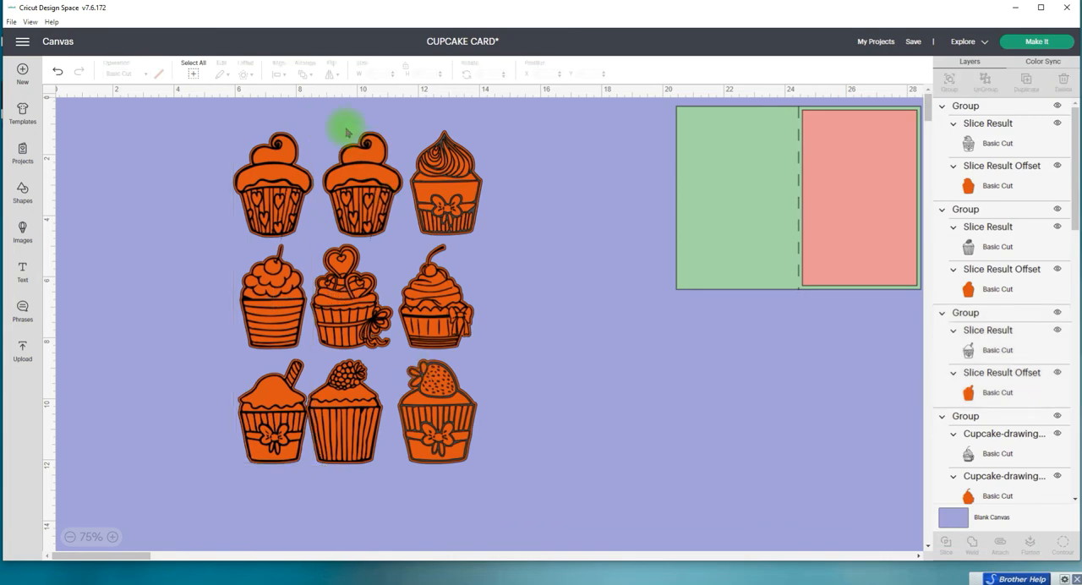
Step: Center the three cupcakes of the middle column horizontally on each other
drag(345, 256, 353, 485)
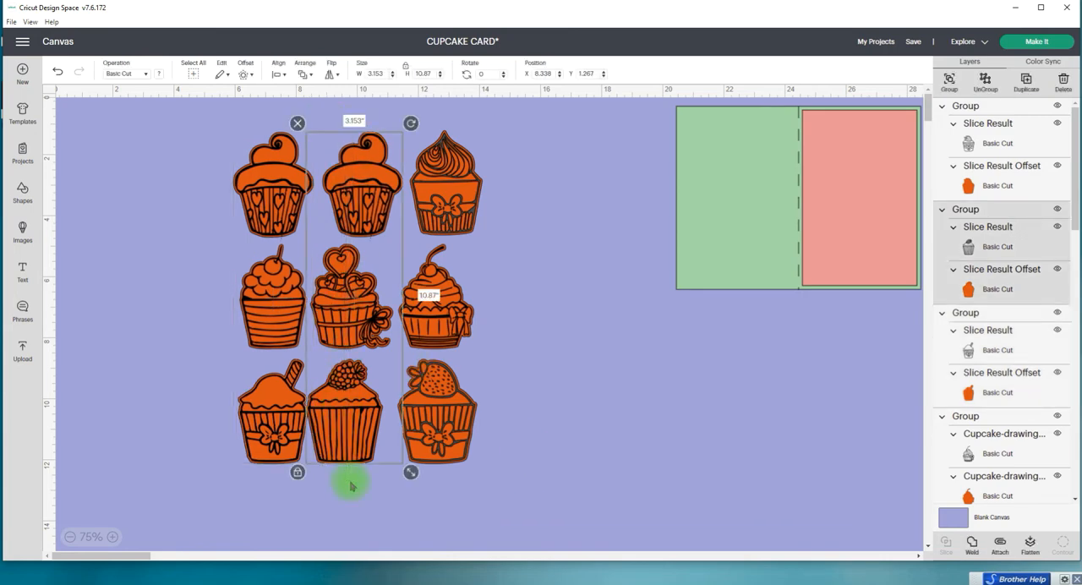
click(278, 73)
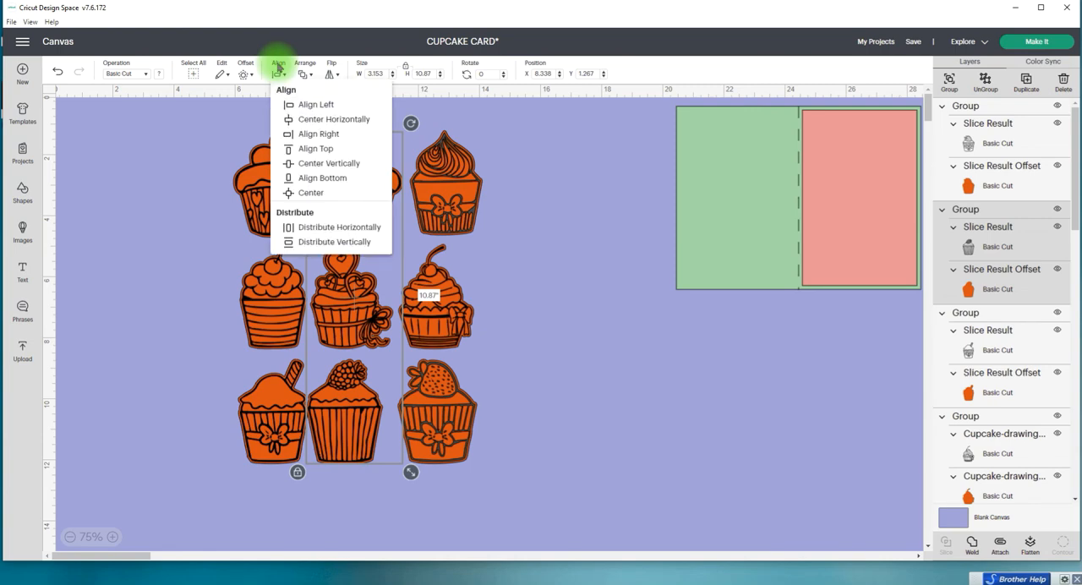
click(322, 121)
click(470, 123)
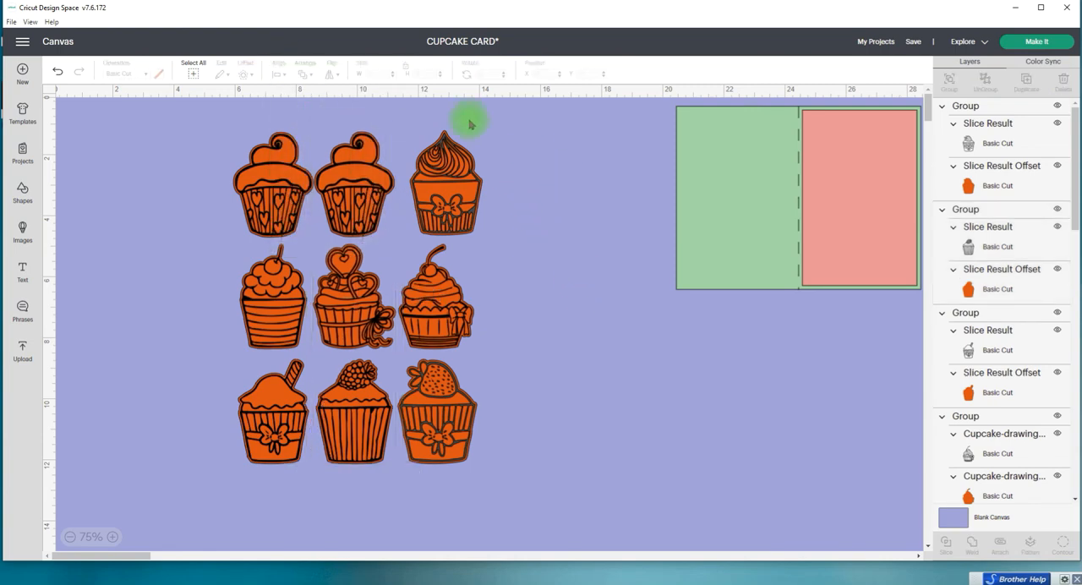
Step: Center the three cupcakes of the third column horizontally on each other
drag(433, 121, 475, 469)
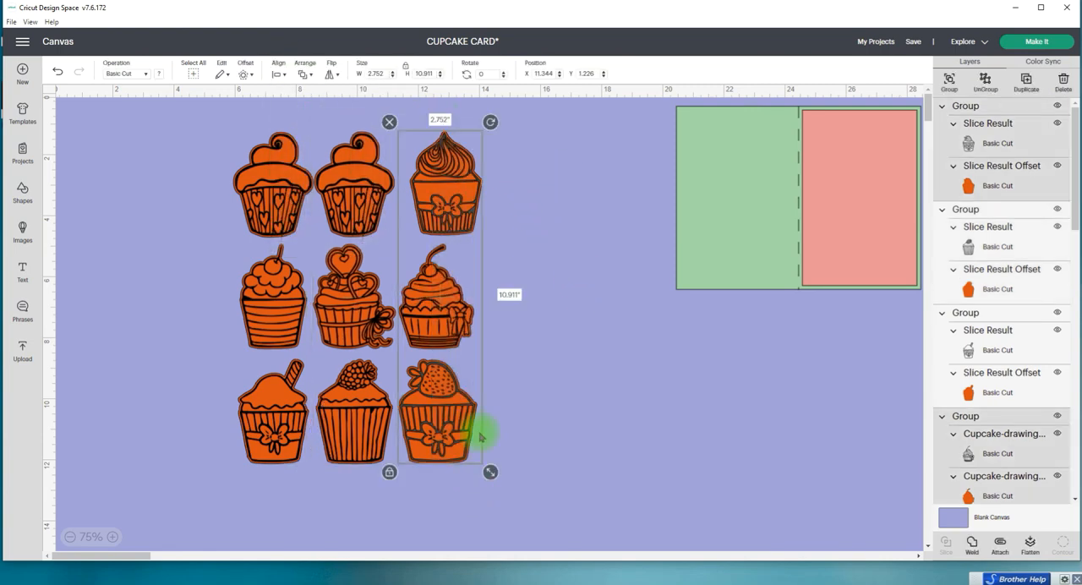
click(278, 74)
click(345, 119)
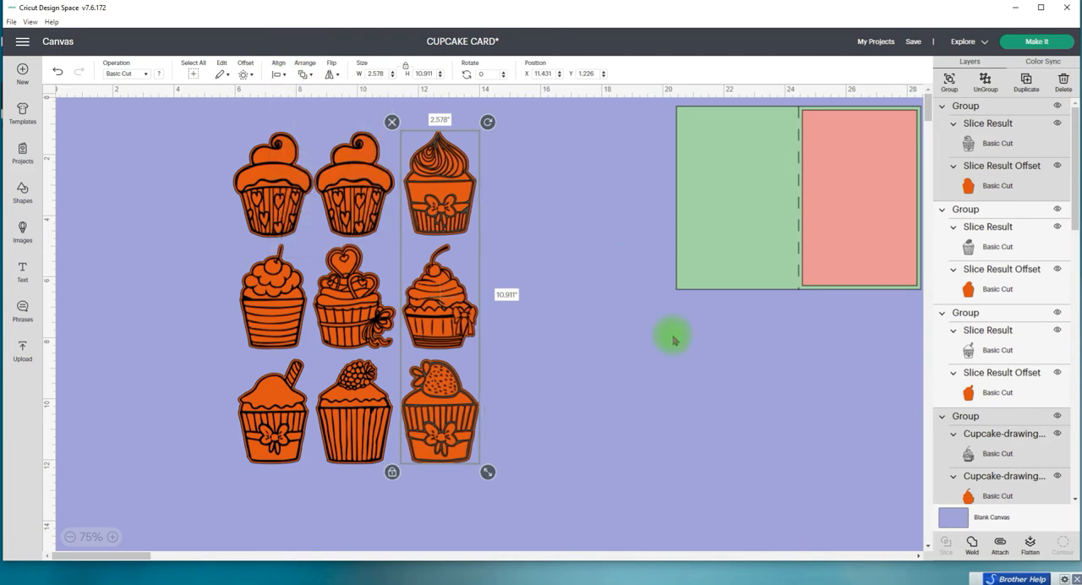
click(594, 327)
Step: Nudge the middle column of cupcakes right to an X position of 8.677, evening out the gaps between columns
drag(342, 171, 350, 459)
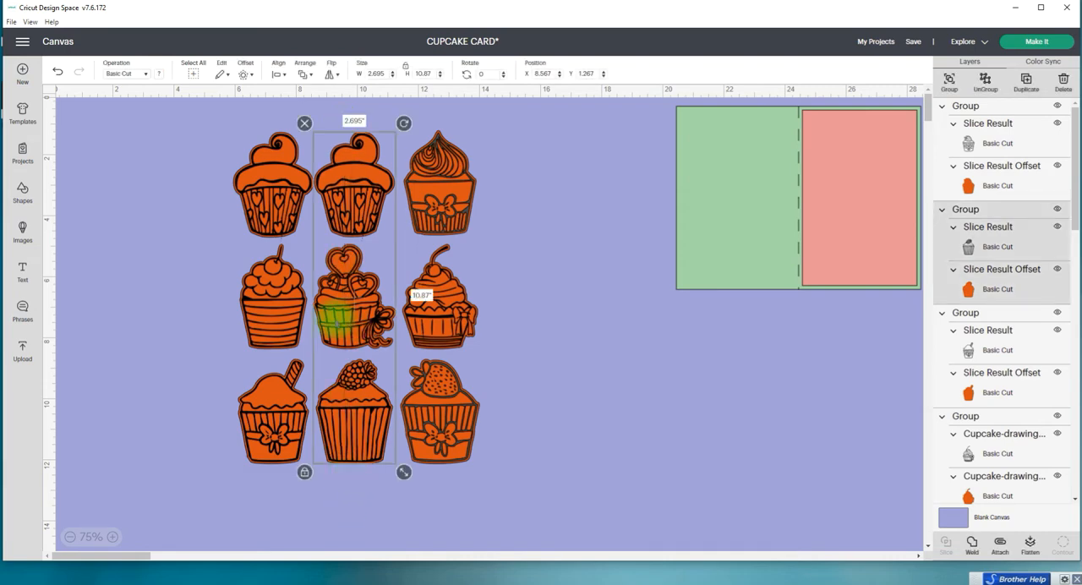
key(Right)
key(Right)
key(Right)
key(Right)
key(Right)
key(Right)
key(Right)
key(Right)
key(Right)
key(Right)
key(Right)
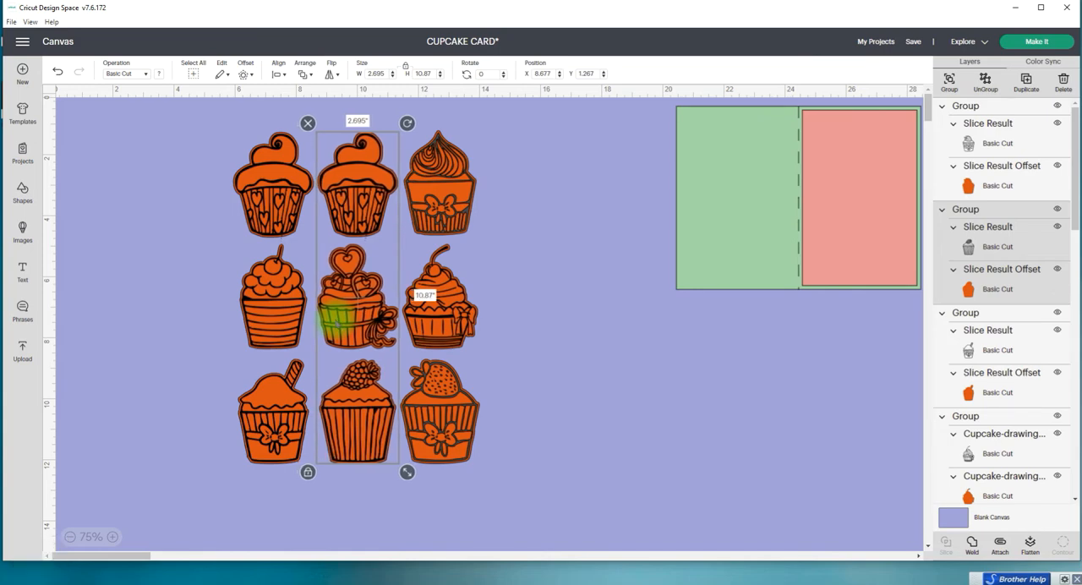
click(549, 366)
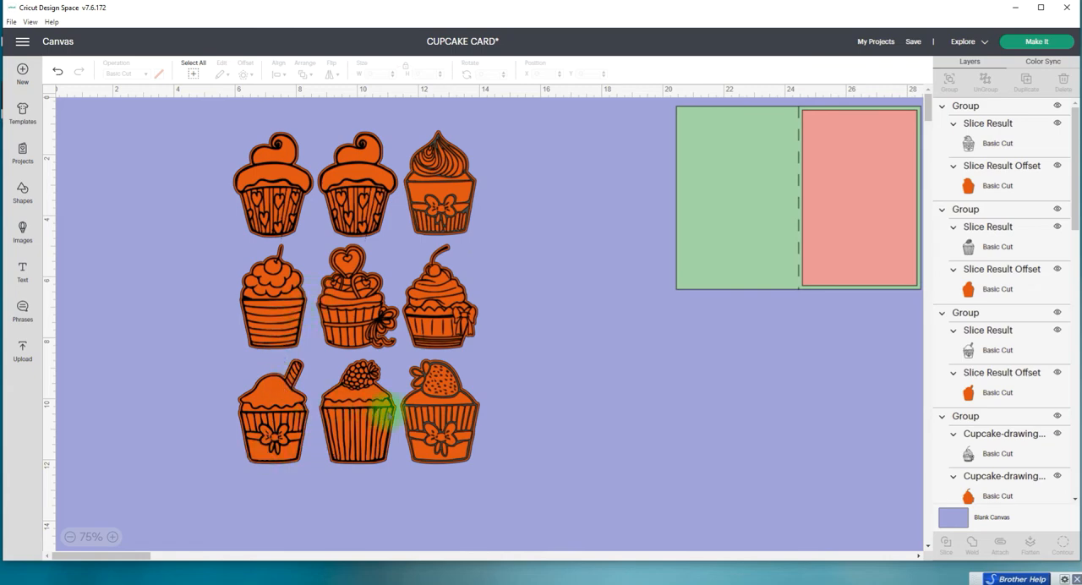
Step: Nudge the third column of cupcakes slightly right to an X position of 11.501
drag(427, 119, 487, 478)
key(Right)
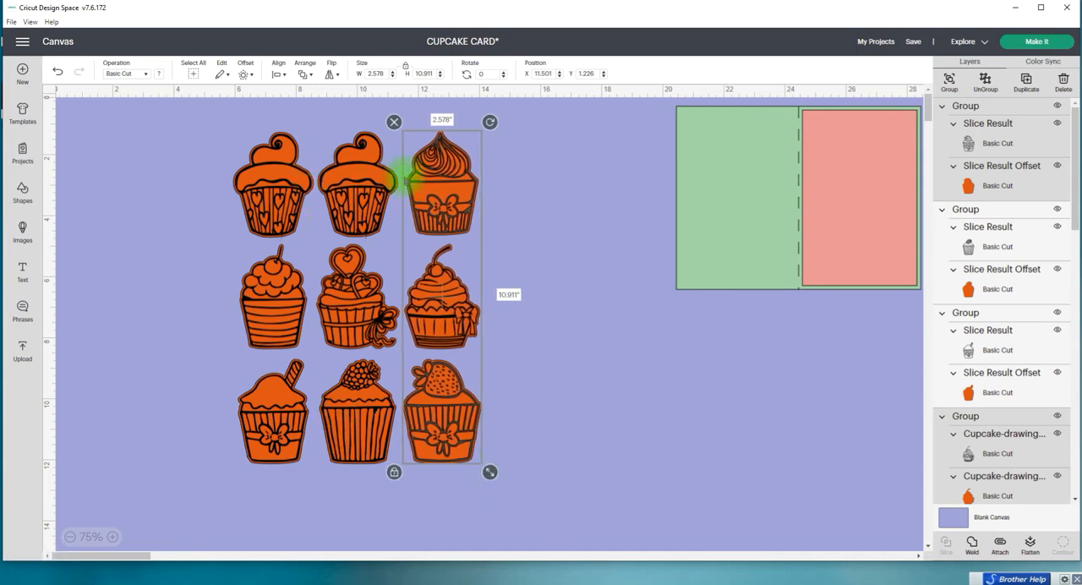
click(605, 485)
Step: Resize all nine cupcakes together to a width of 3 inches, keeping their proportions
drag(200, 120, 553, 487)
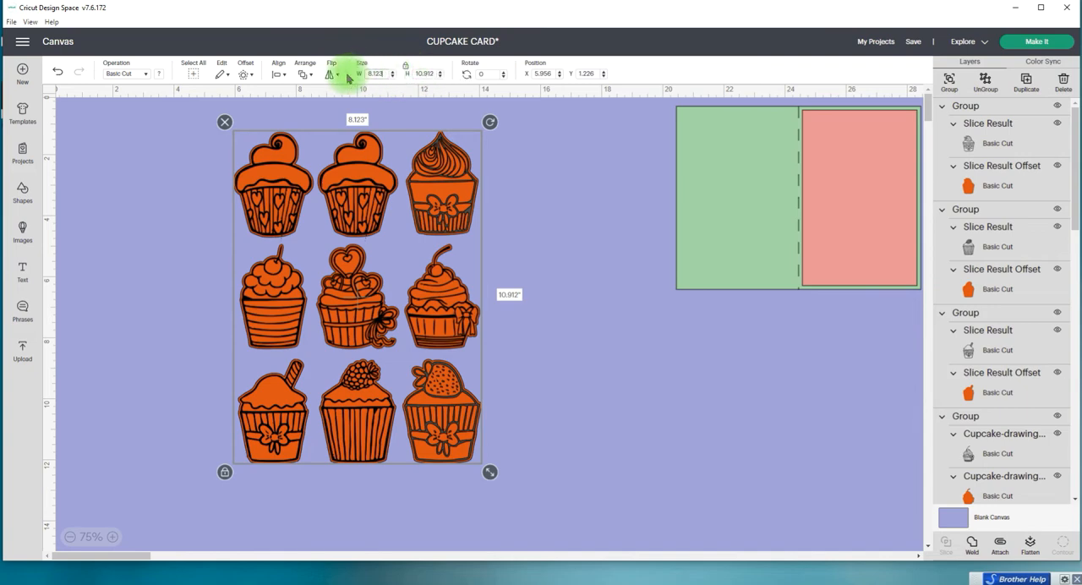
text(3)
key(Return)
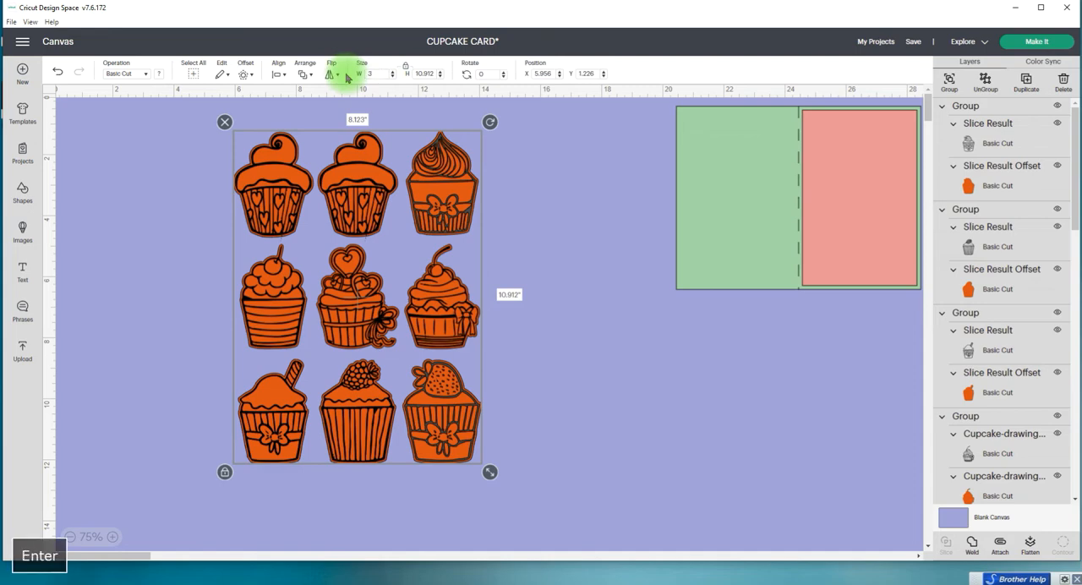
Step: Move the reduced cupcake grid to about X 5.4, Y 3.226, and place the card beside it at about X 9.662, Y 3.301
drag(277, 191, 260, 251)
drag(799, 223, 472, 315)
click(275, 257)
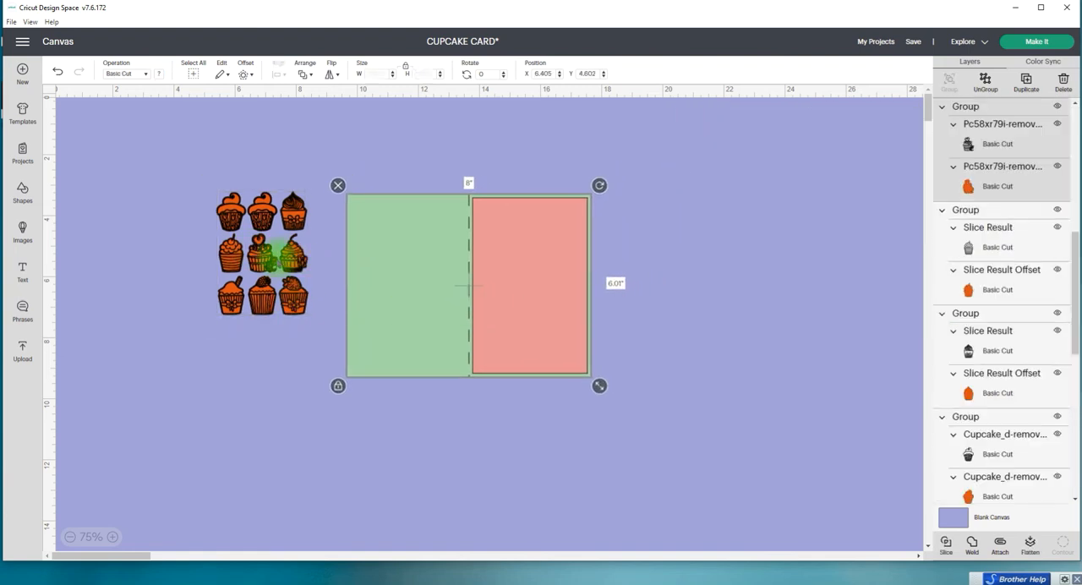
Step: Move the nine cupcakes onto the pink front panel at about X 14.067, Y 4.628, and enlarge them to about 3.238 inches wide
drag(179, 148, 308, 336)
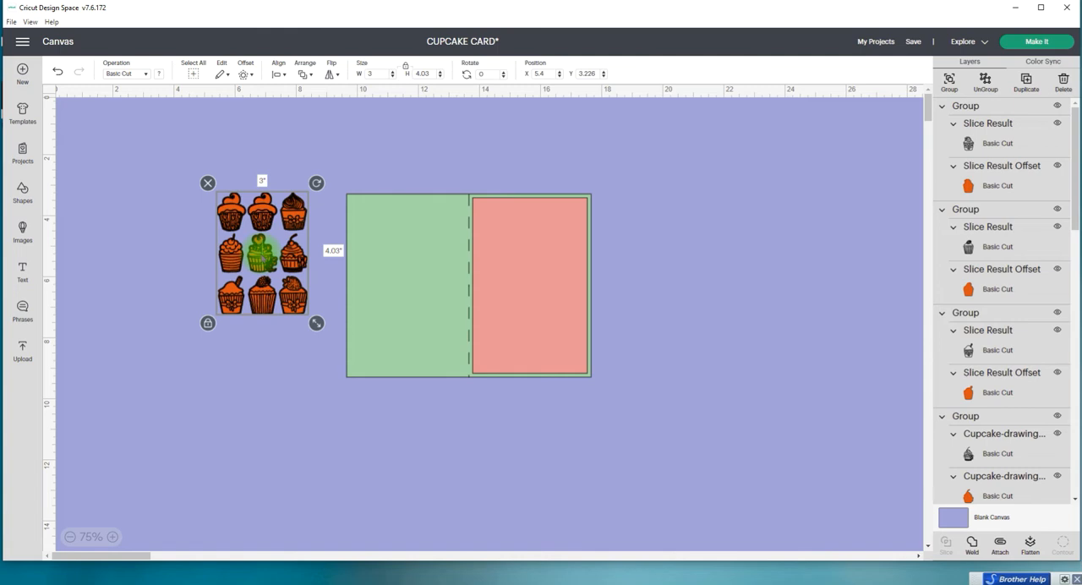
drag(262, 251, 529, 298)
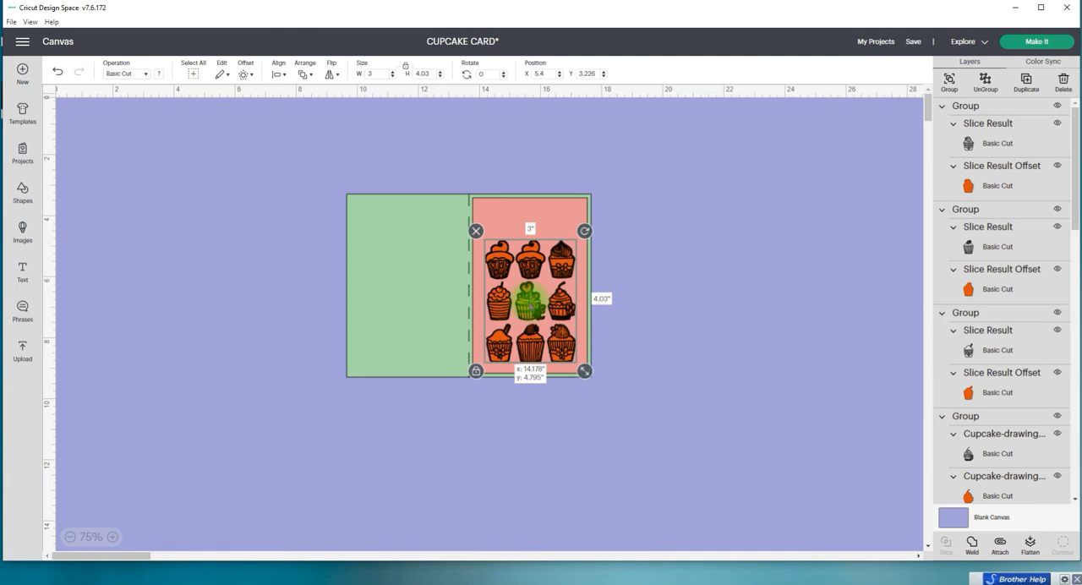
mouse_move(529, 298)
mouse_down()
mouse_move(545, 295)
mouse_move(527, 285)
mouse_up()
click(592, 358)
click(558, 336)
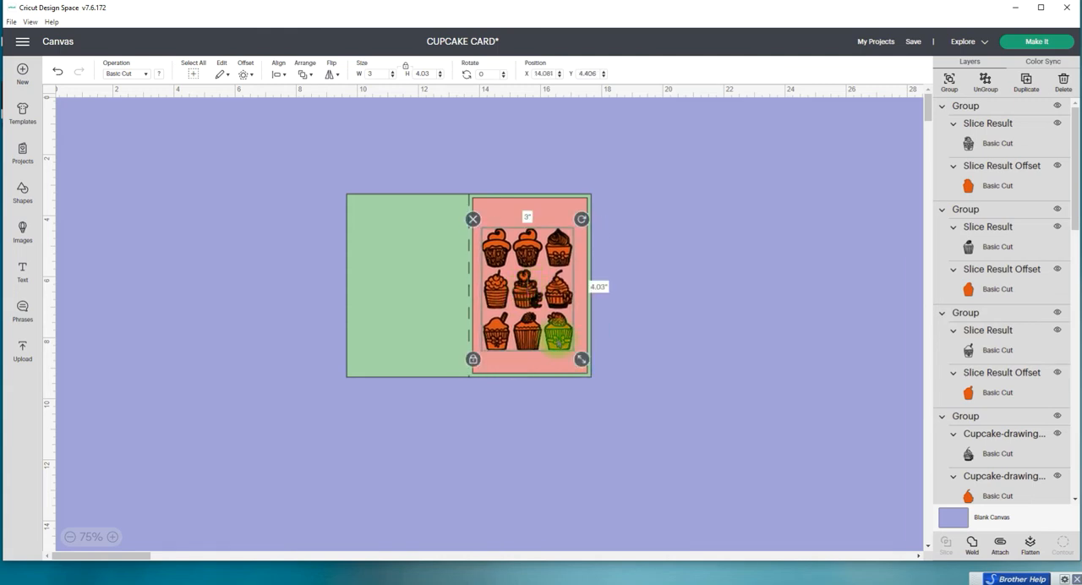
drag(582, 359, 588, 368)
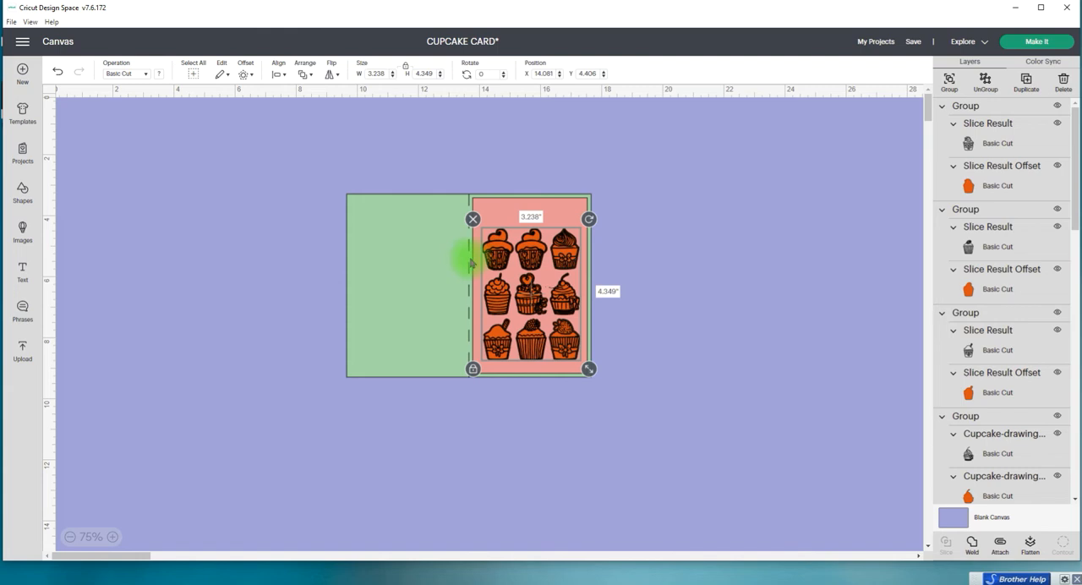
mouse_move(497, 254)
mouse_down()
mouse_move(483, 258)
mouse_move(503, 252)
mouse_move(501, 265)
mouse_move(501, 208)
mouse_move(496, 261)
mouse_up()
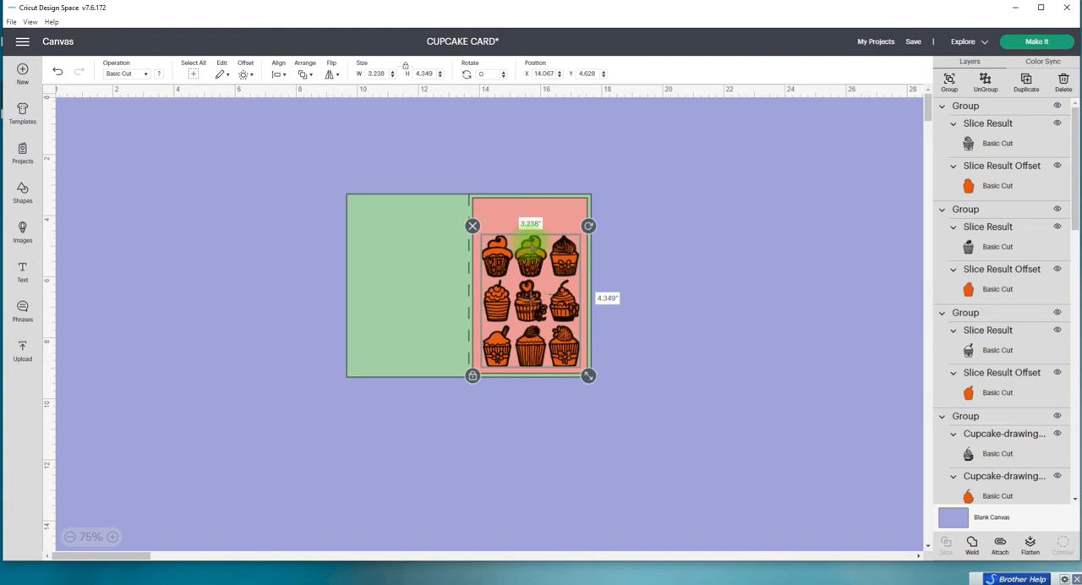
Step: Group the nine cupcakes together and ungroup the card so its pink front panel is separate from the scored base
click(950, 85)
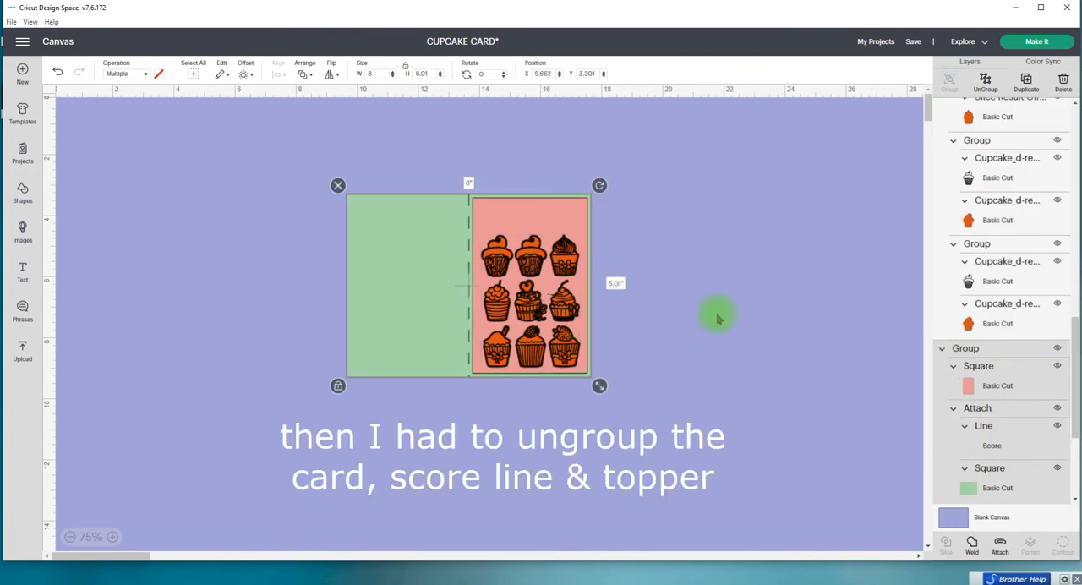
click(718, 314)
Step: Center the cupcake group horizontally on the pink front panel
click(524, 243)
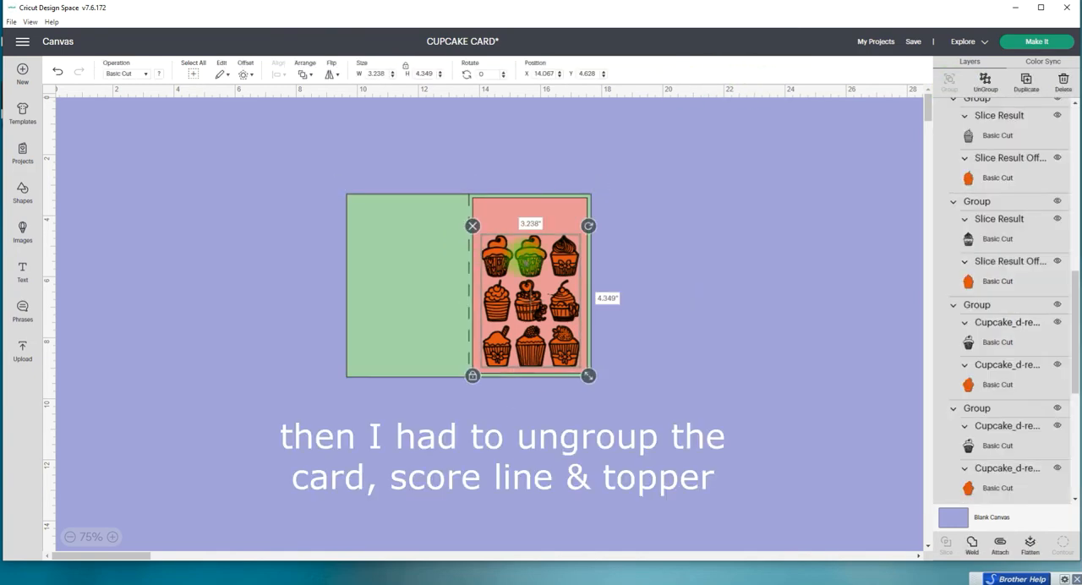
shift+click(497, 214)
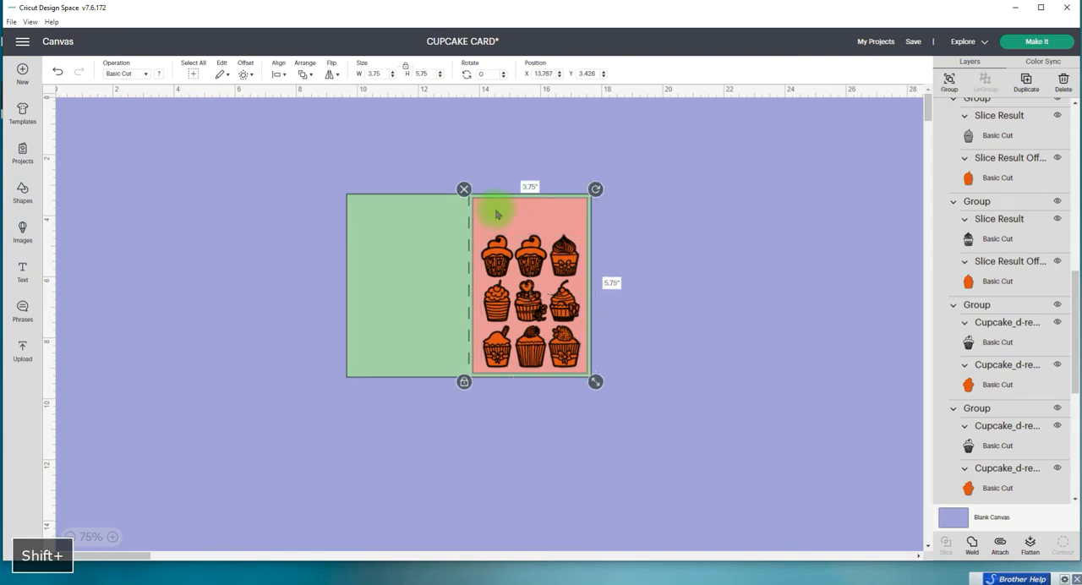
click(279, 69)
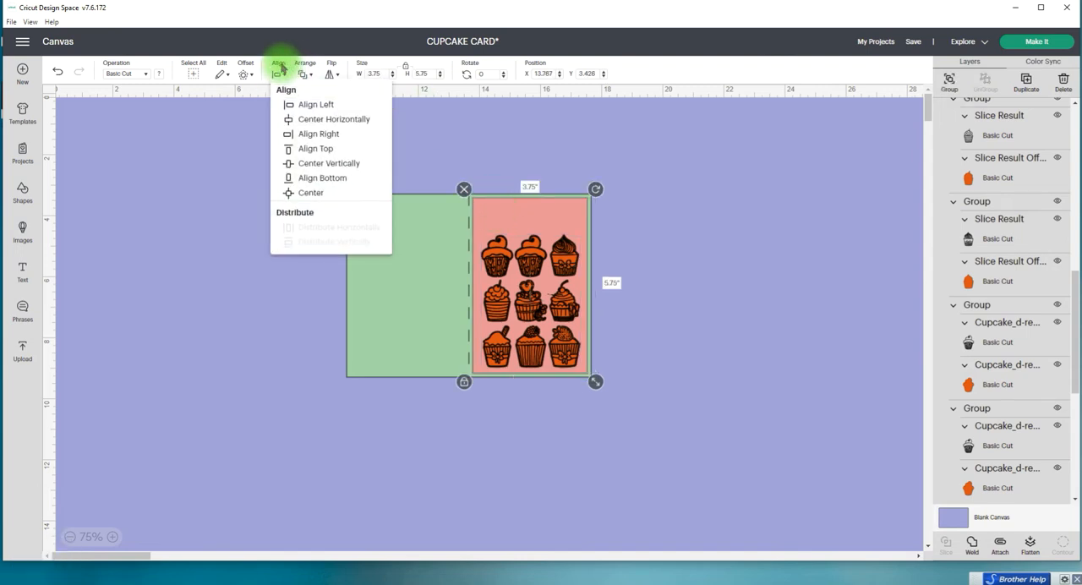
click(309, 122)
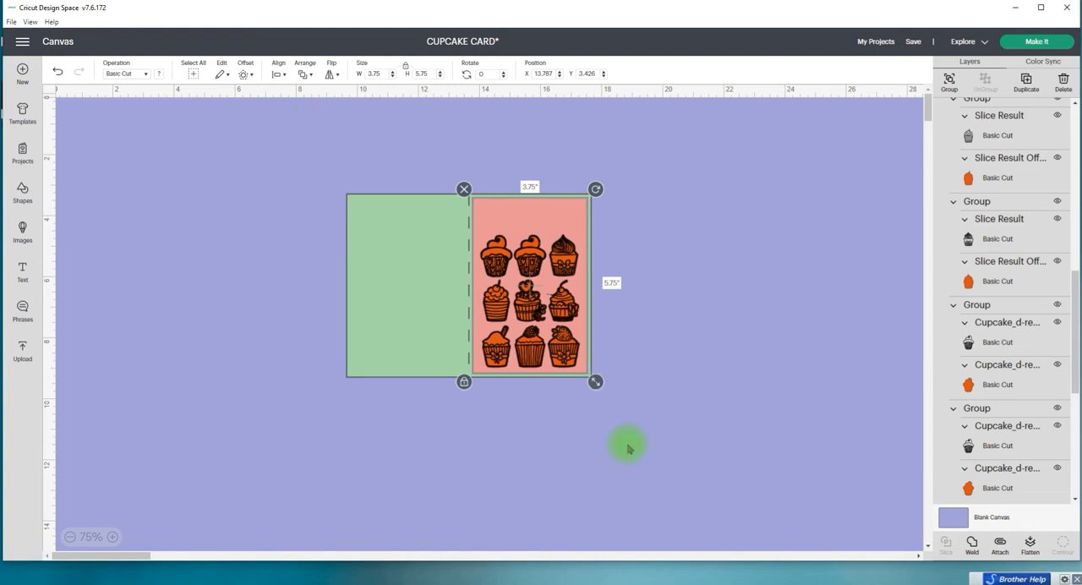
click(676, 295)
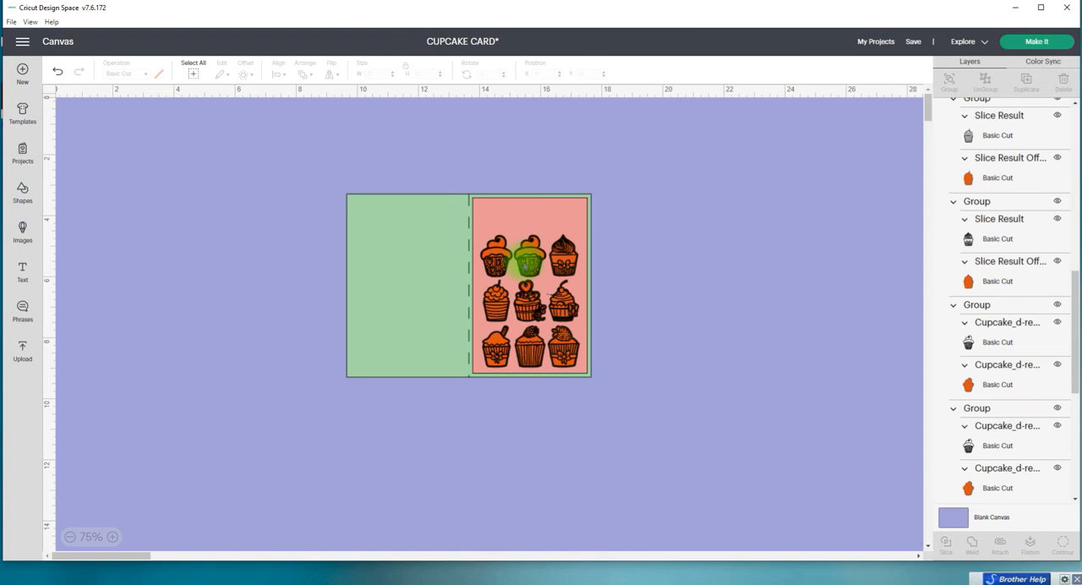
Step: Ungroup the cupcake grid into nine individual cupcake groups
click(527, 260)
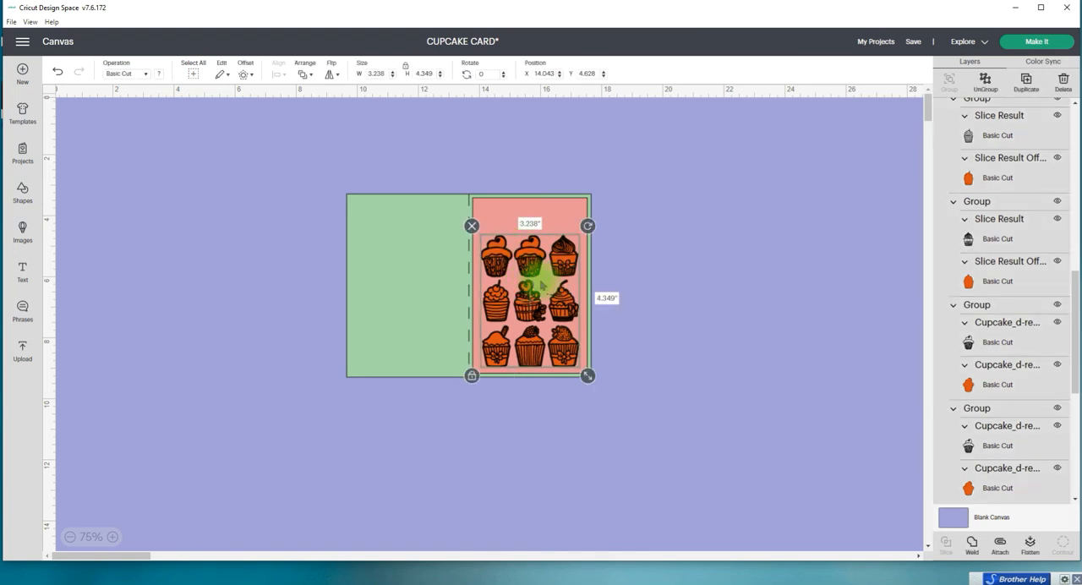
click(981, 83)
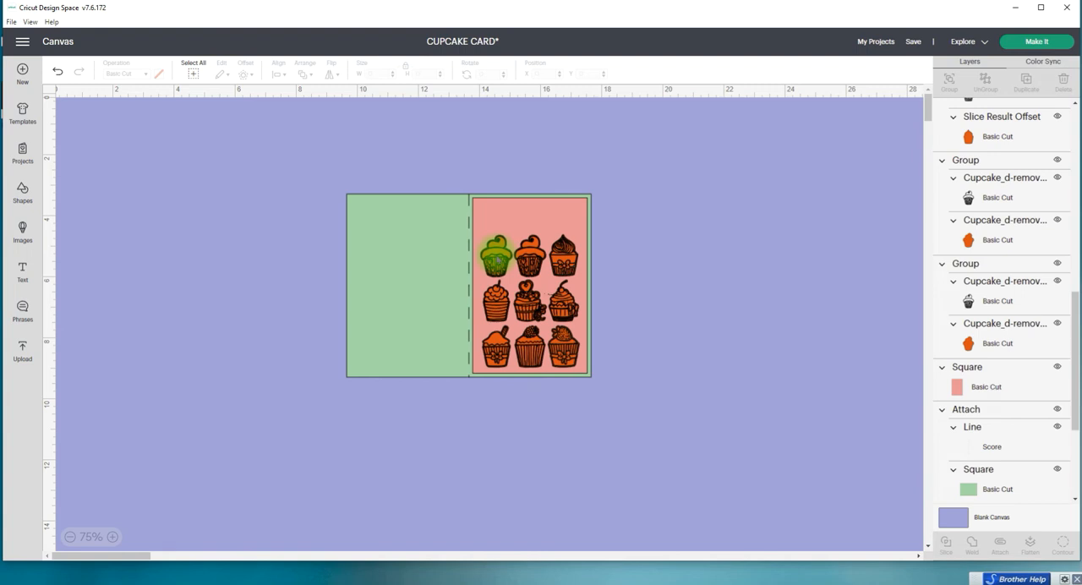
click(496, 253)
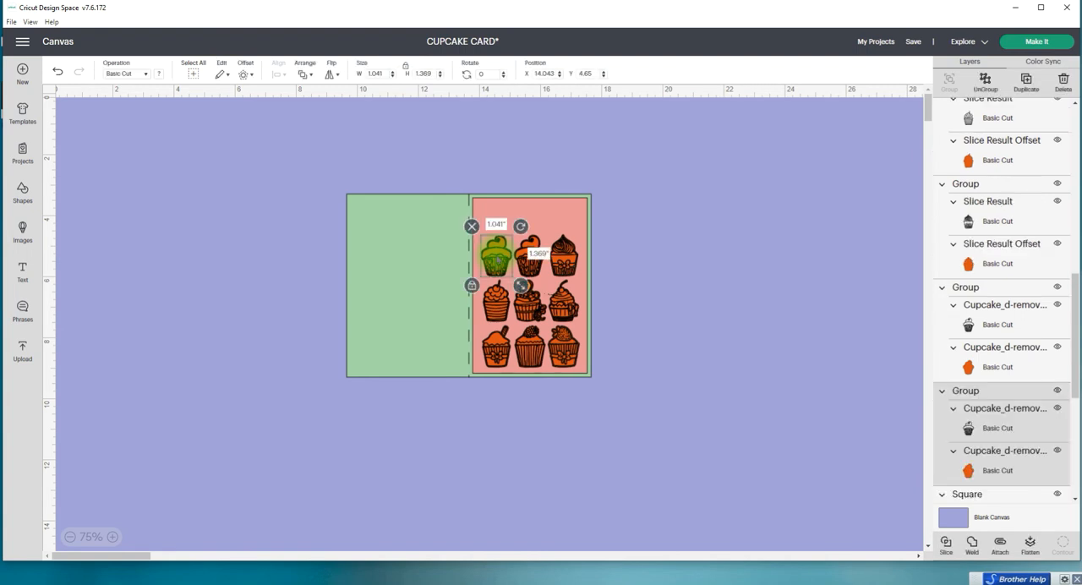
click(807, 268)
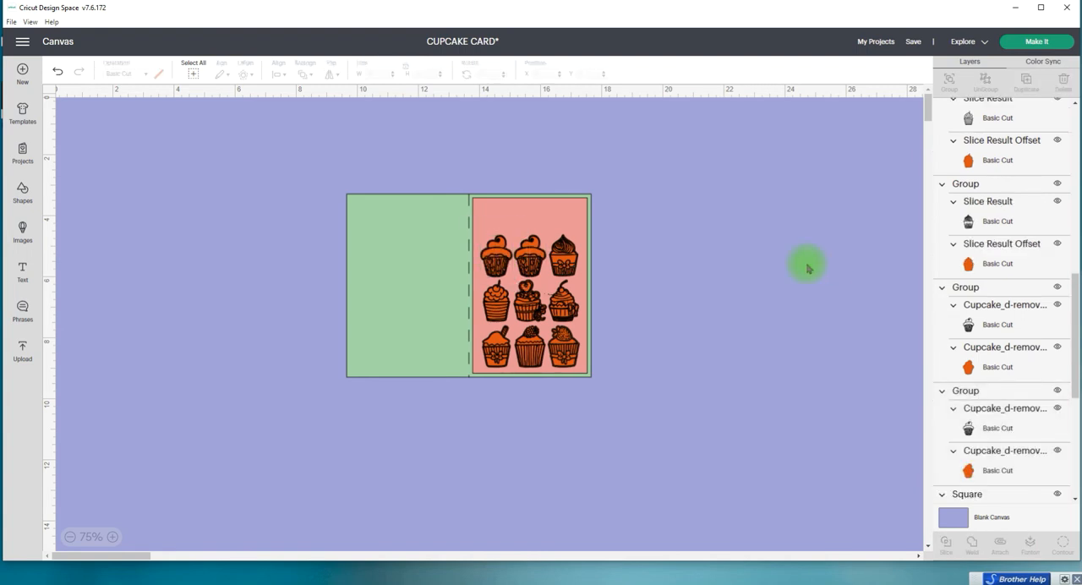
Step: Ungroup each of the three bottom-row cupcakes into its drawn layer and orange offset
drag(1076, 292, 1076, 103)
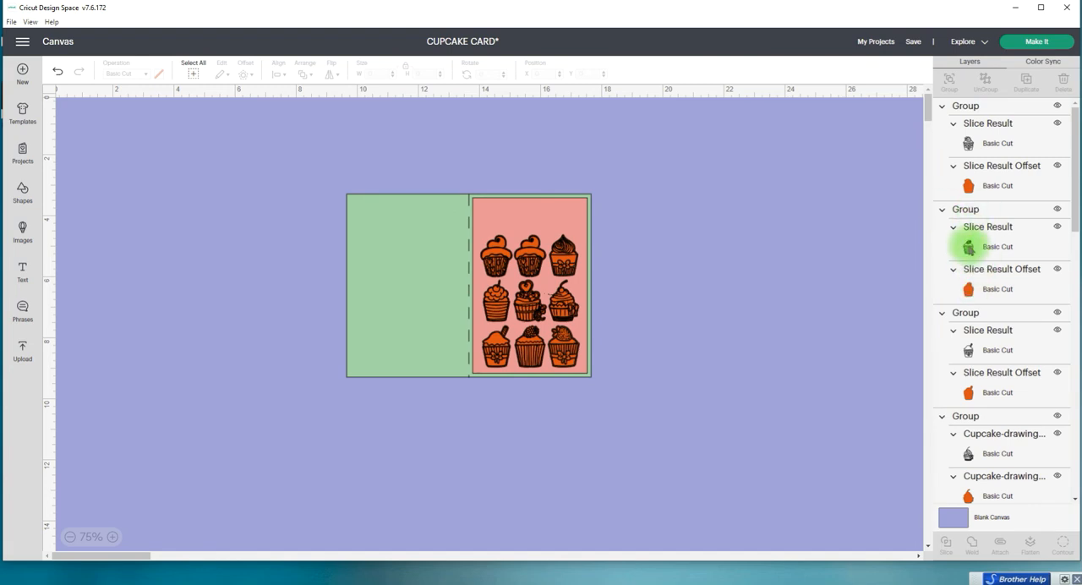
click(978, 111)
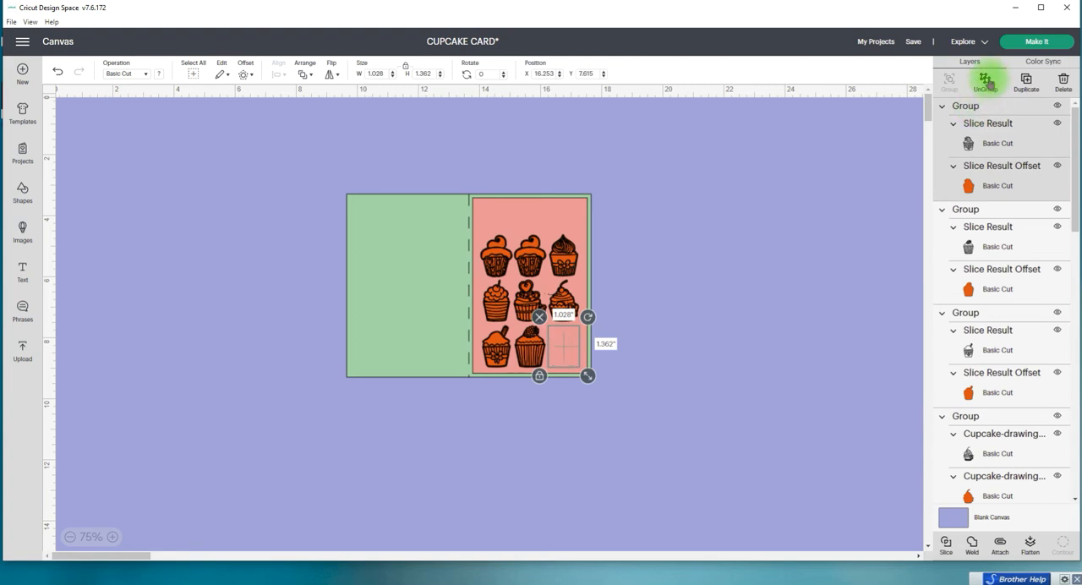
click(987, 80)
click(974, 194)
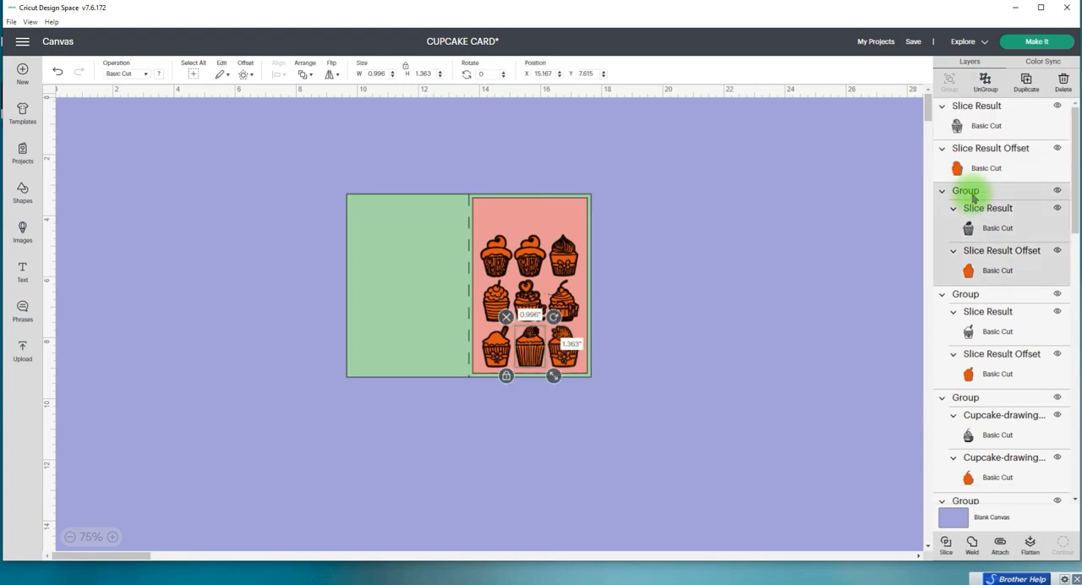
click(985, 80)
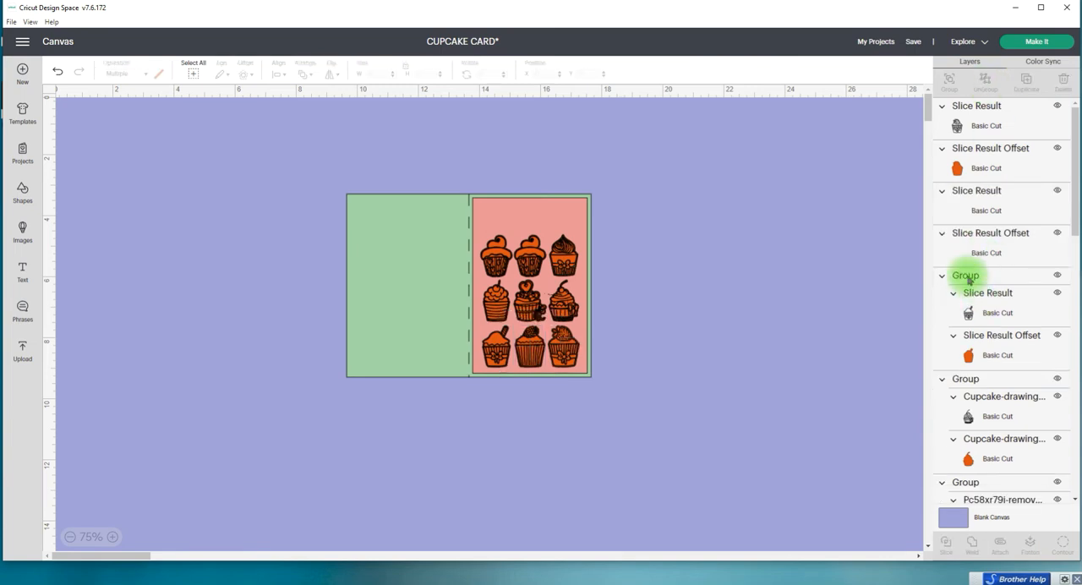
click(967, 274)
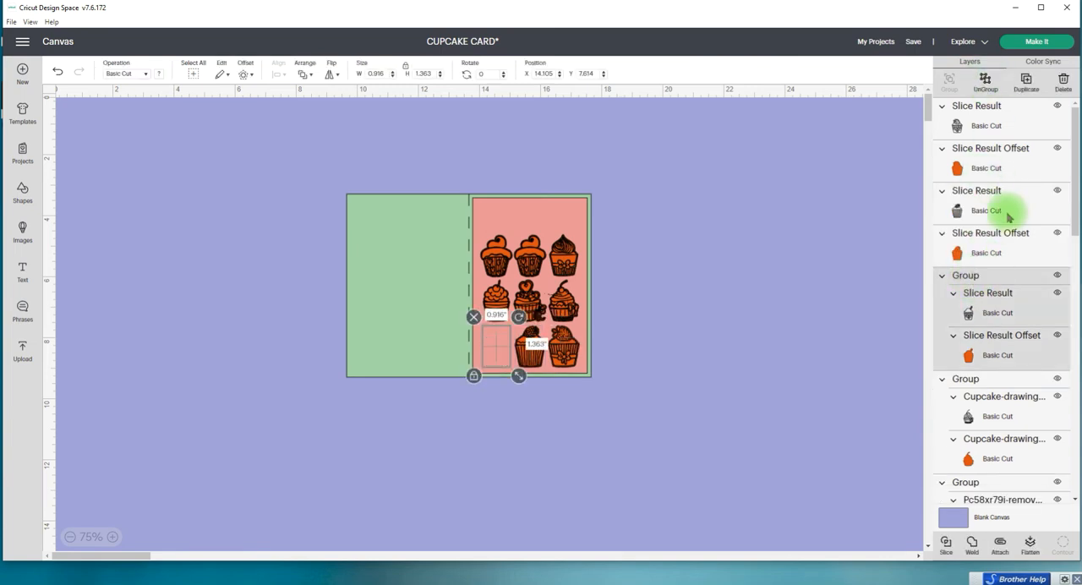
scroll(978, 248, down, 4)
Step: Ungroup each of the three middle-row cupcakes into its drawn layer and orange offset
click(966, 189)
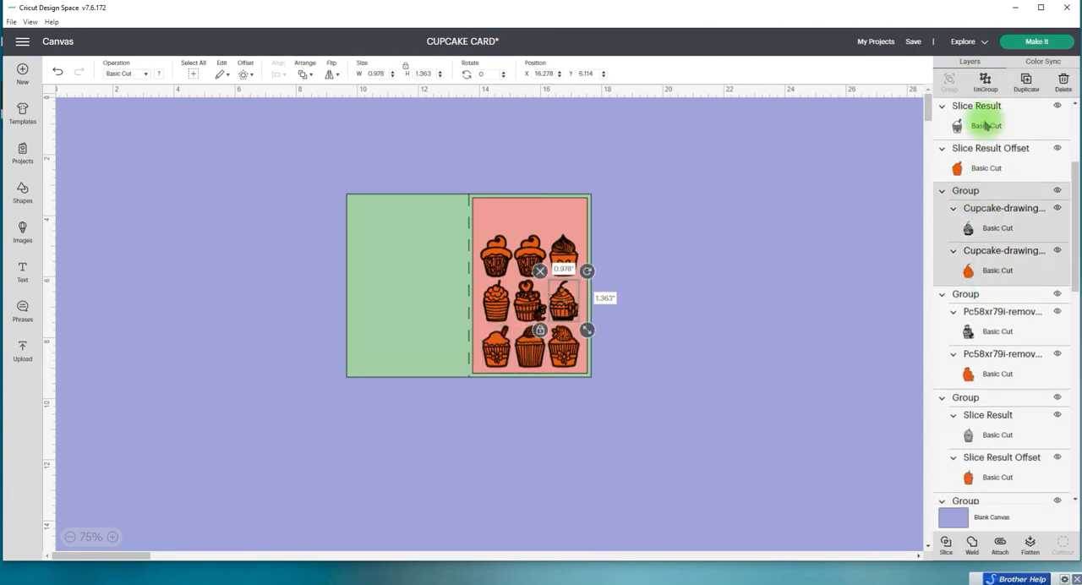
click(985, 81)
click(967, 275)
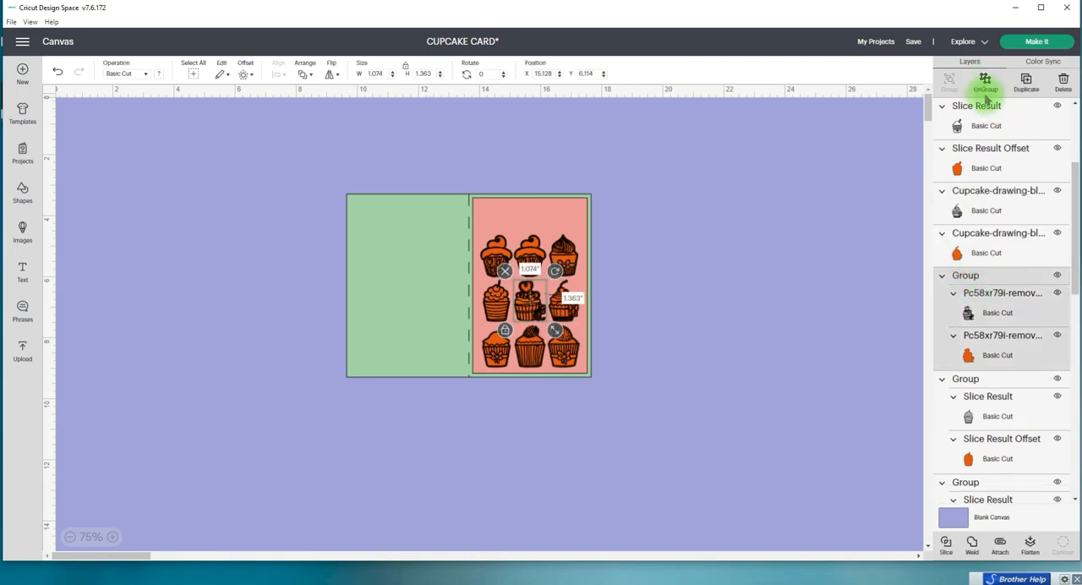
click(985, 80)
click(966, 360)
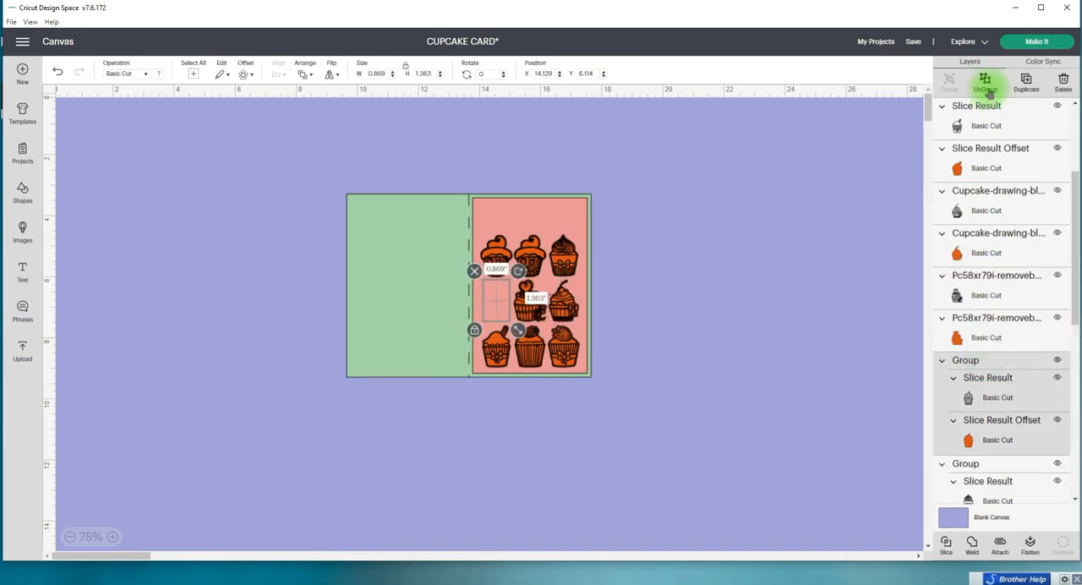
click(987, 82)
Step: Ungroup each of the three top-row cupcakes into its drawn layer and orange offset
scroll(989, 279, down, 4)
click(964, 276)
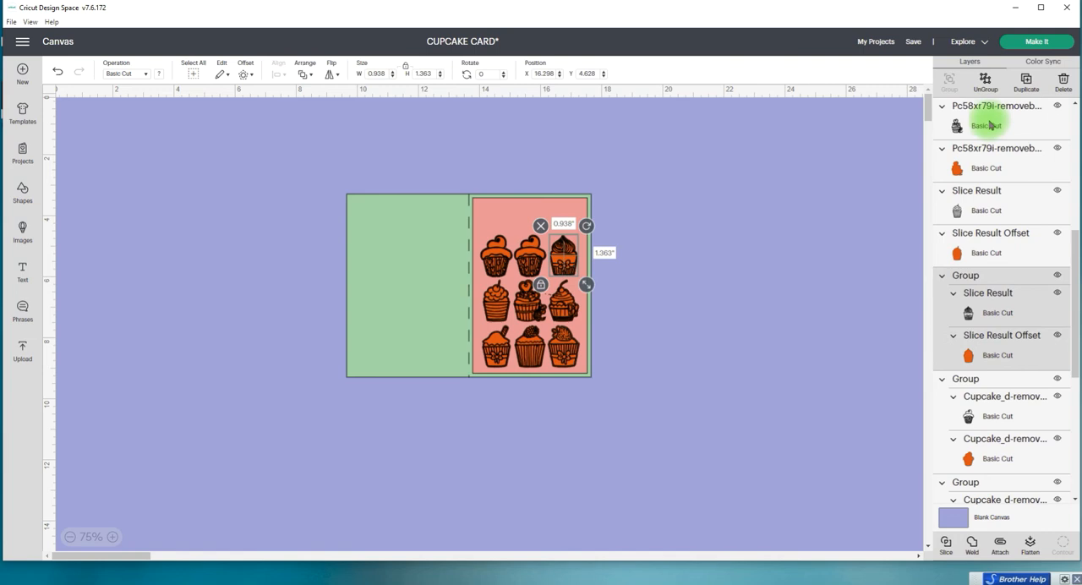
click(984, 80)
scroll(996, 316, down, 4)
click(964, 191)
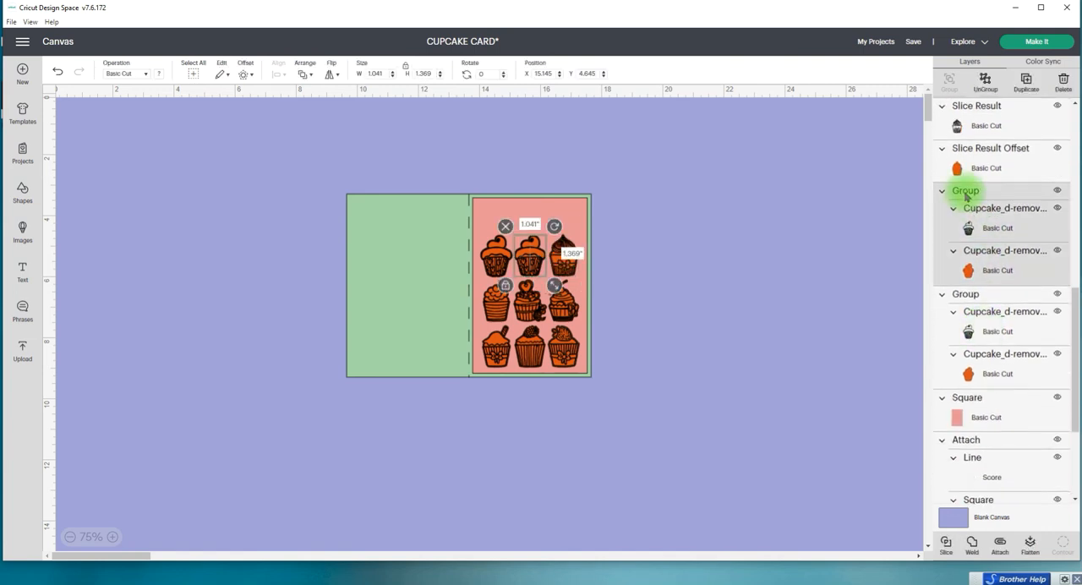
click(985, 83)
click(964, 276)
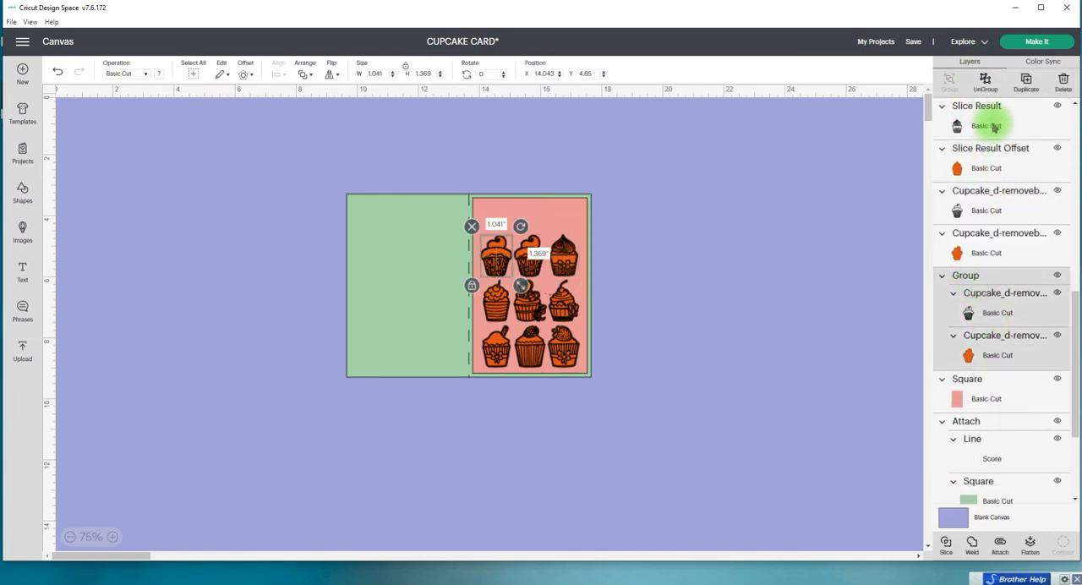
click(985, 83)
Step: Select the black drawn layers of the three top-row cupcakes together, leaving out their orange offsets
scroll(979, 355, up, 10)
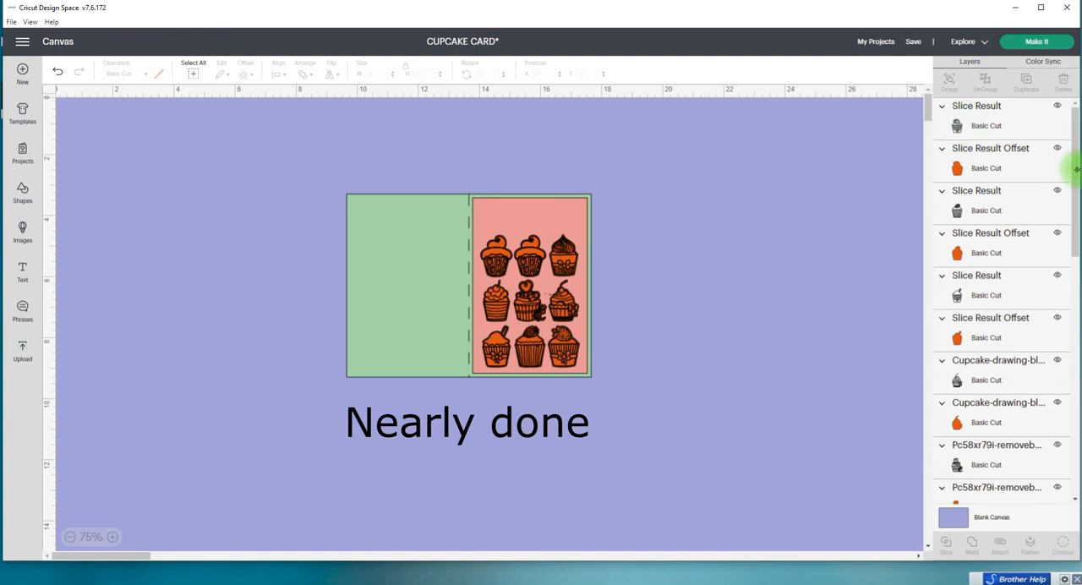
drag(1075, 174, 1071, 471)
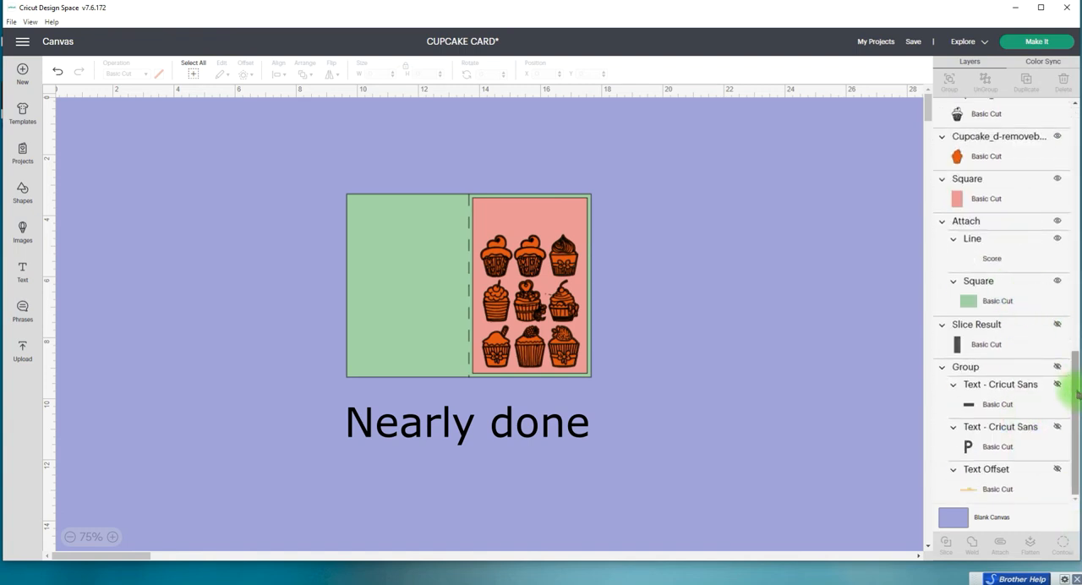
drag(1078, 393, 1073, 317)
click(968, 307)
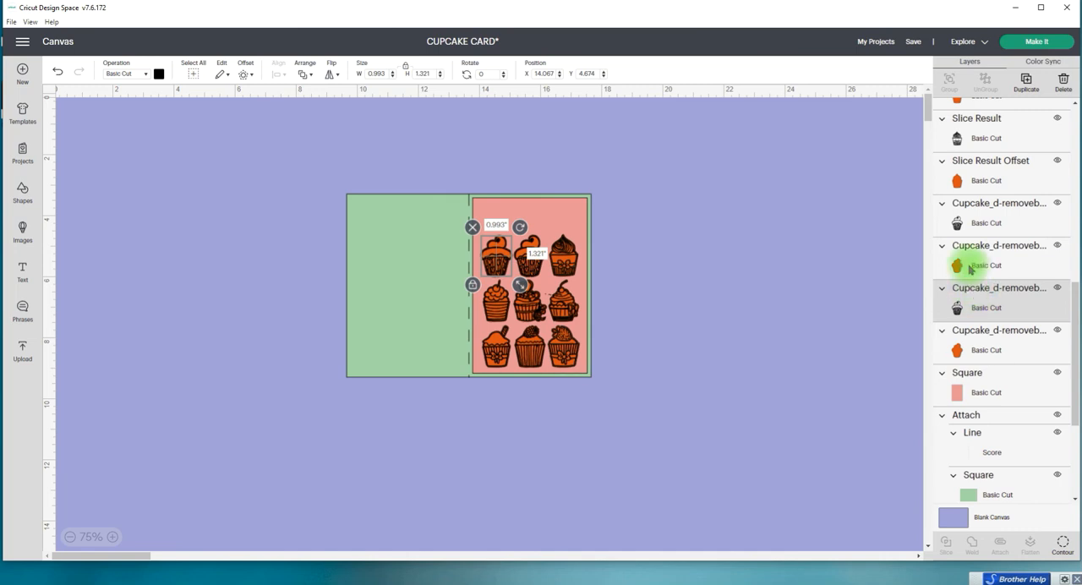
ctrl+click(969, 218)
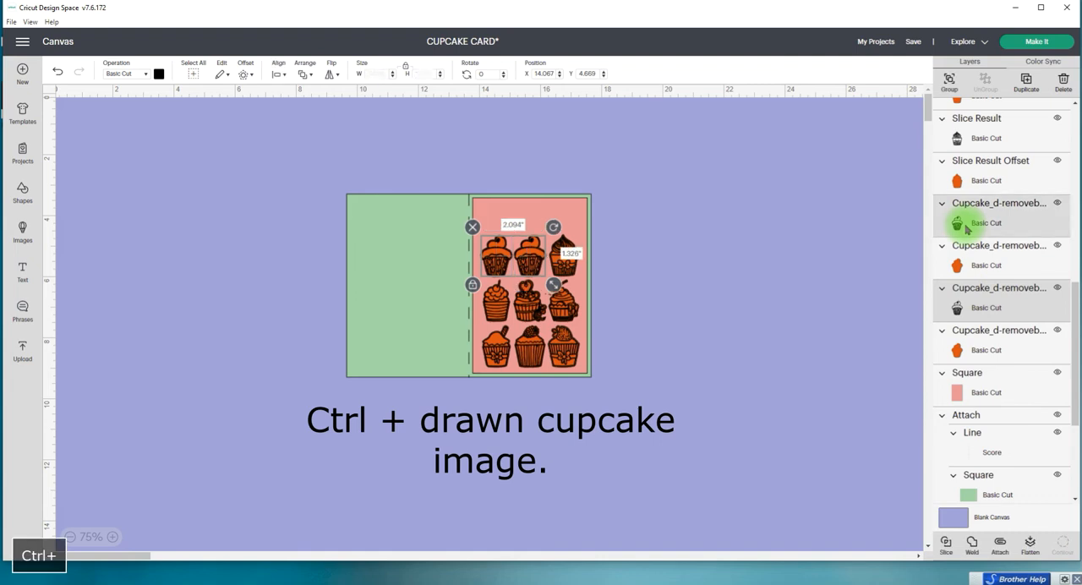
ctrl+click(964, 138)
Step: Add the black drawn layers of the middle-row and bottom-row cupcakes to the selection, leaving out the orange offsets
drag(1064, 290, 1076, 224)
ctrl+click(972, 294)
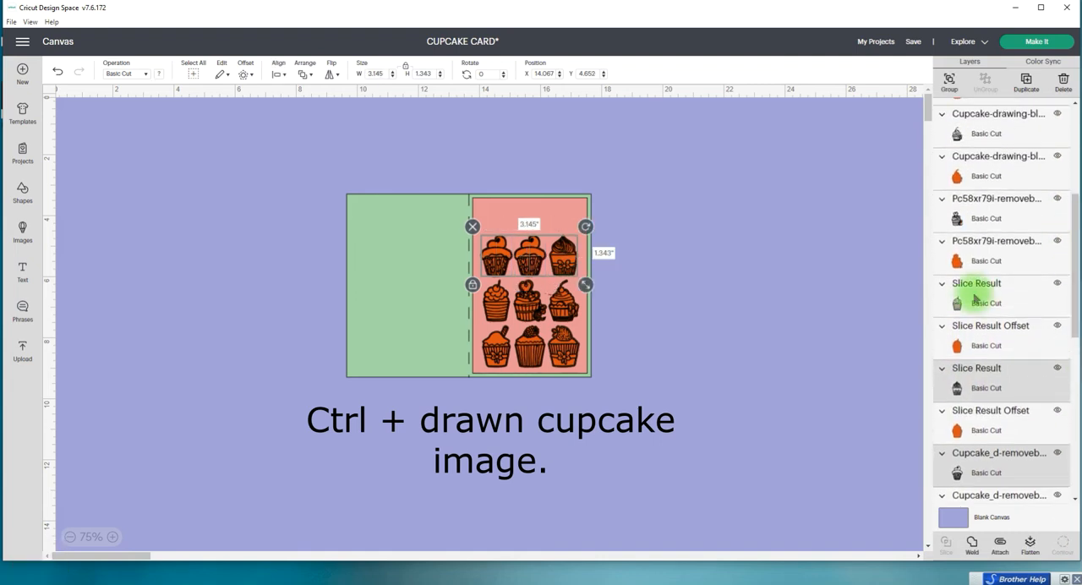
ctrl+click(973, 220)
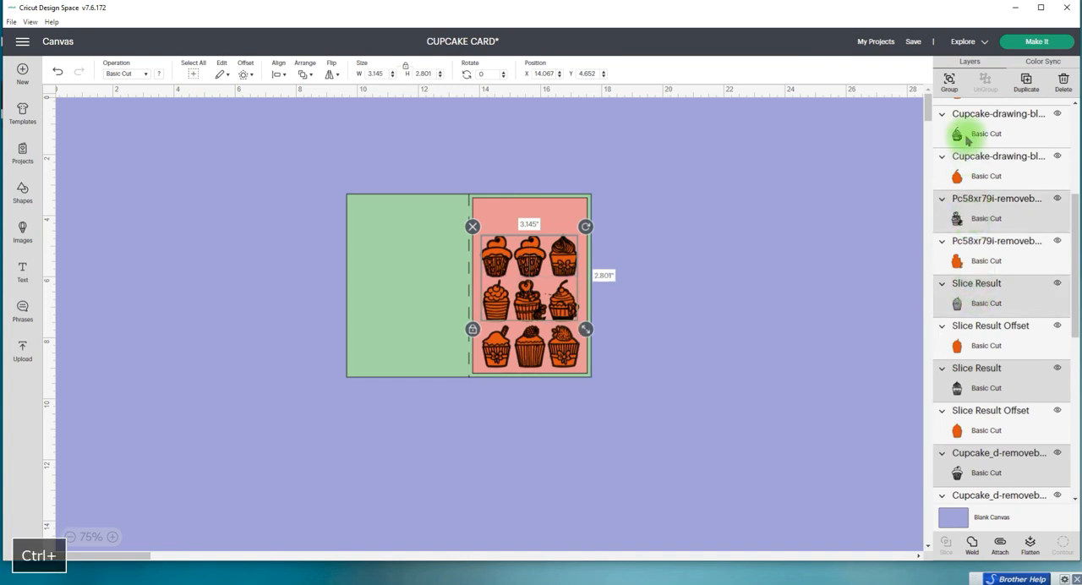
ctrl+click(963, 129)
scroll(1062, 198, up, 6)
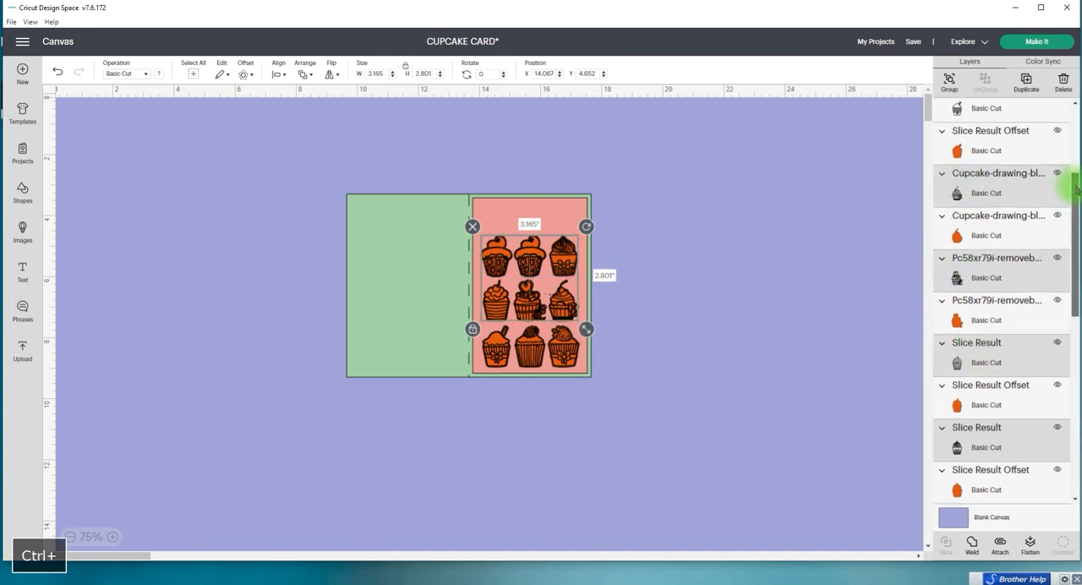
ctrl+click(981, 292)
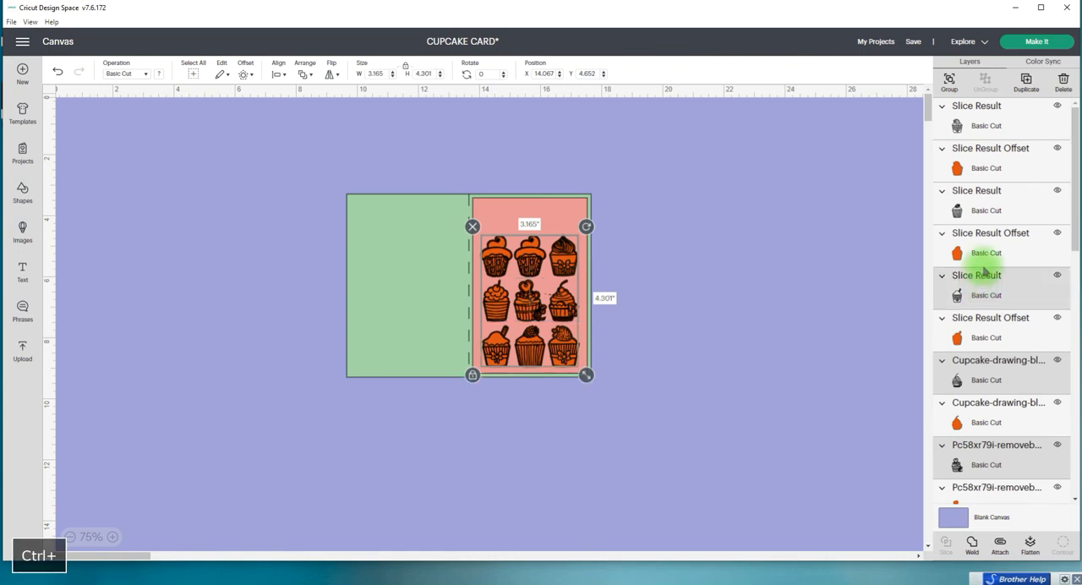
ctrl+click(978, 211)
ctrl+click(958, 121)
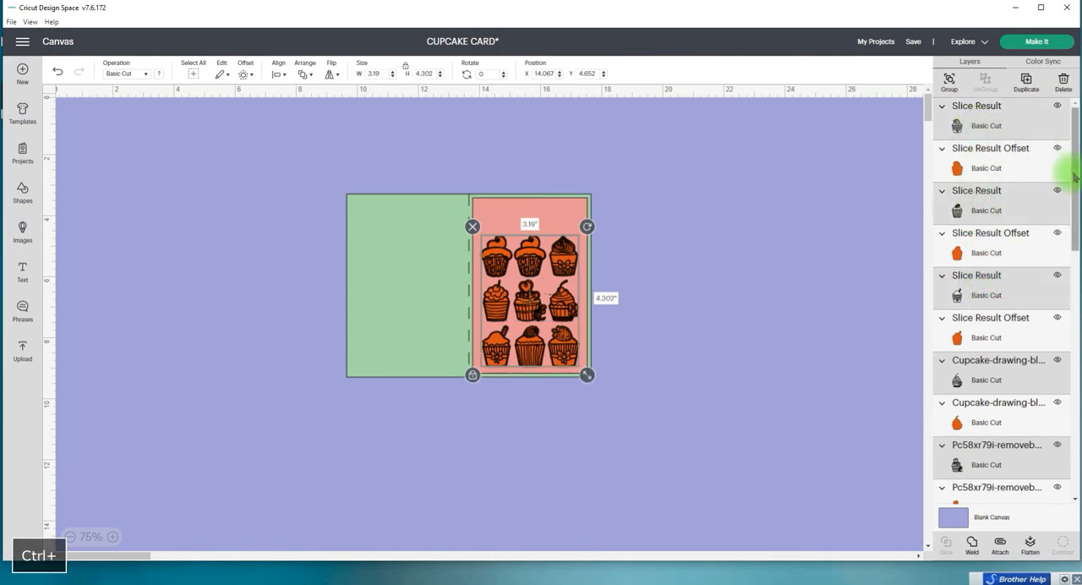
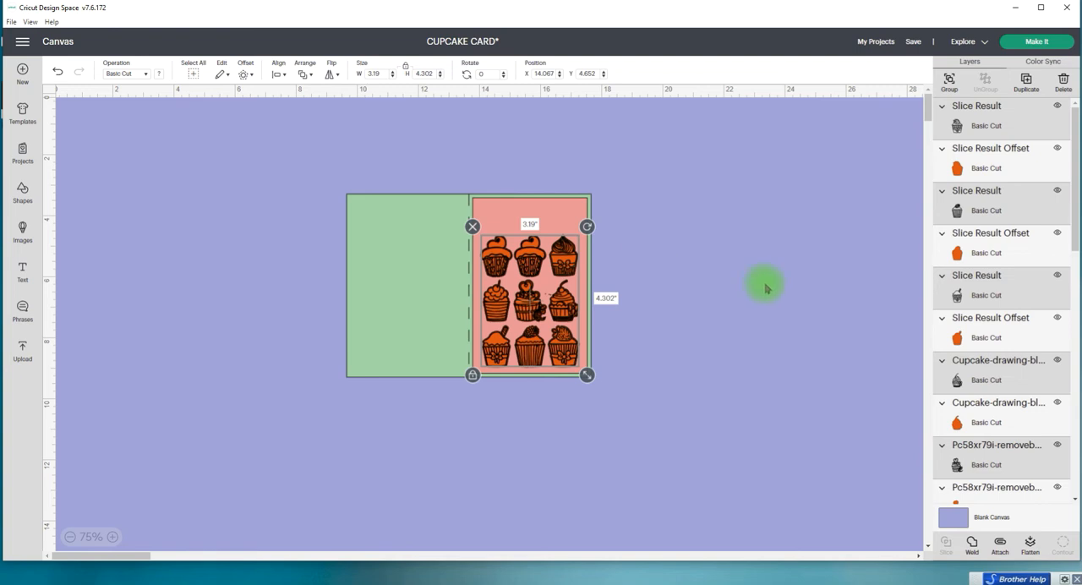
Step: Group the nine selected black cupcake drawings and attach the group to the green scored card base
click(948, 85)
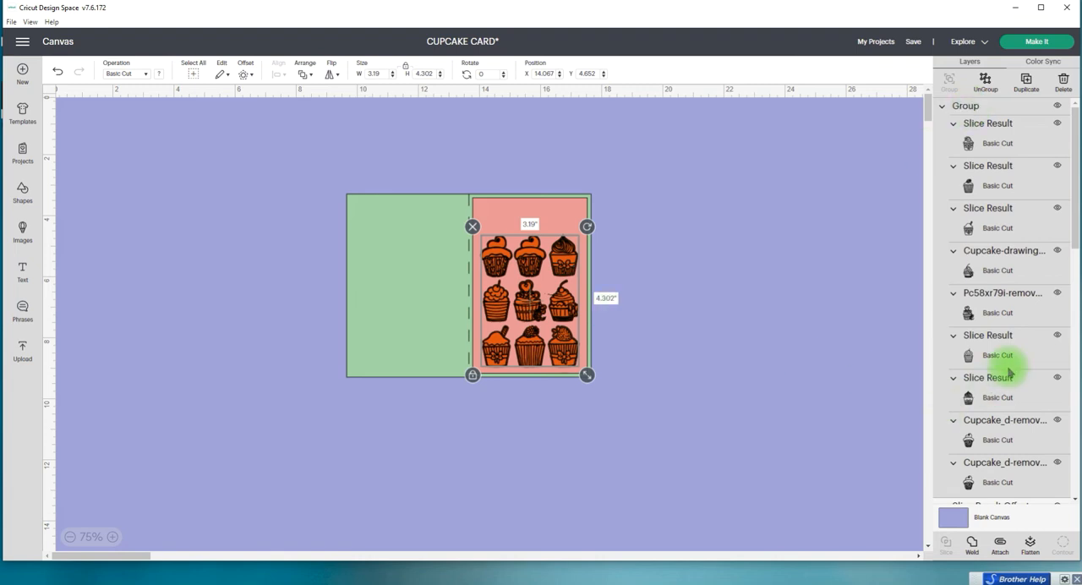
scroll(1078, 245, down, 8)
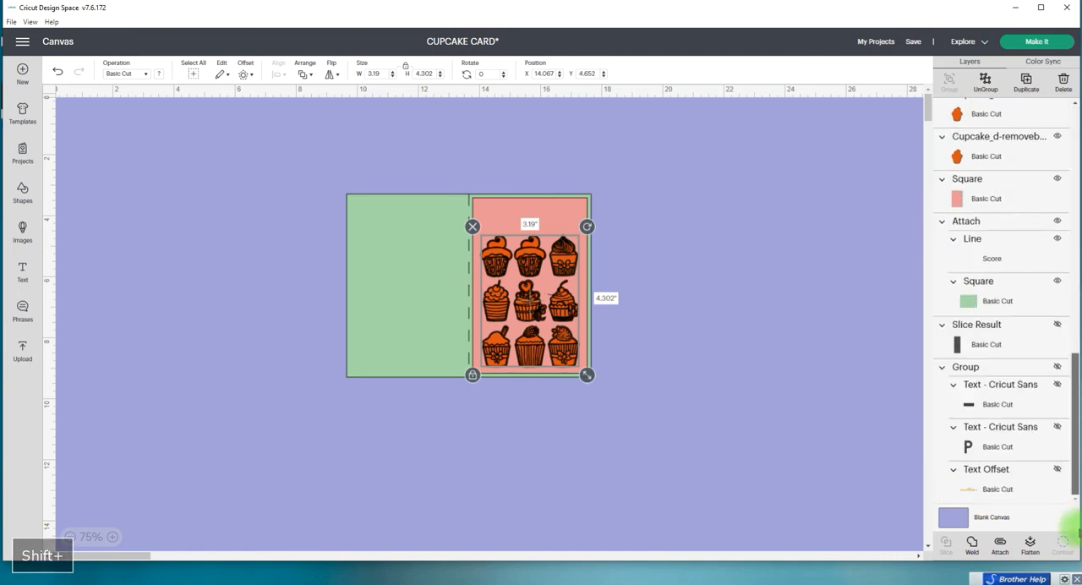
shift+click(964, 301)
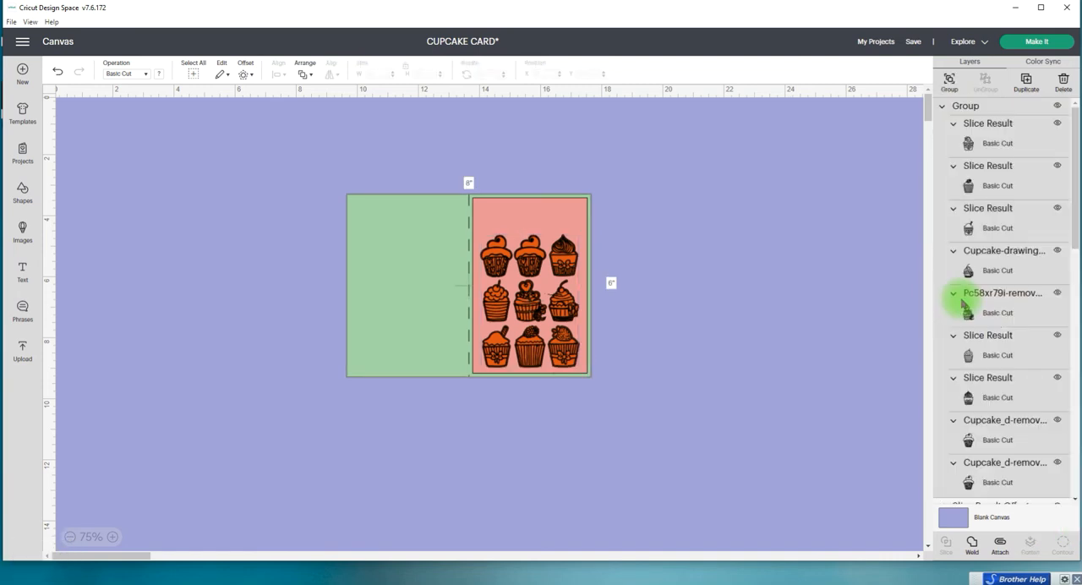
drag(1077, 242, 1075, 507)
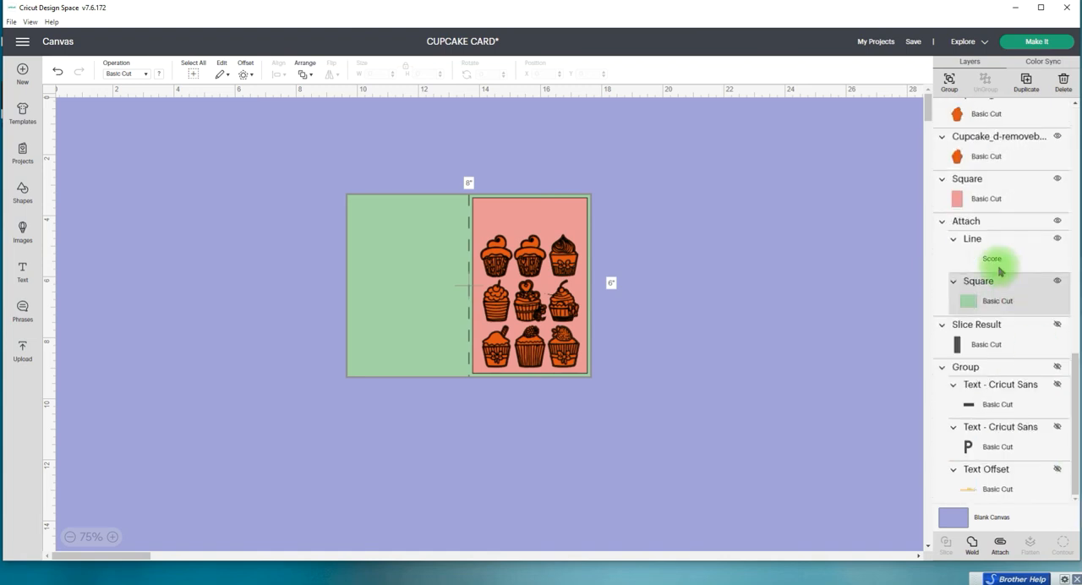
click(984, 550)
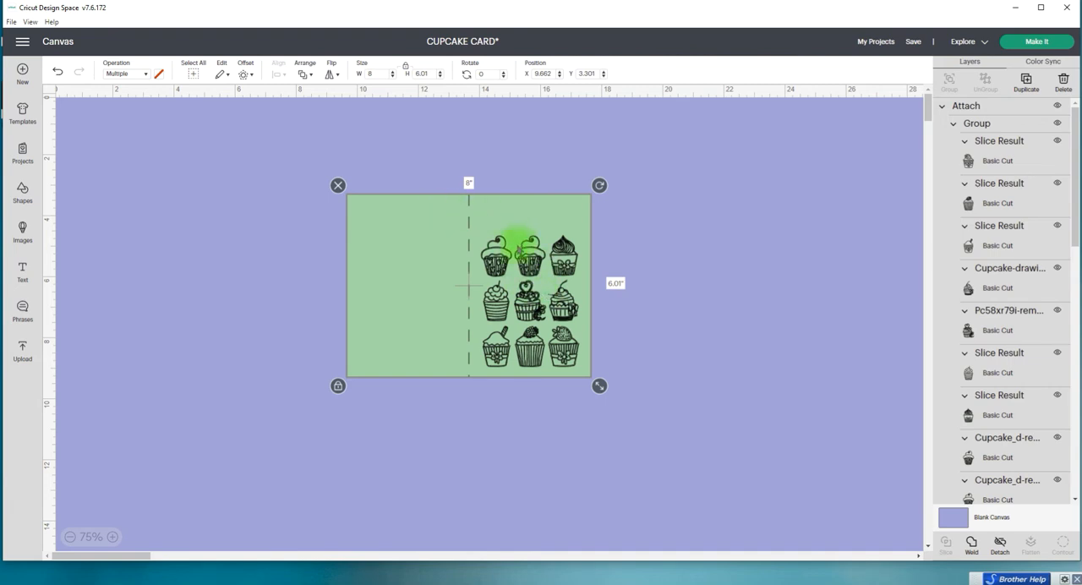
Step: Hide the attached card base with its drawings and select the orange offsets of the top row and the left middle-row cupcake
click(1058, 106)
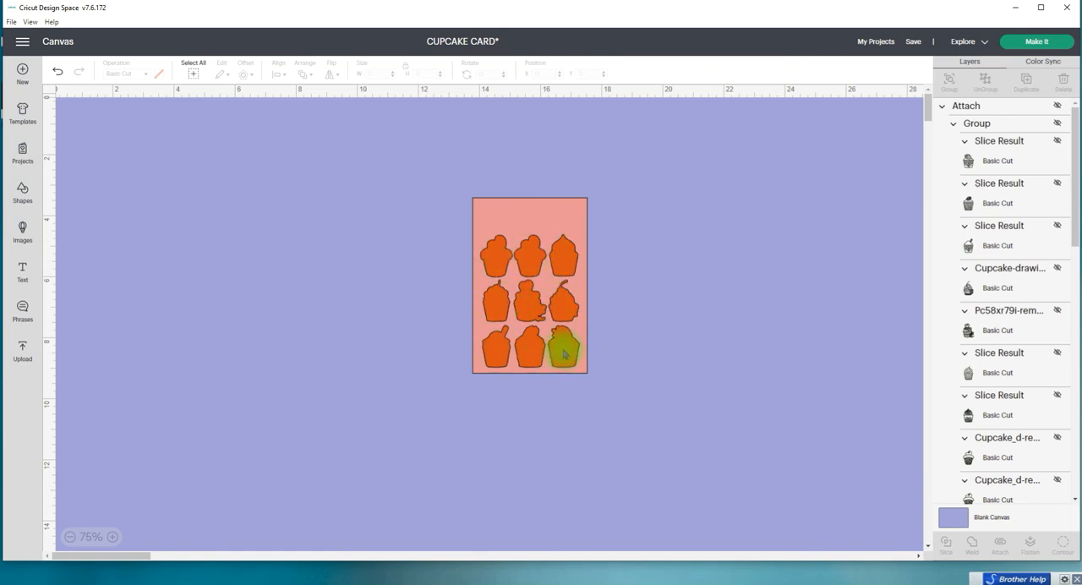
mouse_move(1073, 212)
mouse_down()
mouse_move(1073, 404)
mouse_move(1070, 361)
mouse_up()
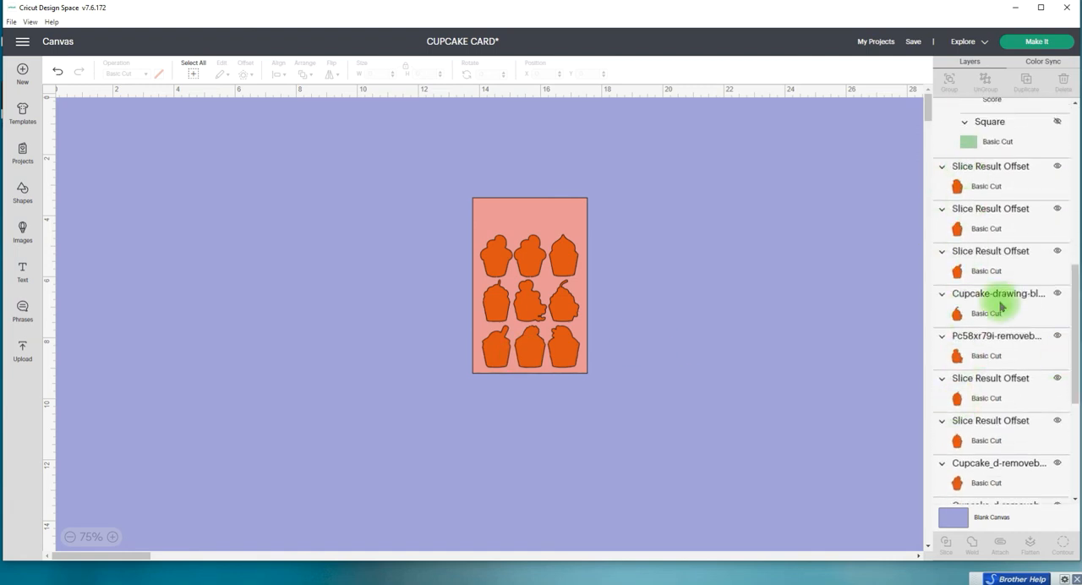
drag(1075, 338, 1074, 473)
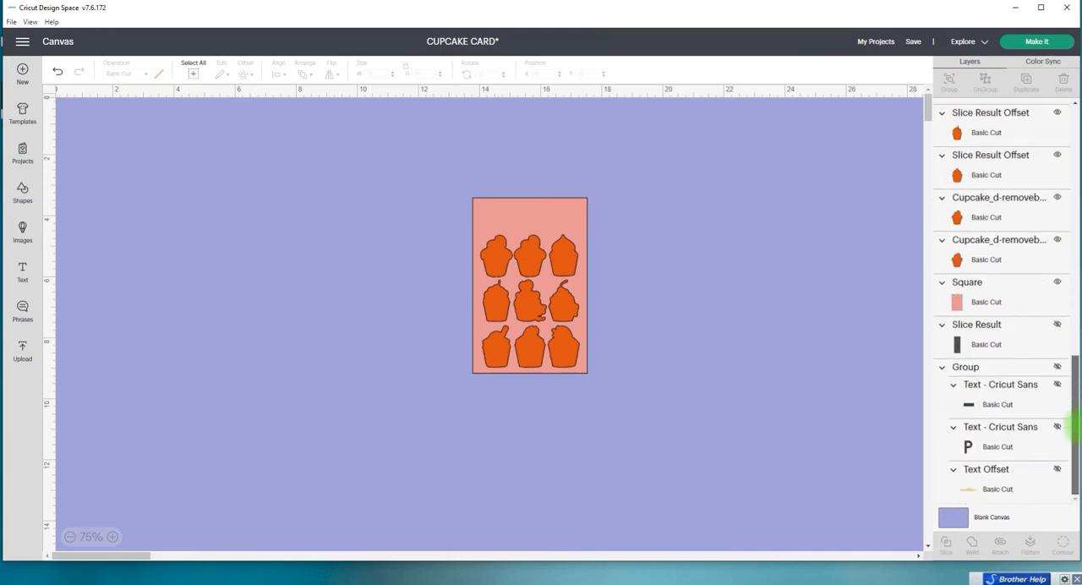
click(959, 263)
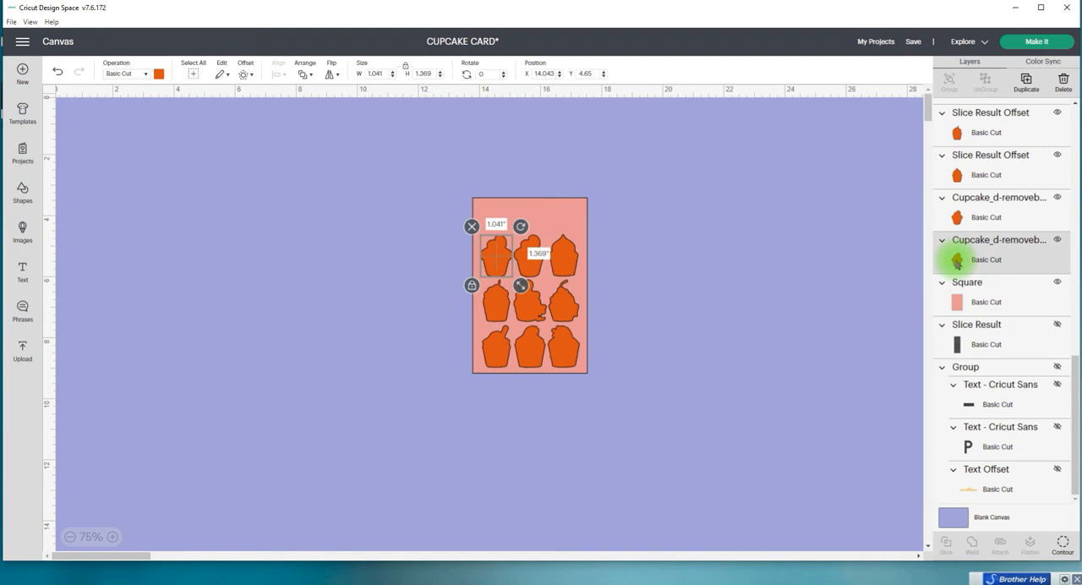
ctrl+click(967, 218)
ctrl+click(969, 173)
ctrl+click(974, 144)
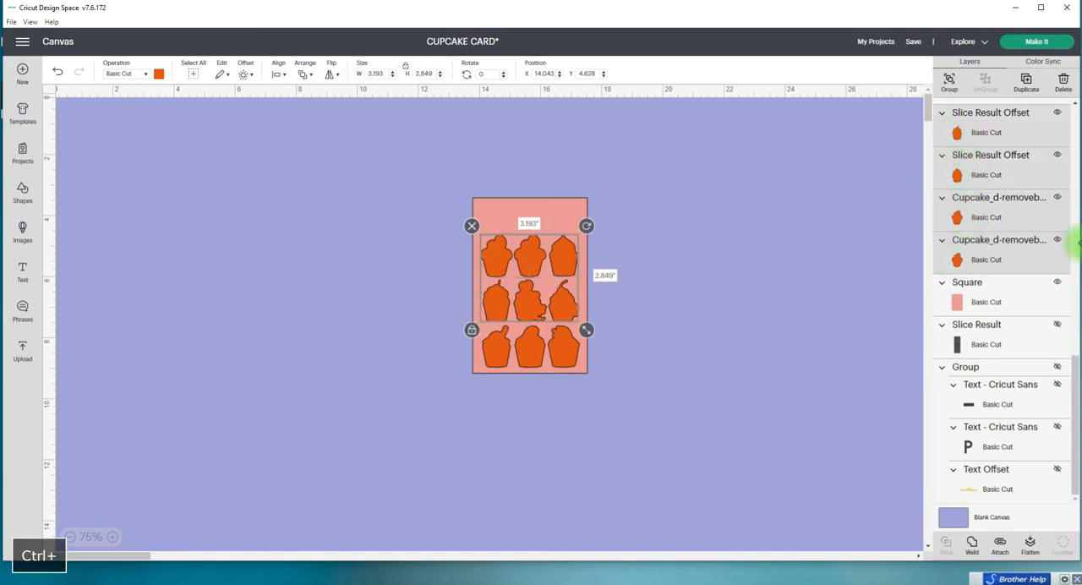
Step: Add the remaining five orange cupcake offsets to the selection and weld all nine into a single shape
drag(1070, 364, 1070, 249)
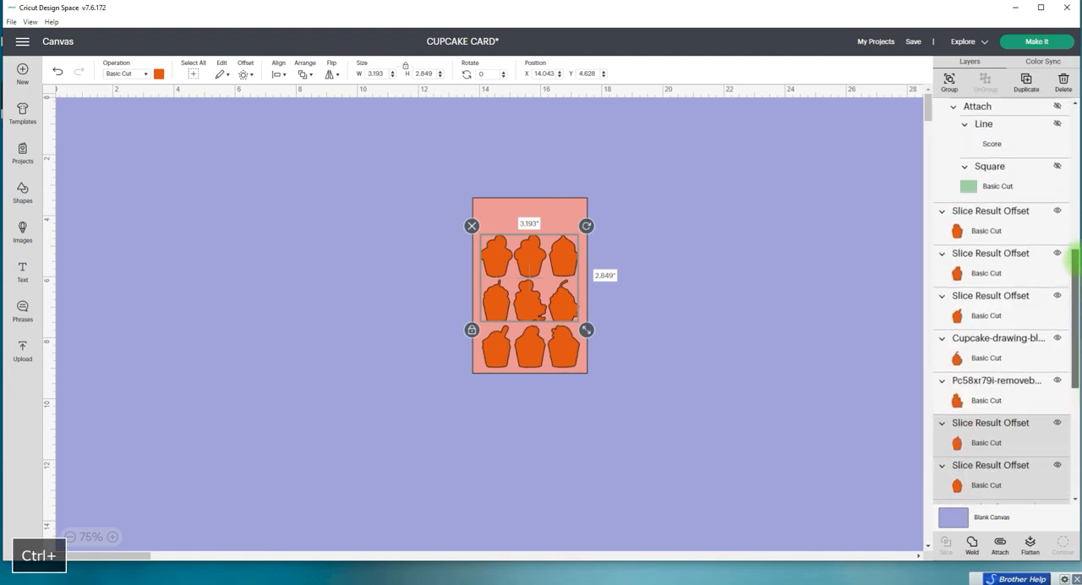
ctrl+click(974, 392)
ctrl+click(972, 351)
ctrl+click(965, 321)
ctrl+click(963, 258)
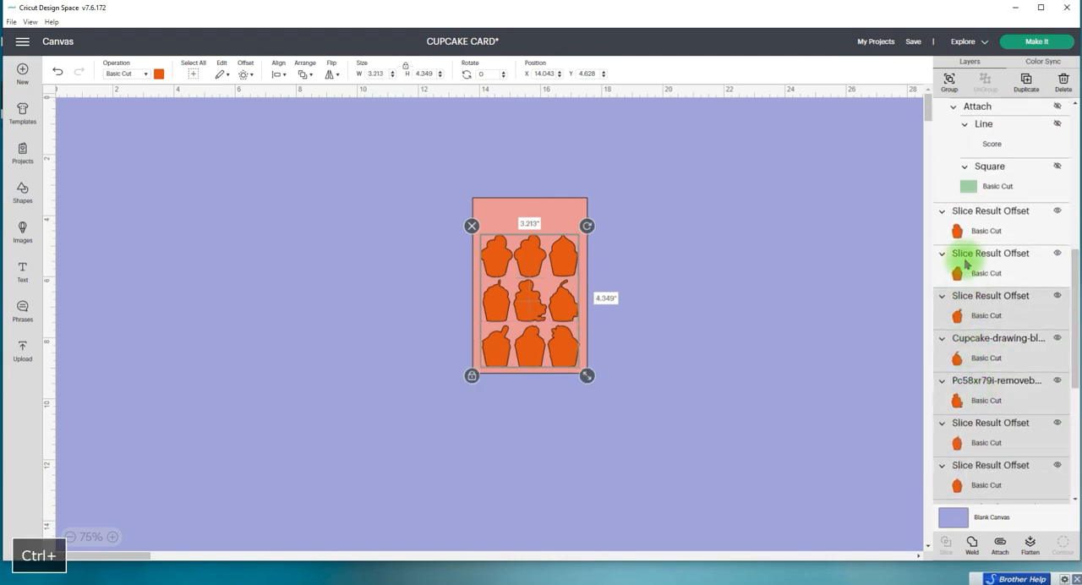
ctrl+click(966, 233)
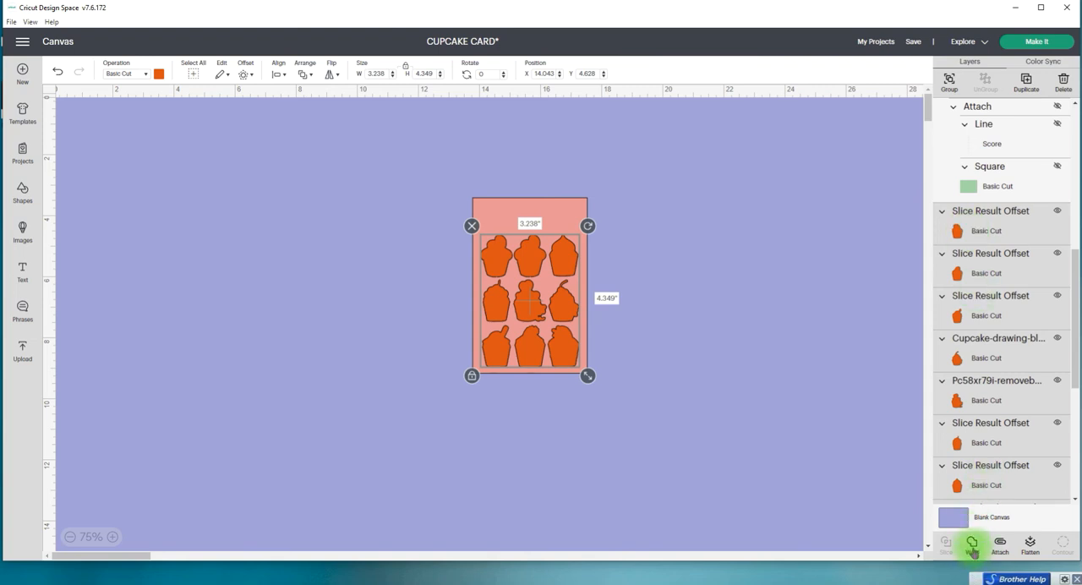
click(736, 370)
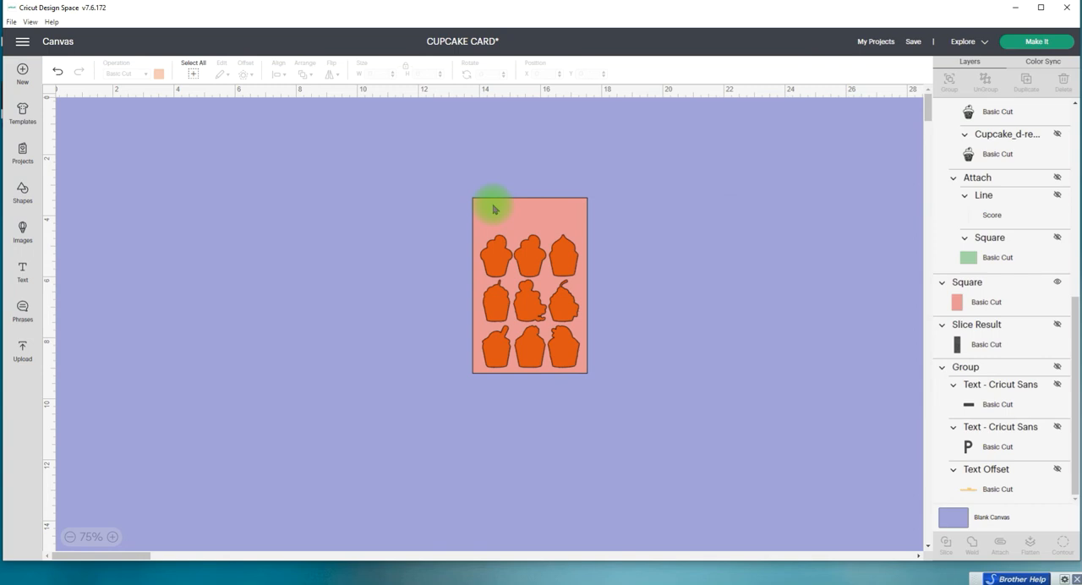
click(562, 260)
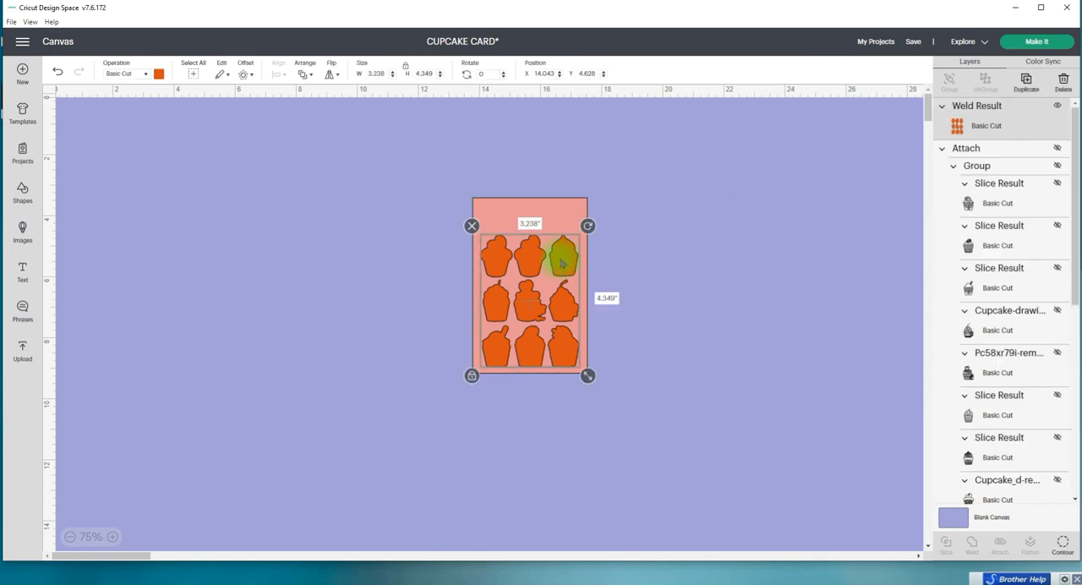
click(973, 542)
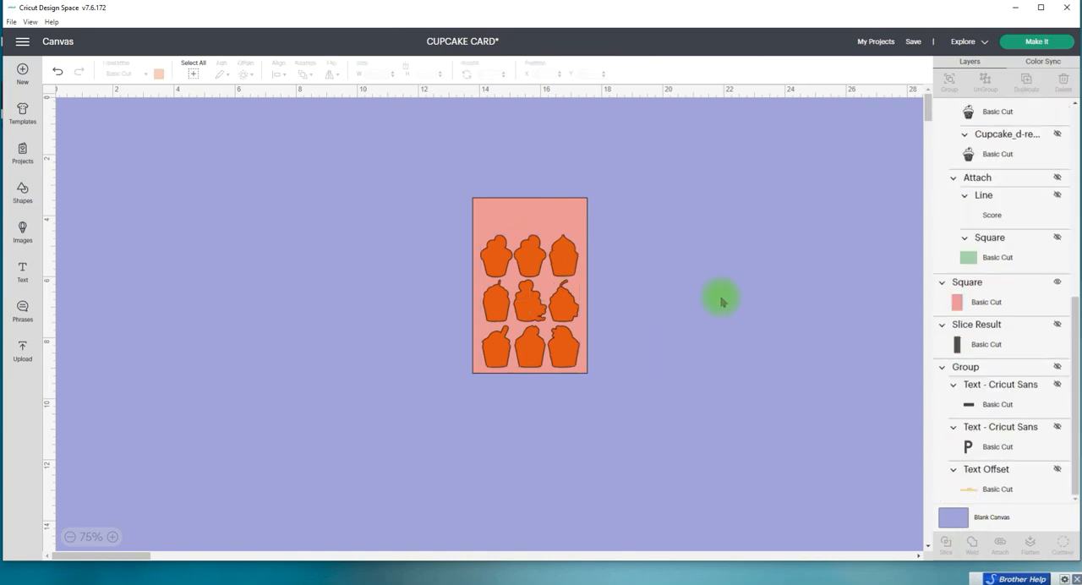
Step: Select the welded orange cupcakes together with the pink front panel and slice them
drag(1074, 363, 1070, 80)
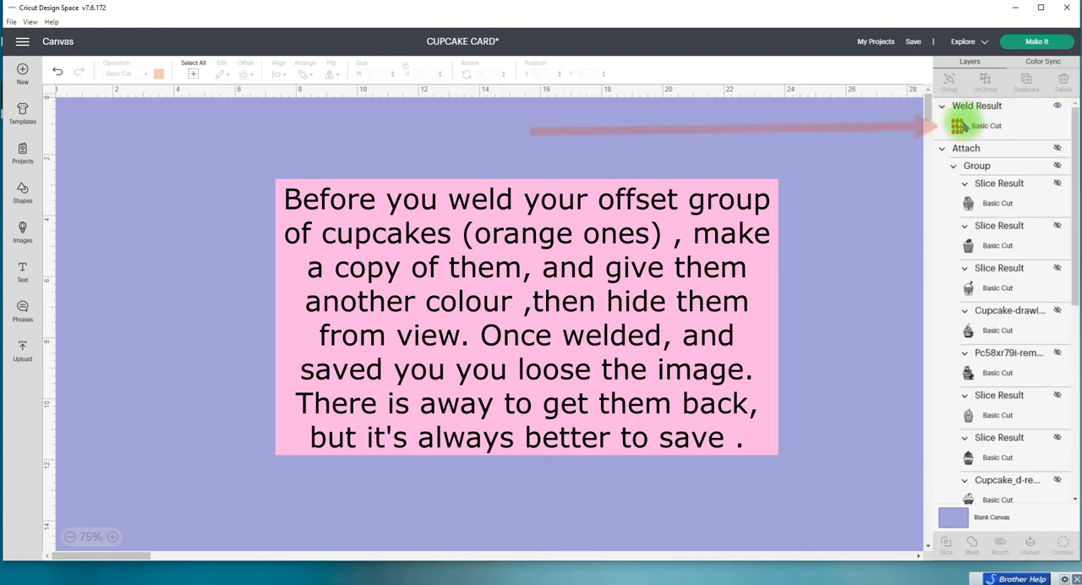
click(958, 125)
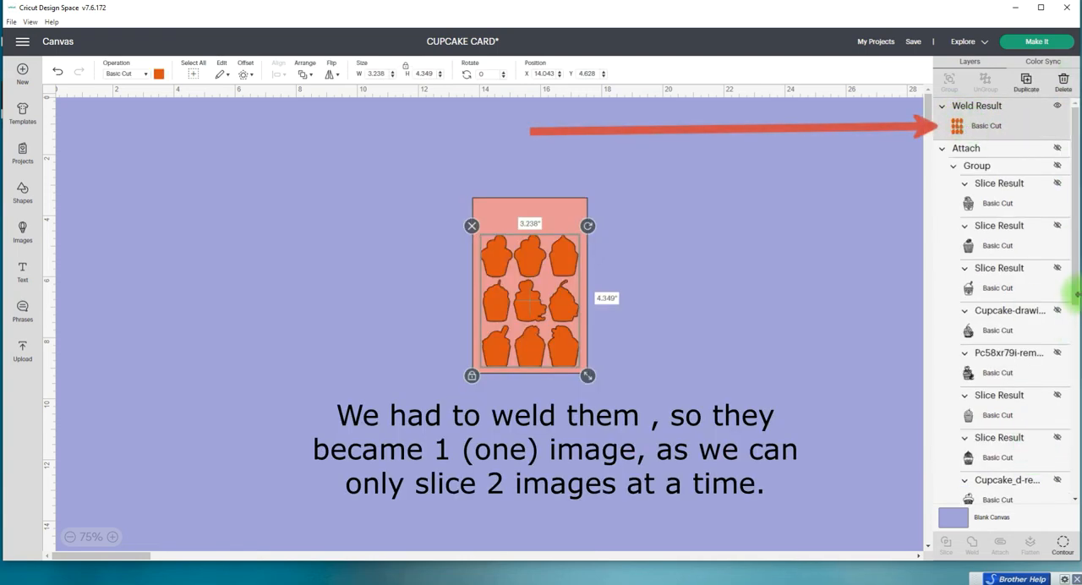
drag(1077, 295, 1077, 483)
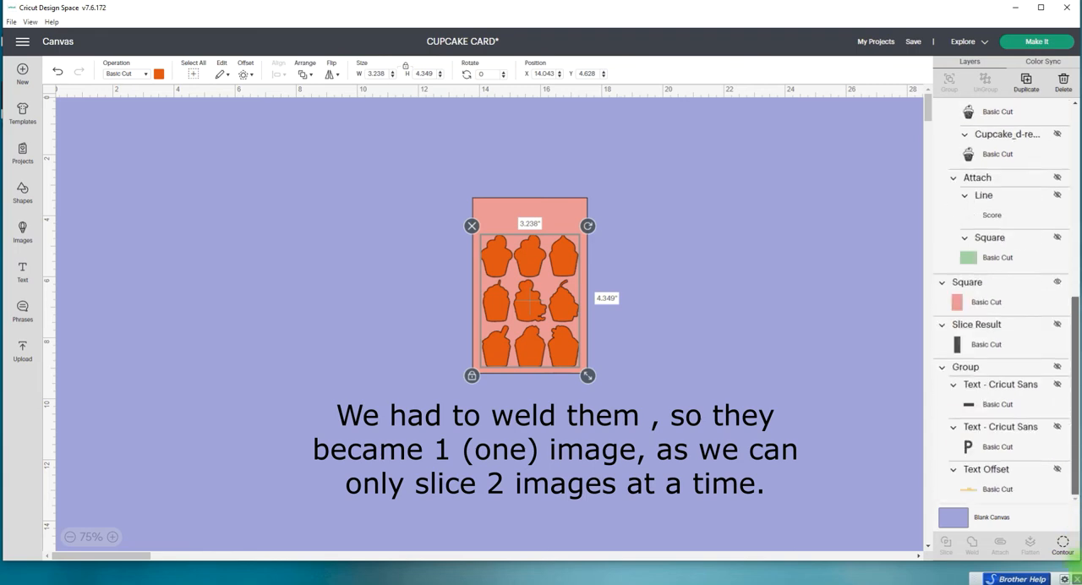
shift+click(978, 298)
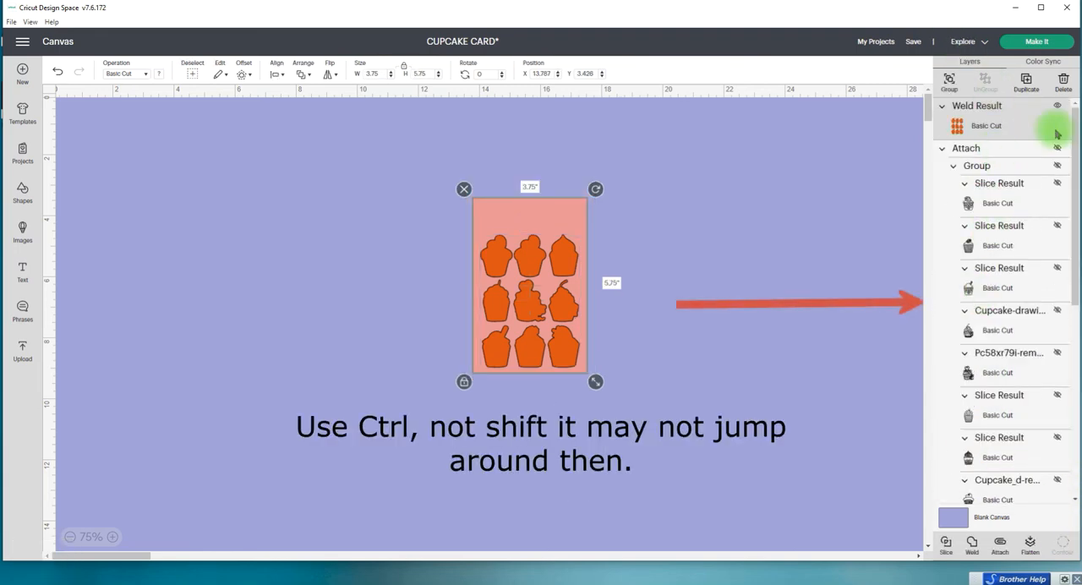
drag(1077, 156, 1075, 490)
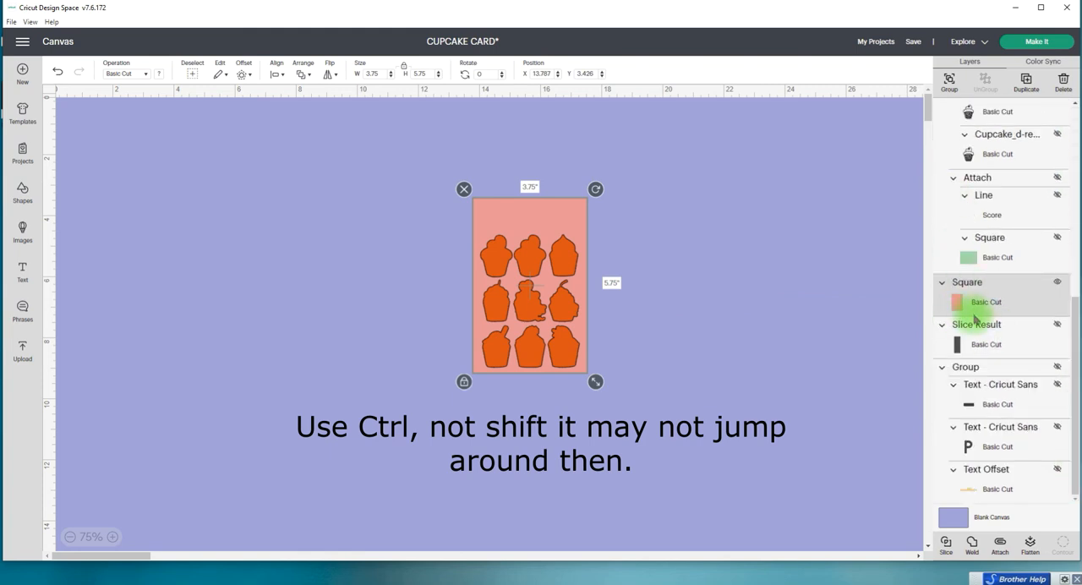
click(947, 546)
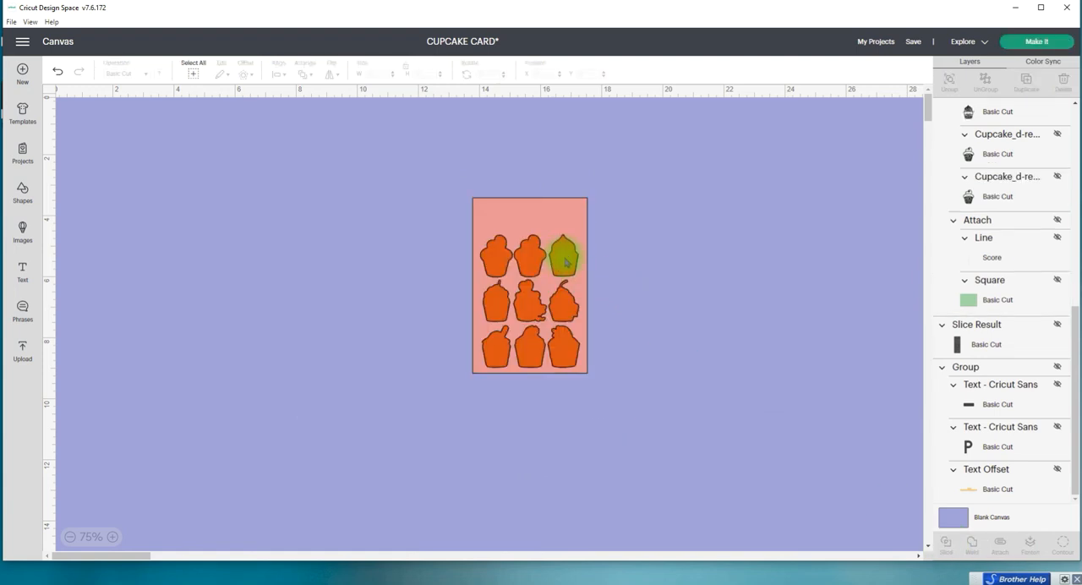
Step: Delete the orange and pink cupcake pieces left by the slice, keeping only the pink panel with its cupcake cutouts
drag(1070, 380, 1073, 74)
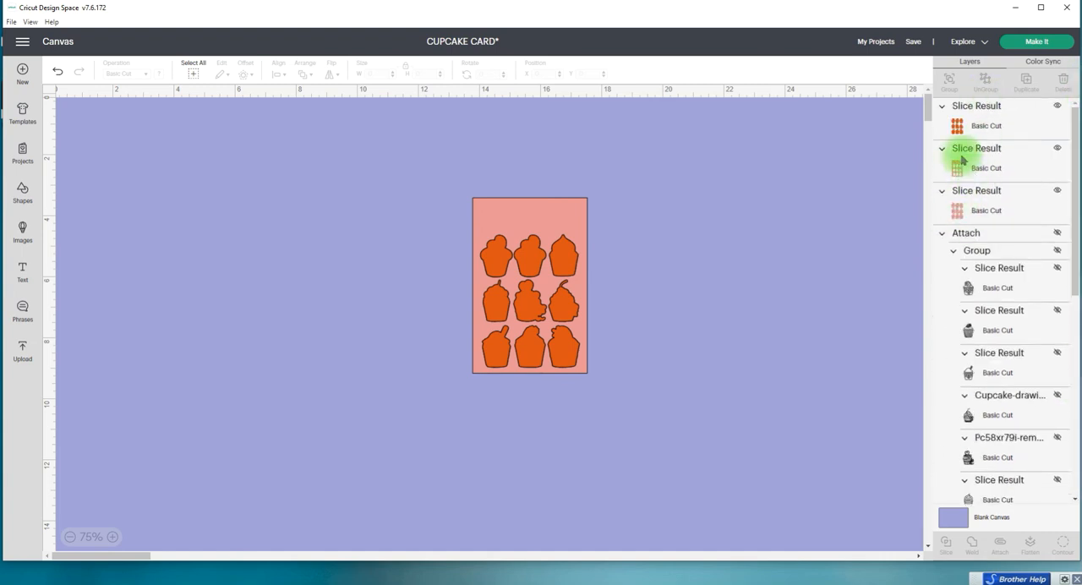
click(960, 127)
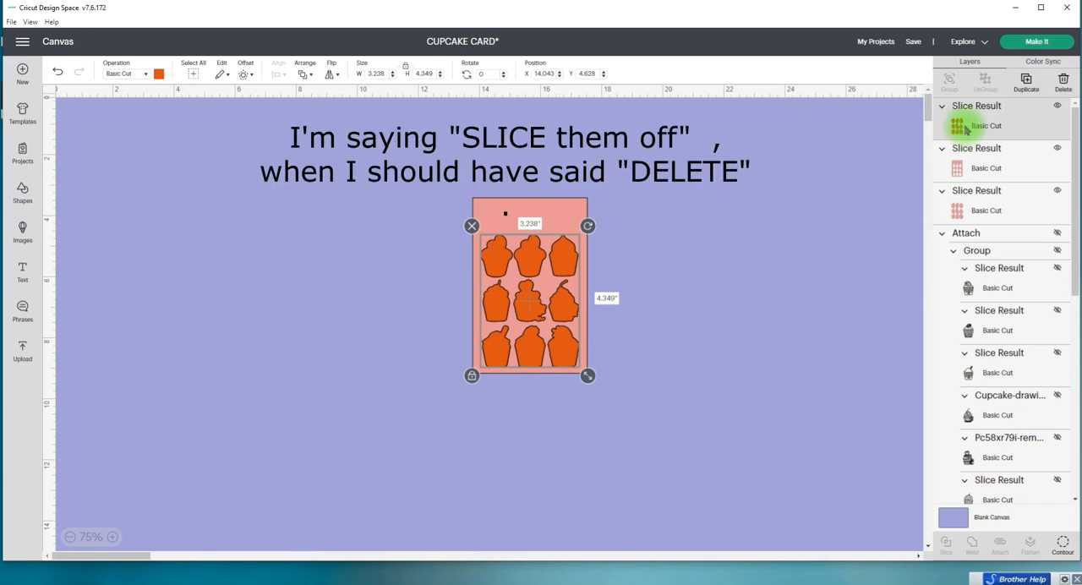
key(Delete)
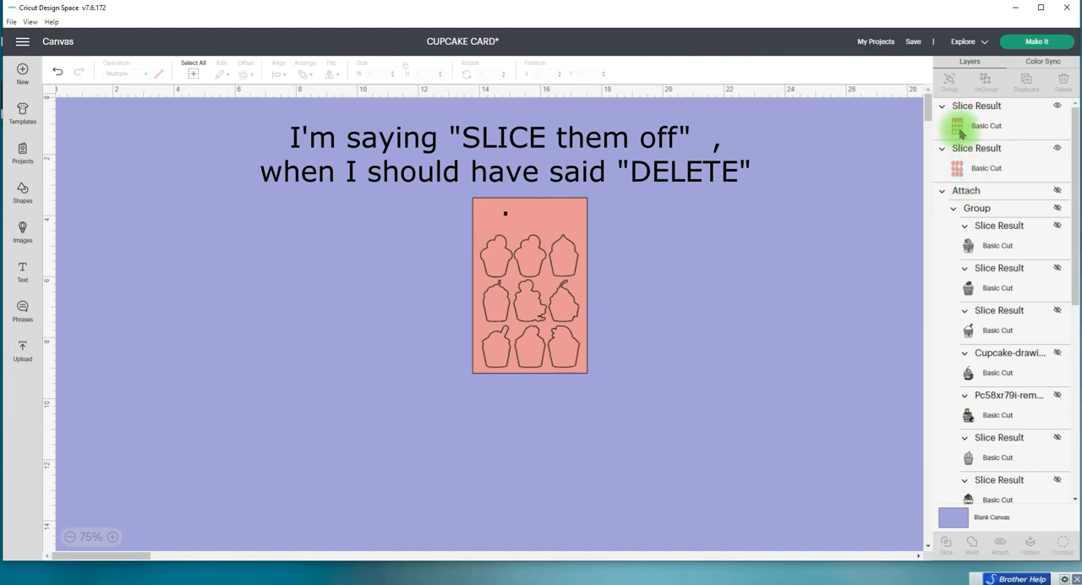
click(972, 168)
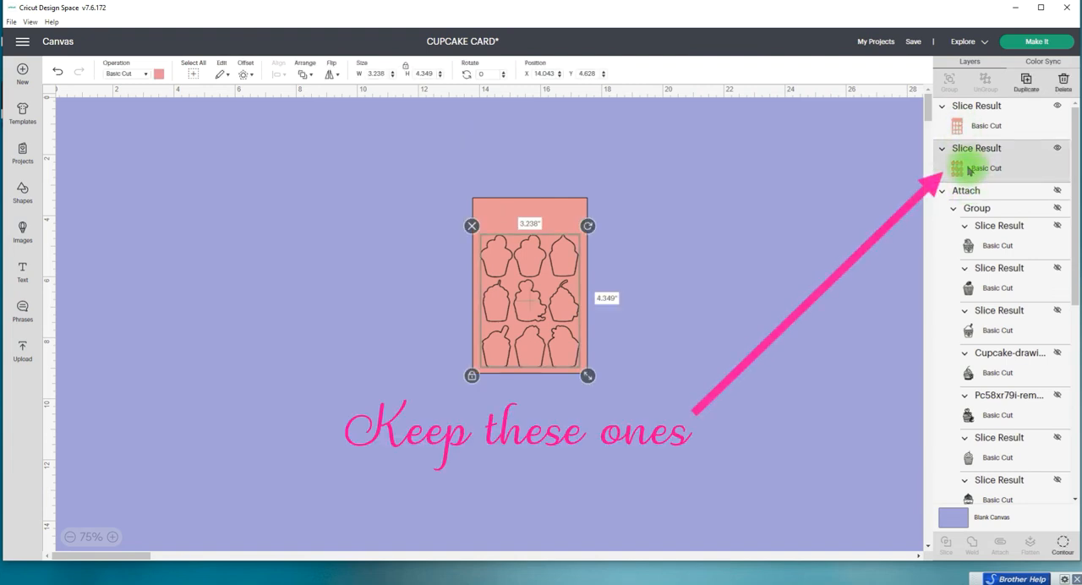
key(Delete)
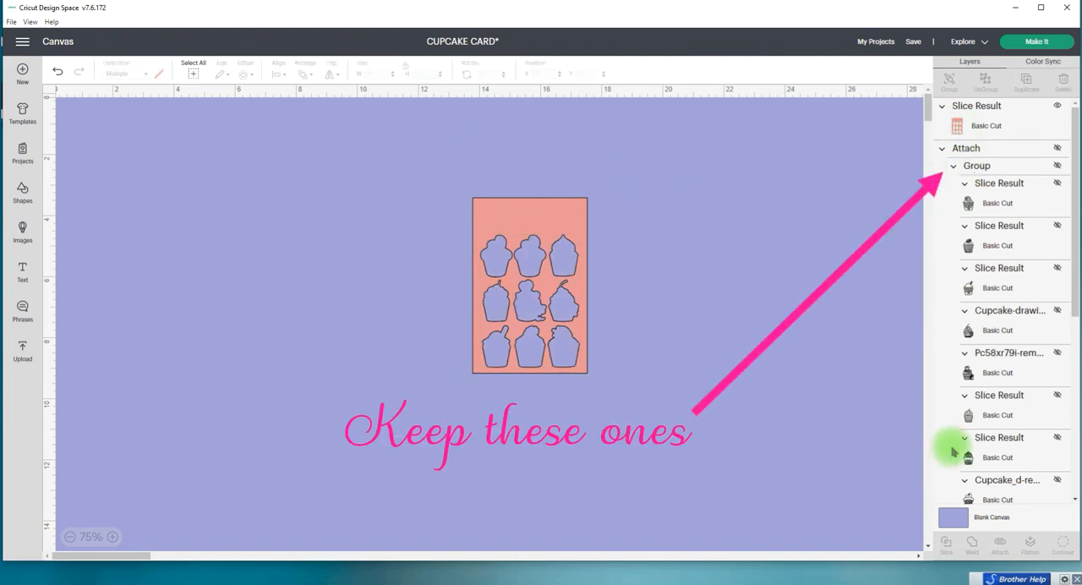
Step: Show the hidden attached set again, with both the green scored base and the black cupcake drawings
drag(1075, 256, 1073, 478)
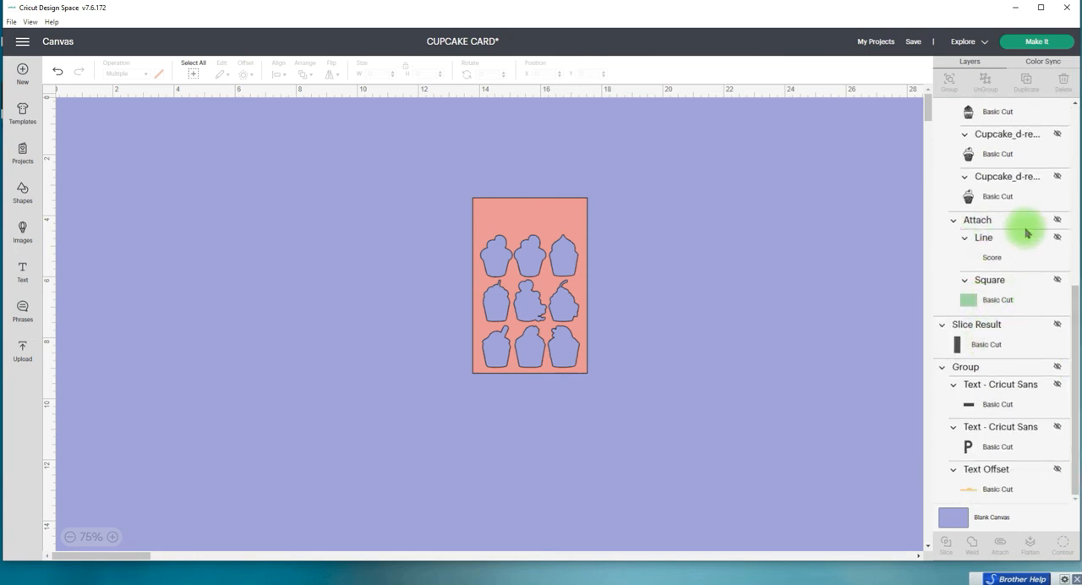
click(1056, 220)
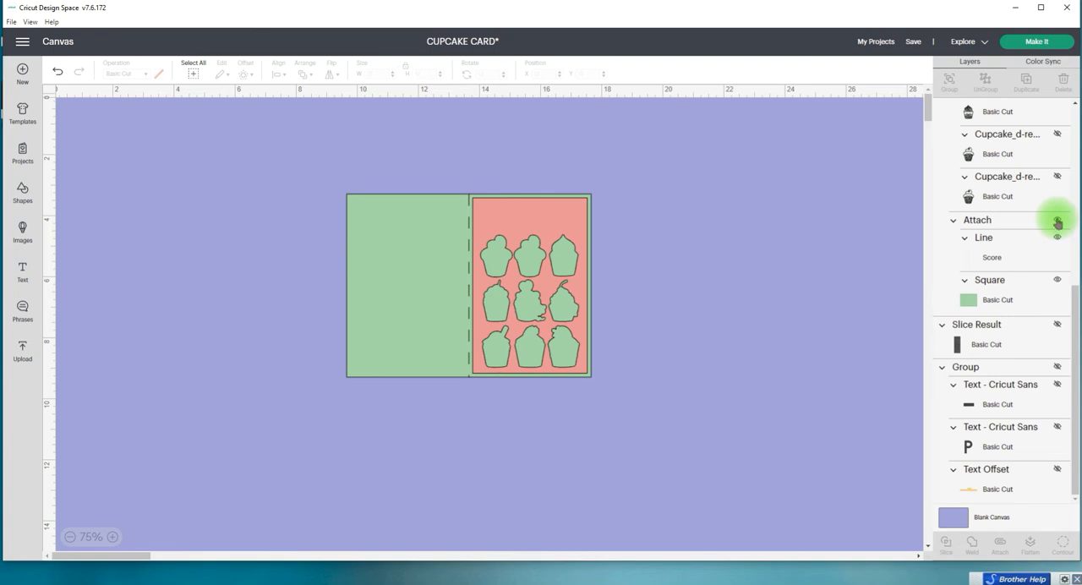
drag(1076, 301, 962, 110)
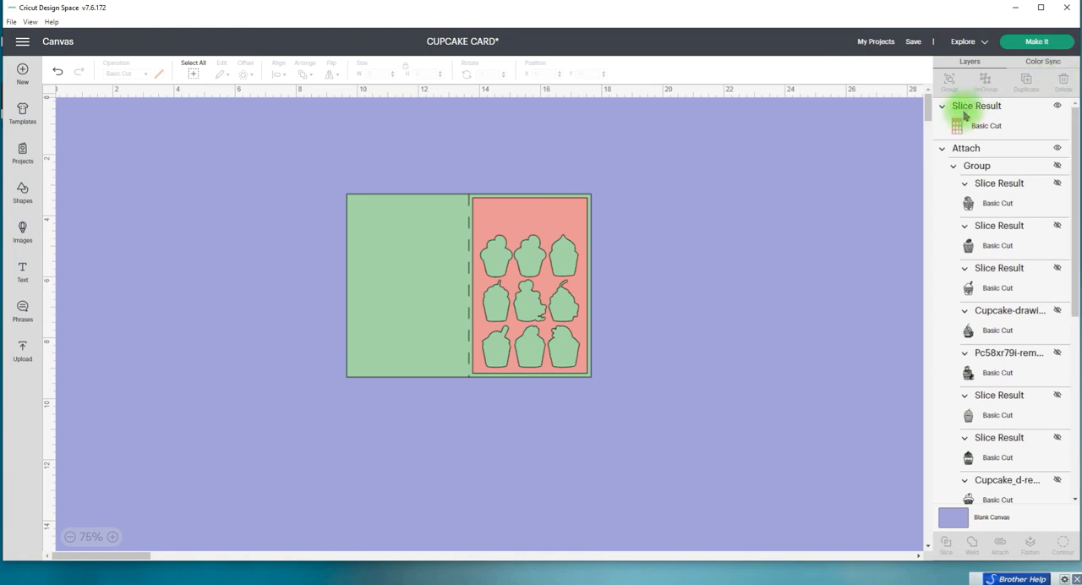
click(1057, 149)
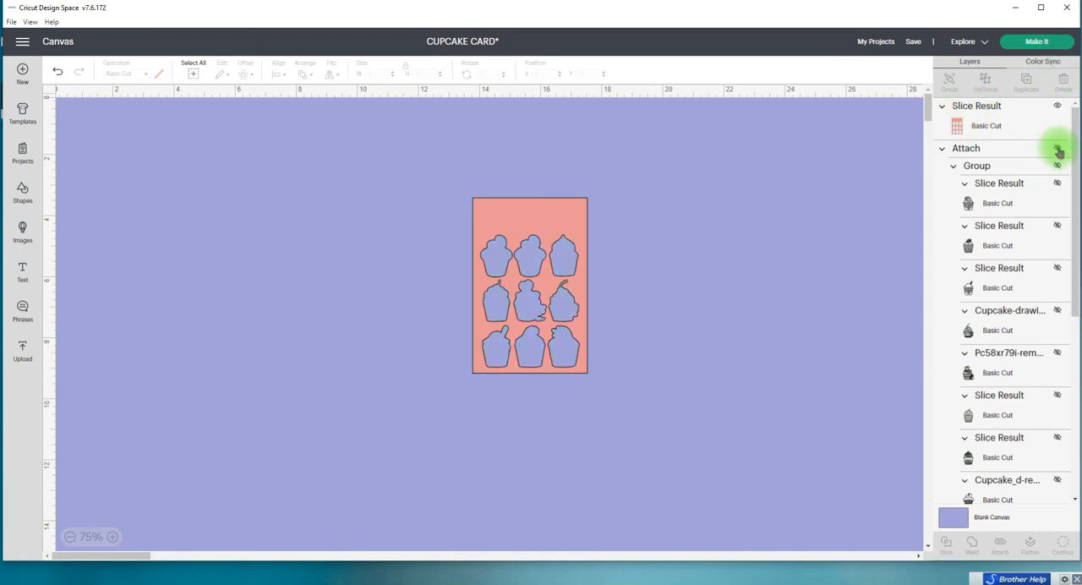
click(1057, 149)
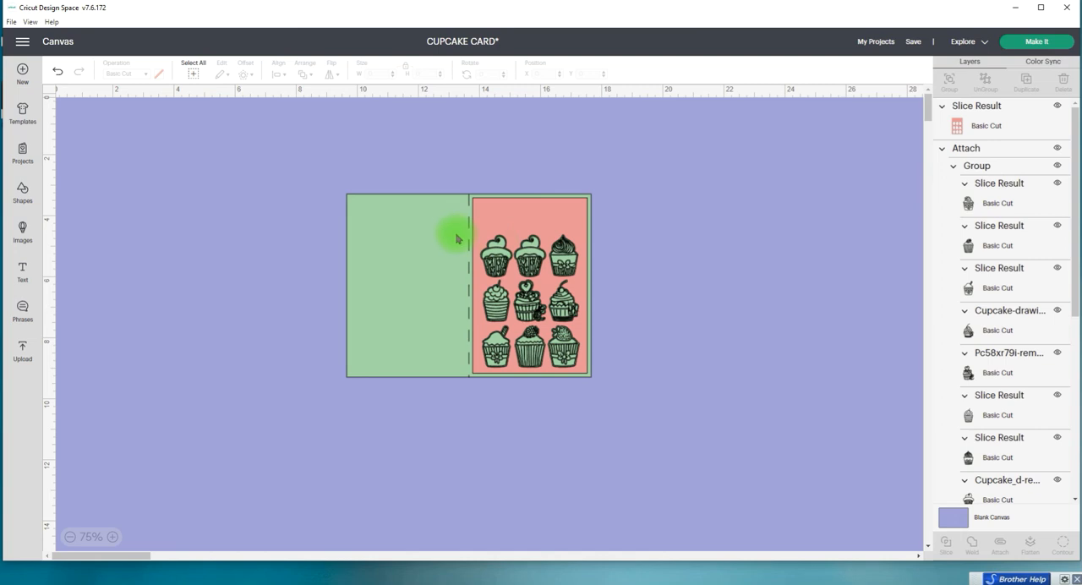
Step: Change the operation of the grouped cupcake drawings on the card base to Pen
click(973, 182)
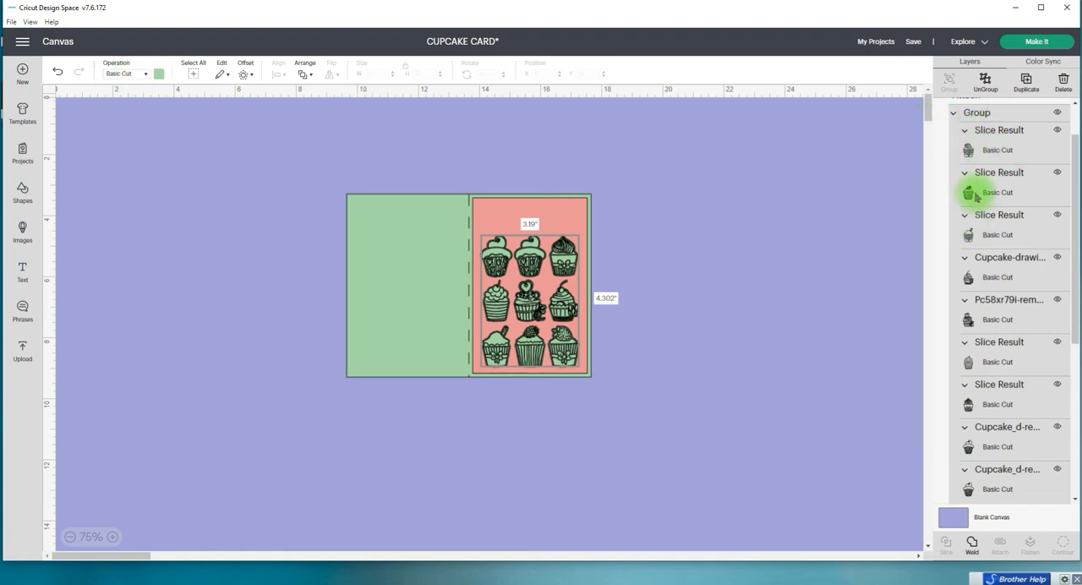
click(146, 75)
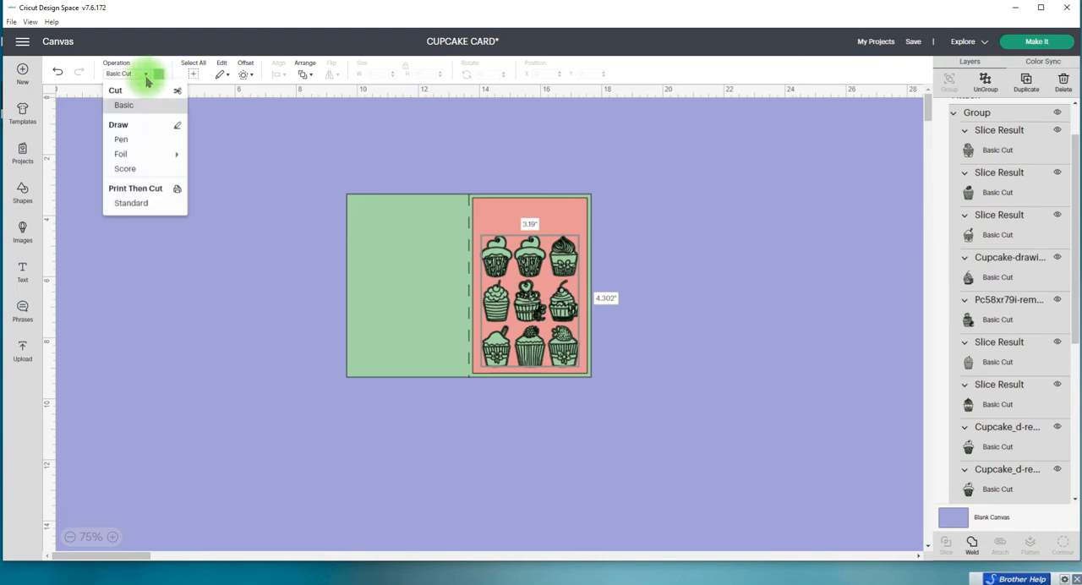
click(137, 142)
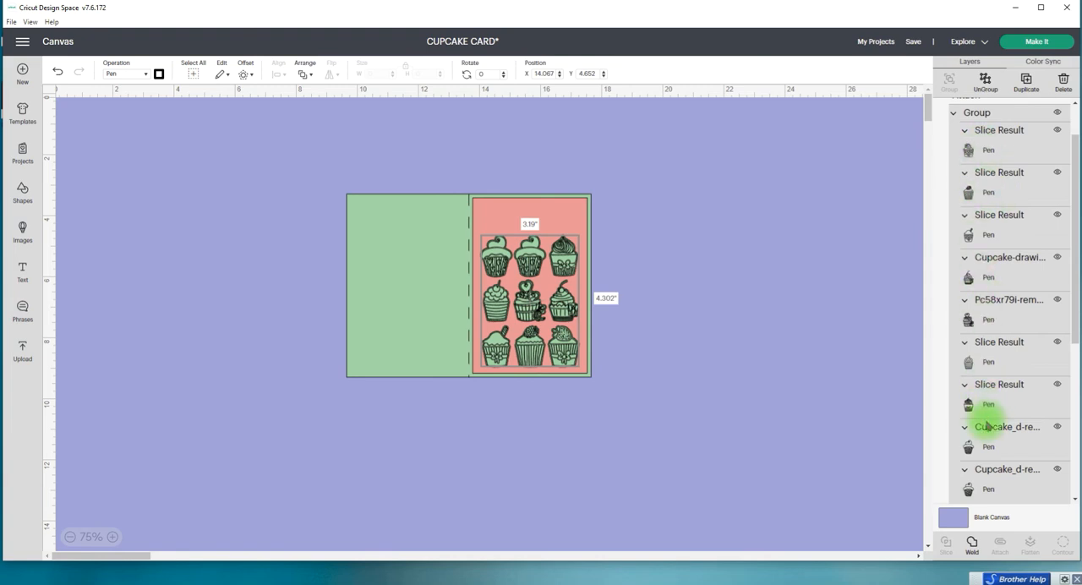
Step: Save the cupcake card project and clear the selection on the canvas
click(913, 44)
click(920, 61)
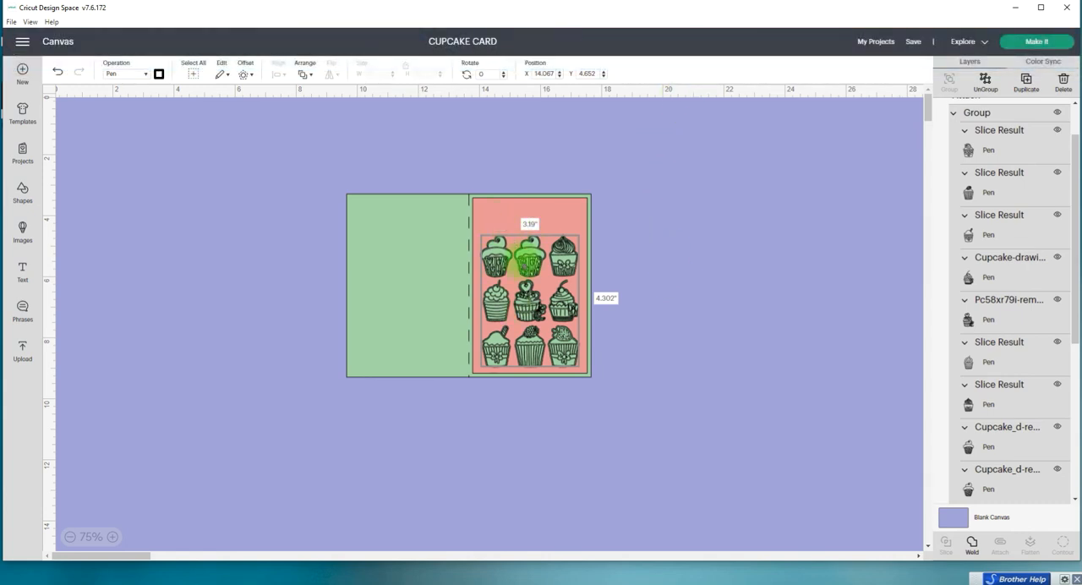
click(610, 285)
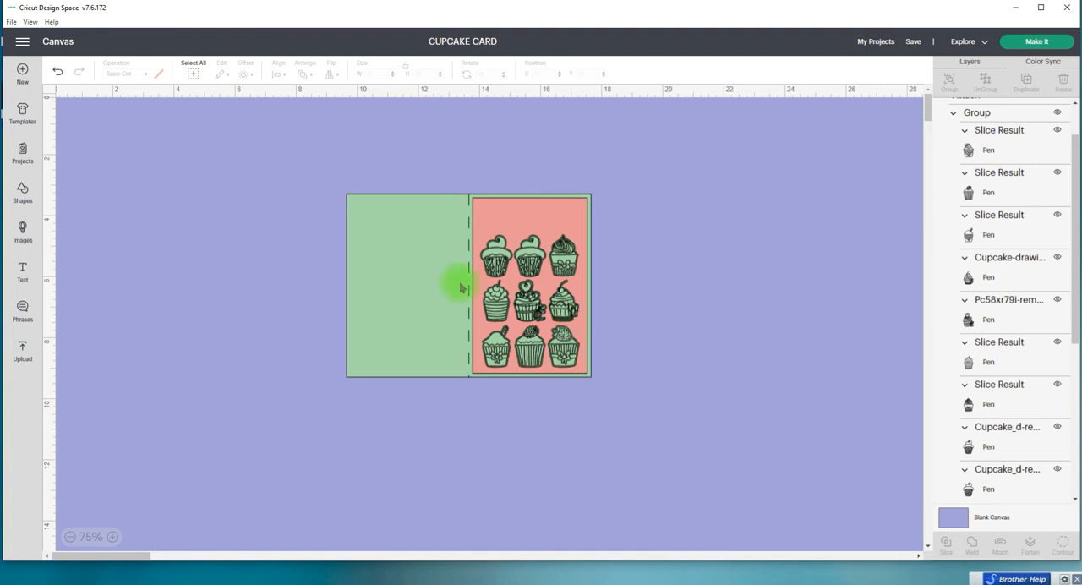
Step: Preview the pink panel's mat and the green base's mat before cutting, and return to the canvas
click(1038, 42)
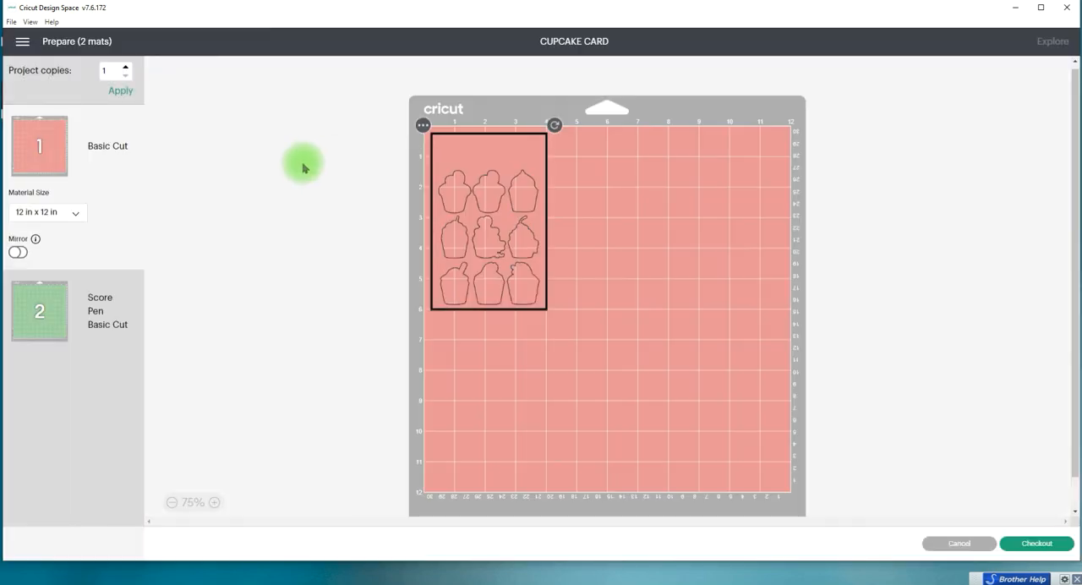
click(36, 305)
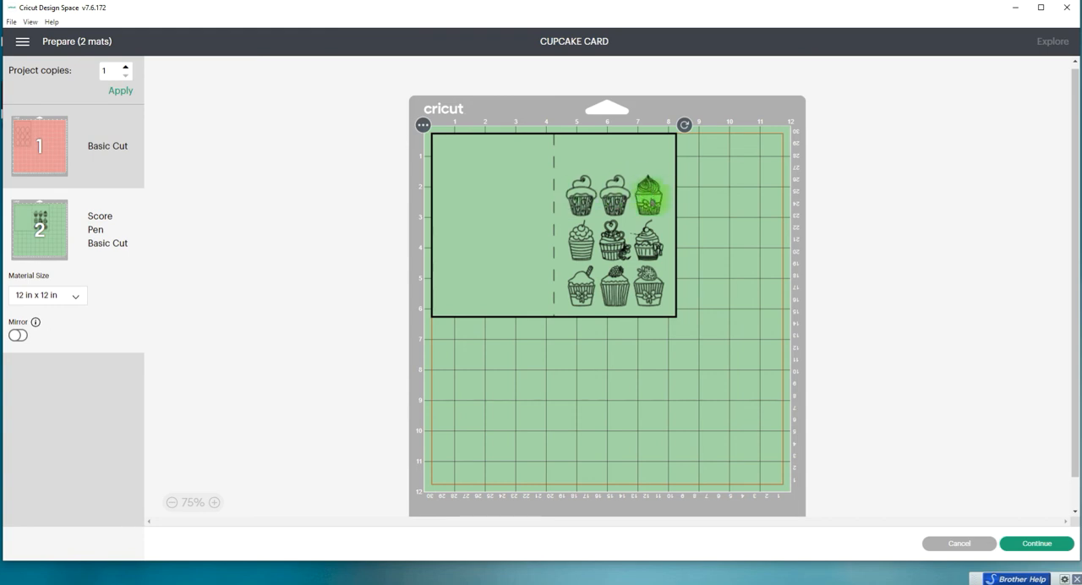
click(56, 145)
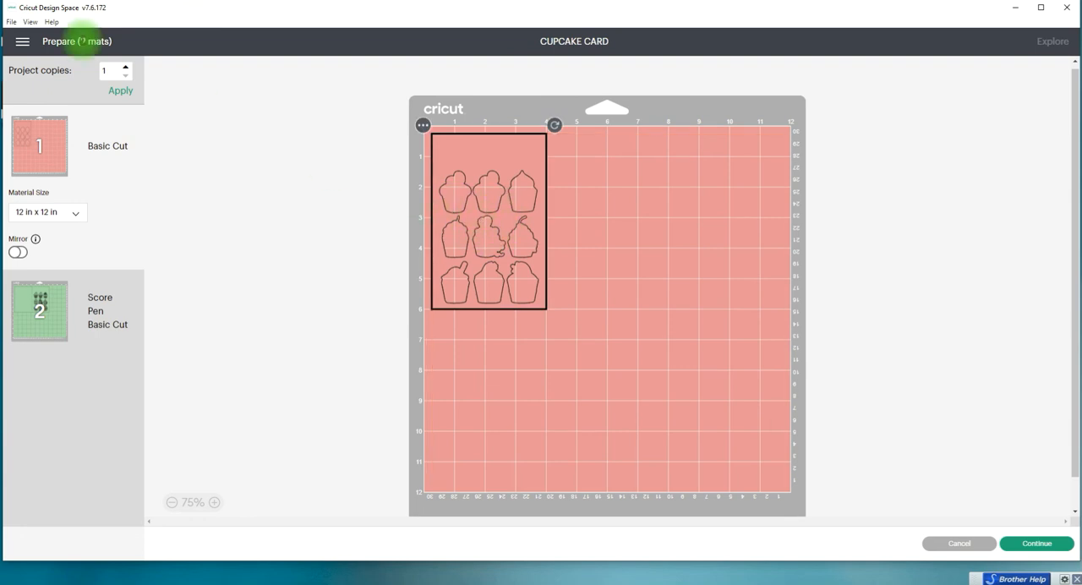
click(23, 42)
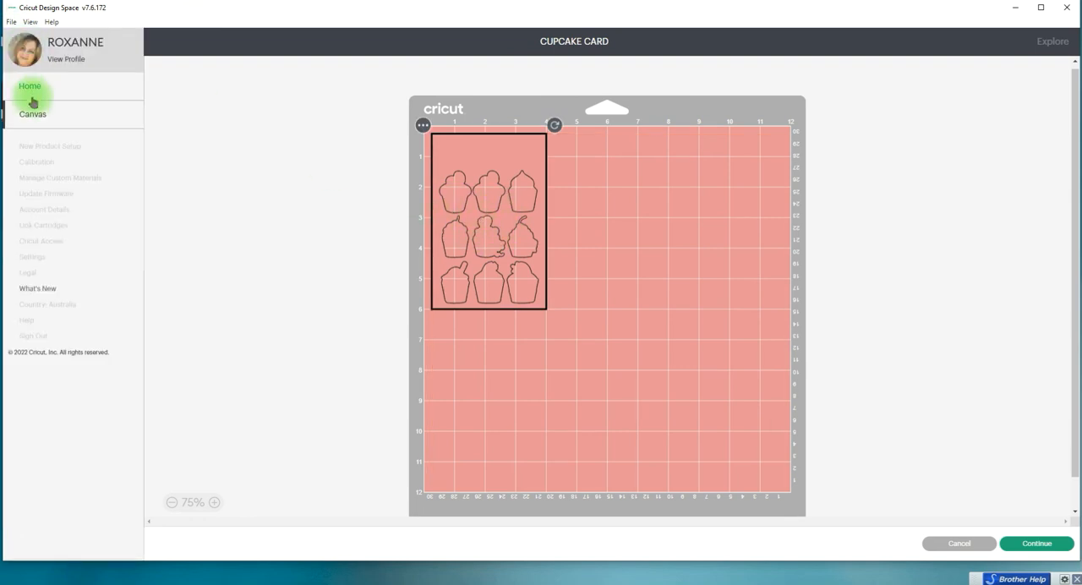
click(29, 108)
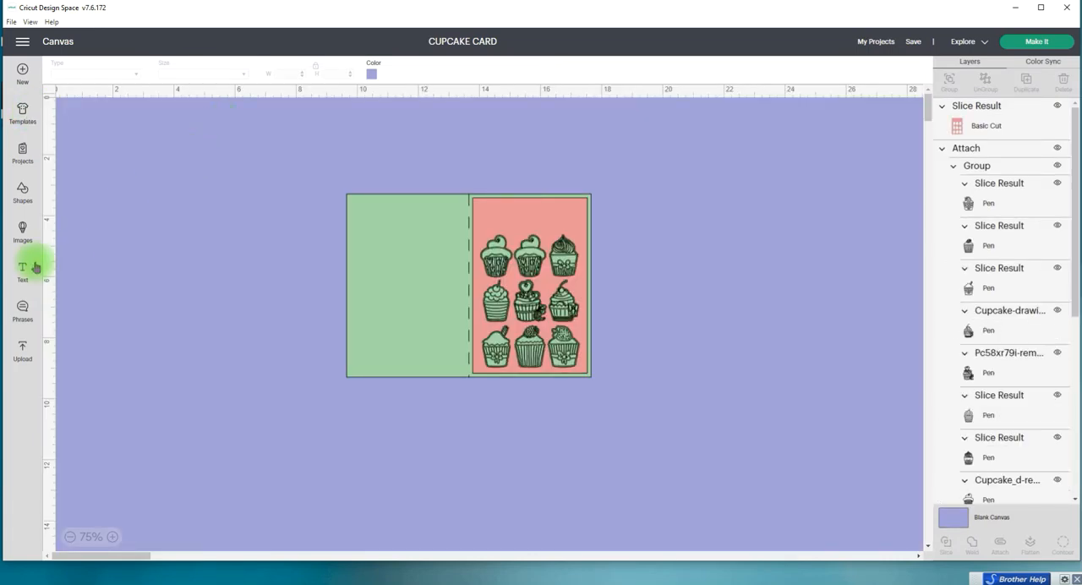
Step: Add a square, unlock its proportions and reshape it into a strip about 2.7 by 0.56 inches above the cupcakes on the pink panel
click(21, 187)
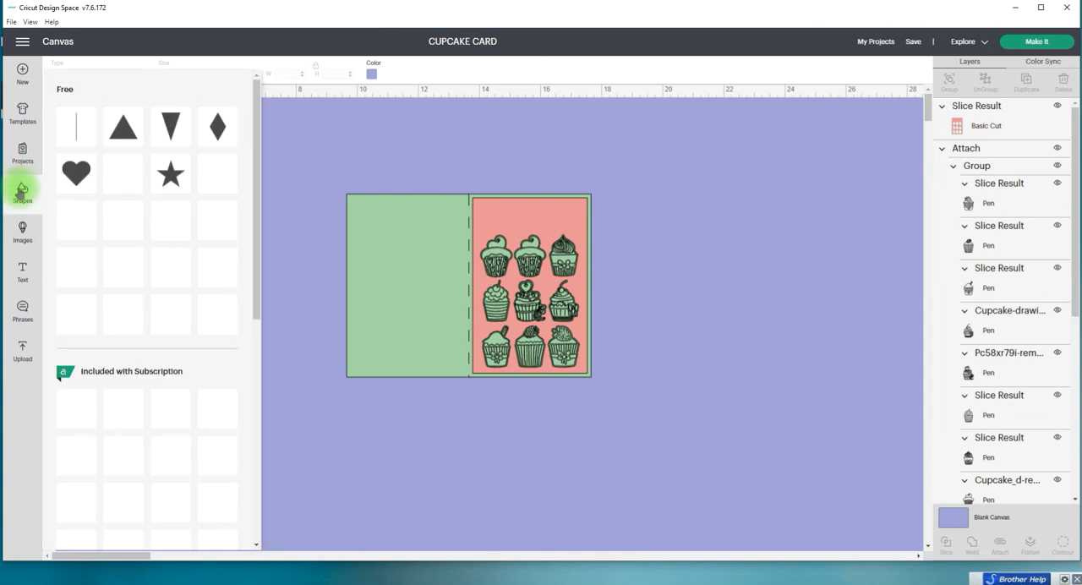
click(76, 314)
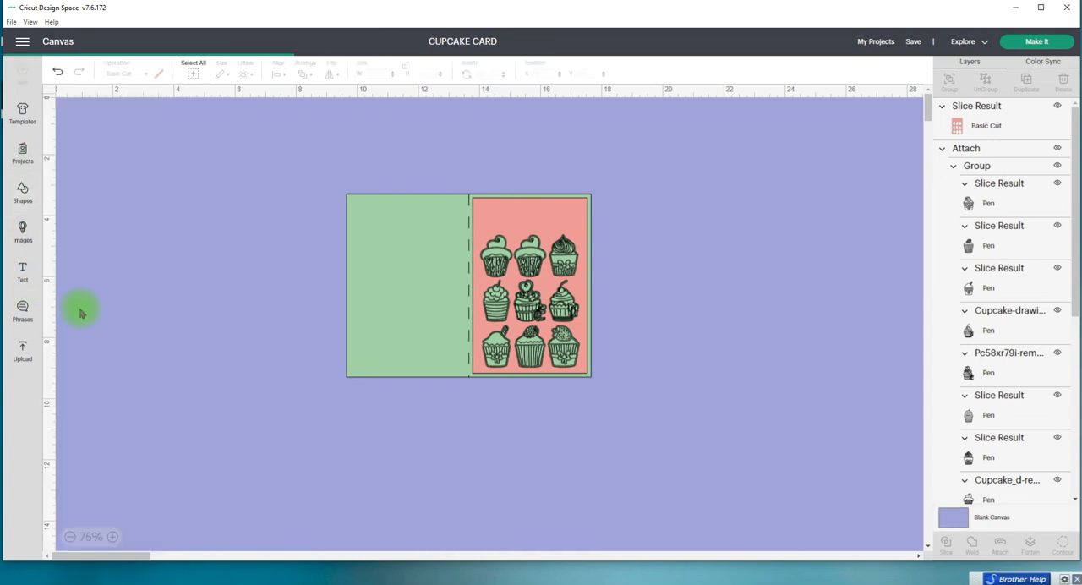
click(96, 135)
drag(95, 135, 661, 187)
click(628, 237)
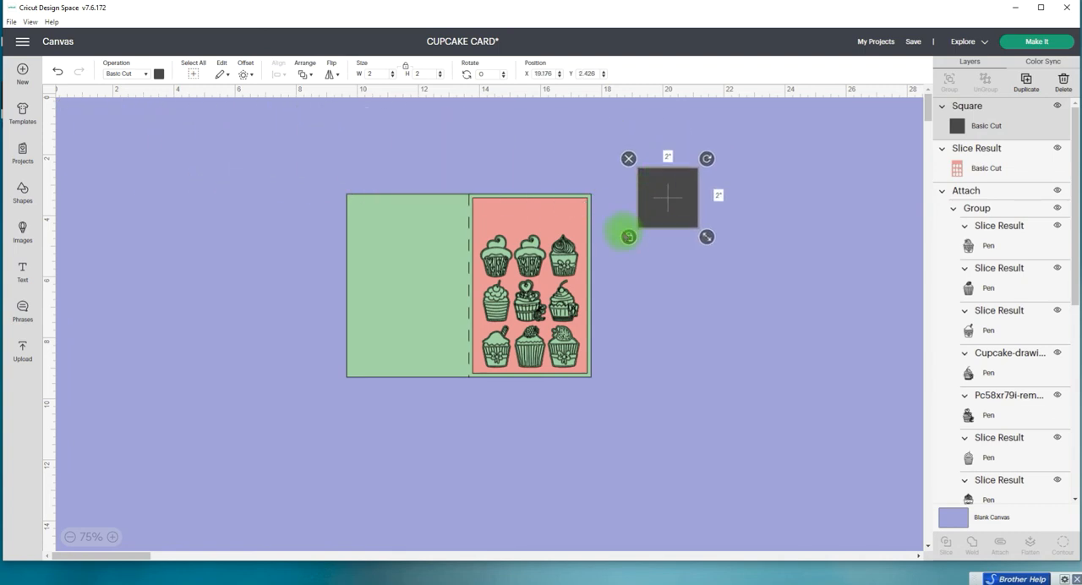
drag(706, 237, 569, 228)
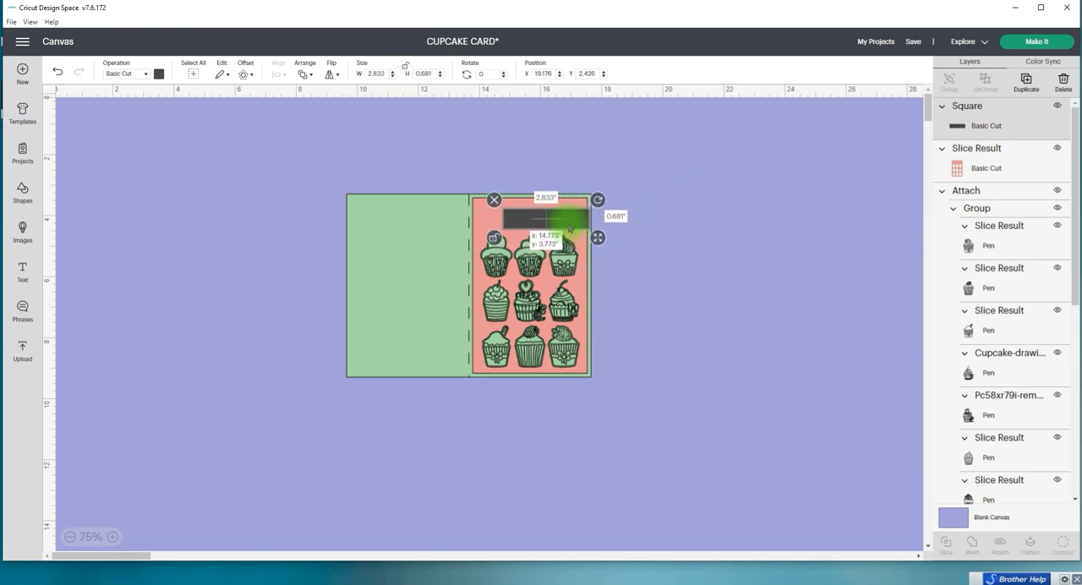
drag(568, 228, 605, 234)
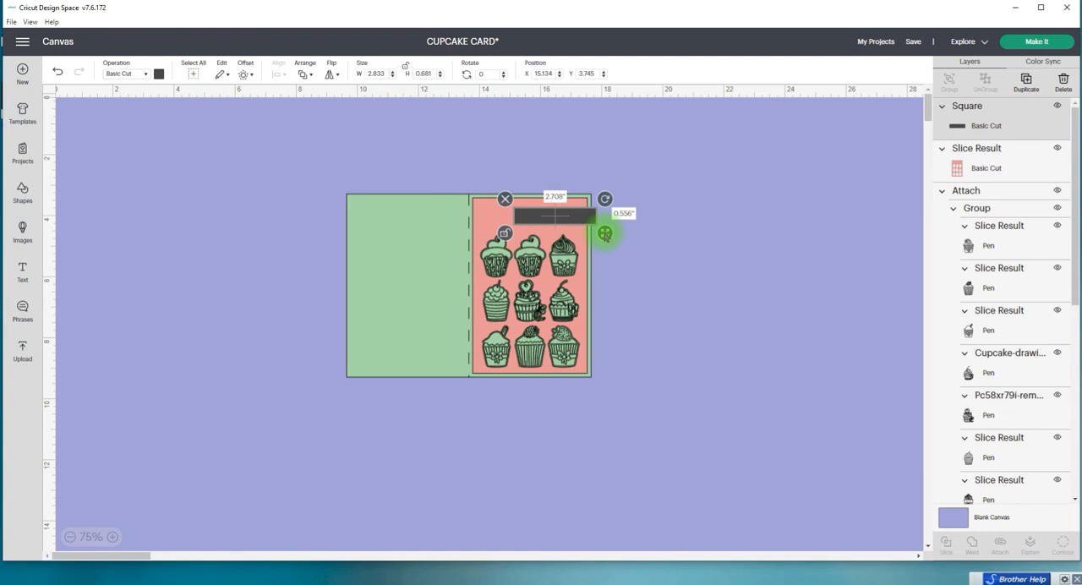
Step: Set the dark strip's height to 0.5 inches and reposition it above the cupcakes
click(415, 74)
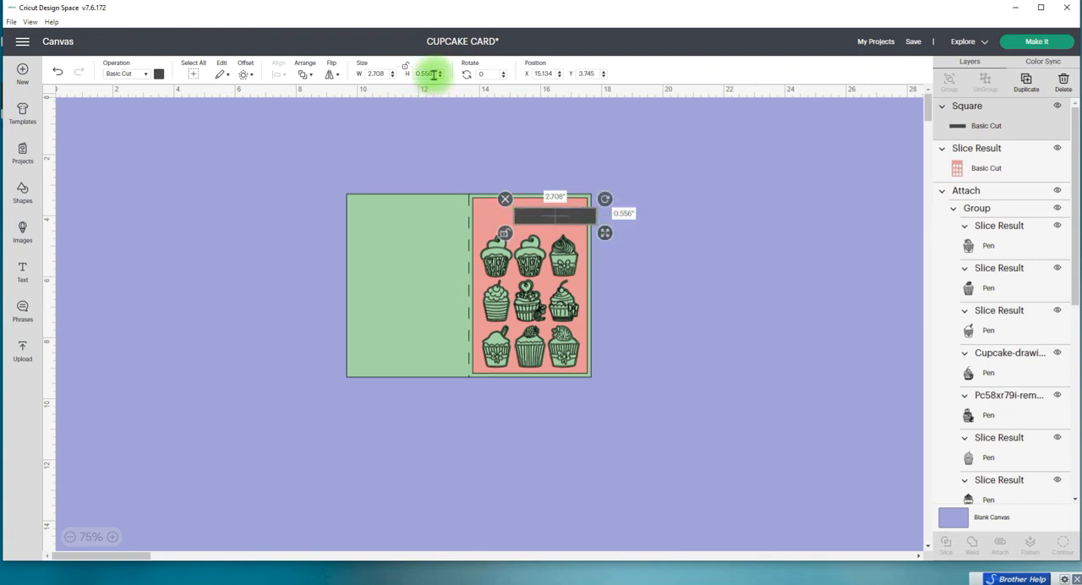
text(0.055)
key(Return)
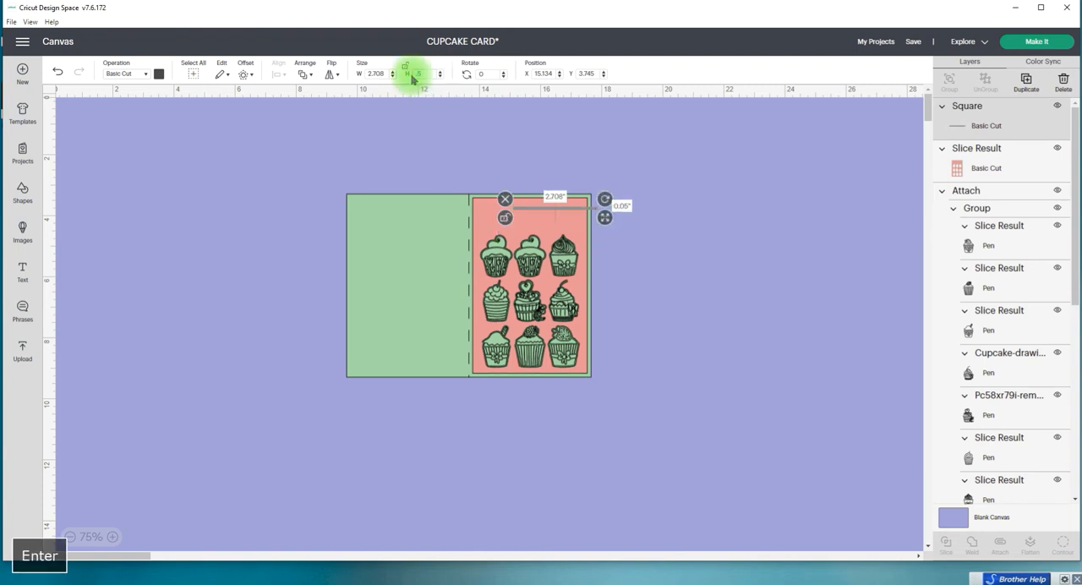
drag(574, 224, 568, 223)
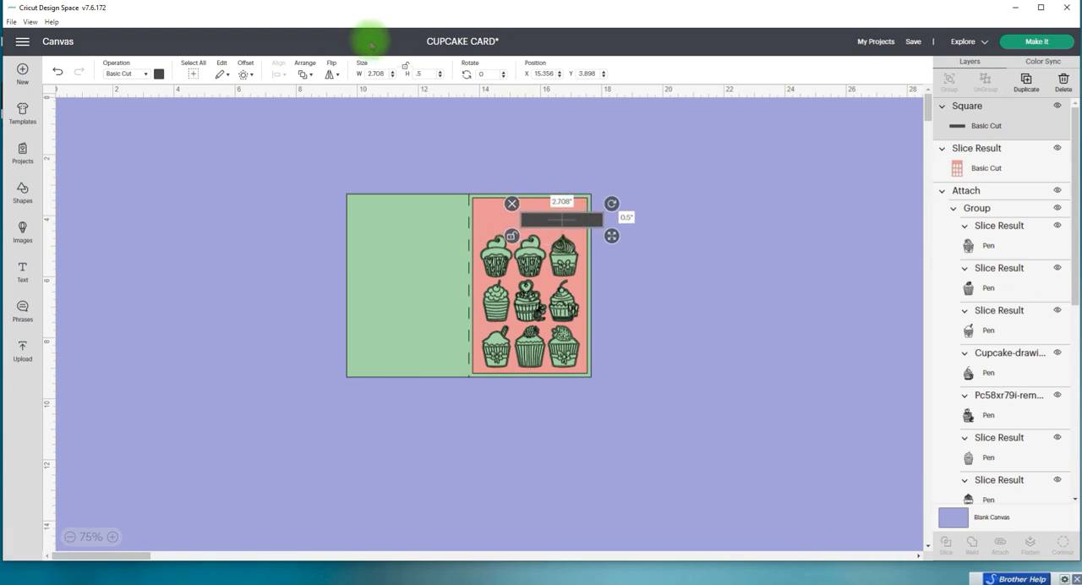
Step: Set the dark strip's width to 2.53 inches
click(383, 74)
drag(387, 75, 359, 78)
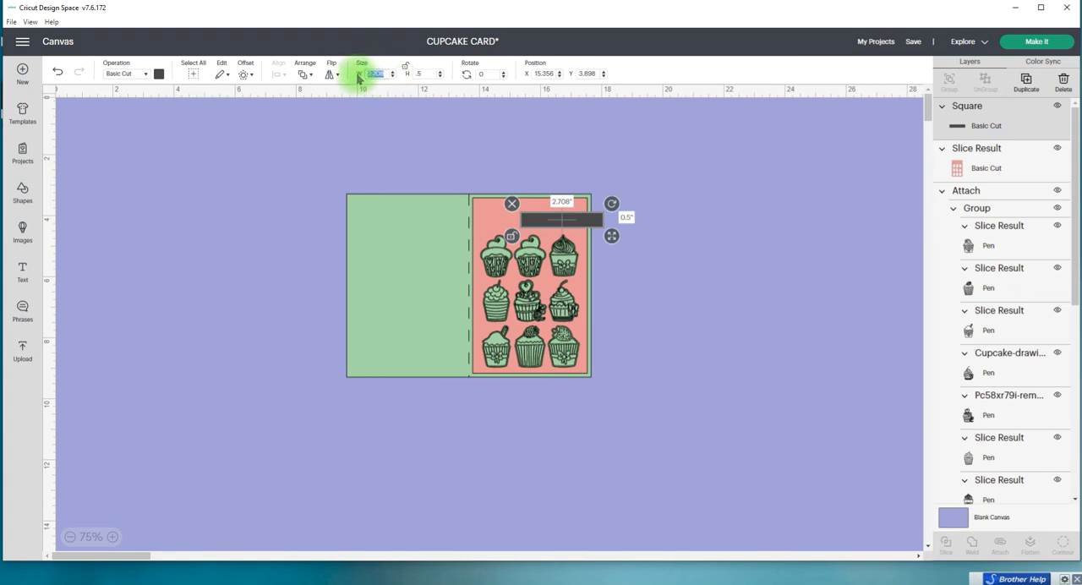
text(205)
key(Return)
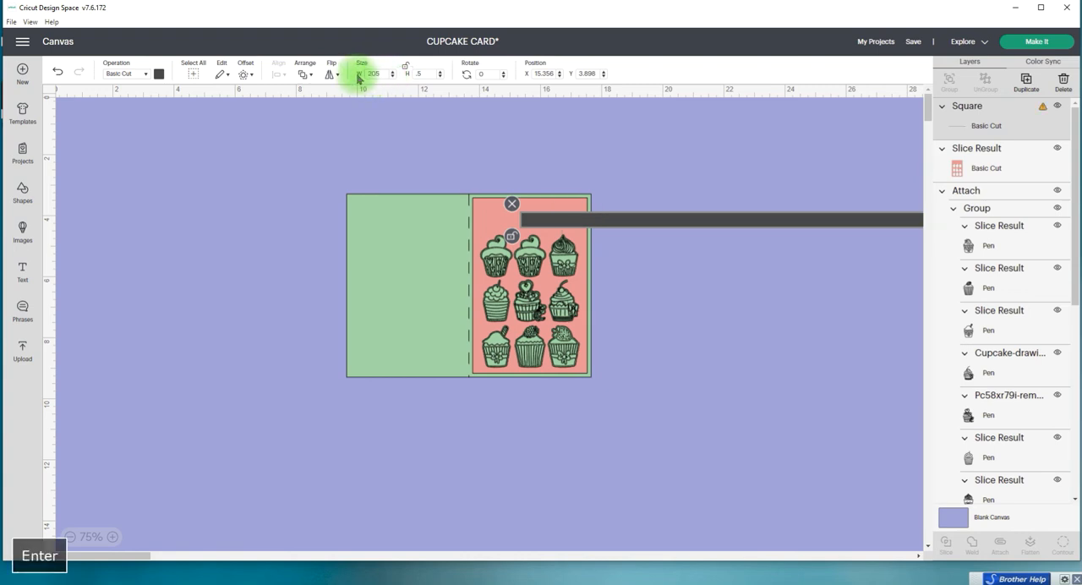
drag(379, 72, 346, 77)
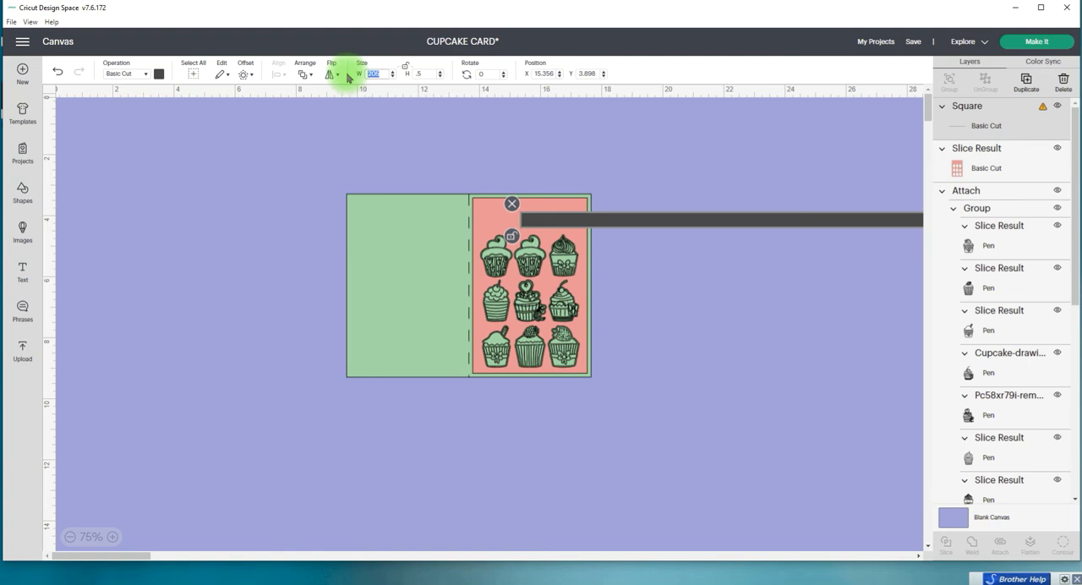
text(2.53)
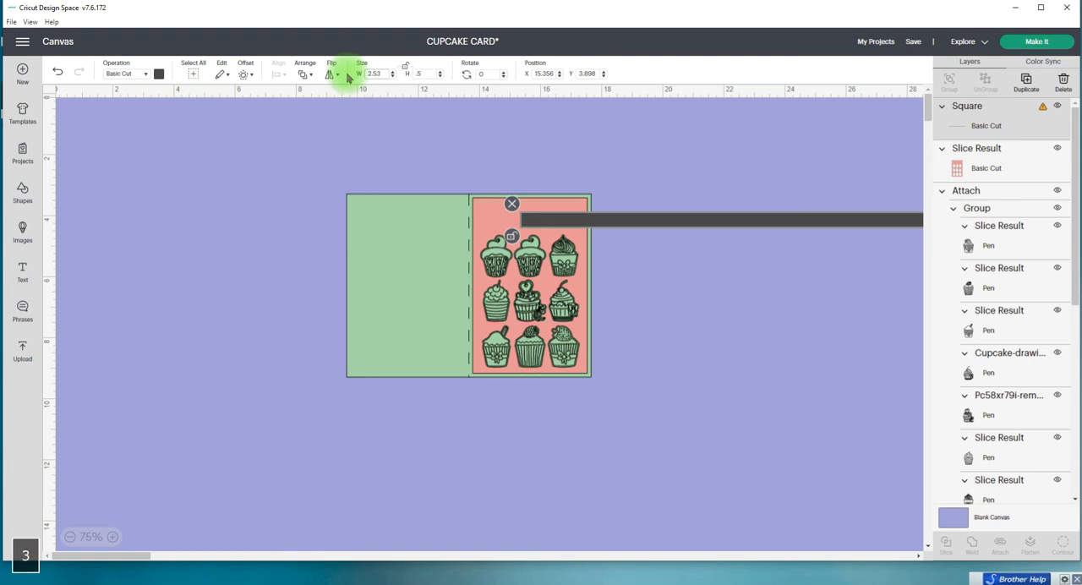
key(Return)
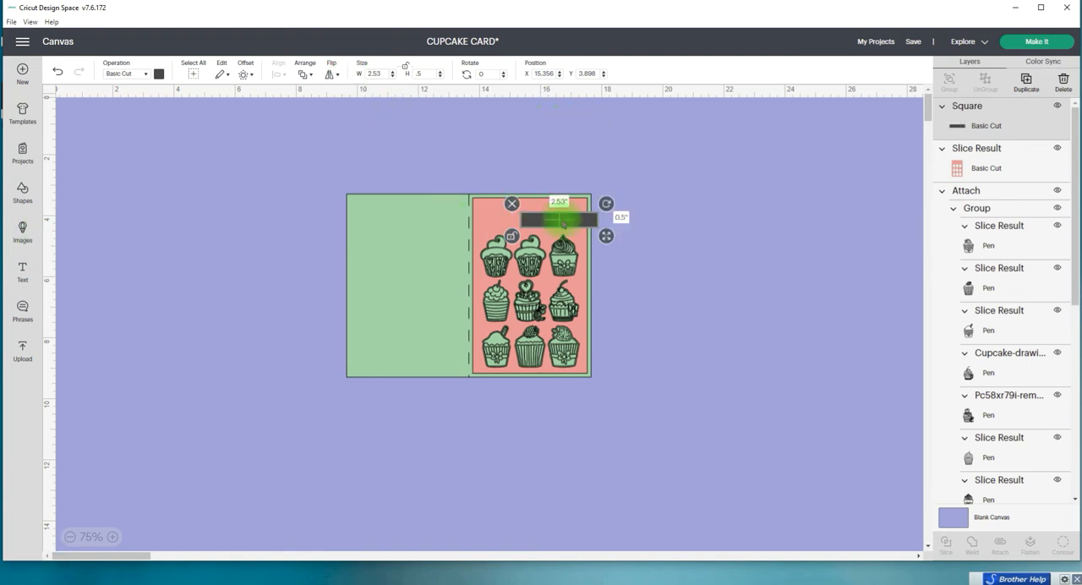
Step: Move the strip off the card to the empty upper-left canvas area and overlap its left end with a new triangle
drag(572, 224, 282, 184)
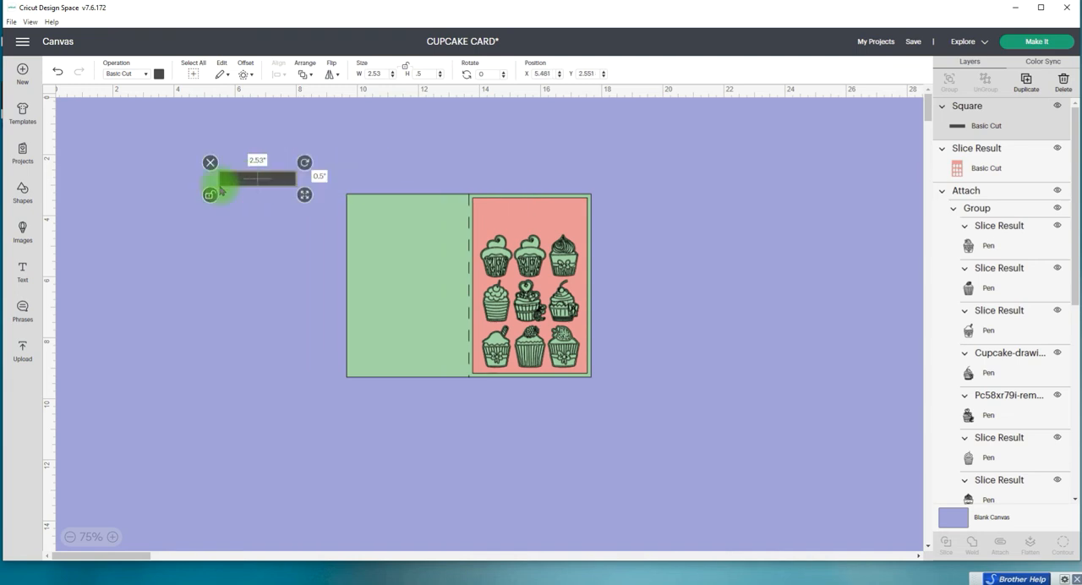
click(23, 192)
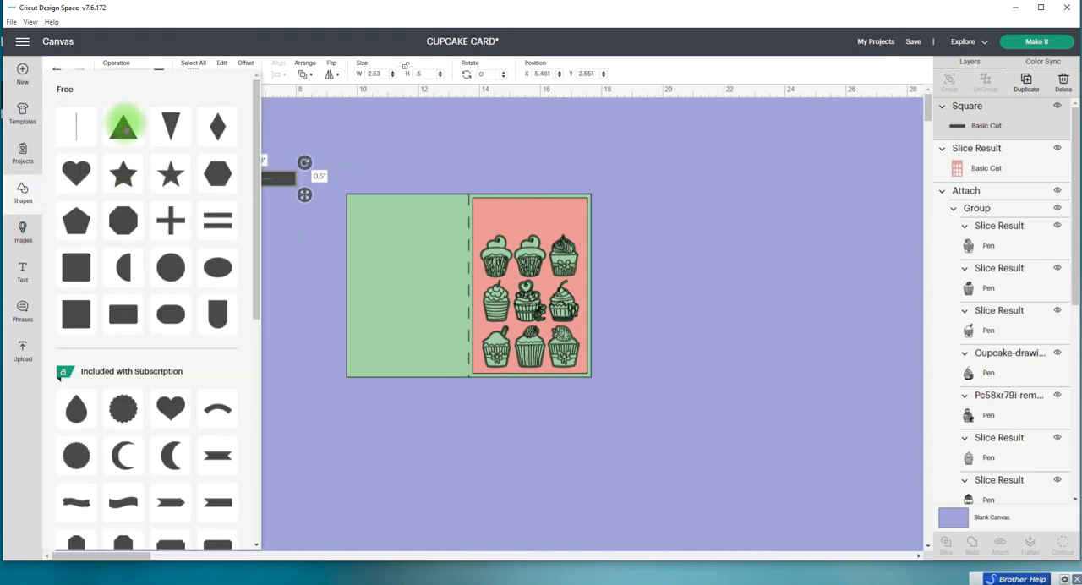
click(122, 127)
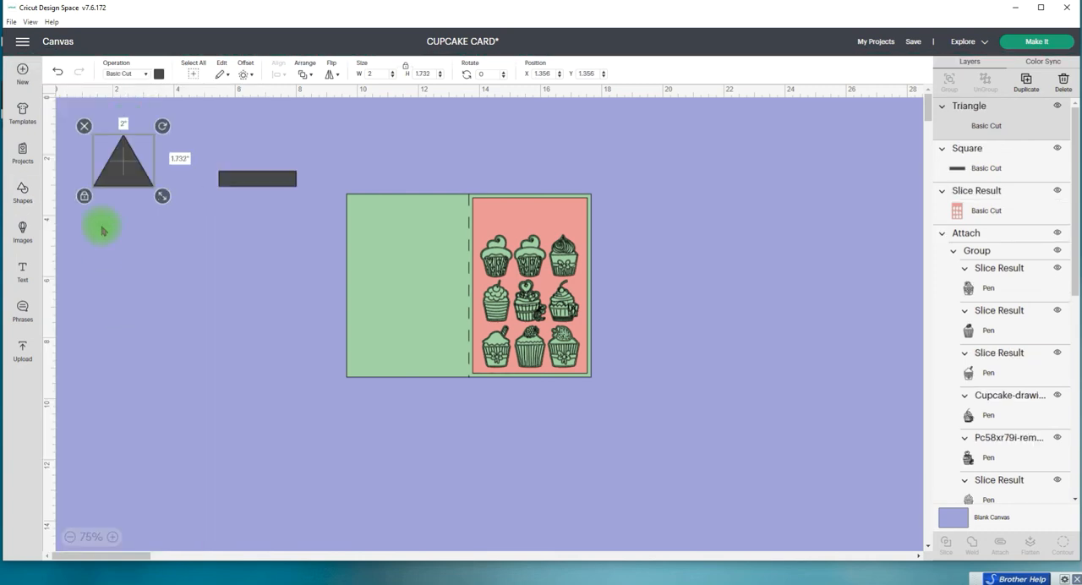
drag(129, 184, 211, 201)
Step: Slice the strip with the overlapping triangle and pull the cut strip away to the right
drag(176, 261, 266, 158)
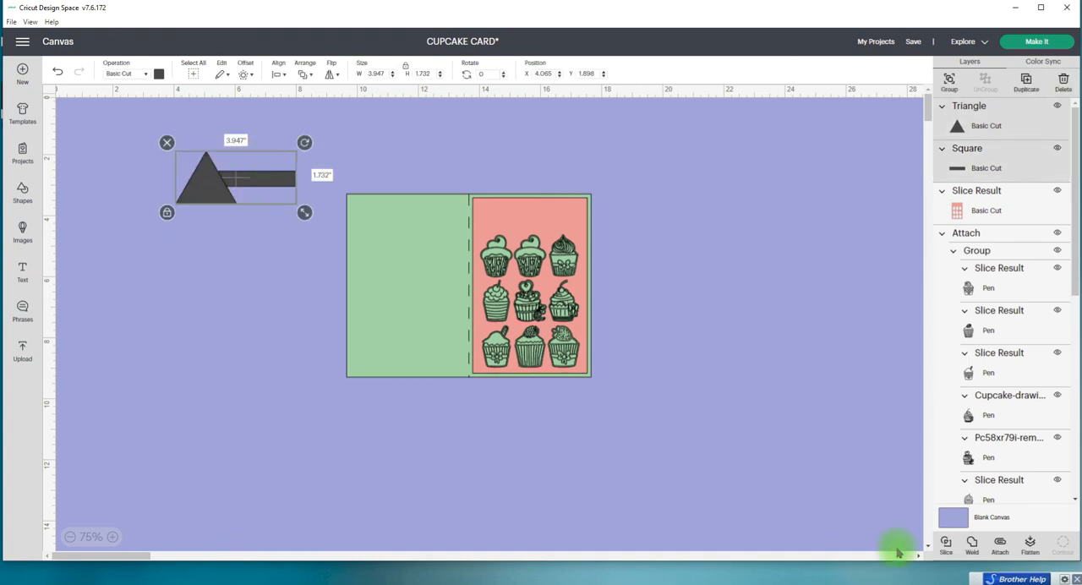
click(947, 545)
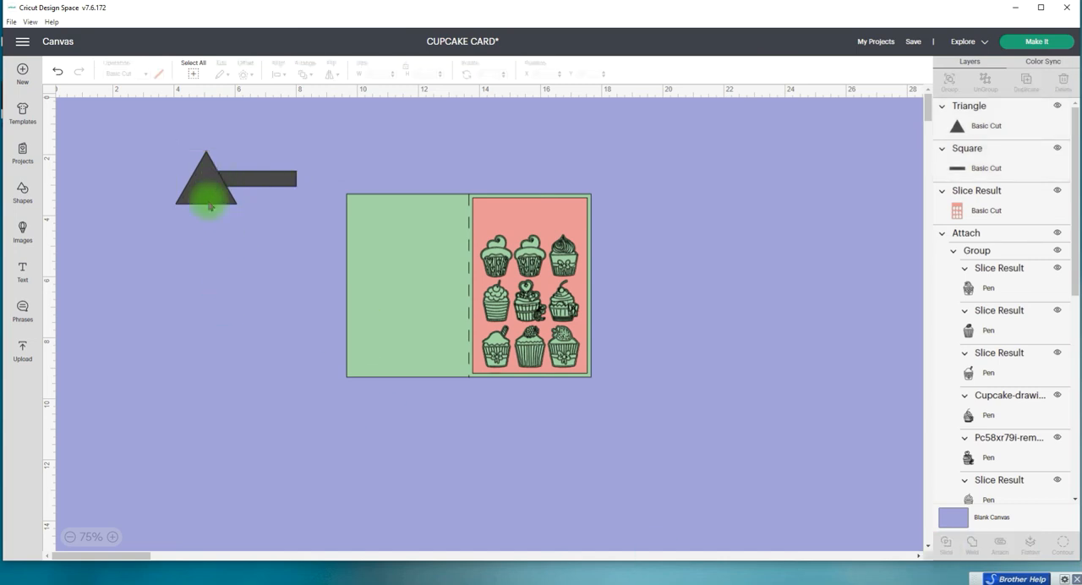
mouse_move(283, 179)
mouse_down()
mouse_move(504, 166)
mouse_move(562, 216)
mouse_move(562, 227)
mouse_move(355, 177)
mouse_move(279, 177)
mouse_move(296, 188)
mouse_move(273, 179)
mouse_up()
click(718, 273)
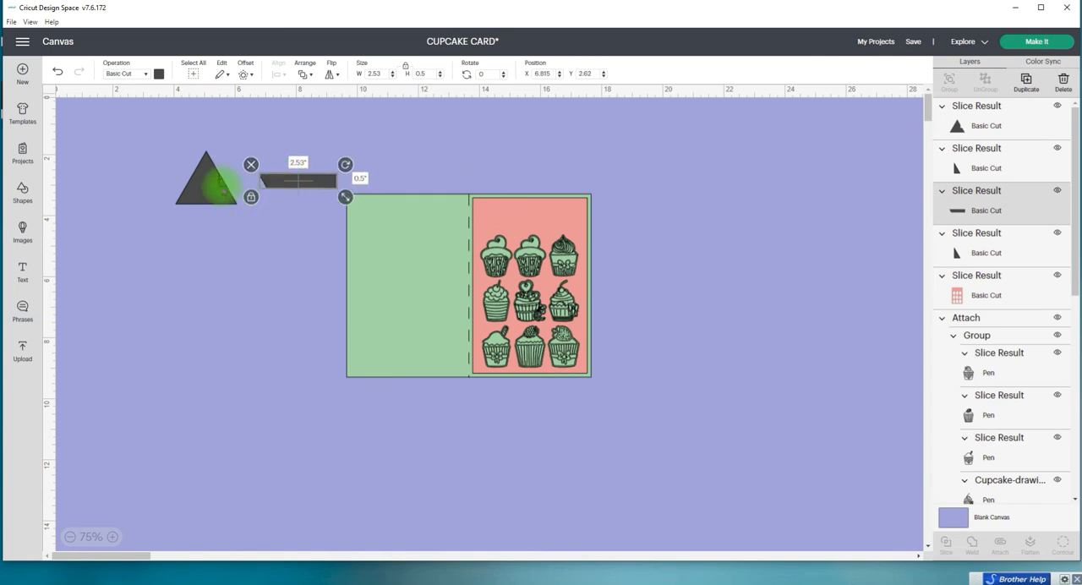
Step: Flip the notched triangle horizontally, move it against the strip's slanted end and rotate it to 352.88 degrees
click(219, 187)
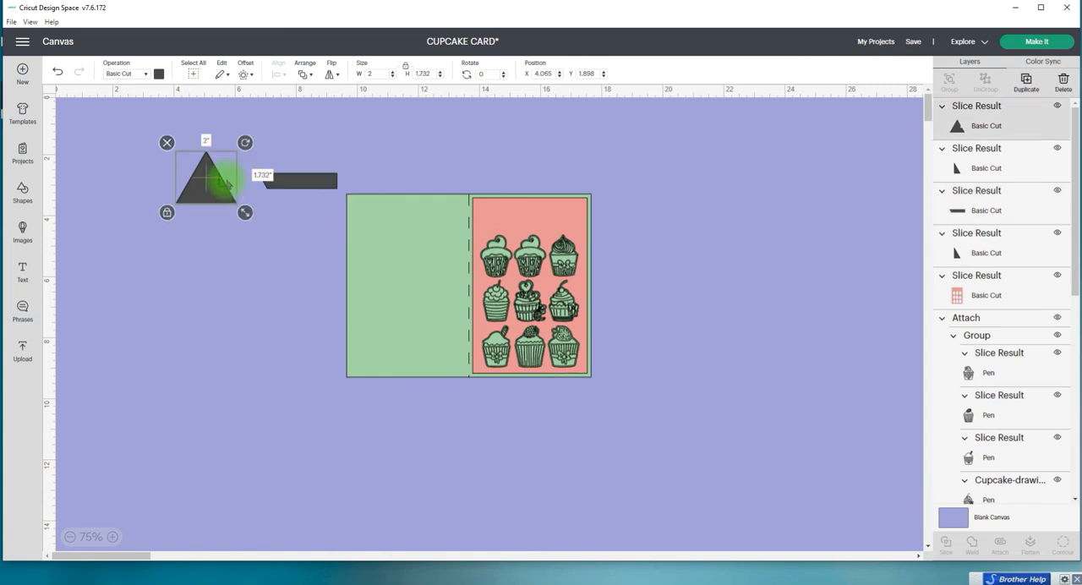
click(330, 74)
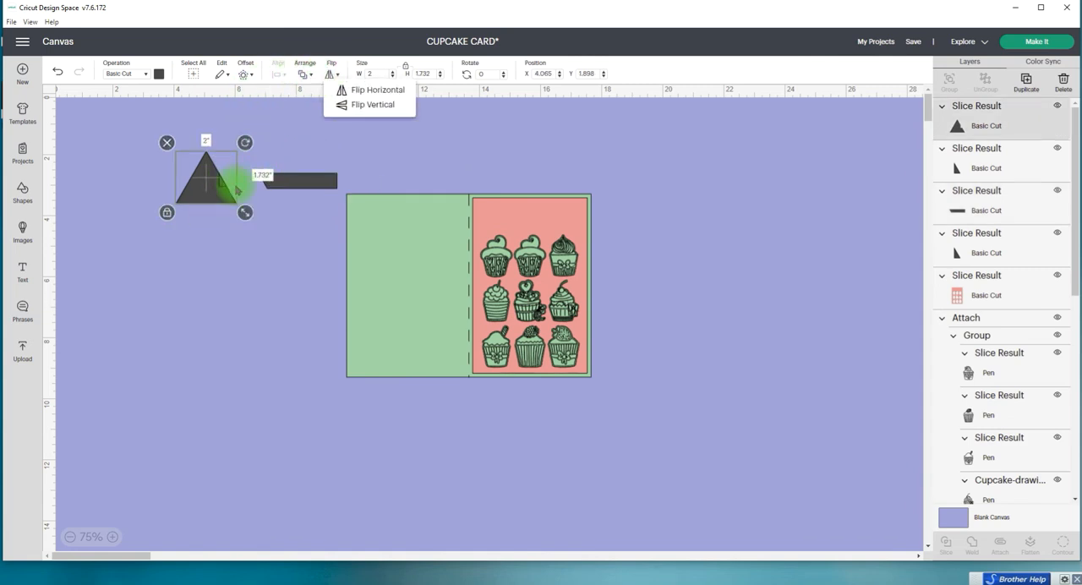
click(362, 104)
drag(240, 199, 271, 195)
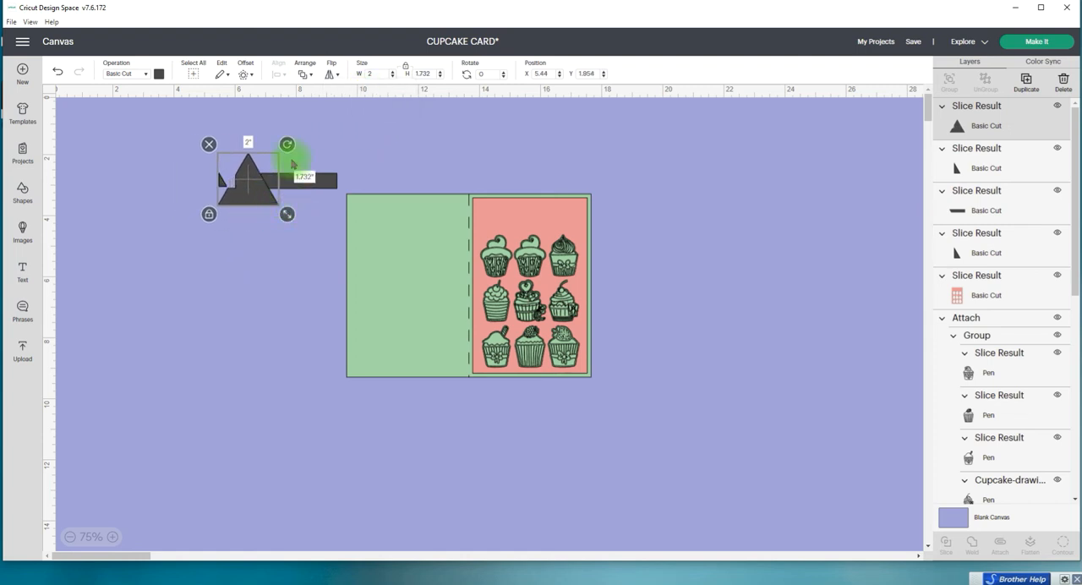
drag(287, 146, 289, 157)
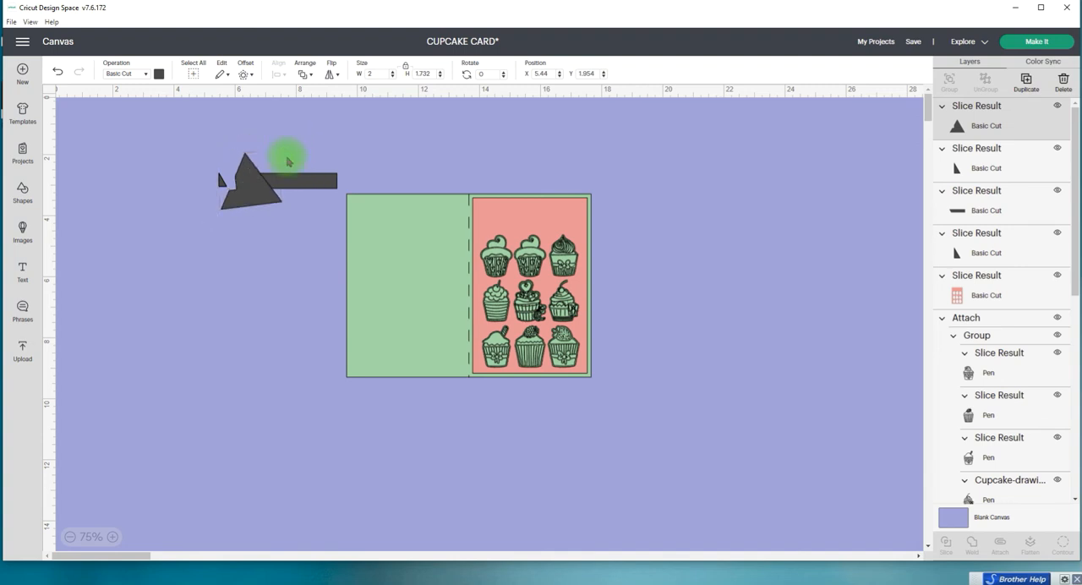
Step: Send the rotated triangle to the back of the layer order and change its operation to Pen
click(304, 74)
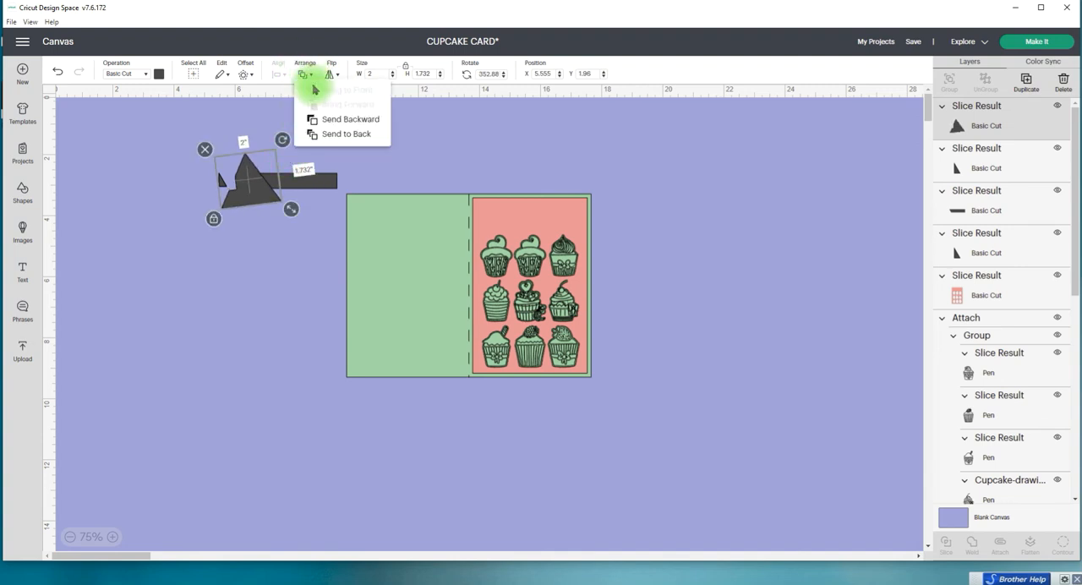
click(348, 134)
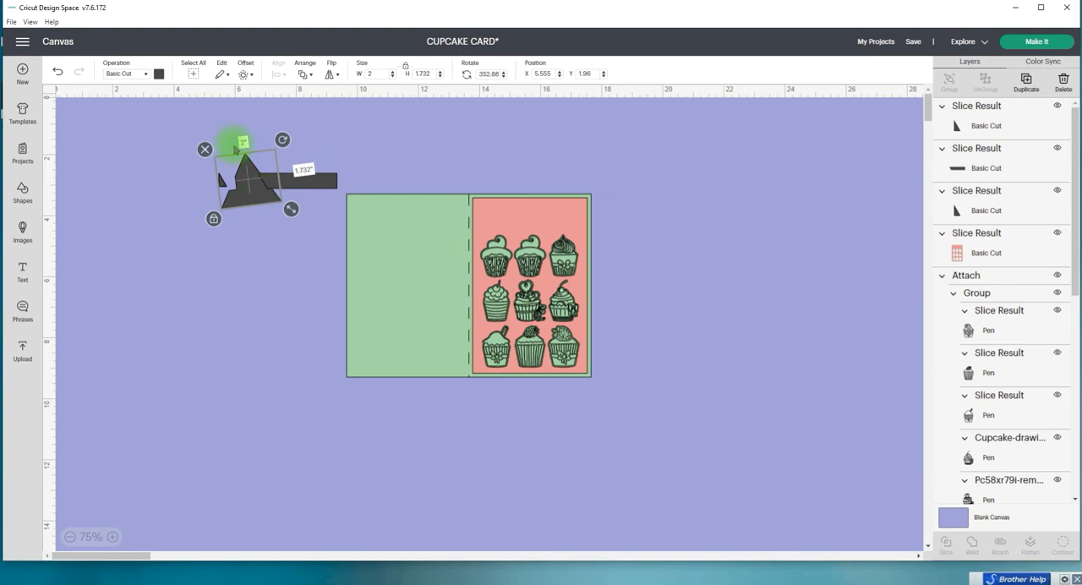
click(145, 74)
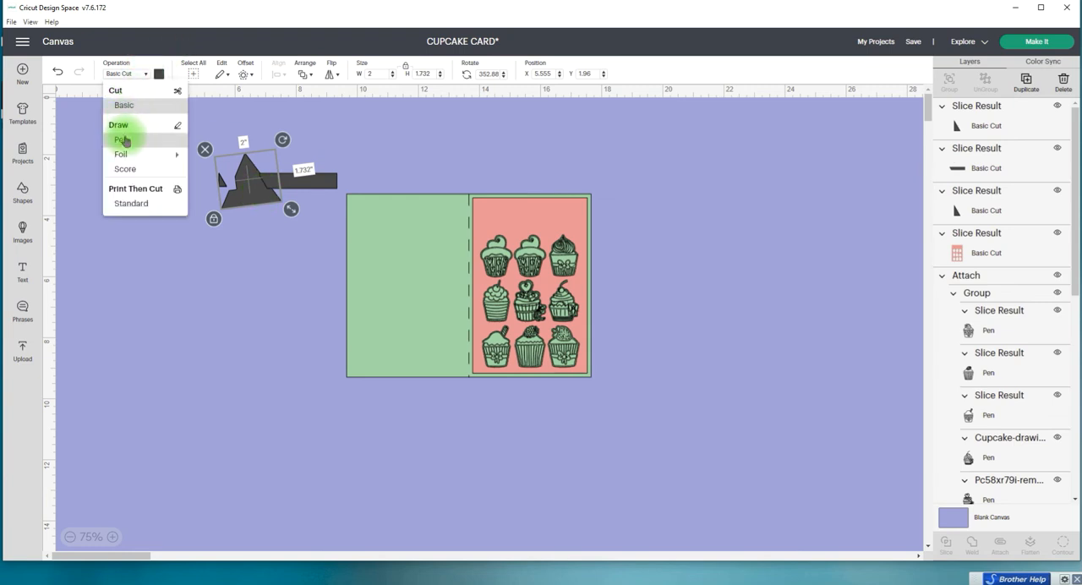
click(123, 139)
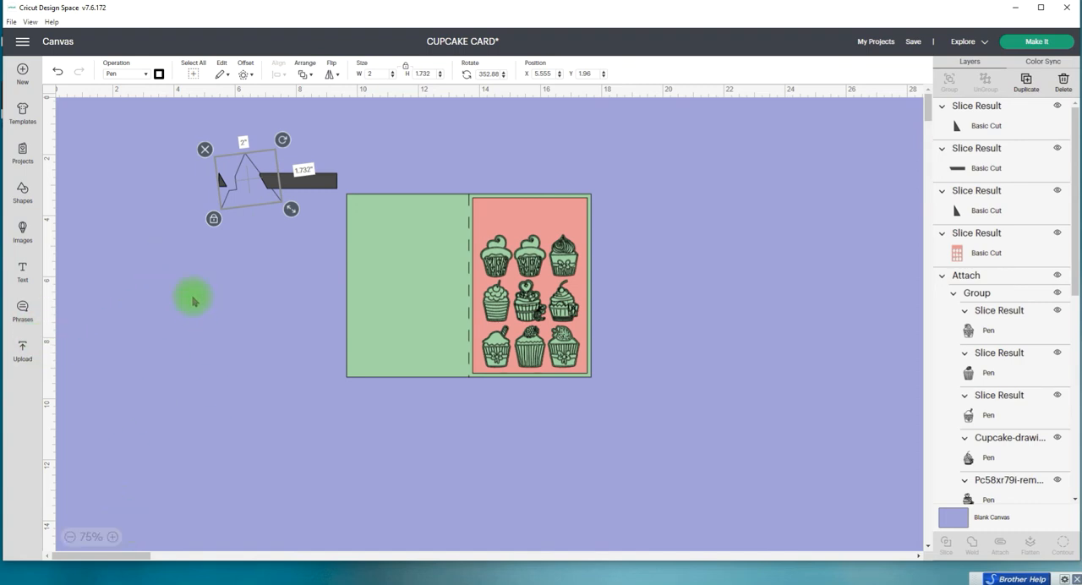
ctrl+scroll(172, 286, up, 5)
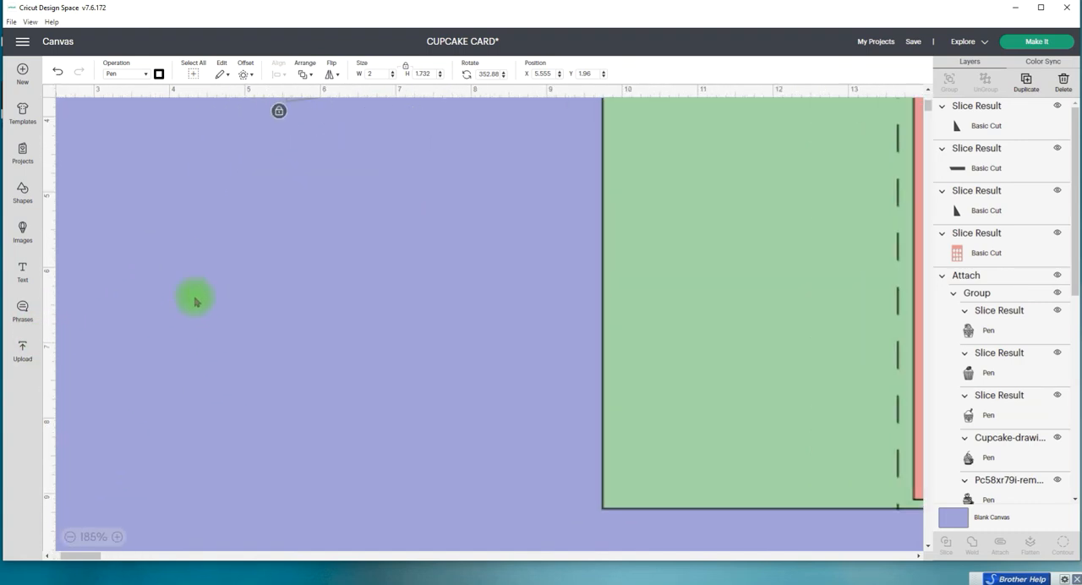
Step: Nudge the notched triangle over the strip's slanted end, slice the strip with it and pull the triangle and strip apart
scroll(461, 316, up, 3)
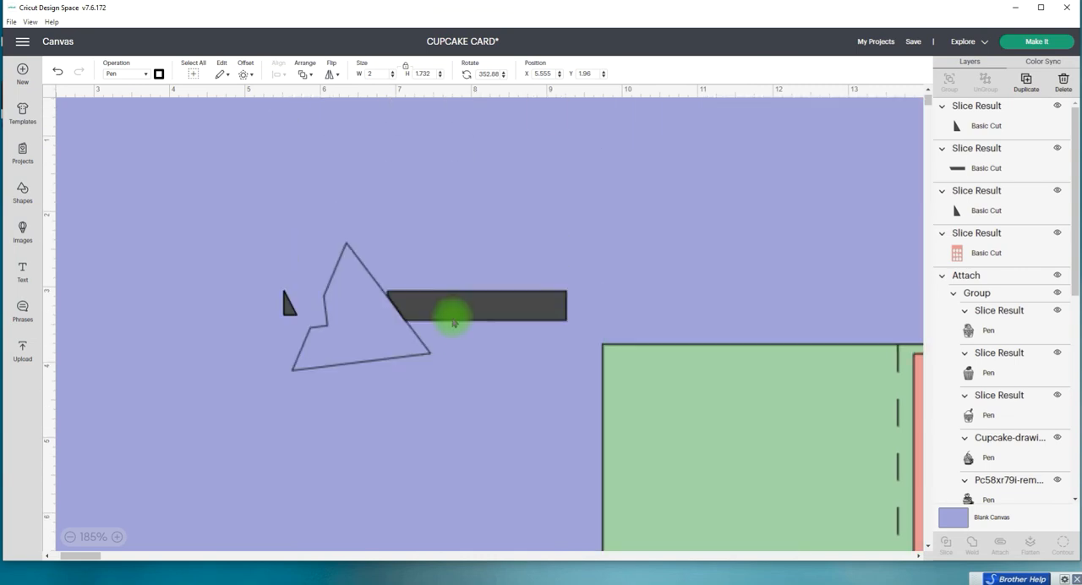
drag(374, 354, 374, 356)
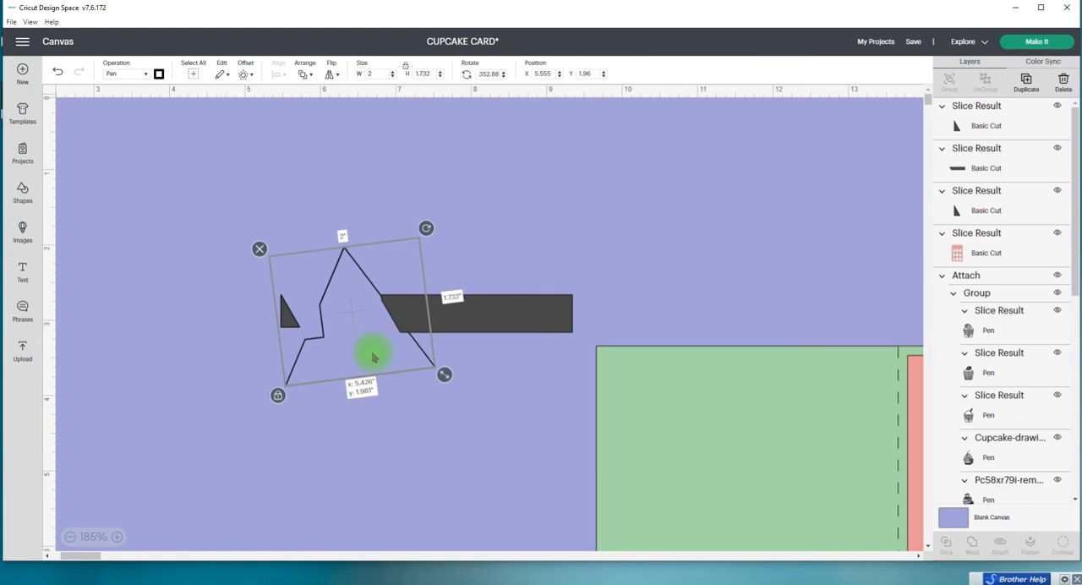
drag(380, 337, 380, 338)
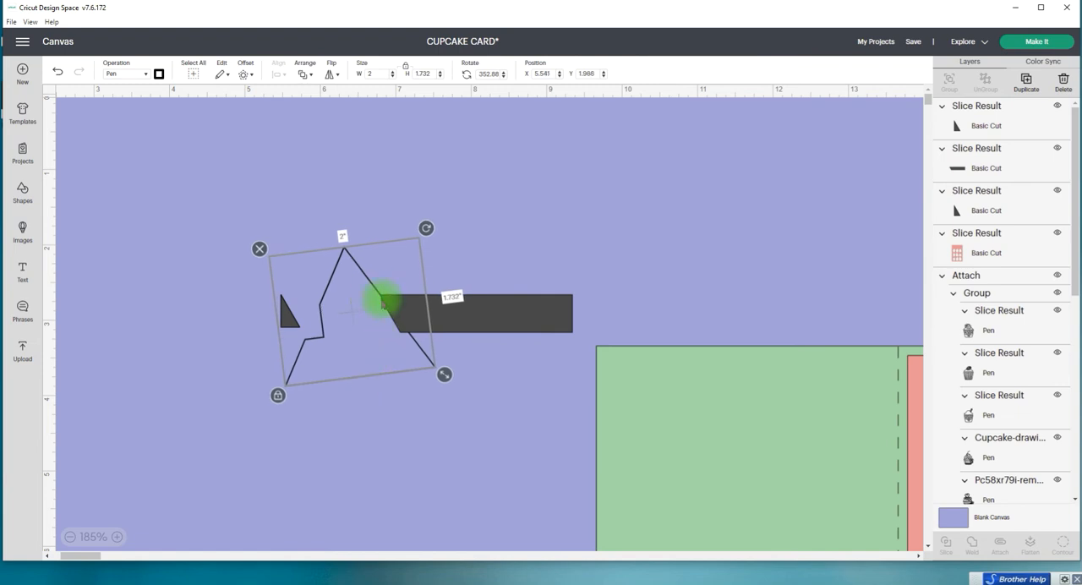
drag(389, 416, 443, 292)
click(945, 544)
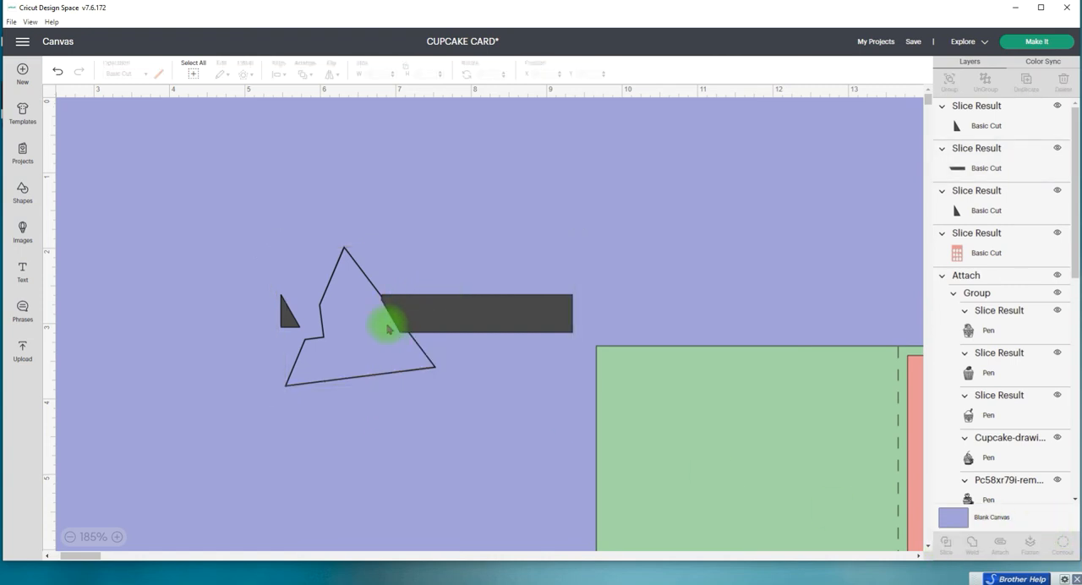
drag(328, 286, 233, 312)
drag(398, 321, 544, 199)
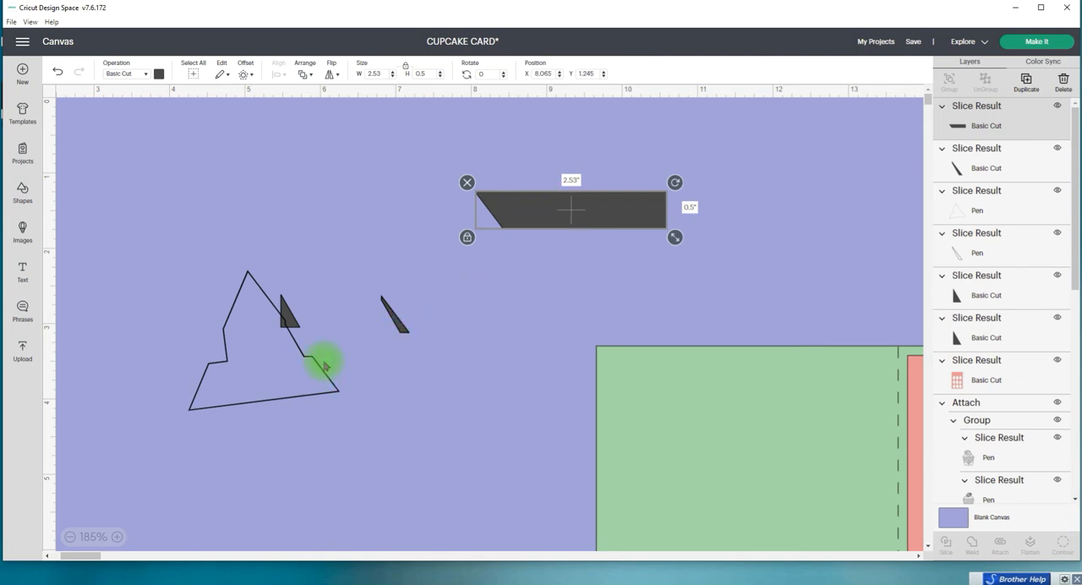
Step: Recolour the trimmed strip white and place it just above the green card base
scroll(378, 372, up, 3)
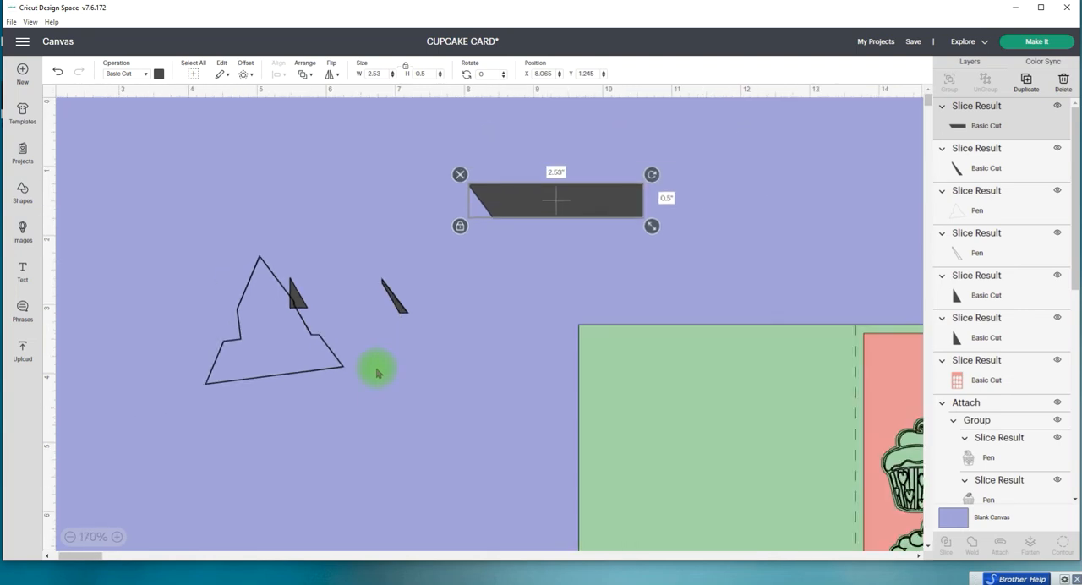
scroll(373, 369, up, 3)
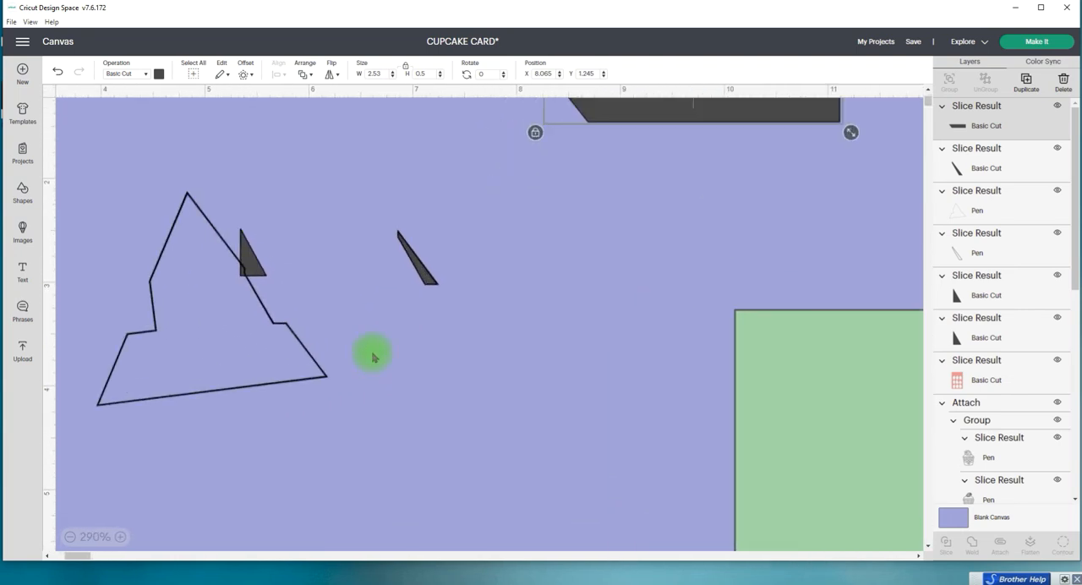
scroll(371, 356, down, 5)
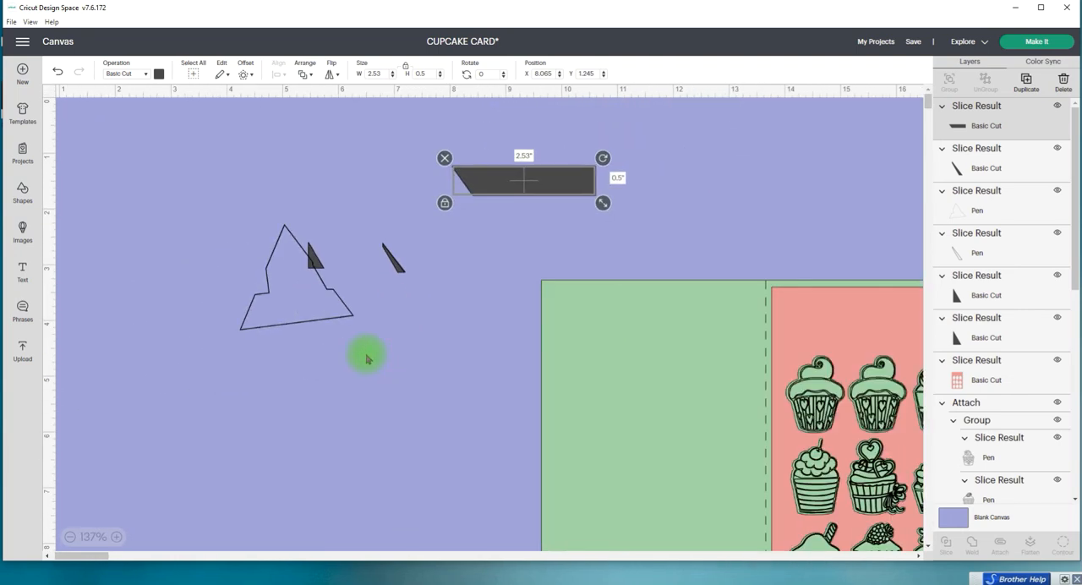
scroll(367, 359, down, 1)
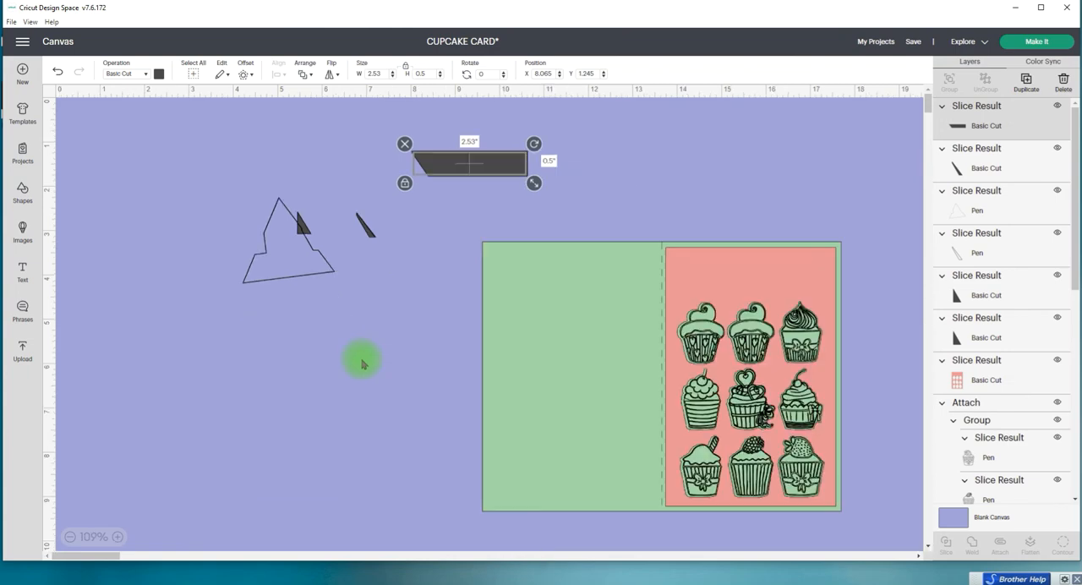
click(71, 537)
click(71, 536)
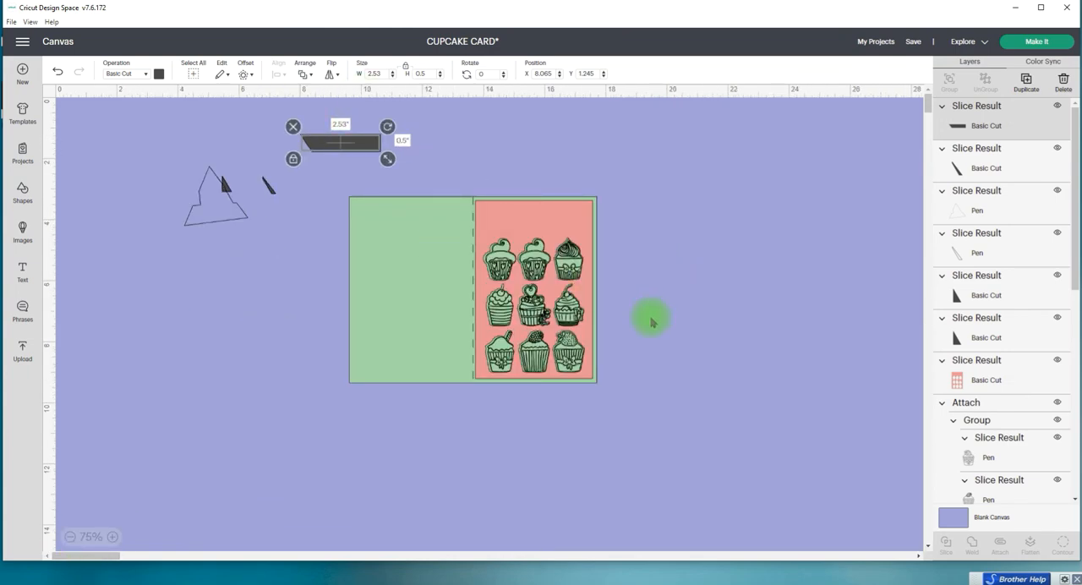
scroll(650, 321, up, 1)
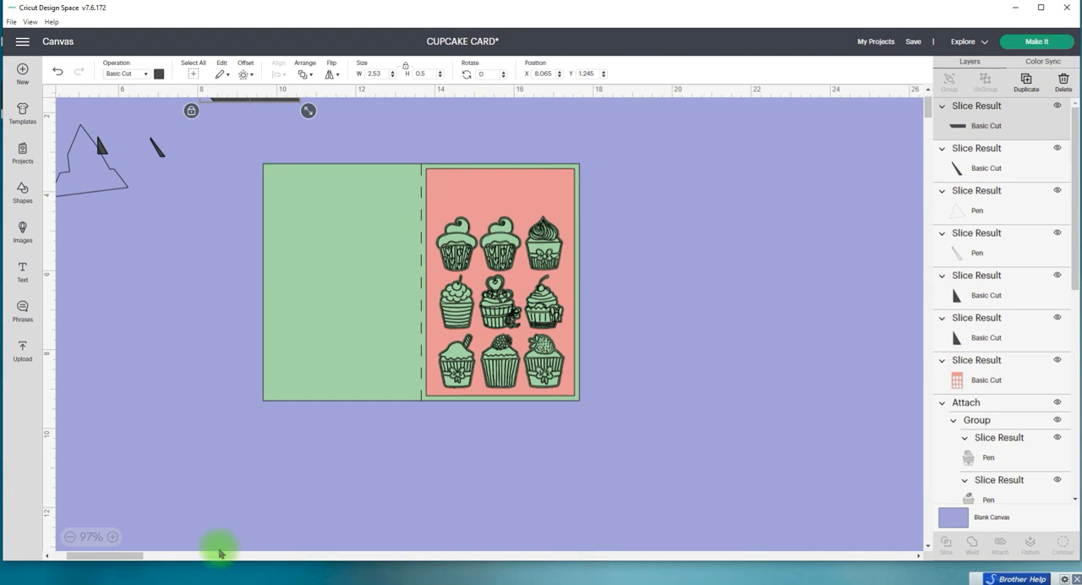
drag(120, 557, 105, 558)
scroll(314, 364, up, 2)
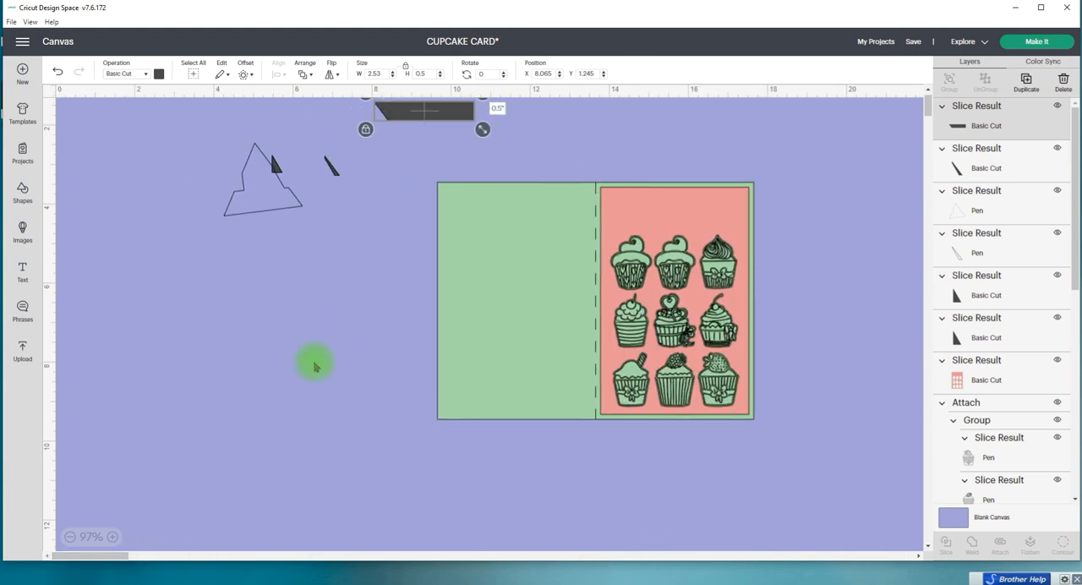
drag(426, 158, 426, 178)
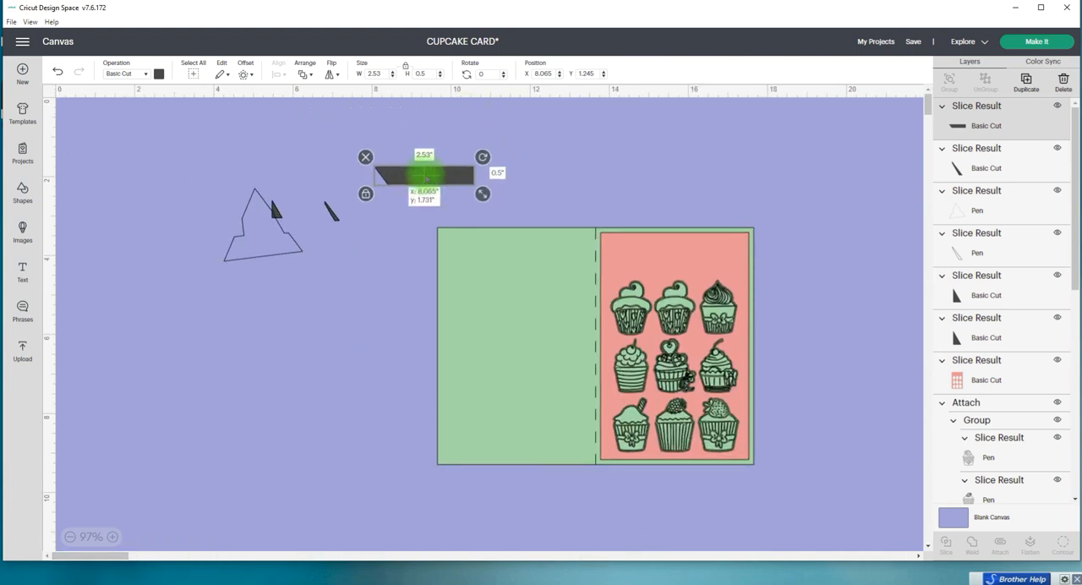
click(157, 75)
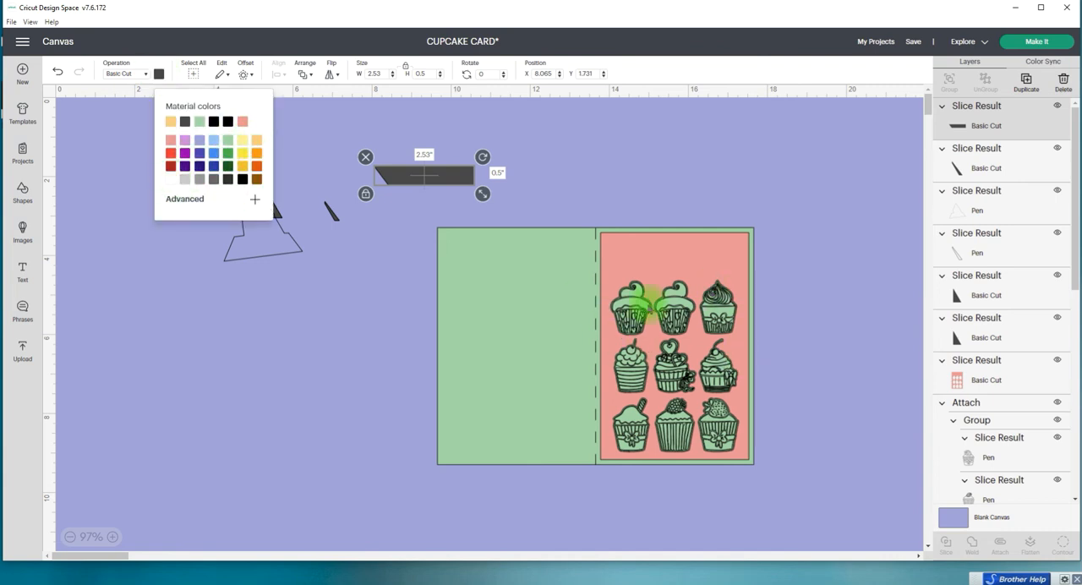
click(170, 179)
mouse_move(431, 177)
mouse_down()
mouse_move(708, 273)
mouse_move(495, 181)
mouse_up()
Step: Delete the leftover triangle and slice slivers, and move the white strip into the cleared area at about X 4.745, Y 1.565
drag(194, 314, 358, 152)
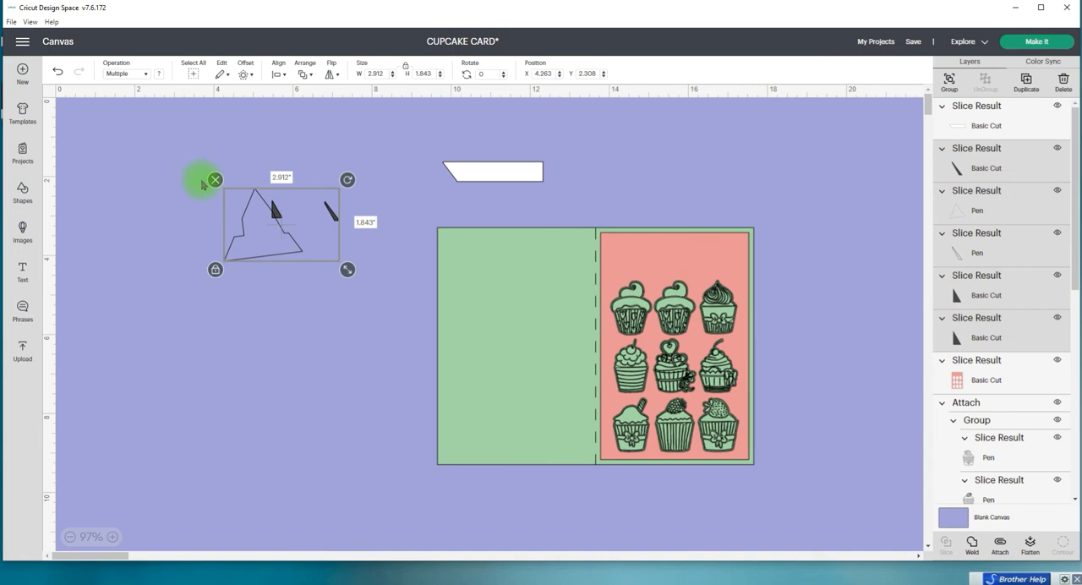
click(215, 180)
drag(485, 169, 227, 176)
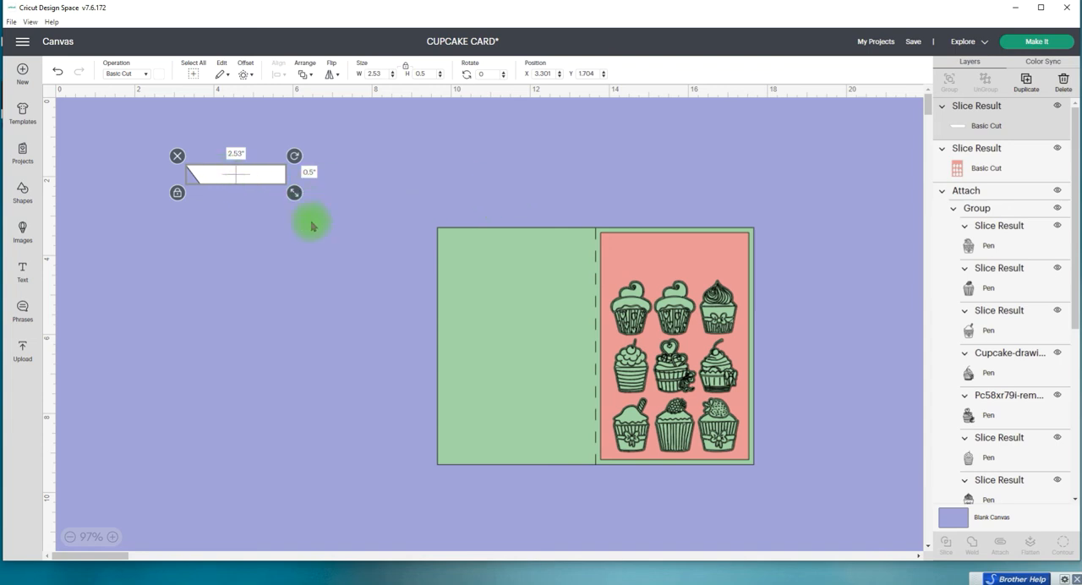
drag(248, 174, 302, 169)
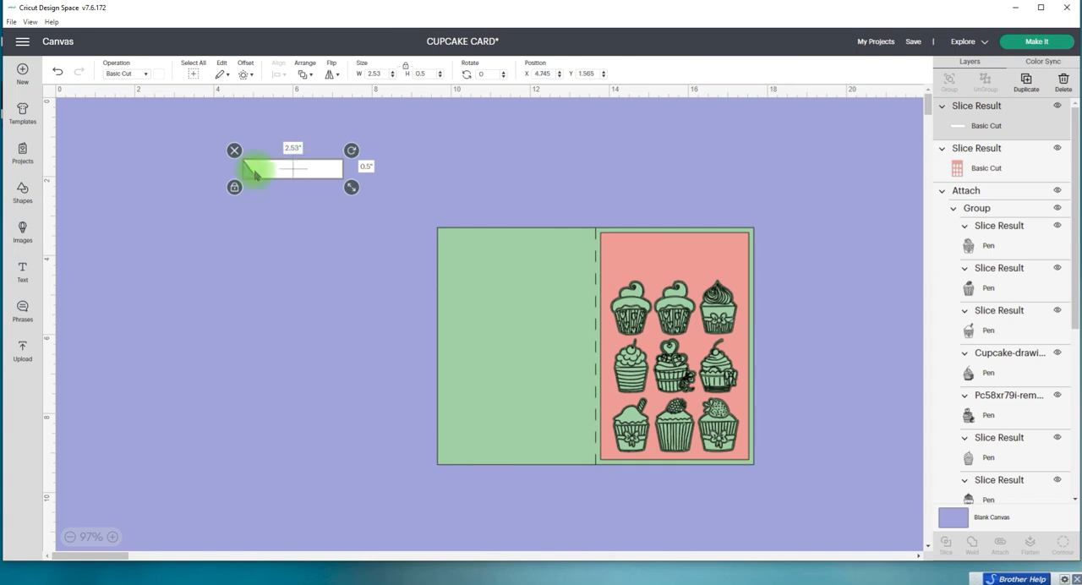
Step: Add a text object reading "Happy Birthday" to the empty canvas beside the card
click(23, 271)
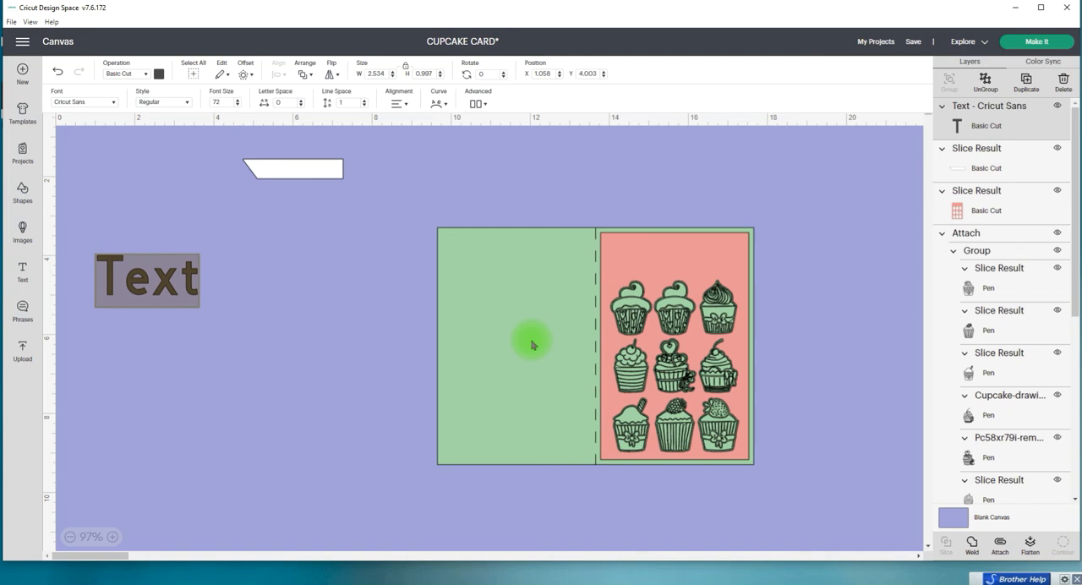
click(23, 271)
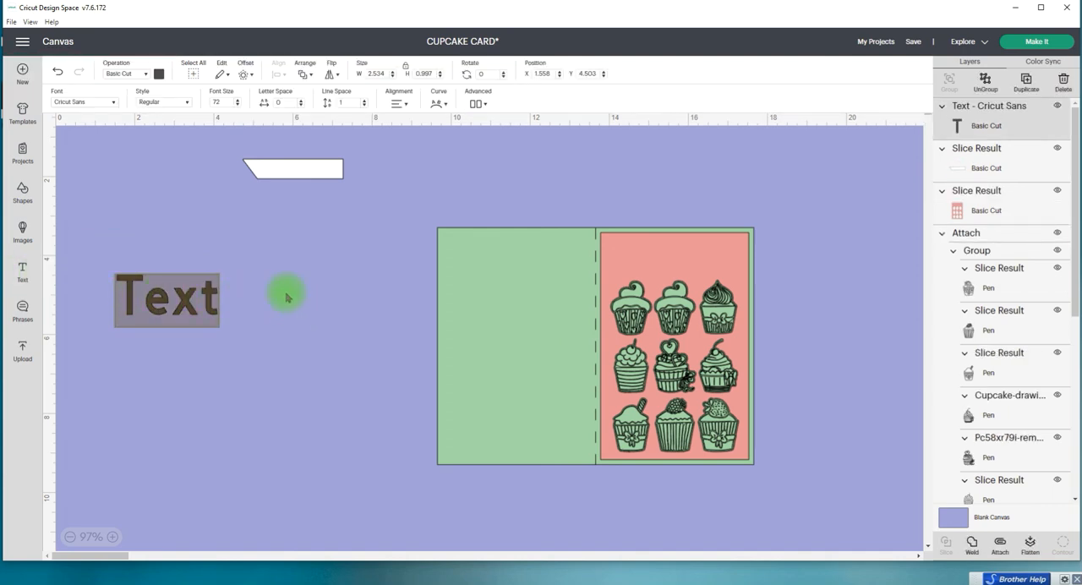
text(Hap)
key(BackSpace)
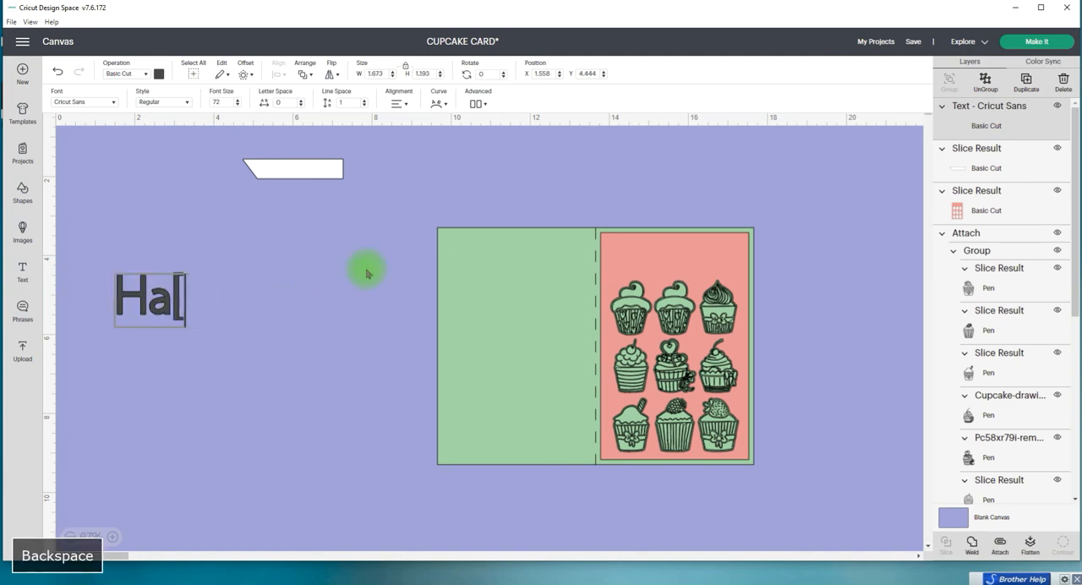
text(ppy)
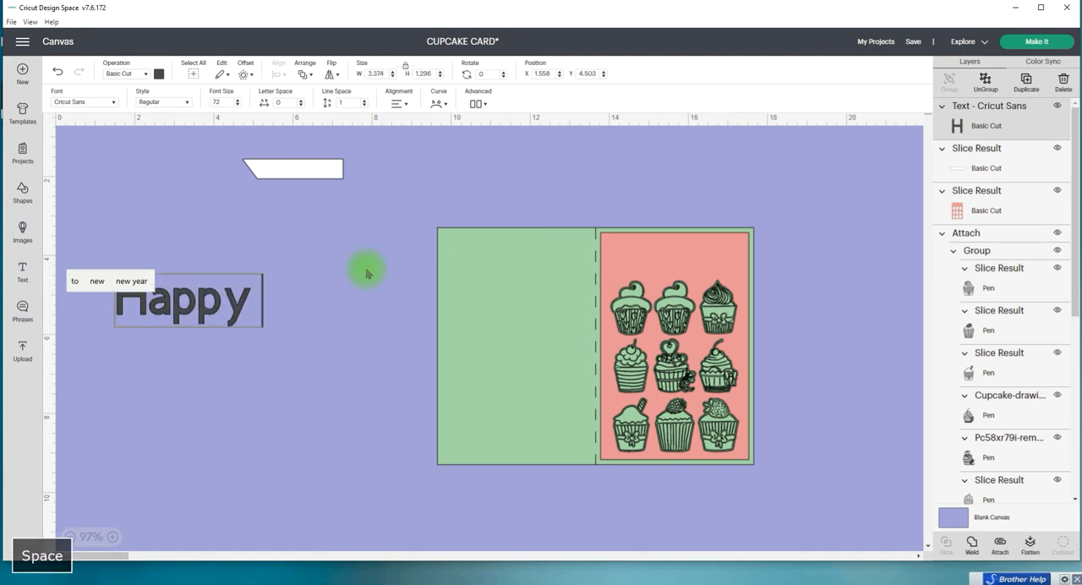
text( Birthday)
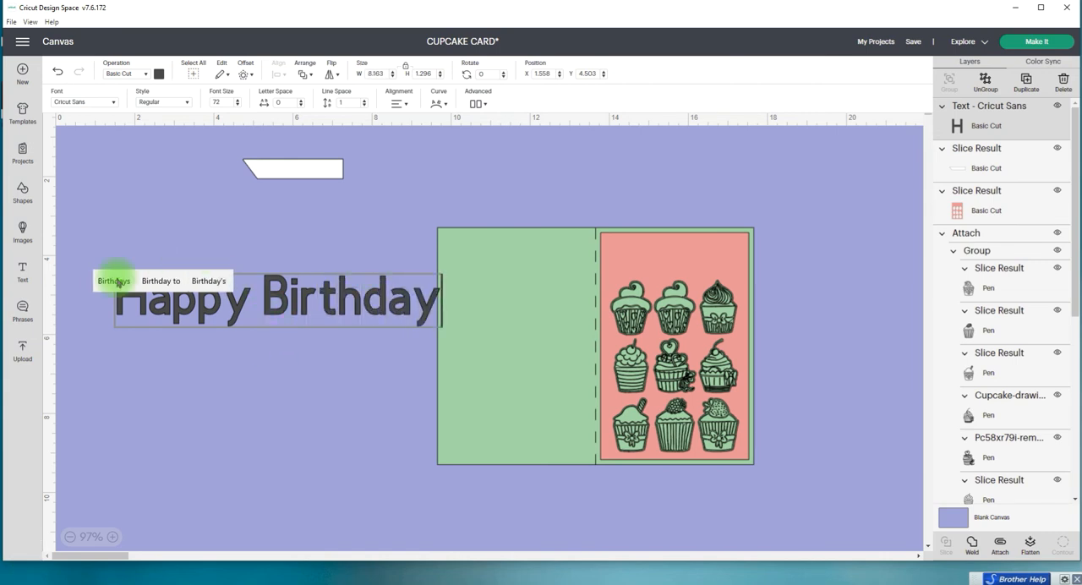
click(269, 269)
click(270, 302)
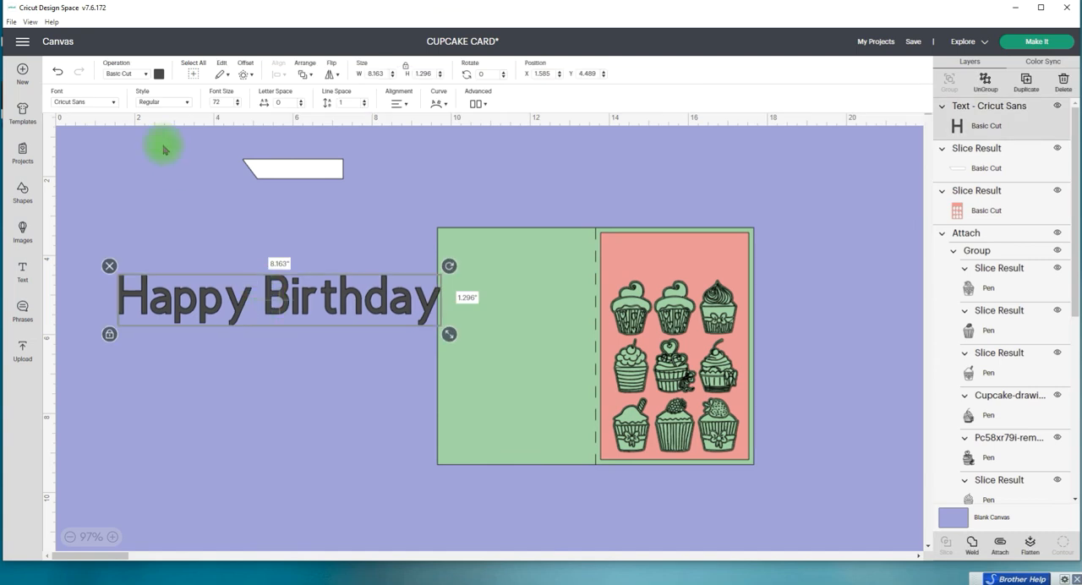
Step: Find the "slf" fonts, apply SLF White Linen to the Happy Birthday text and move the text up beneath the white strip
click(116, 103)
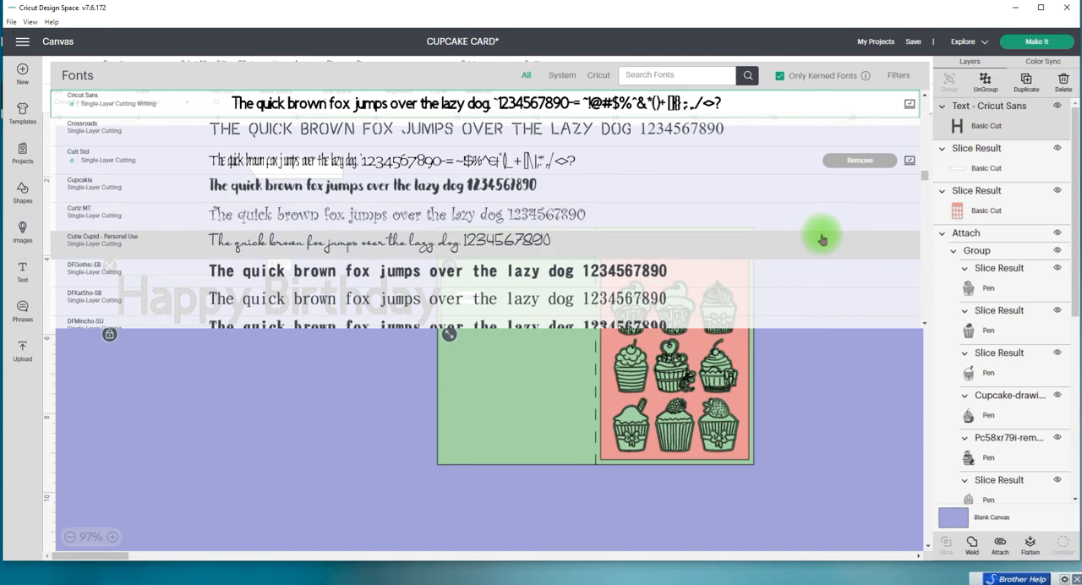
text(s)
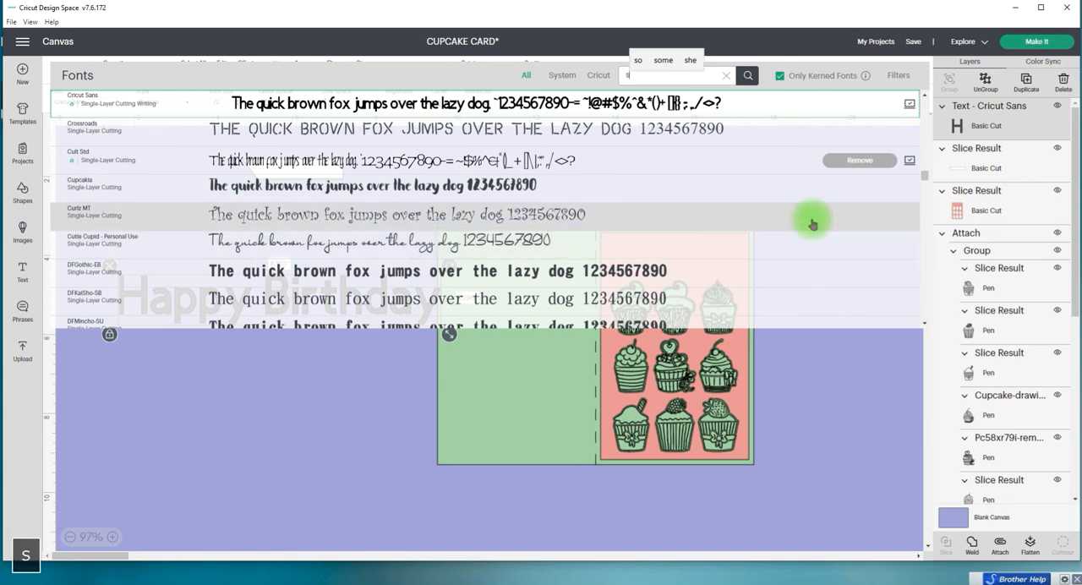
text(lf)
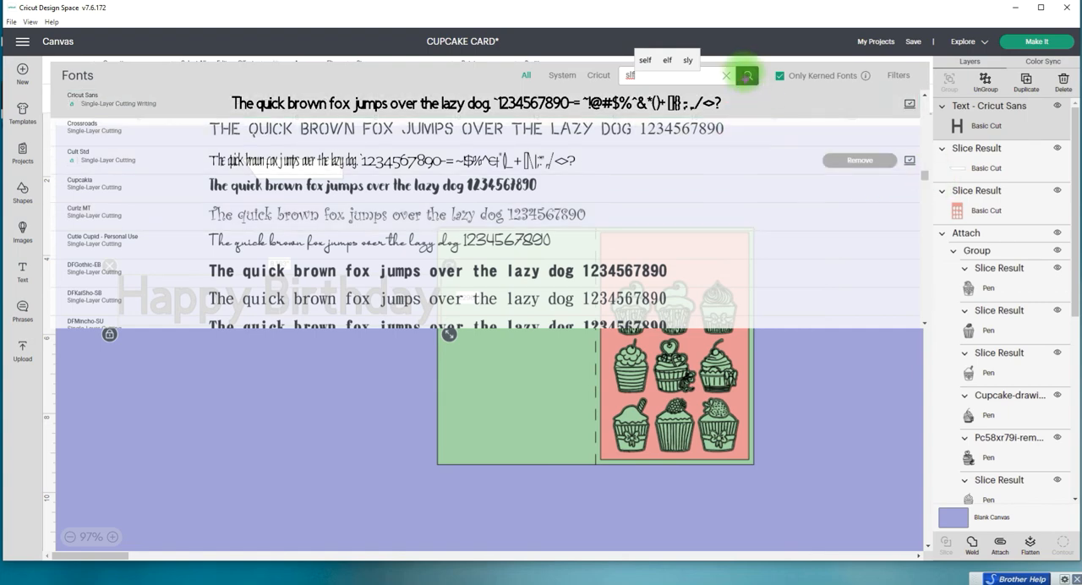
click(748, 76)
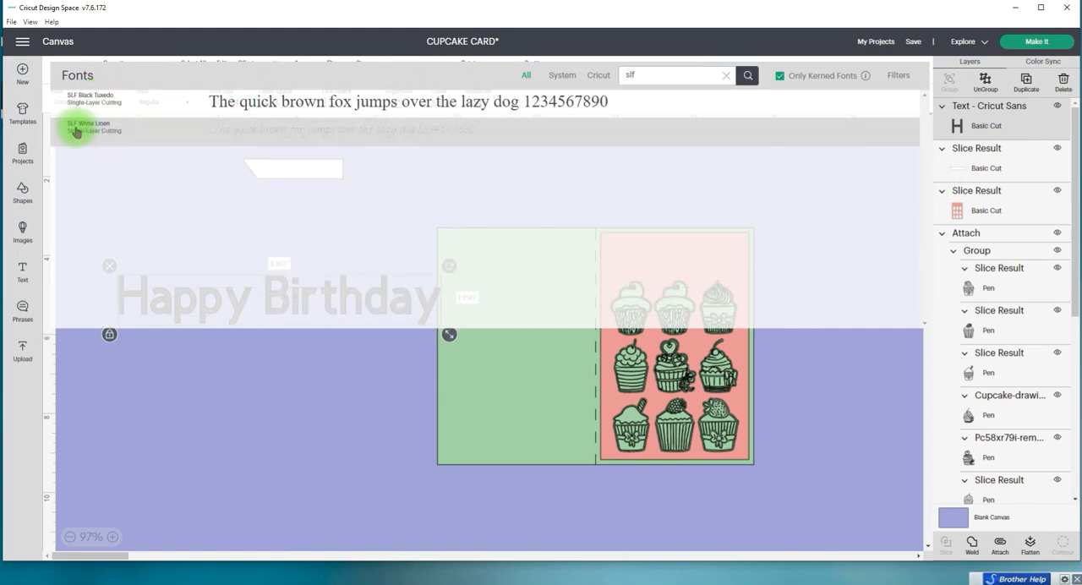
click(341, 133)
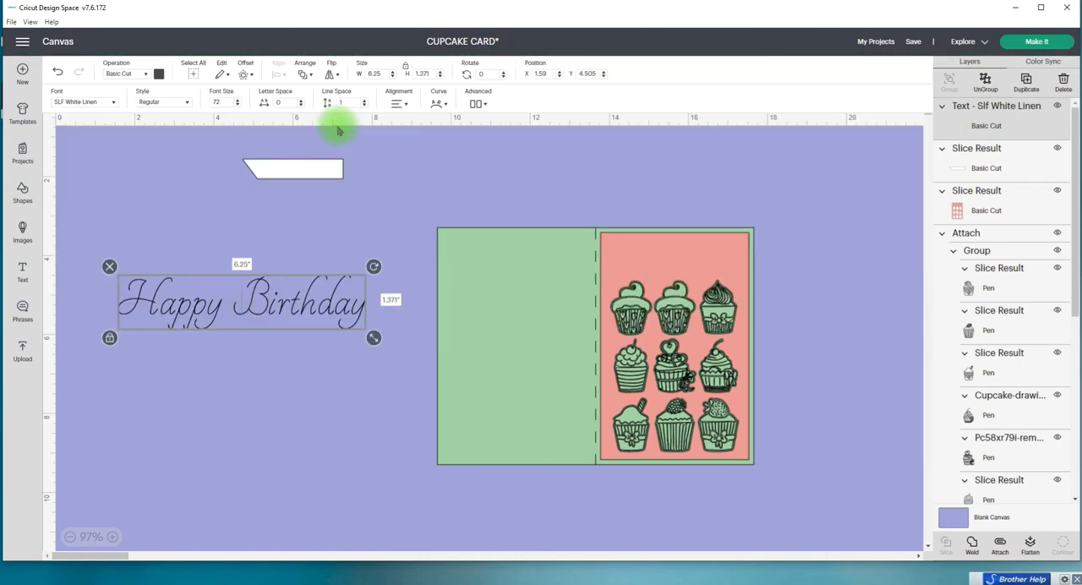
drag(295, 311, 295, 256)
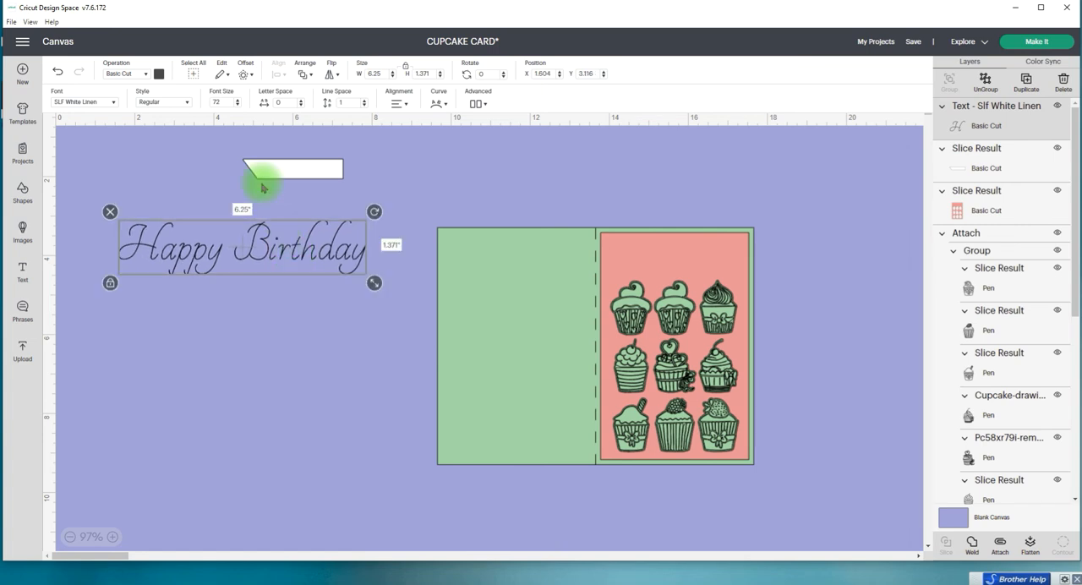
Step: Clear the font search for the Happy Birthday text and filter the font list to Writing fonts
click(112, 102)
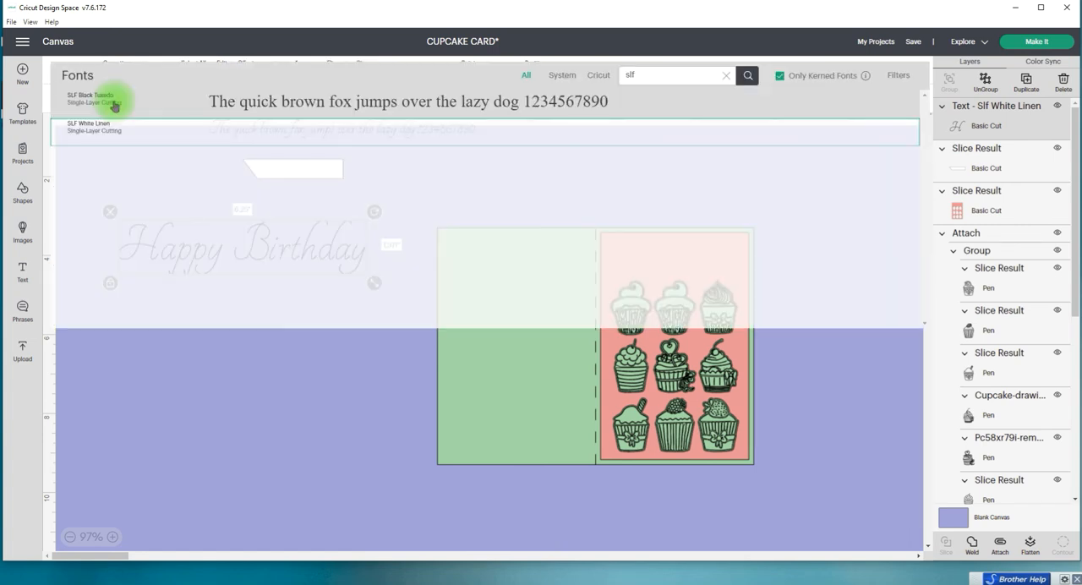
double_click(633, 74)
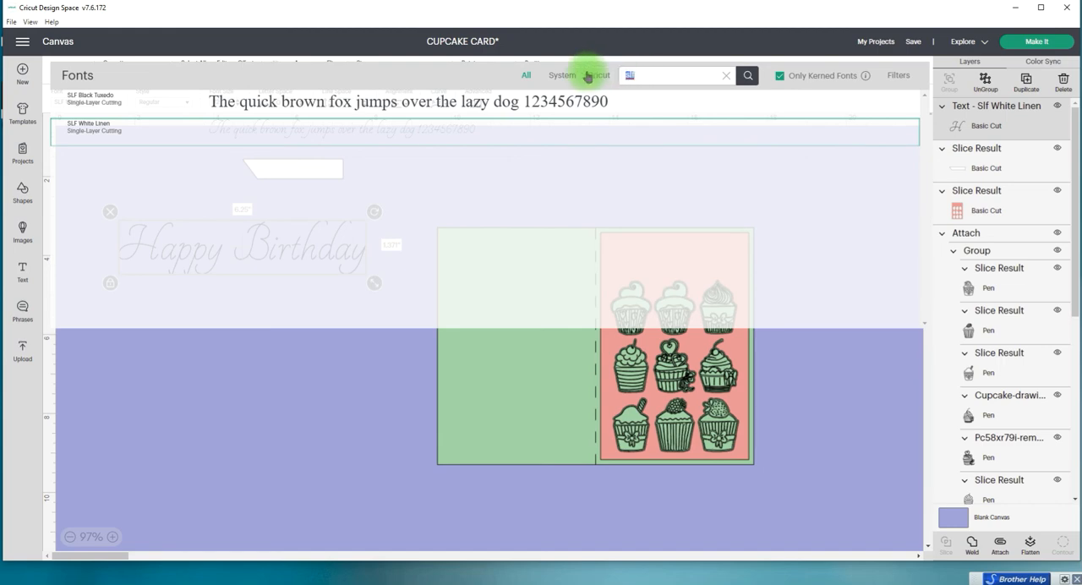
key(Delete)
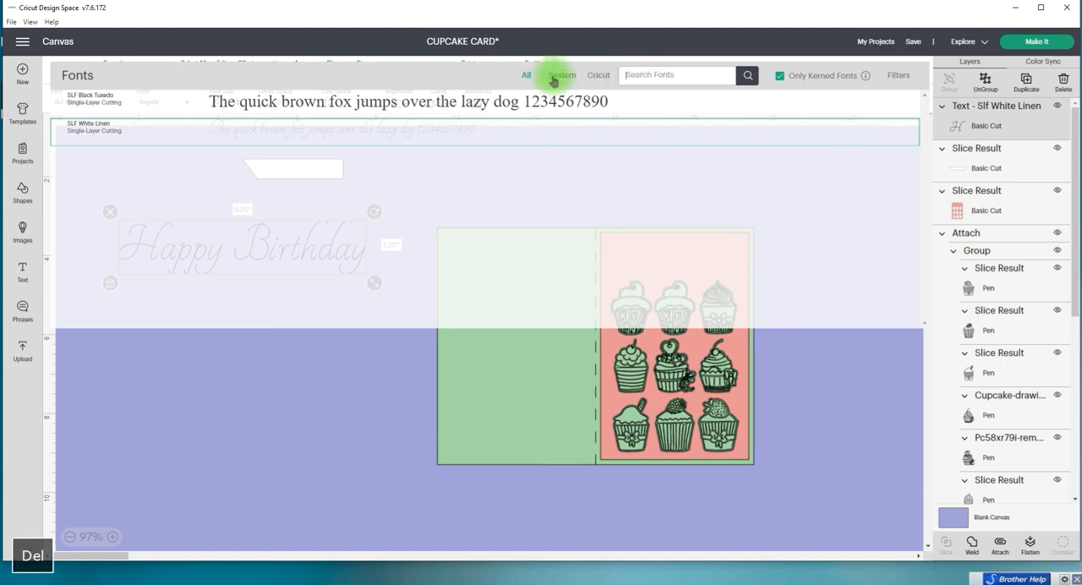
click(898, 78)
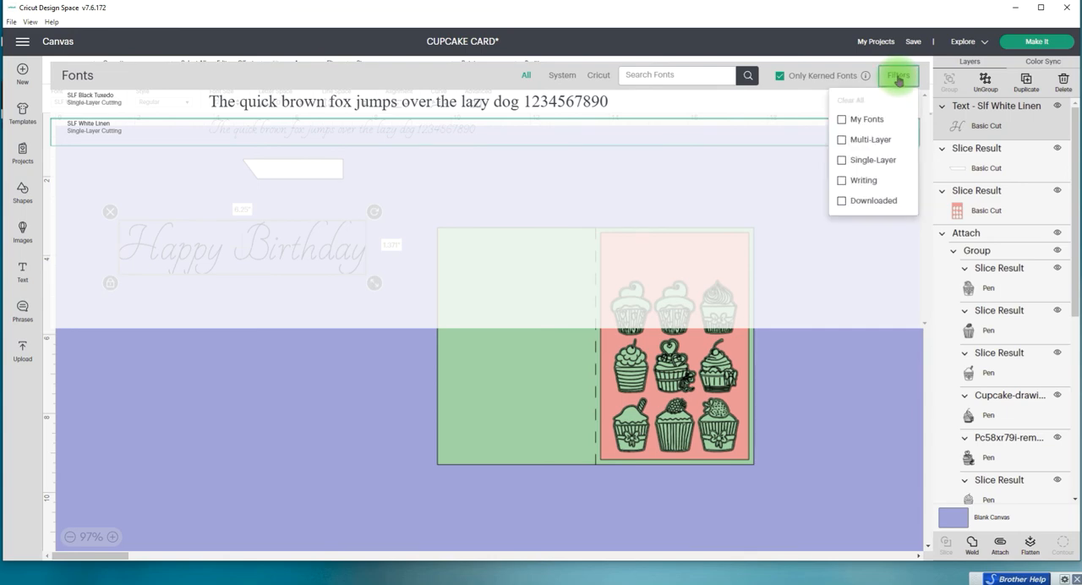
click(842, 182)
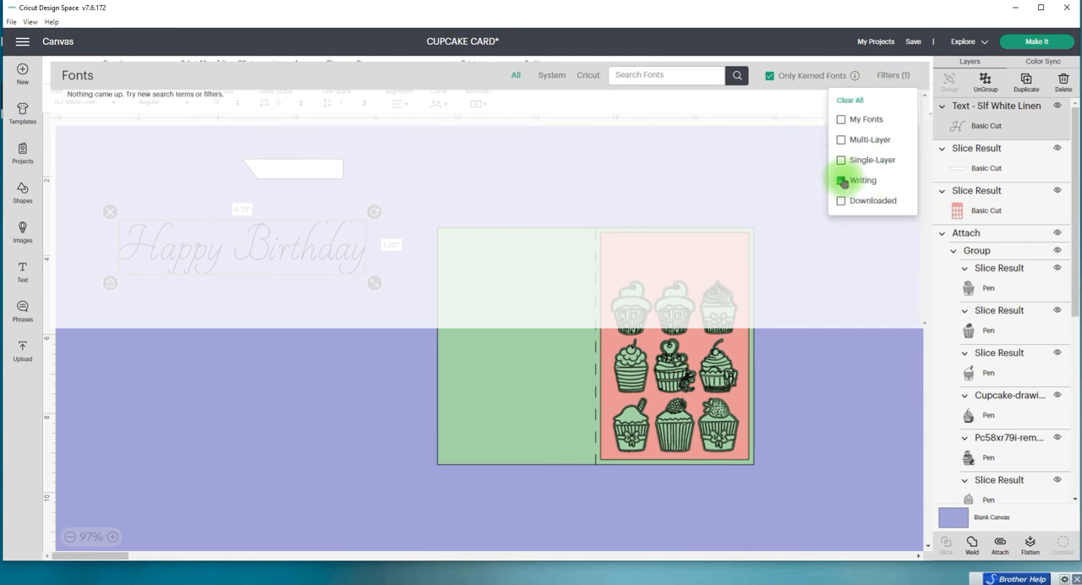
click(735, 76)
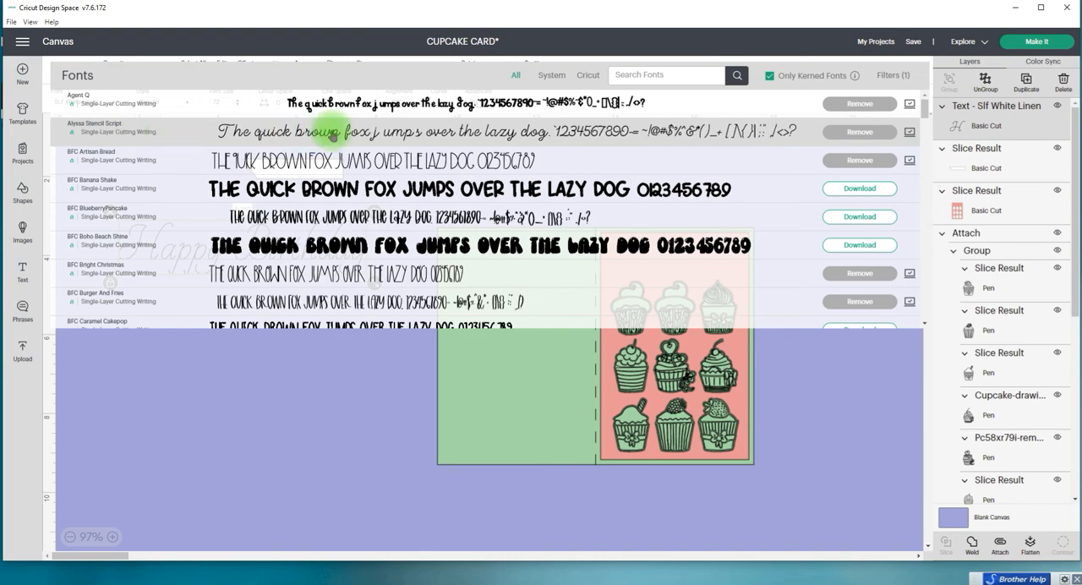
Step: Apply the Alyssa Stencil Script font to the Happy Birthday text and place a duplicate of it just below
click(334, 133)
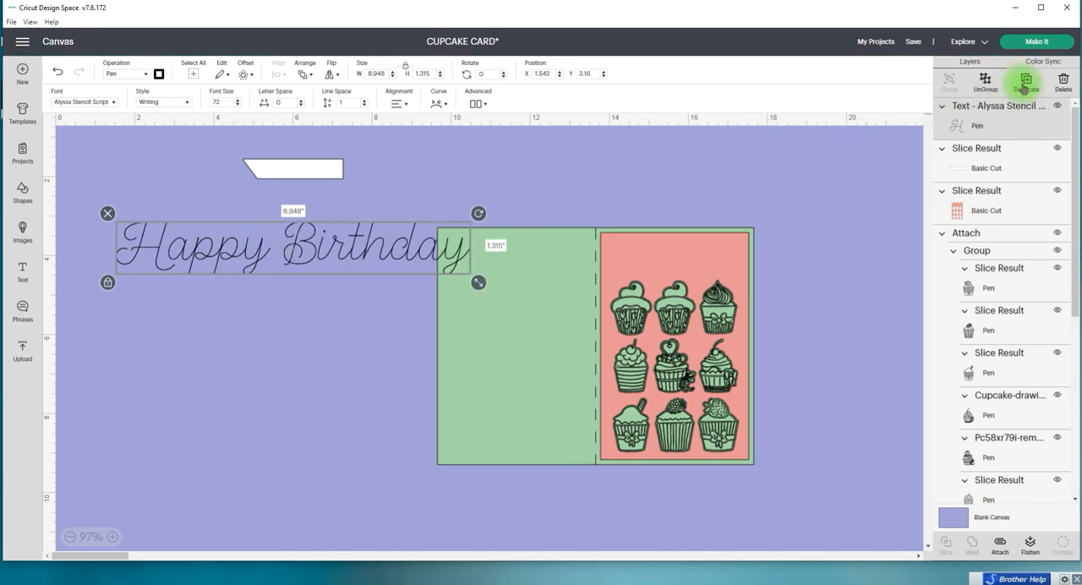
click(1025, 87)
drag(338, 188, 339, 315)
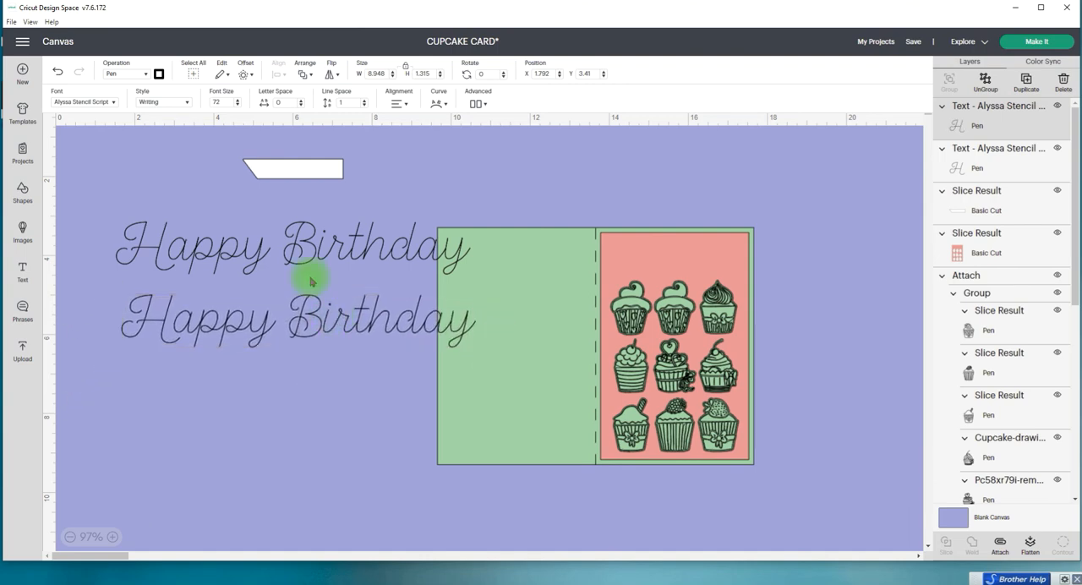
Step: Search the Writing-filtered font list for "slf" for the upper Happy Birthday text
click(112, 102)
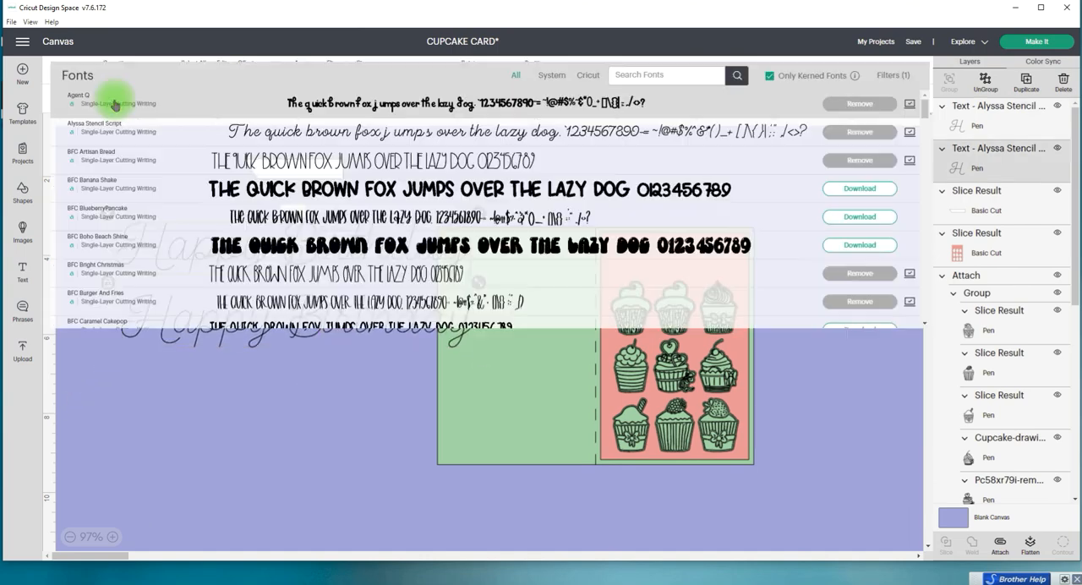
click(658, 75)
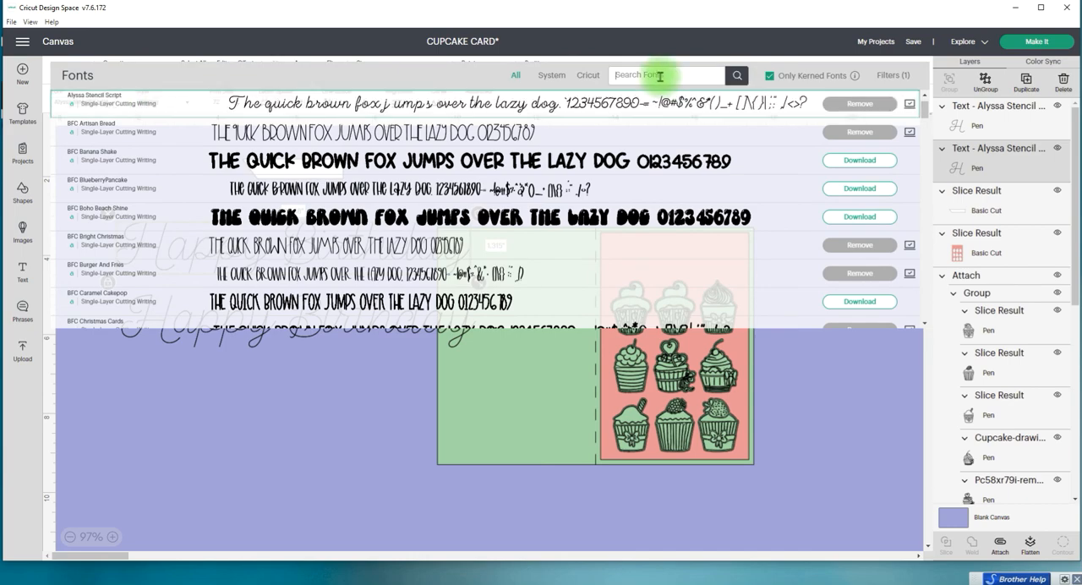
text(slfl)
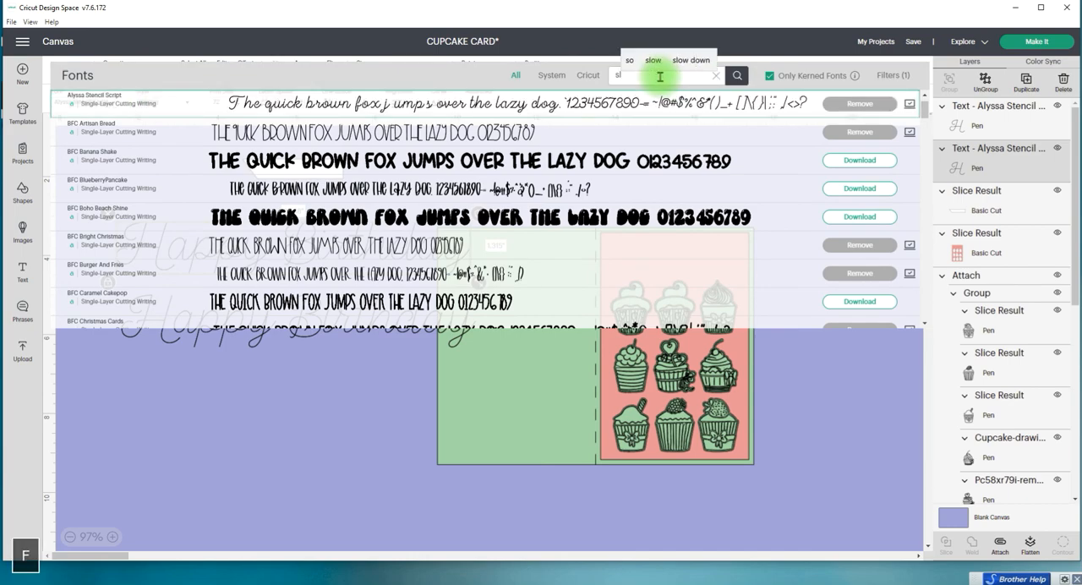
click(737, 76)
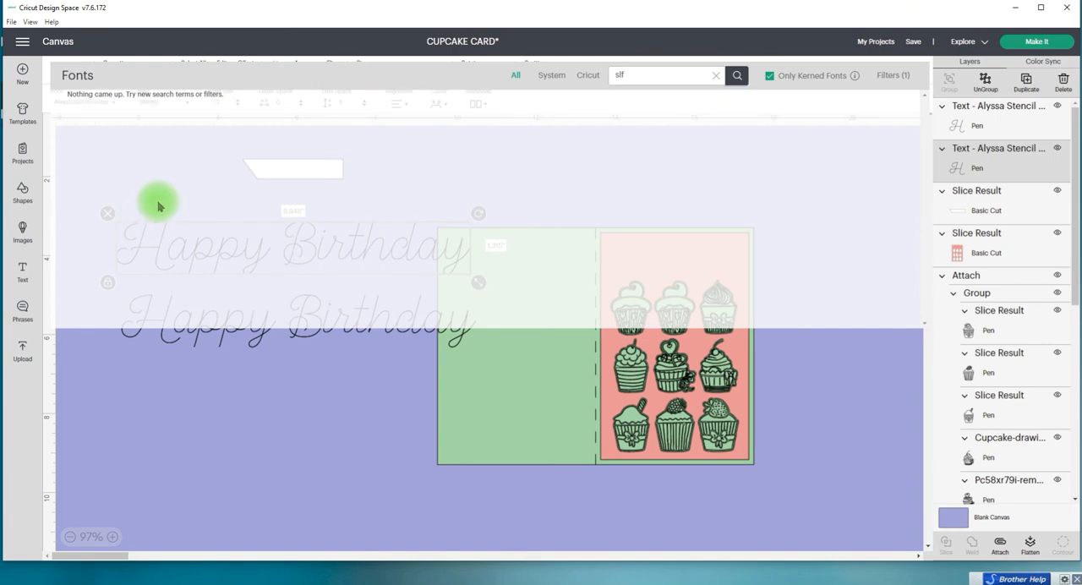
click(737, 76)
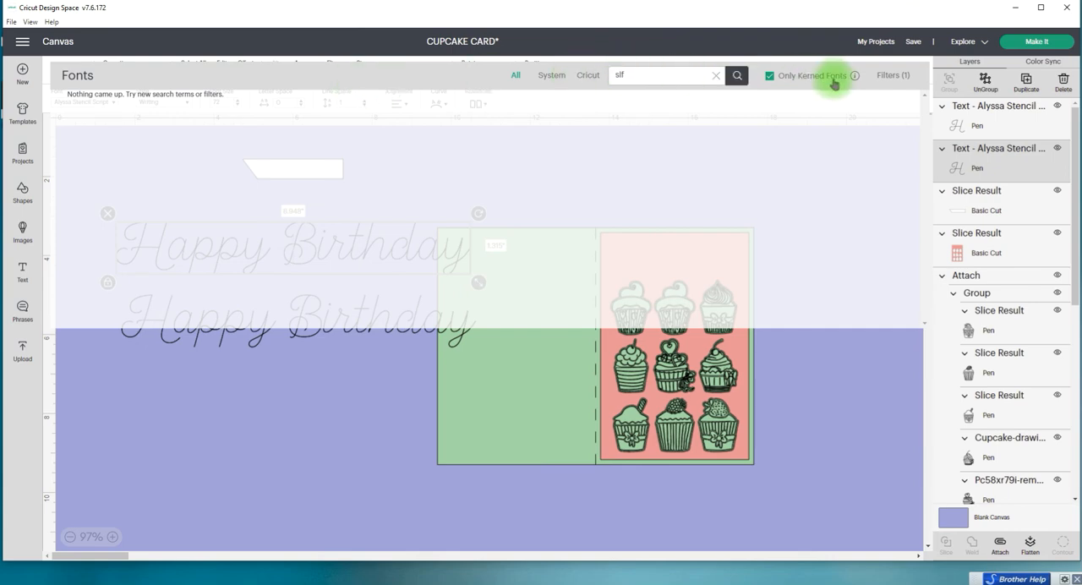
Step: Clear the font filters, apply SLF White Linen to the upper Happy Birthday text and move it to about X 2.118, Y 3.074
click(894, 76)
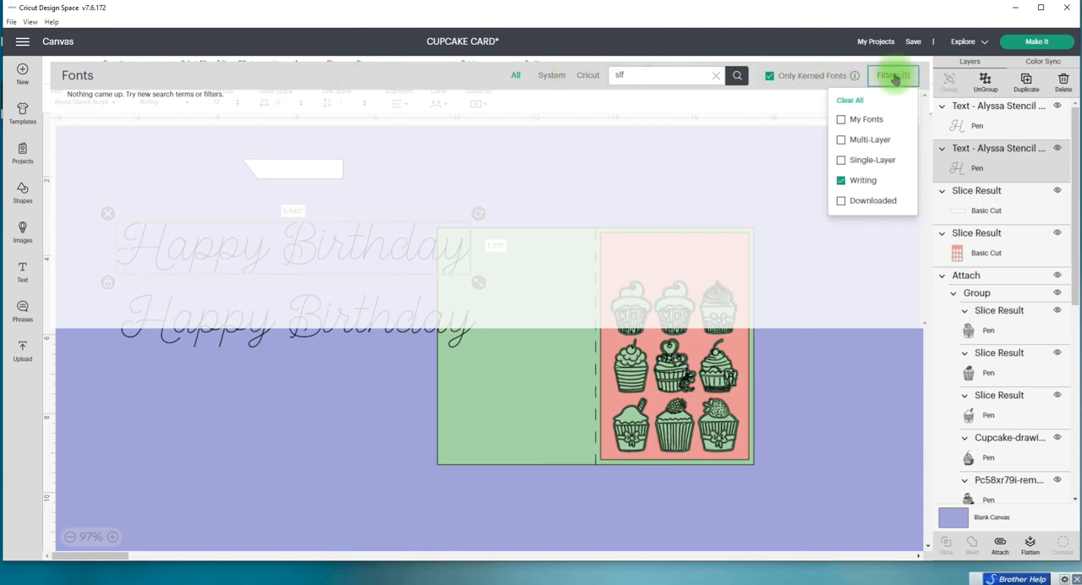
click(849, 100)
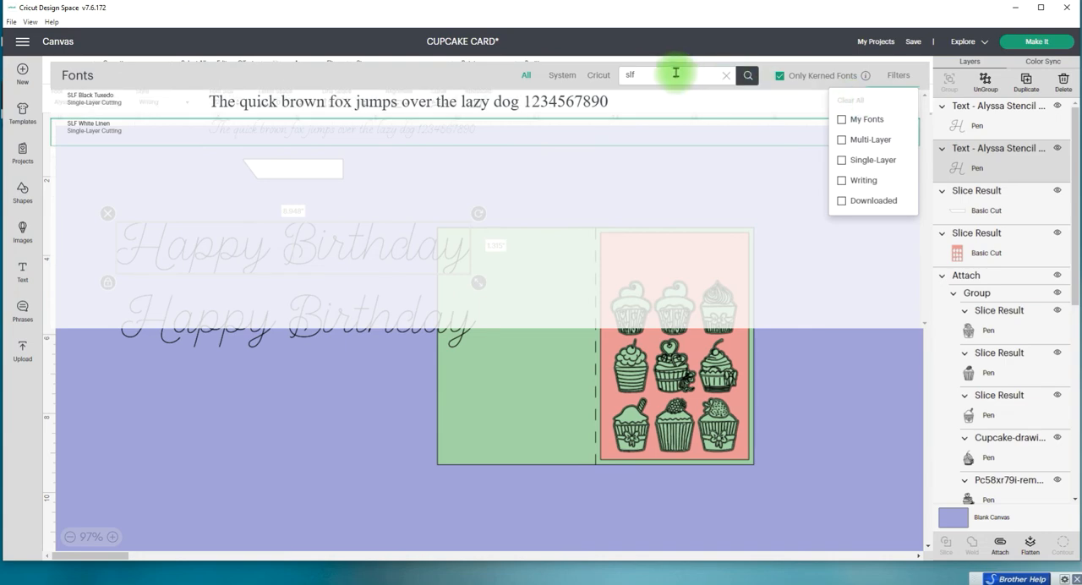
click(329, 128)
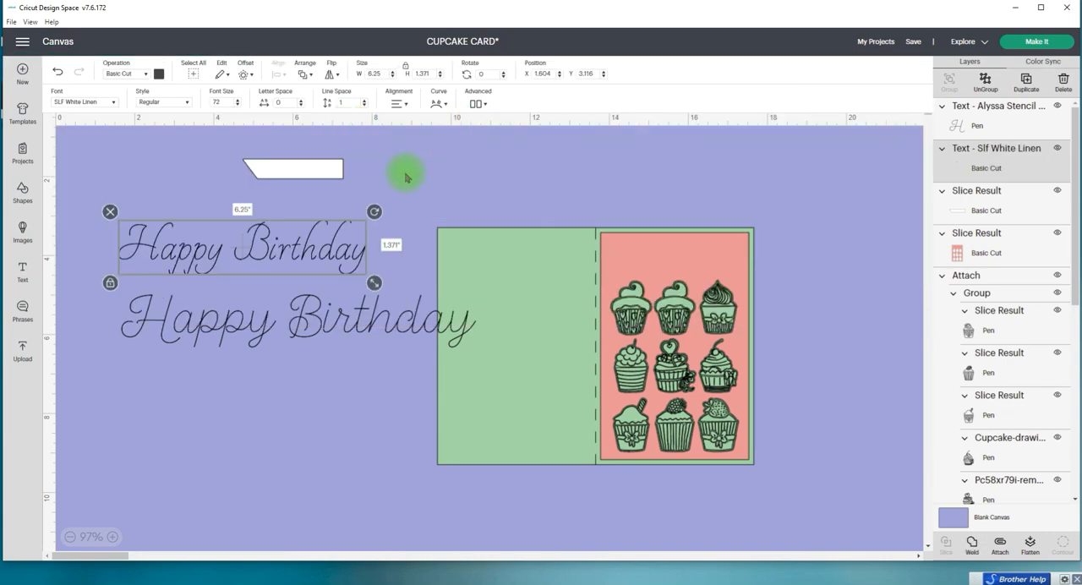
drag(312, 256, 333, 255)
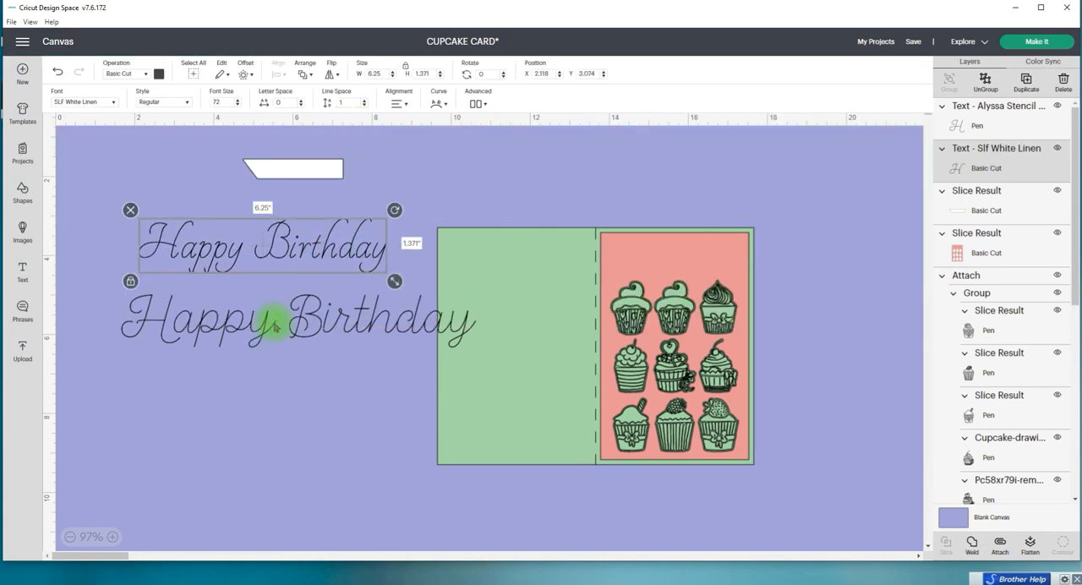
Step: Clear the "slf" font search for the lower Happy Birthday text and browse the full font list
click(265, 323)
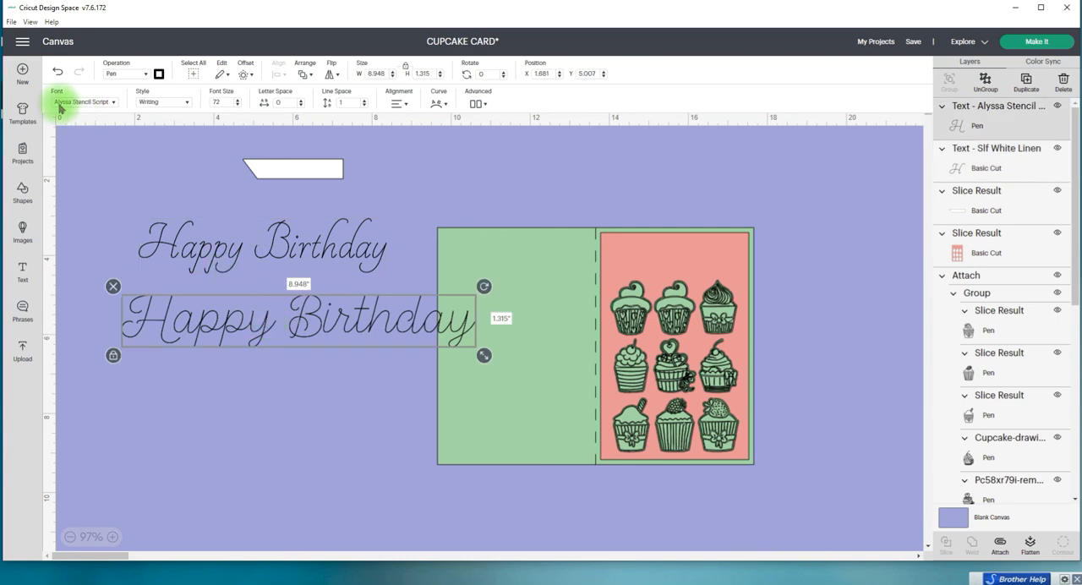
click(113, 102)
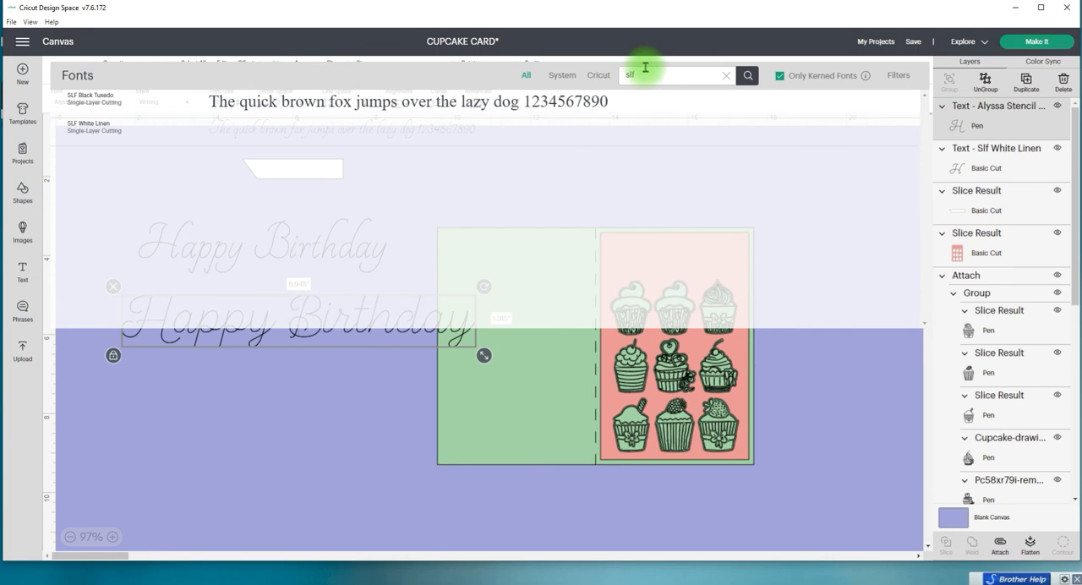
key(Delete)
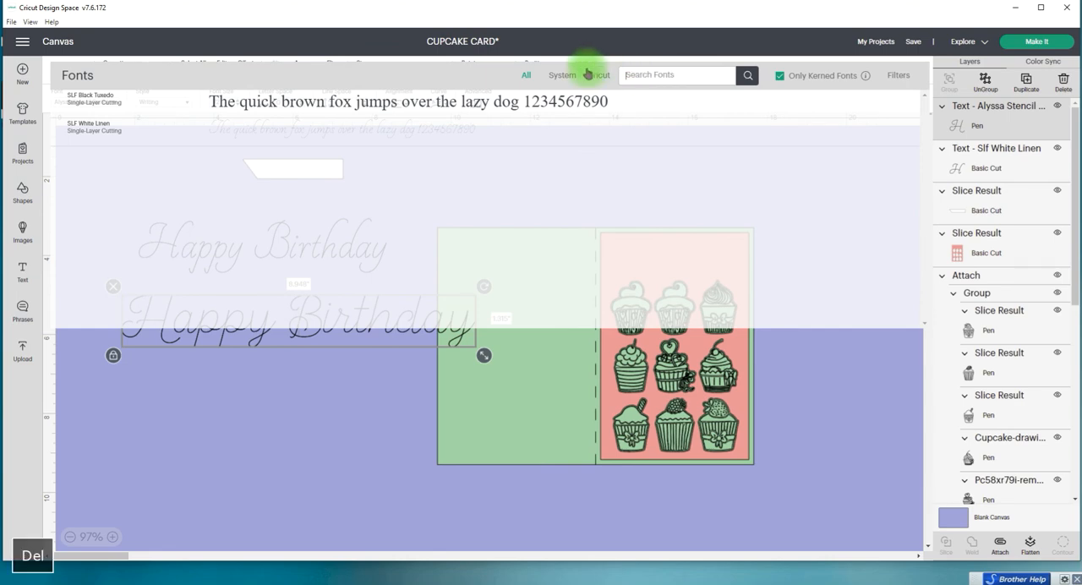
click(747, 76)
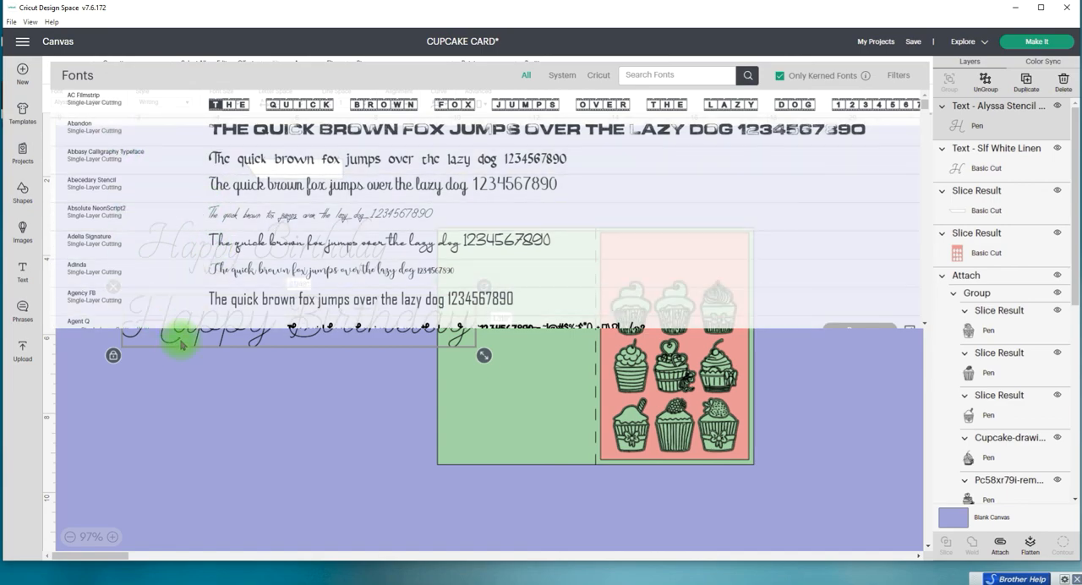
scroll(158, 273, down, 4)
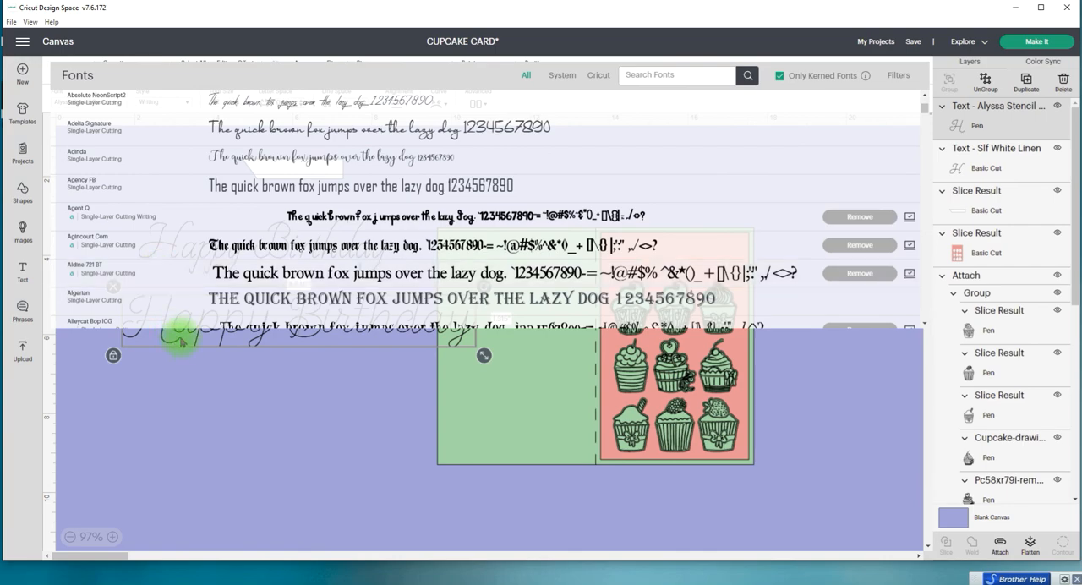
scroll(175, 262, down, 3)
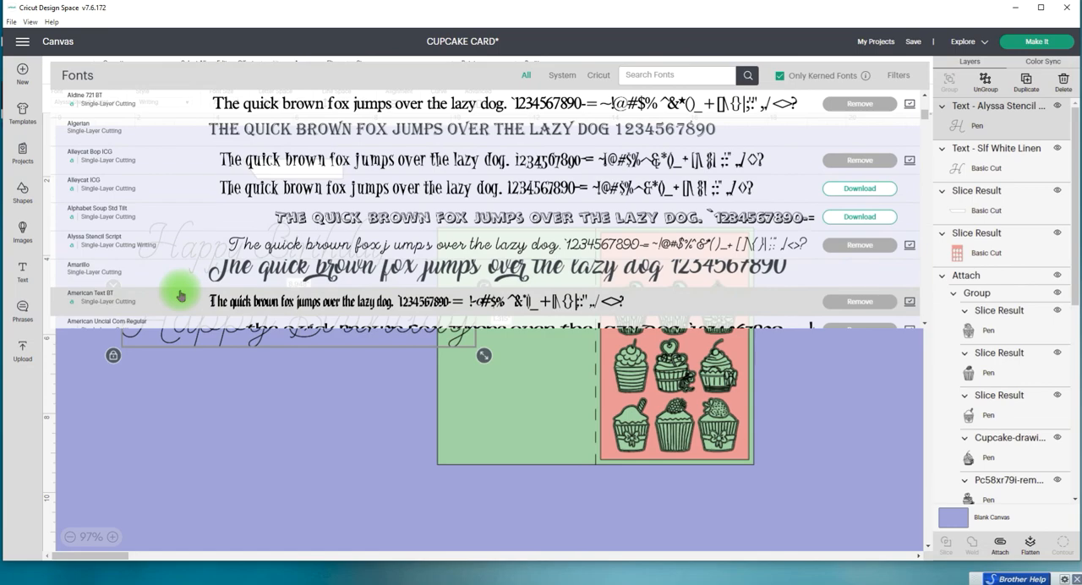
Step: Try filtering the lower text's font list by both My Fonts and Writing, and clear all the filters again
click(164, 348)
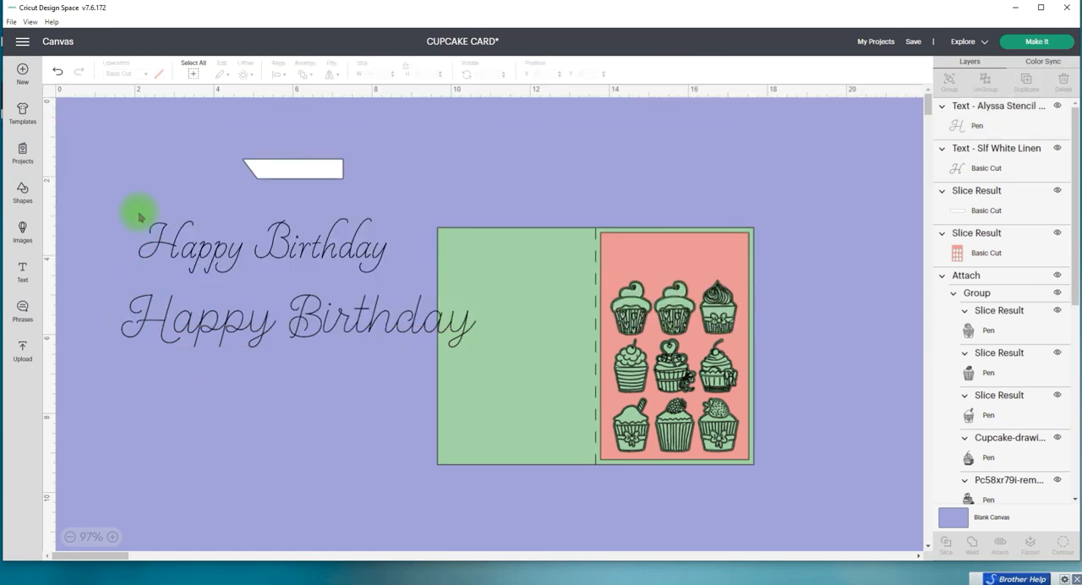
click(188, 337)
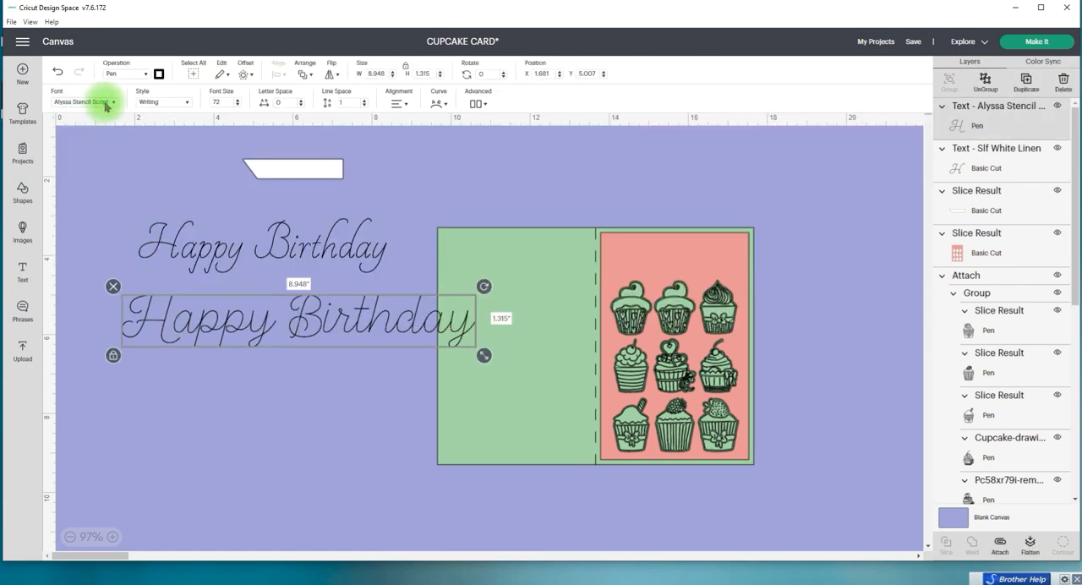
click(55, 100)
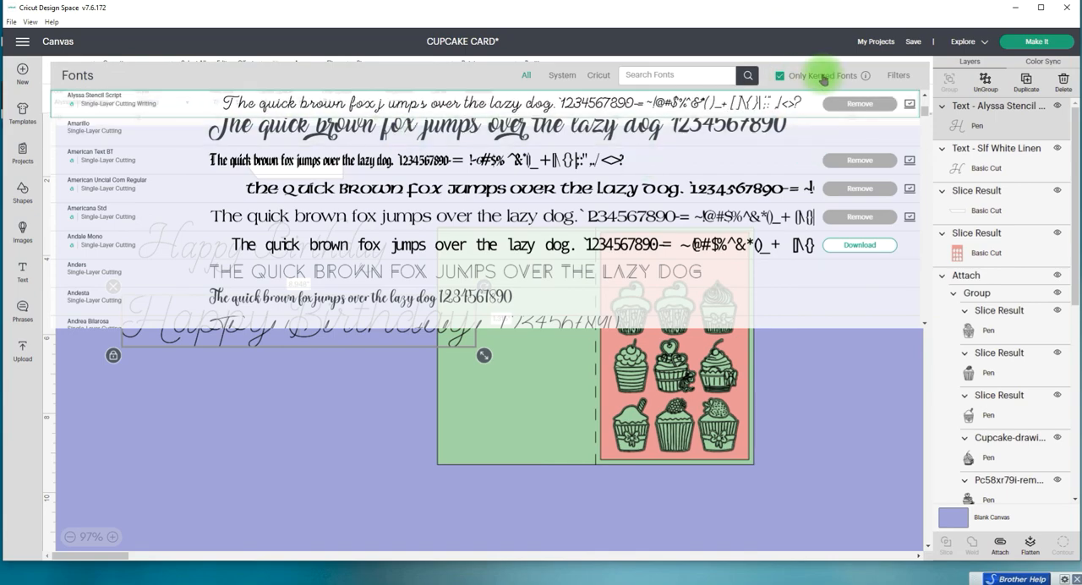
click(898, 76)
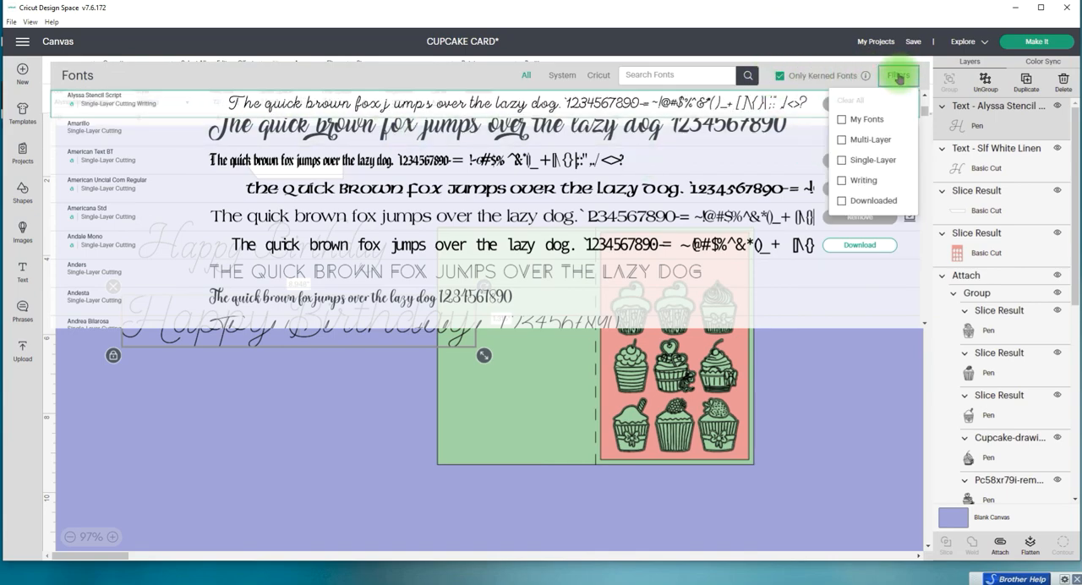
click(842, 119)
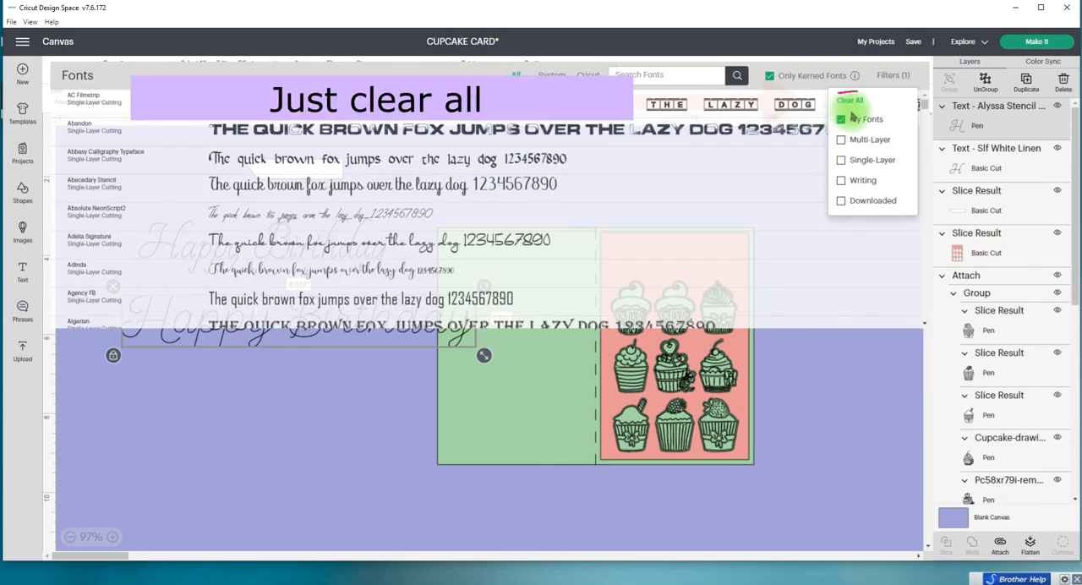
click(842, 181)
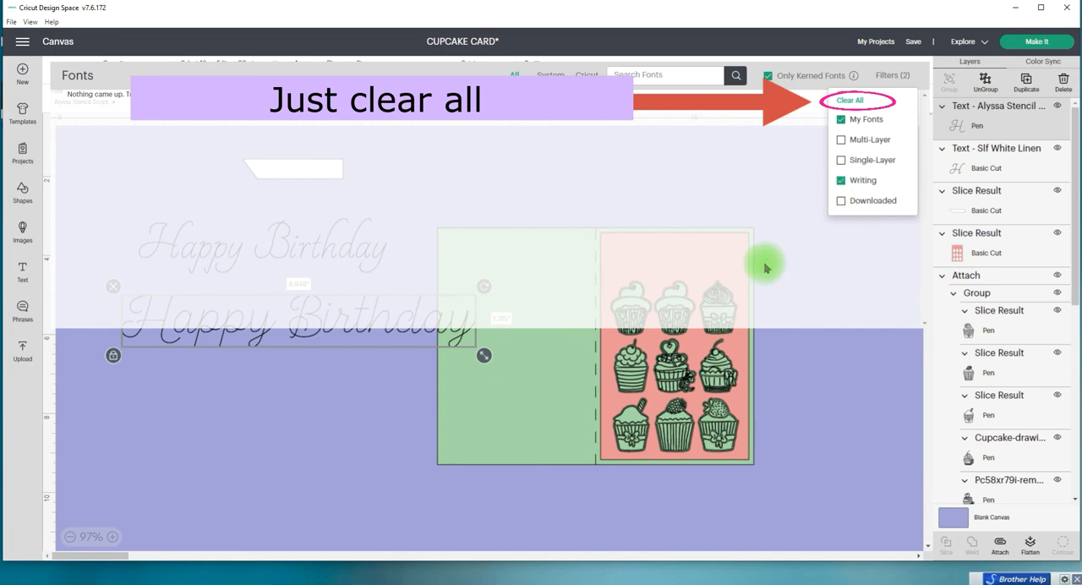
click(737, 76)
click(892, 75)
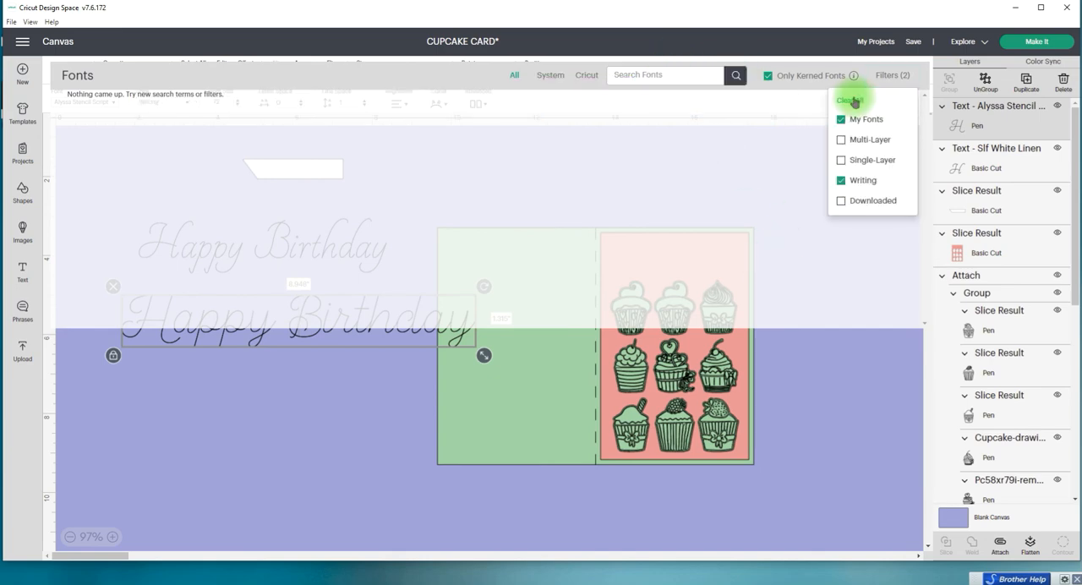
click(862, 99)
click(893, 78)
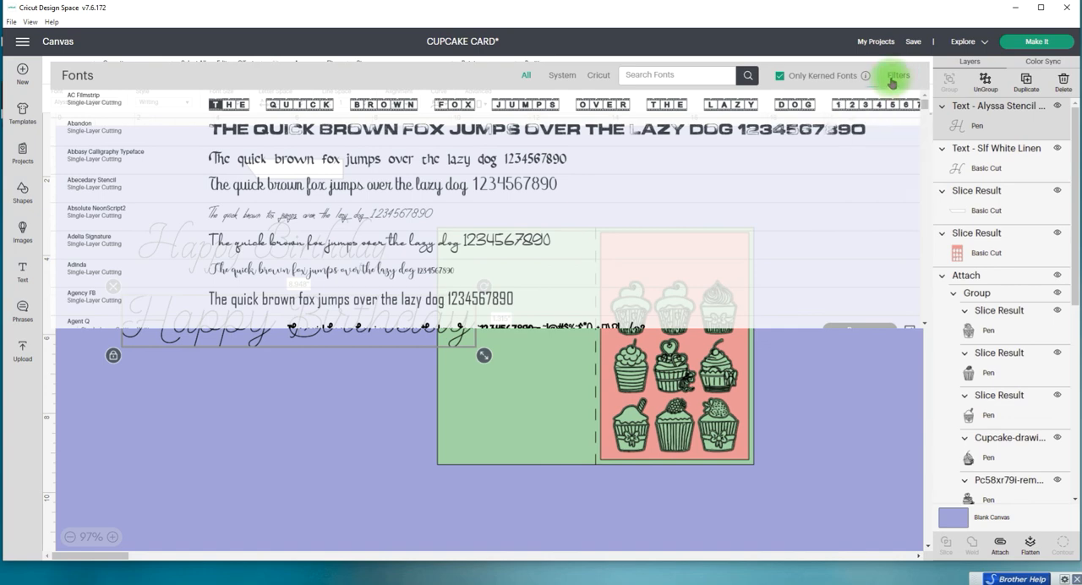
Step: Filter to My Fonts, apply Absolute NeonScript2 to the lower Happy Birthday text and enlarge it to about 7.977 in wide
click(892, 78)
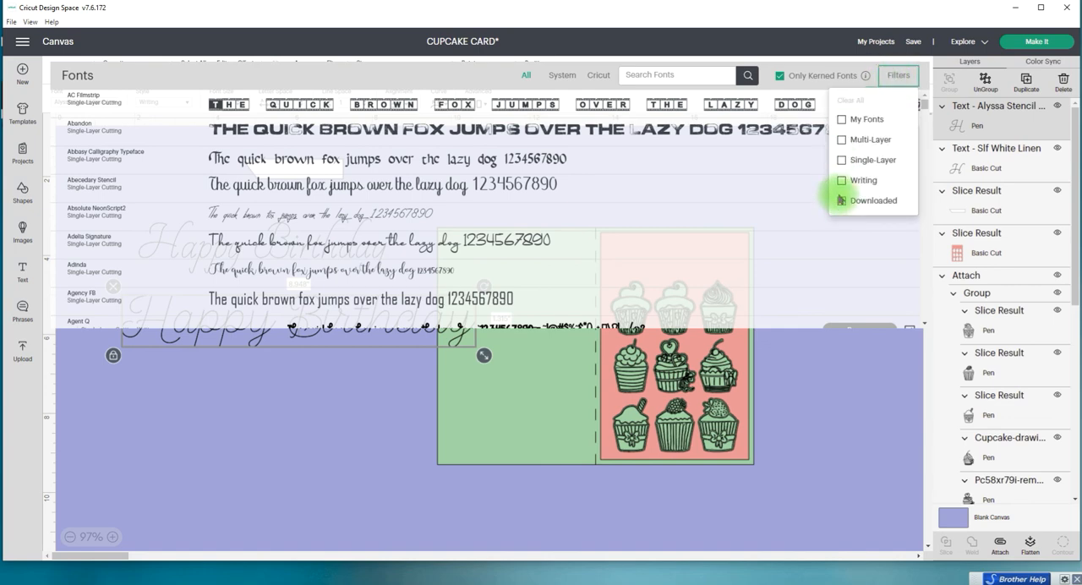
click(842, 120)
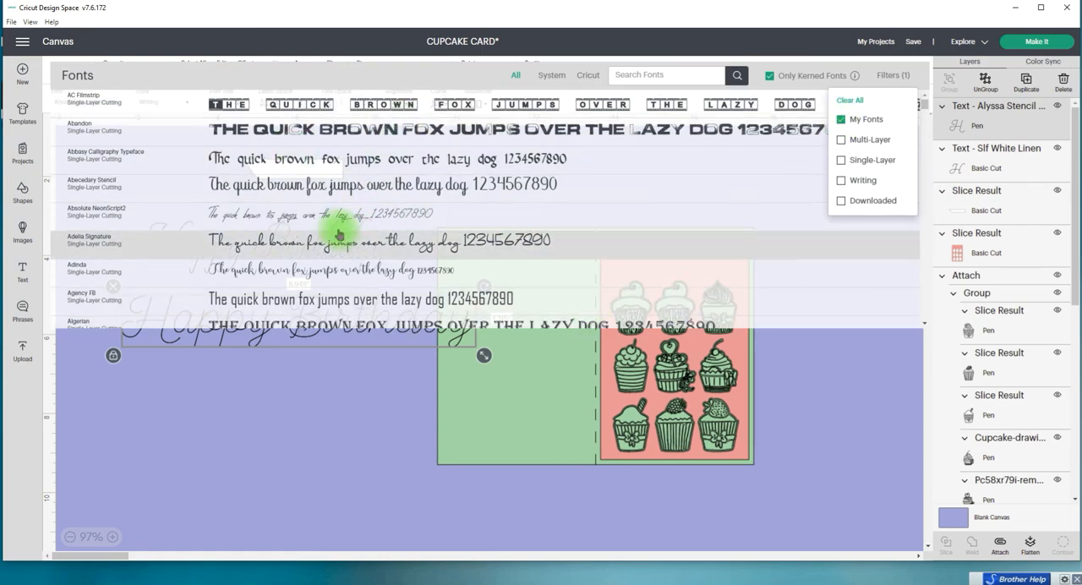
click(278, 217)
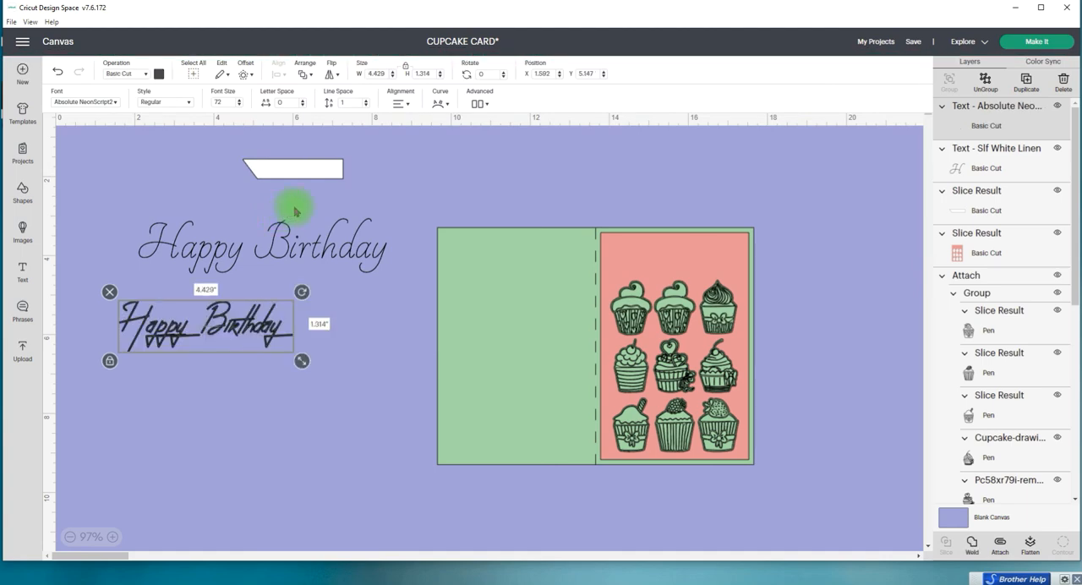
drag(302, 360, 438, 366)
drag(325, 353, 334, 323)
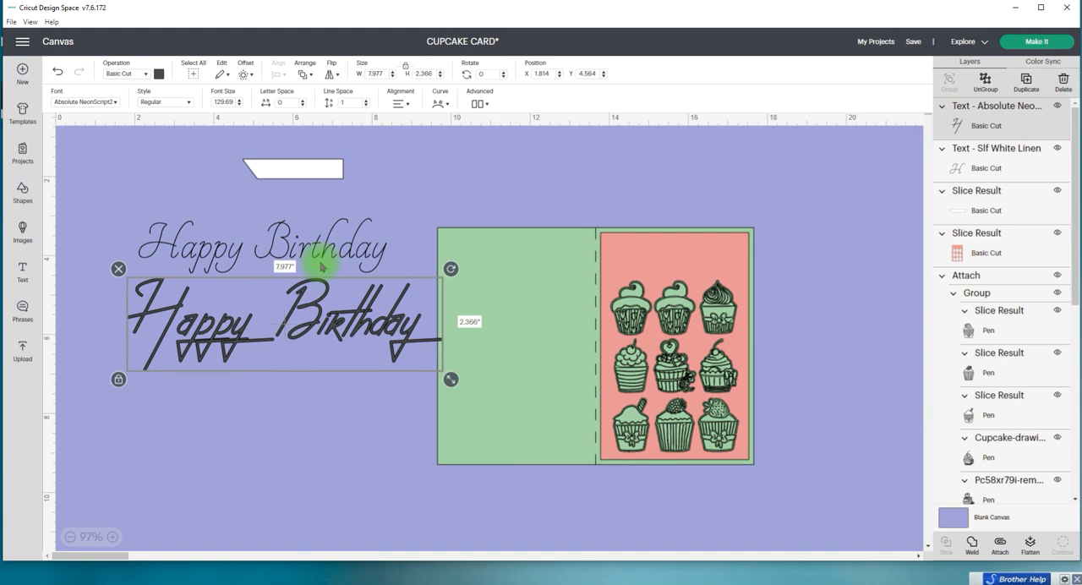
Step: Set both Happy Birthday texts to the Pen operation and scale them down together to about 4.464 in wide
drag(320, 247, 331, 251)
drag(107, 198, 273, 379)
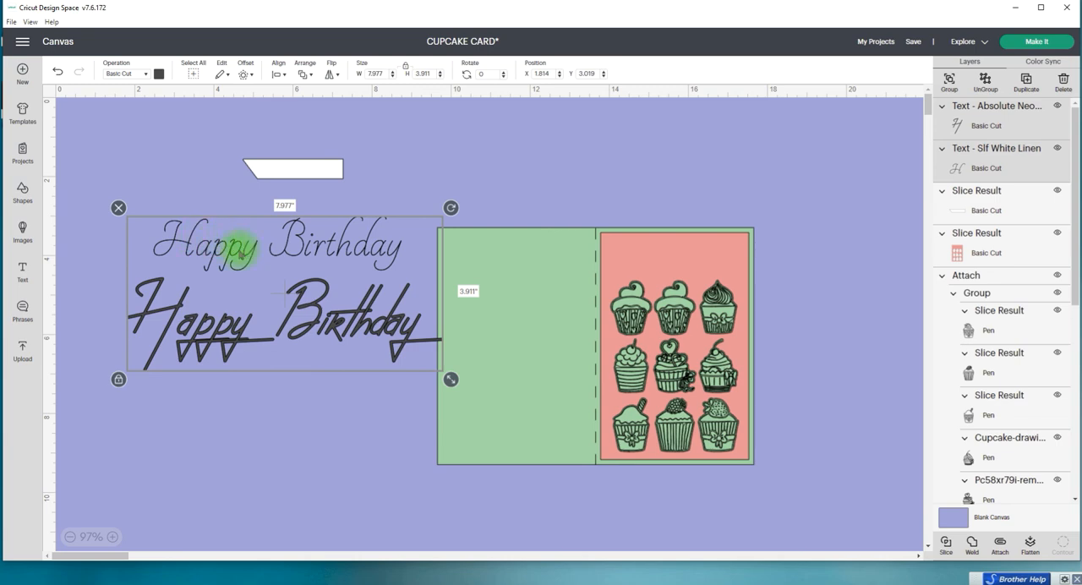
click(147, 76)
click(139, 141)
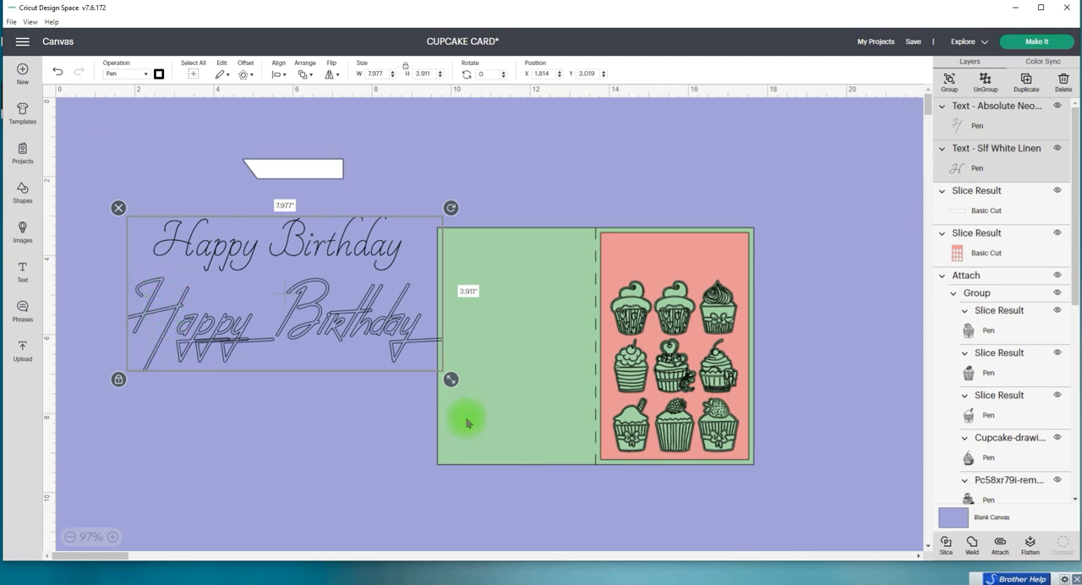
drag(453, 380, 312, 311)
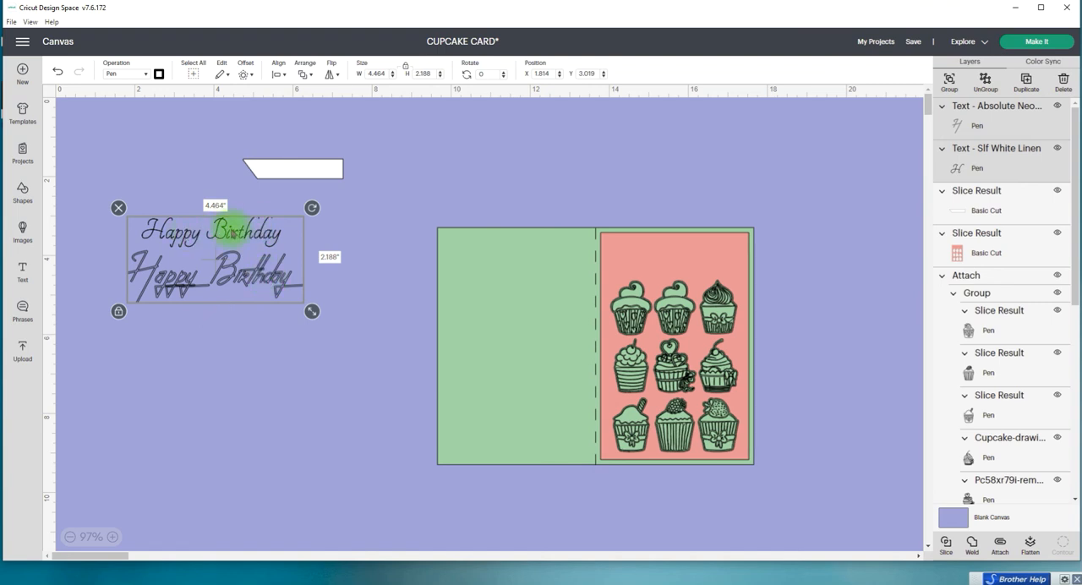
Step: Delete the lower Happy Birthday text, and shrink the remaining one to fit and place it on the white strip
click(227, 375)
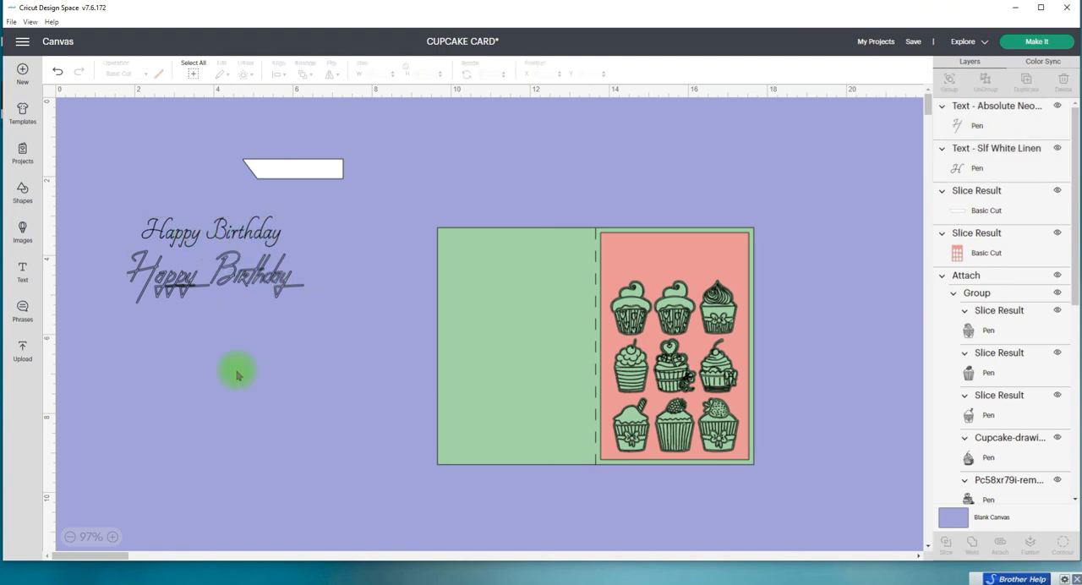
click(173, 279)
click(118, 243)
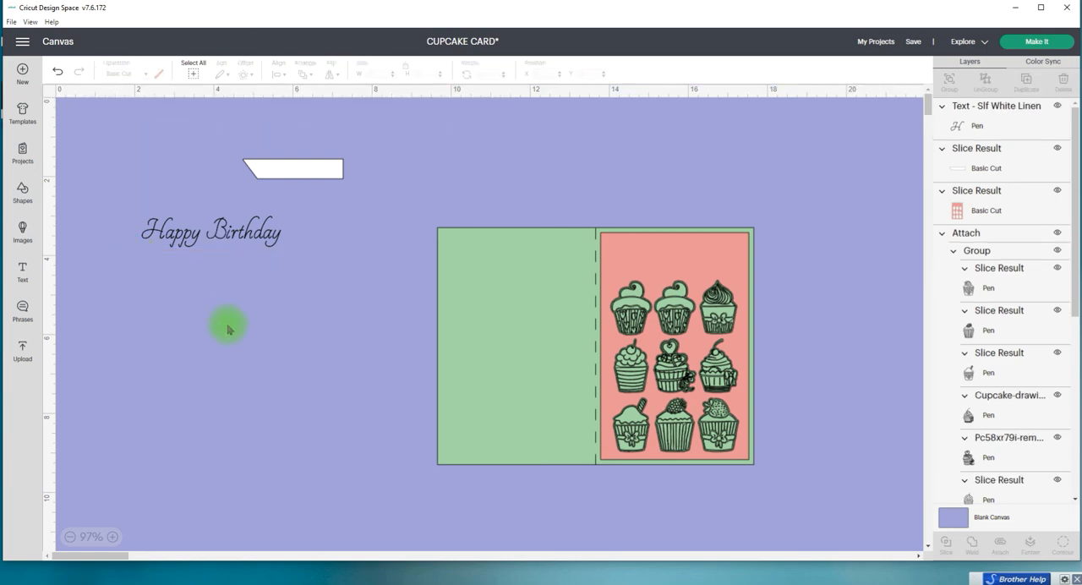
drag(241, 233, 304, 169)
click(308, 215)
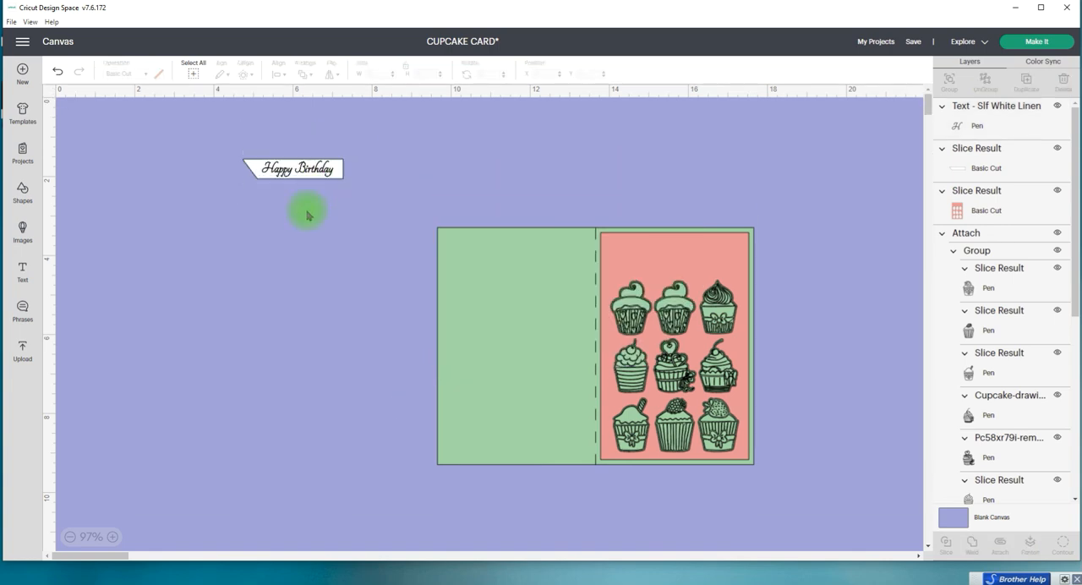
Step: Try centering the Happy Birthday text on the white strip, and shift the text and strip slightly by hand
drag(222, 140, 363, 191)
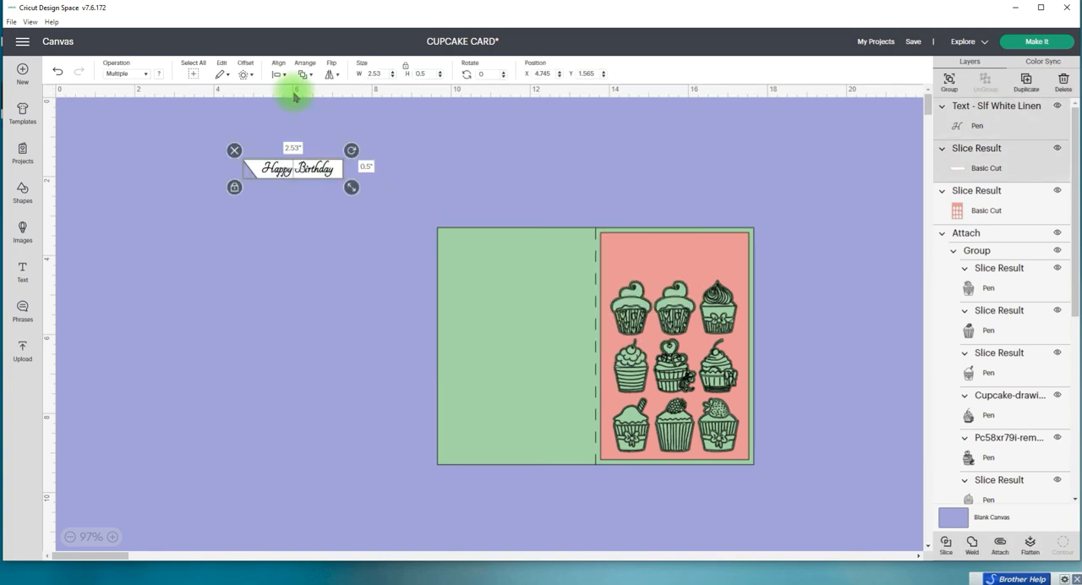
click(275, 69)
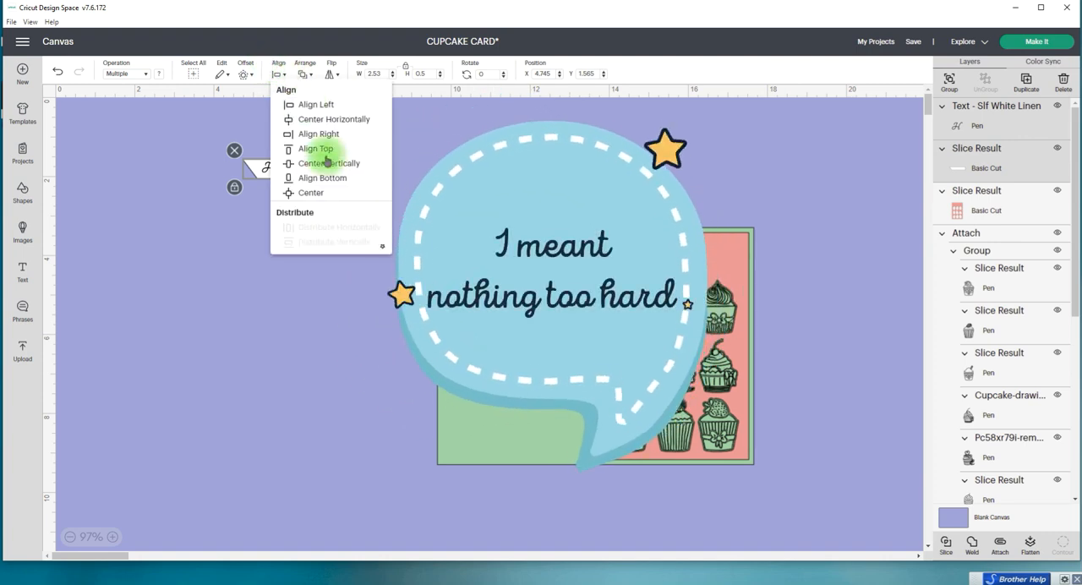
click(302, 193)
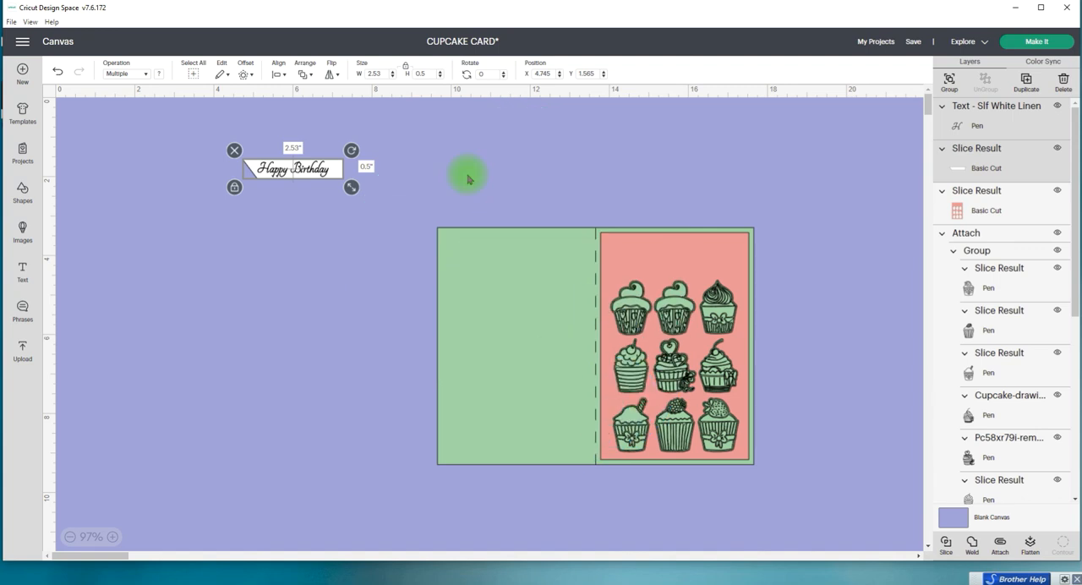
drag(319, 172, 345, 185)
click(313, 188)
click(299, 227)
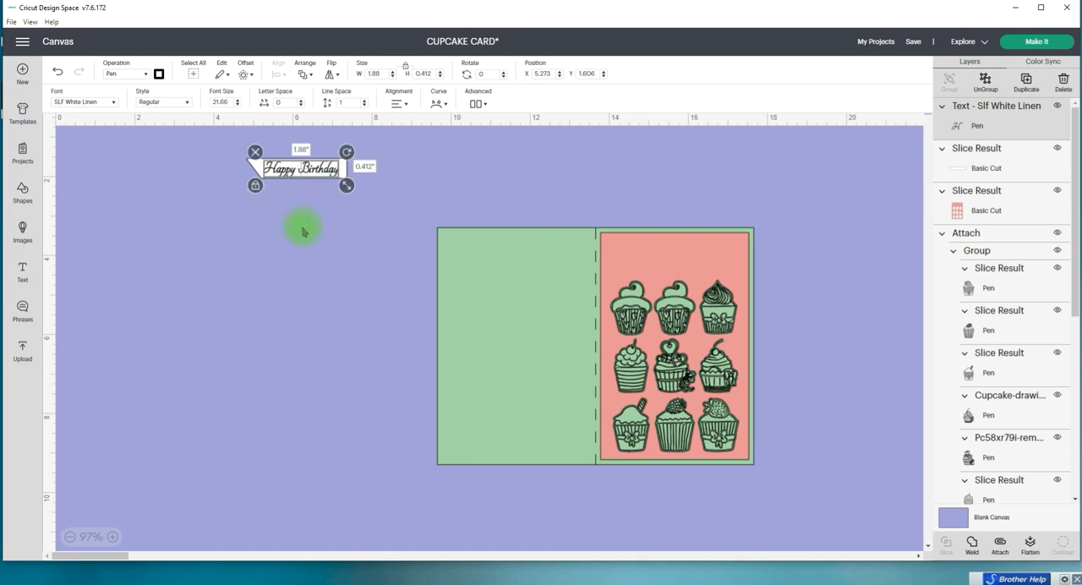
Step: Center the Happy Birthday text both horizontally and vertically on the white strip
click(318, 173)
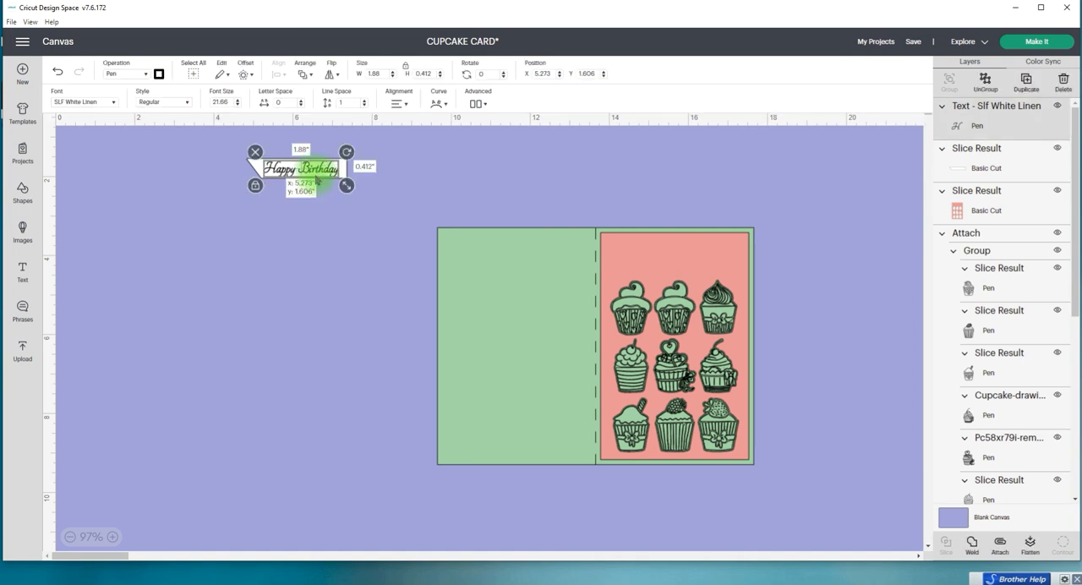
shift+click(336, 170)
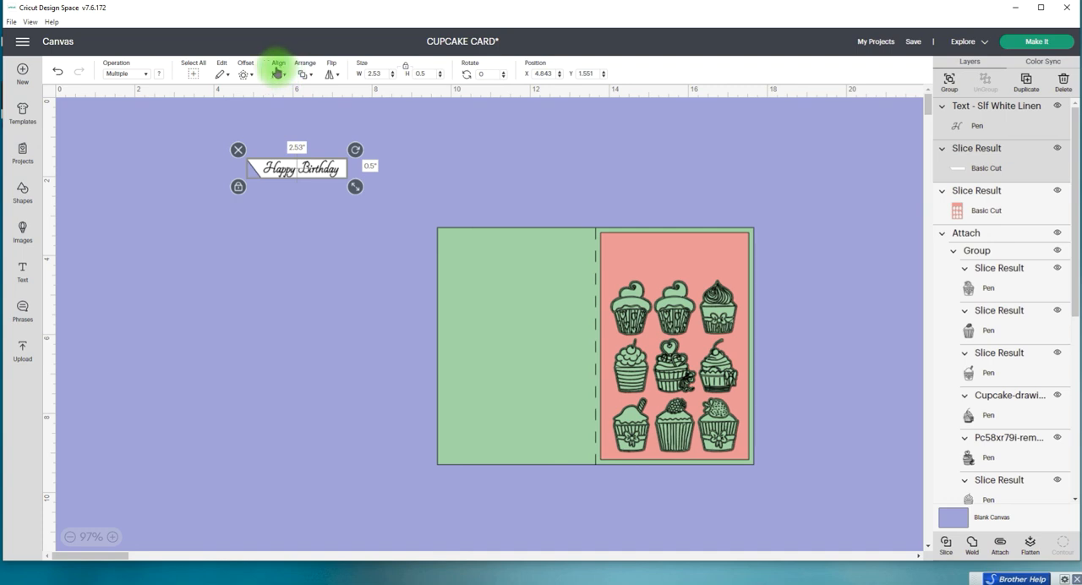
click(276, 72)
click(313, 194)
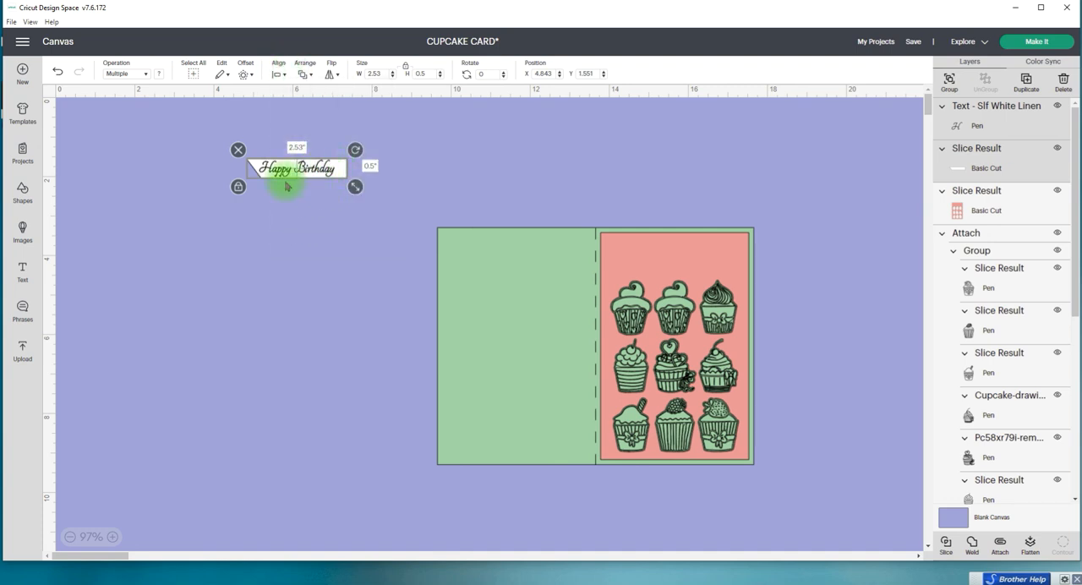
Step: Attach the pen-drawn Happy Birthday text to the white strip
click(266, 246)
drag(222, 215, 363, 145)
click(290, 178)
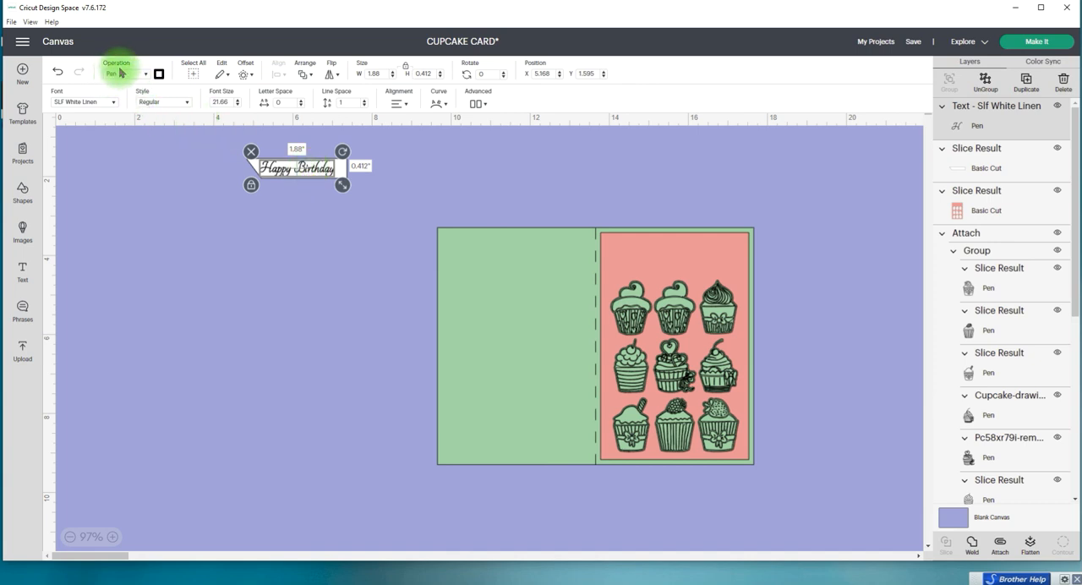
click(196, 175)
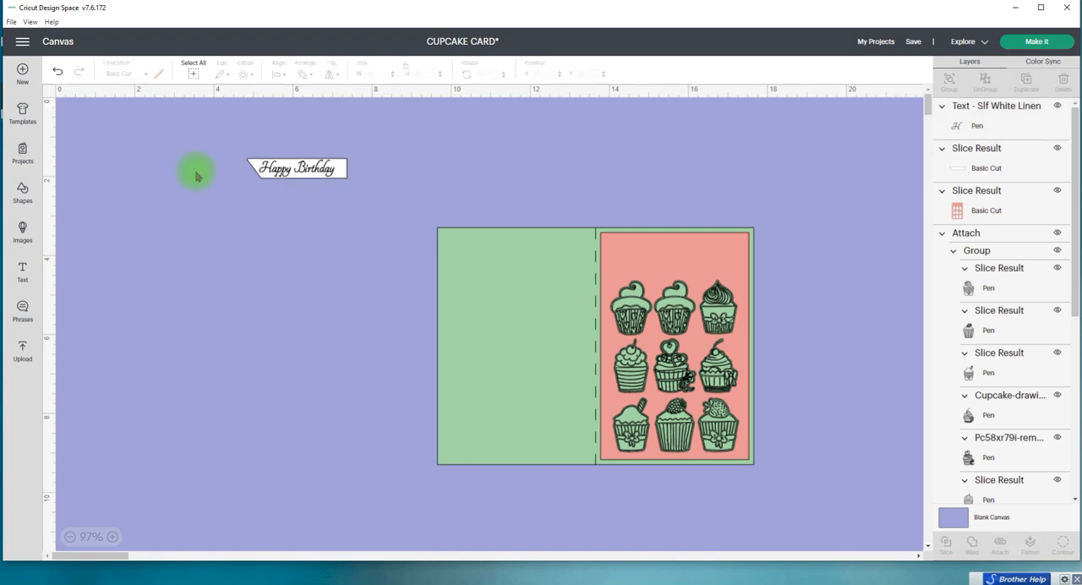
drag(208, 145, 378, 210)
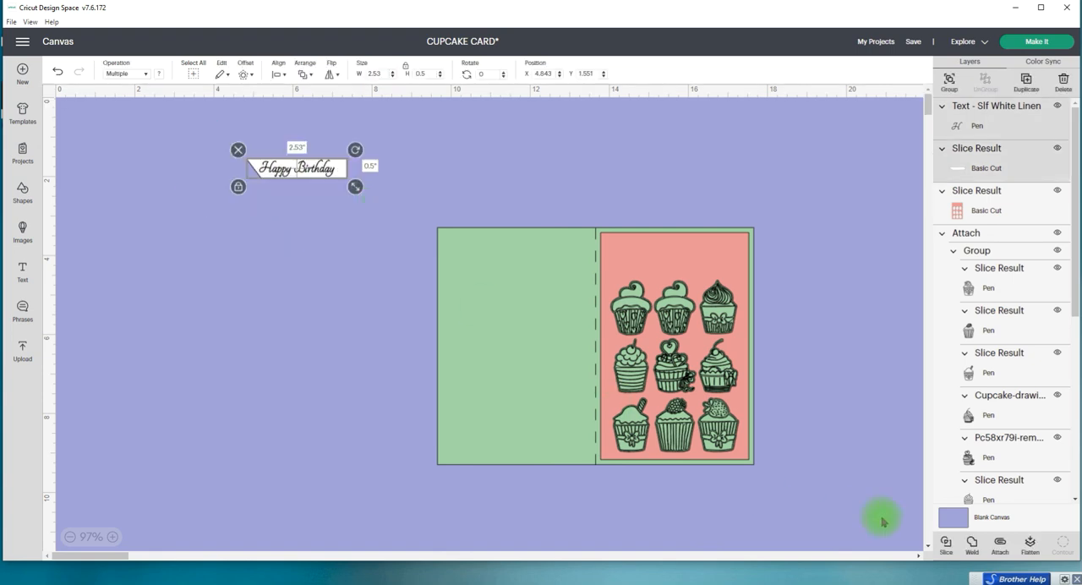
click(1000, 544)
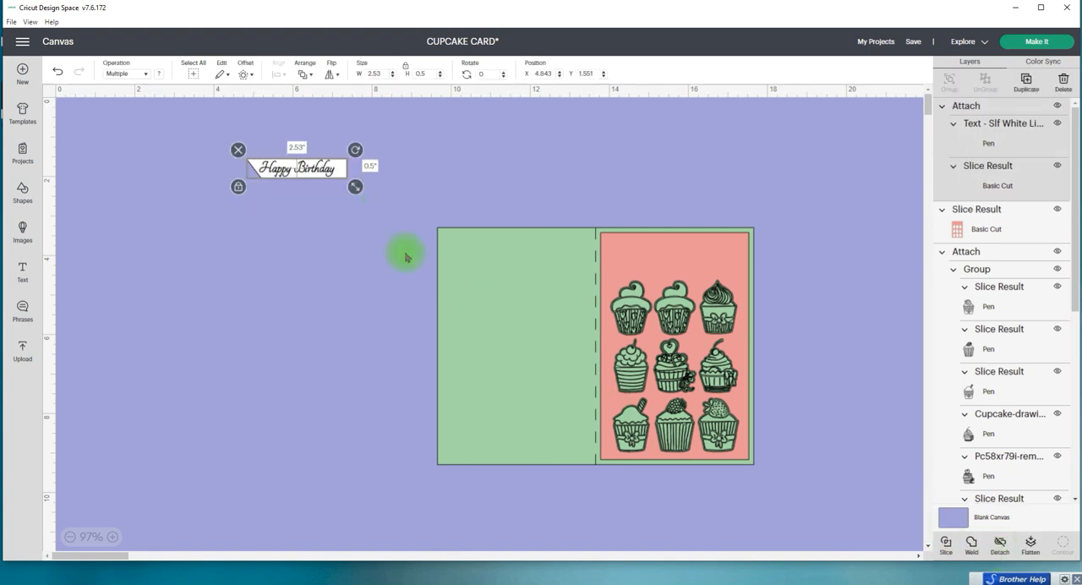
Step: Place the attached banner above the top cupcake row, flush with the pink panel's right edge, and save the project
drag(322, 169, 719, 265)
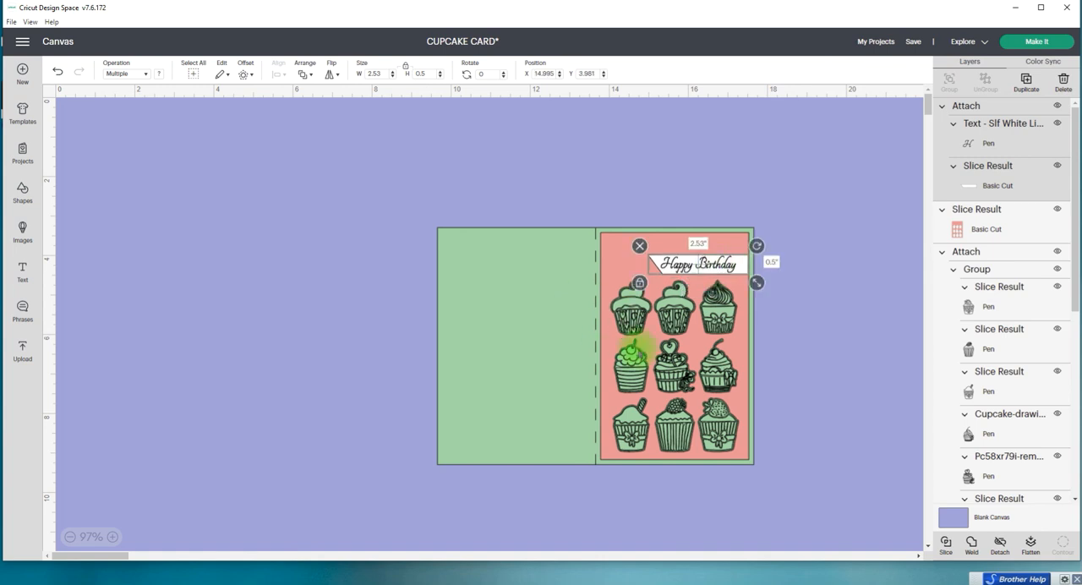
click(913, 41)
click(923, 57)
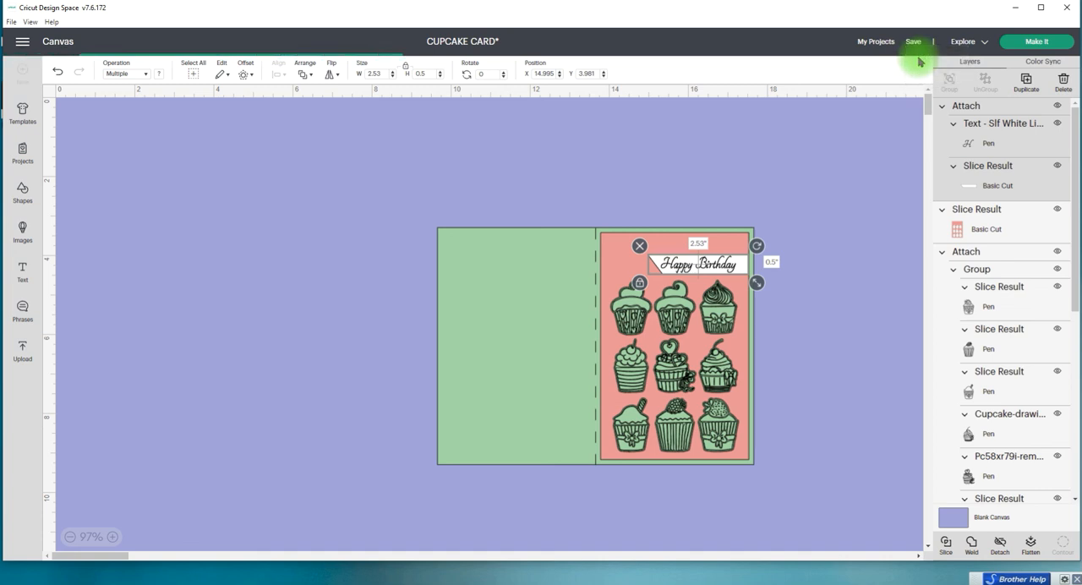